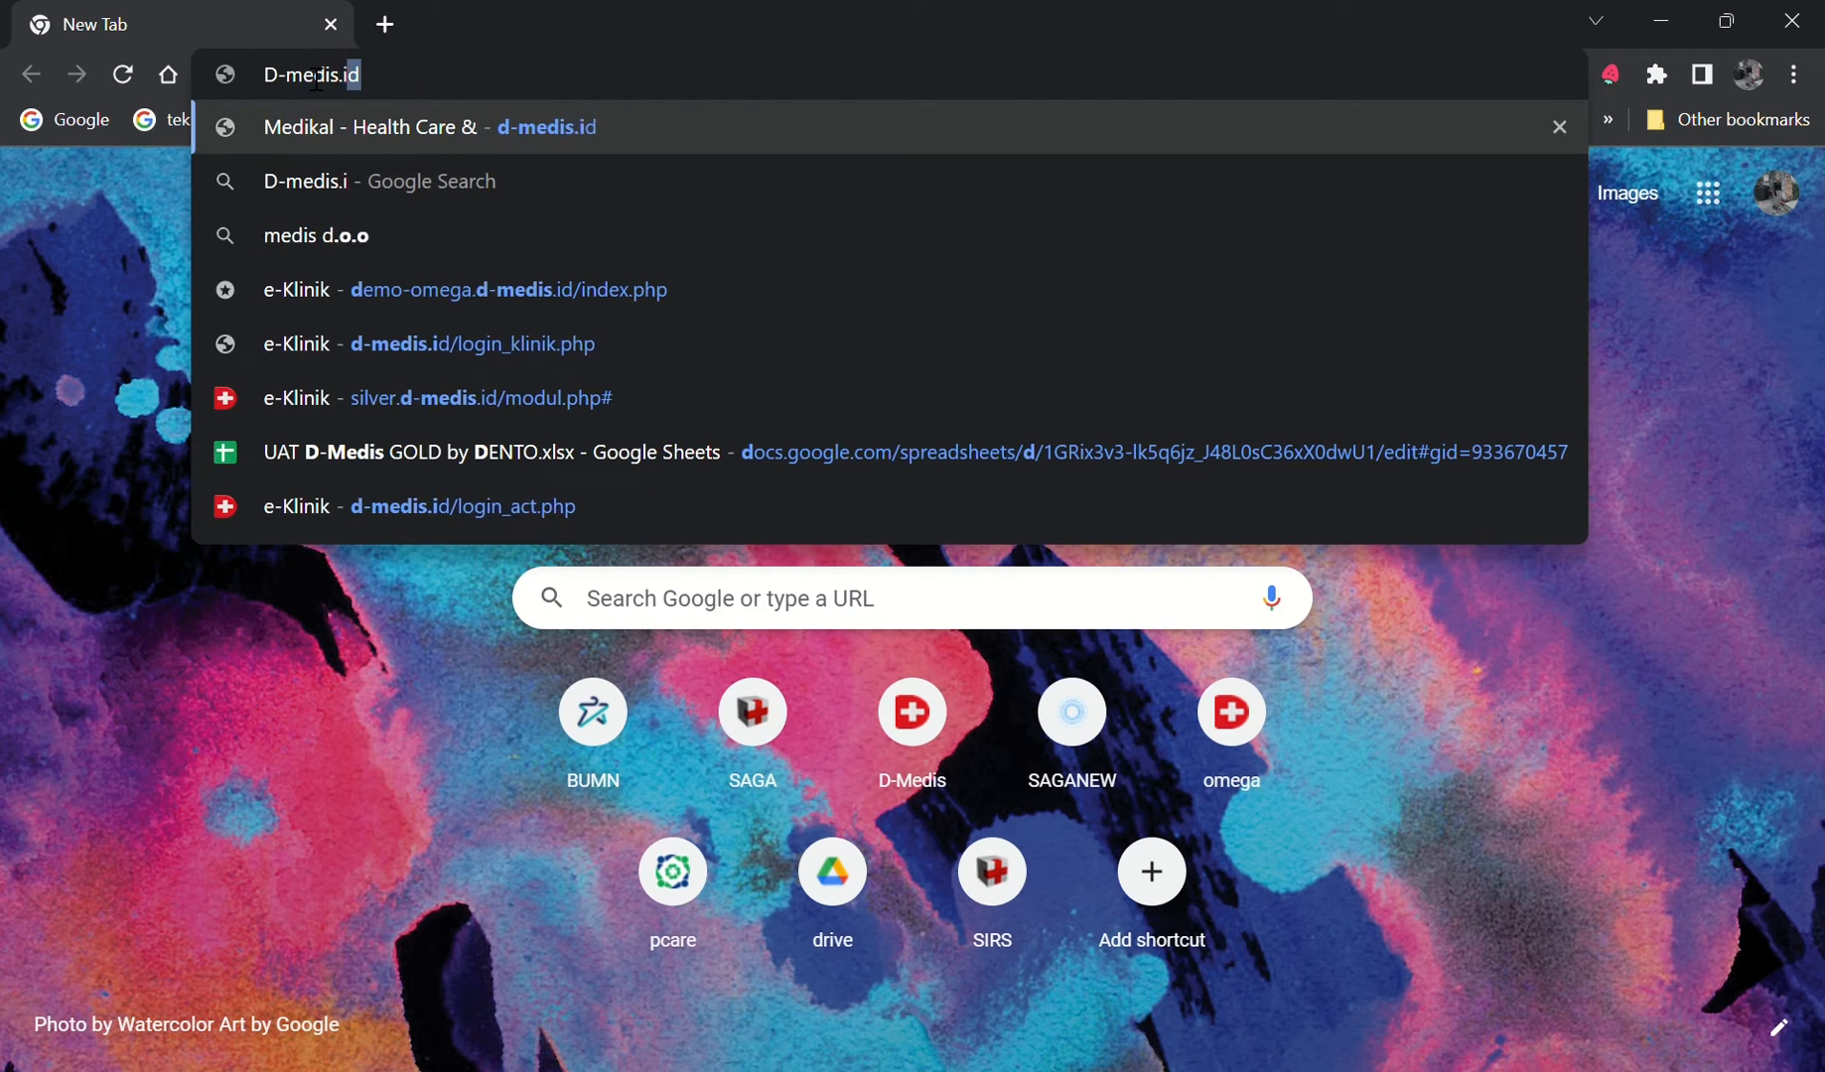
Open d-medis.id and log in to the E-Klinik application, dismissing the browser's password-change notice.
key(Return)
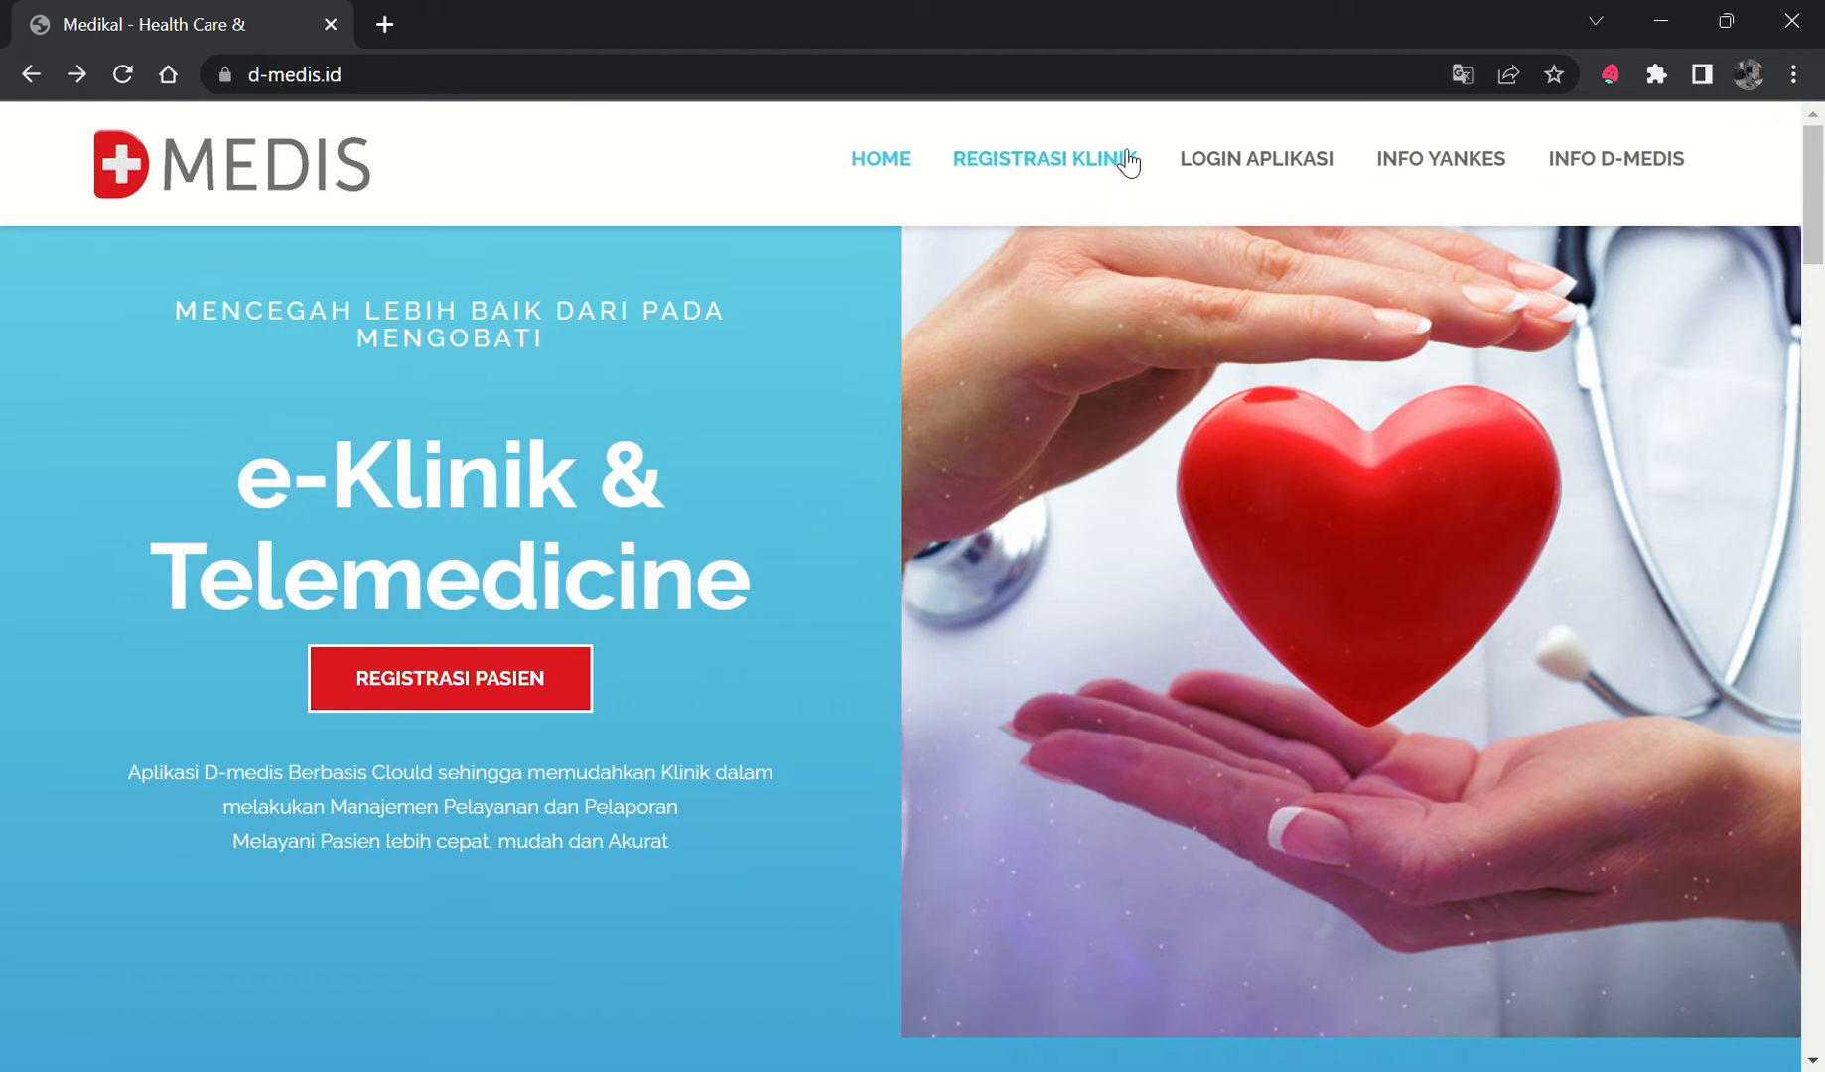
mouse_move(1331, 146)
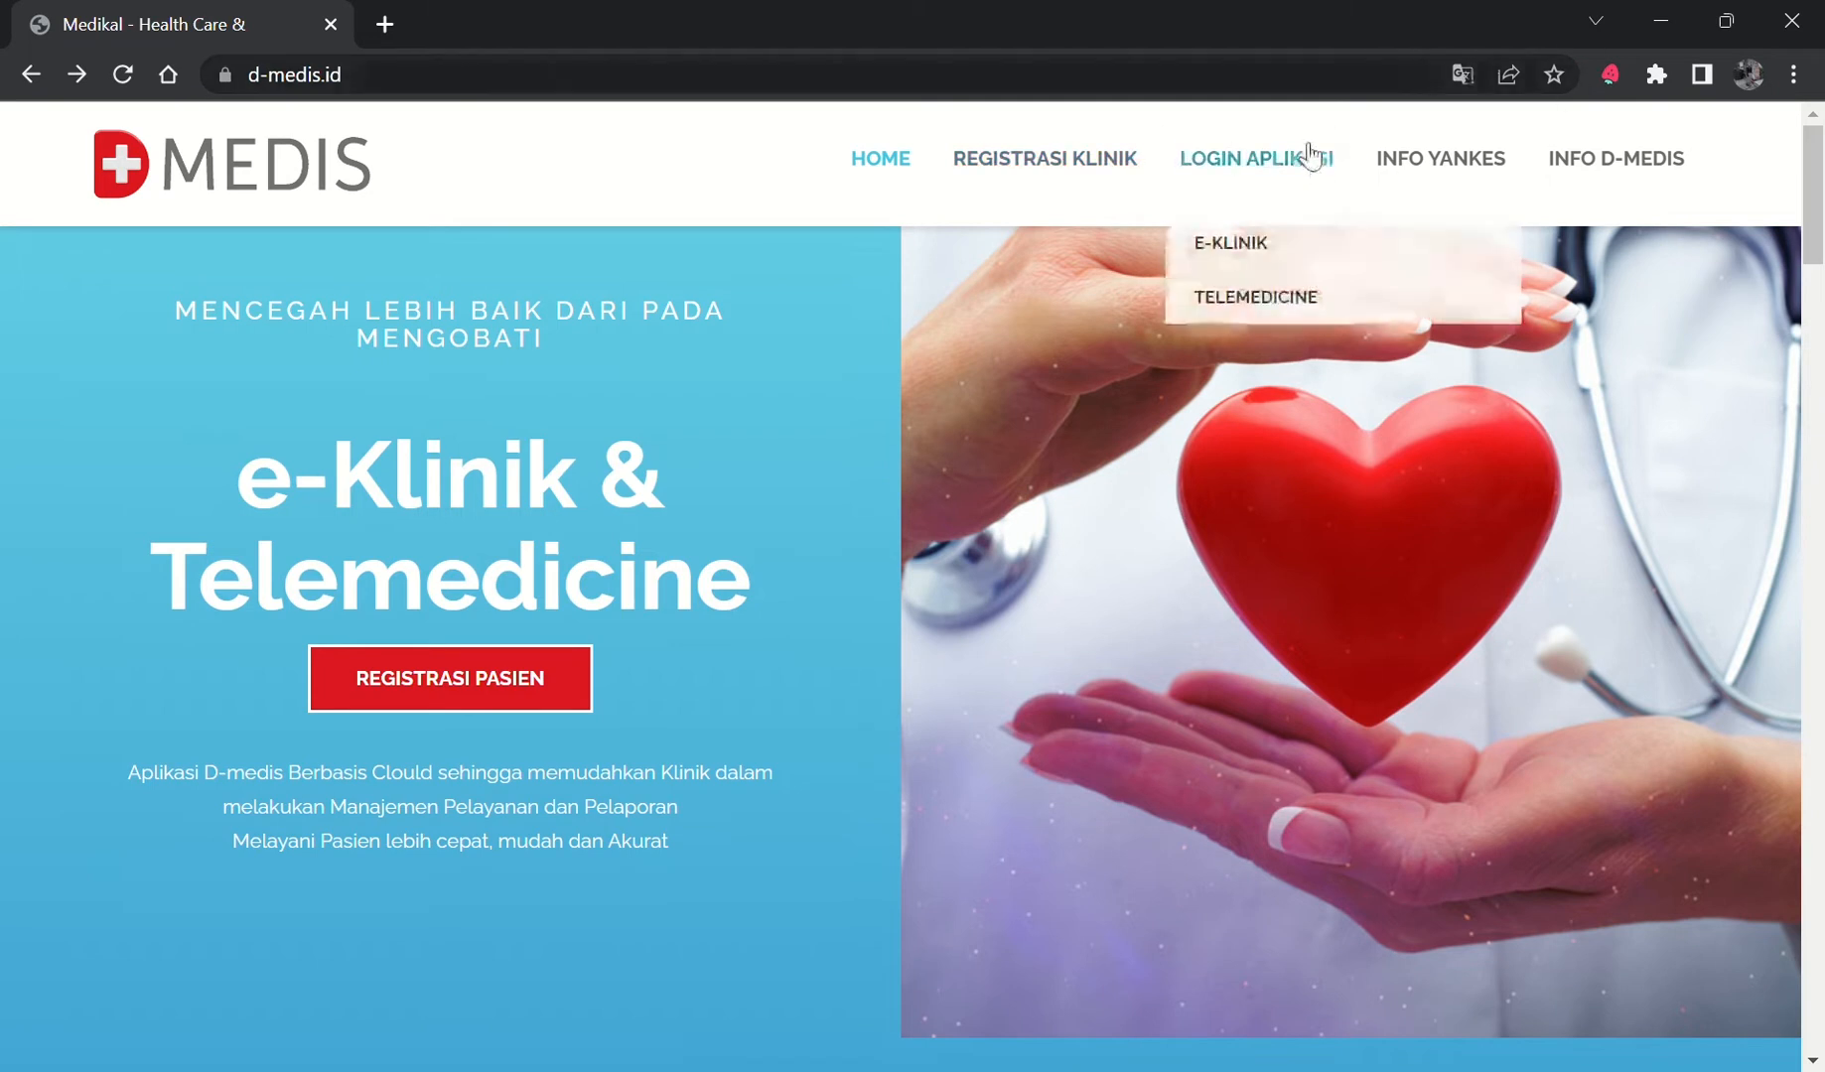
click(1260, 246)
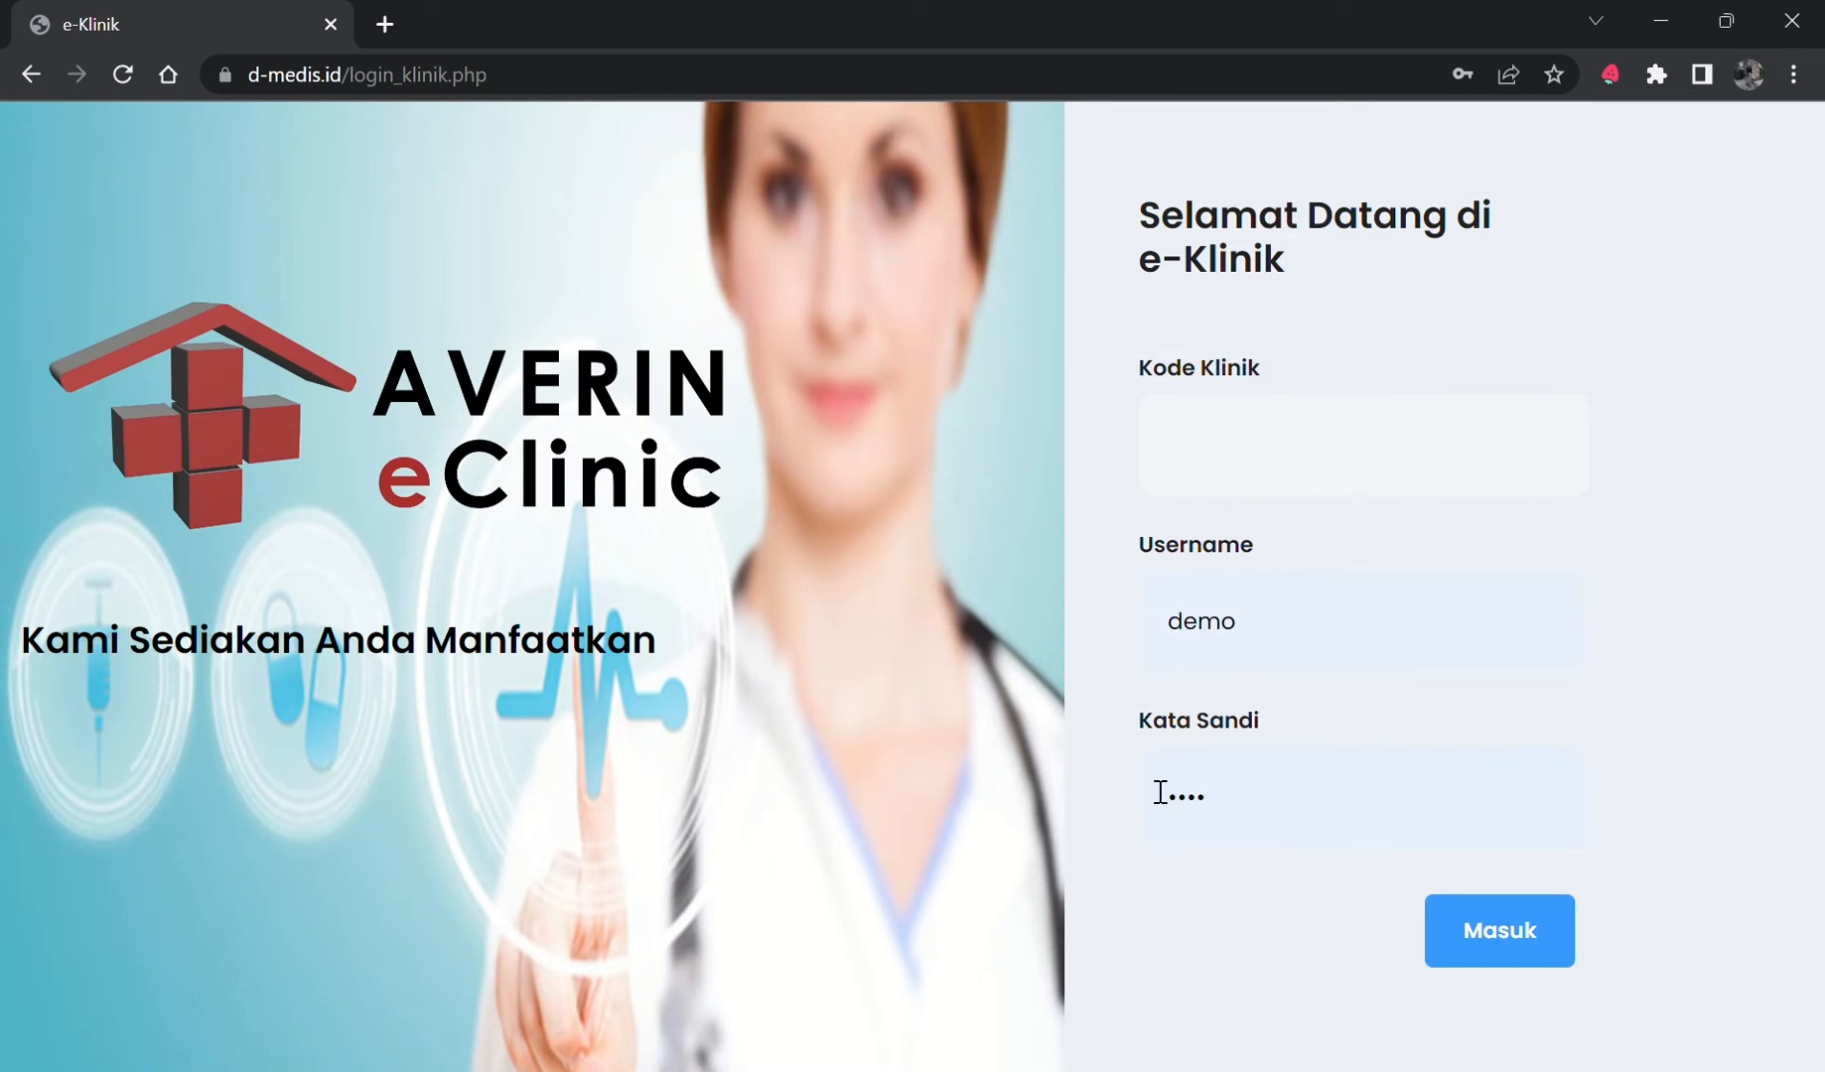
click(1252, 469)
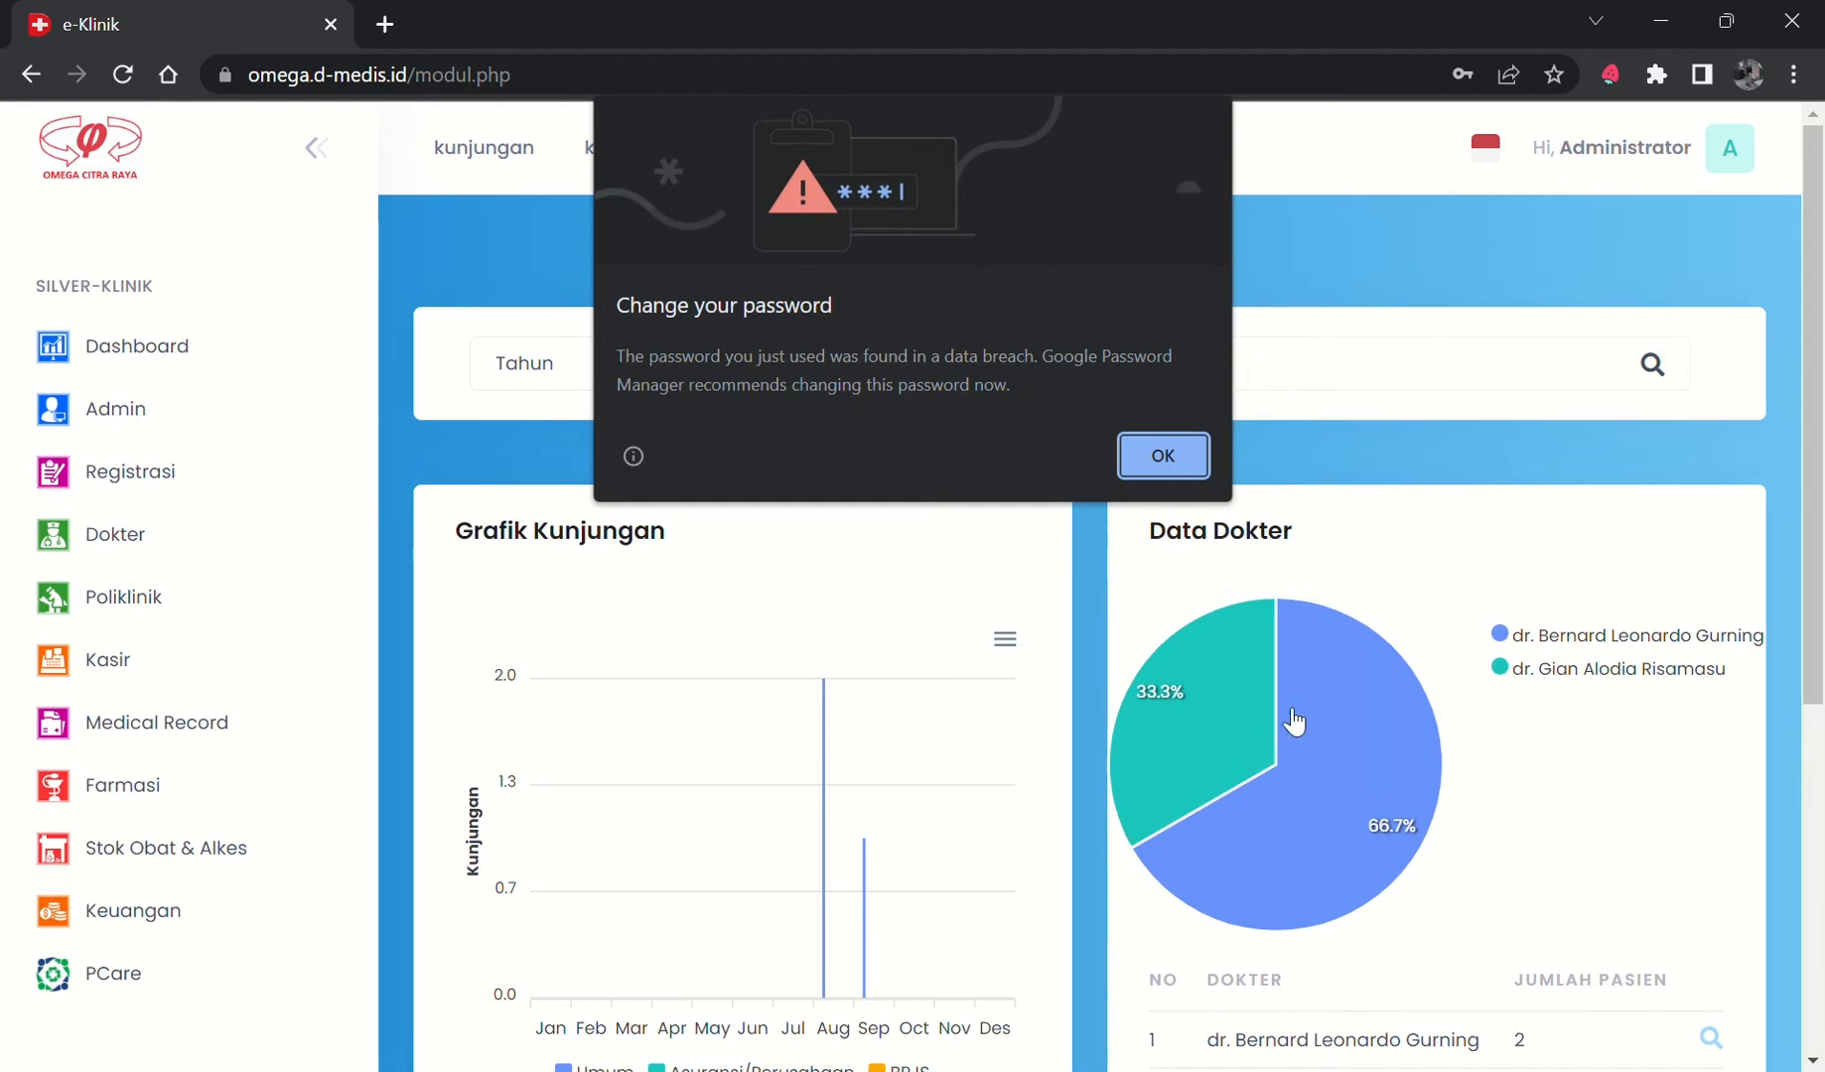
click(1159, 458)
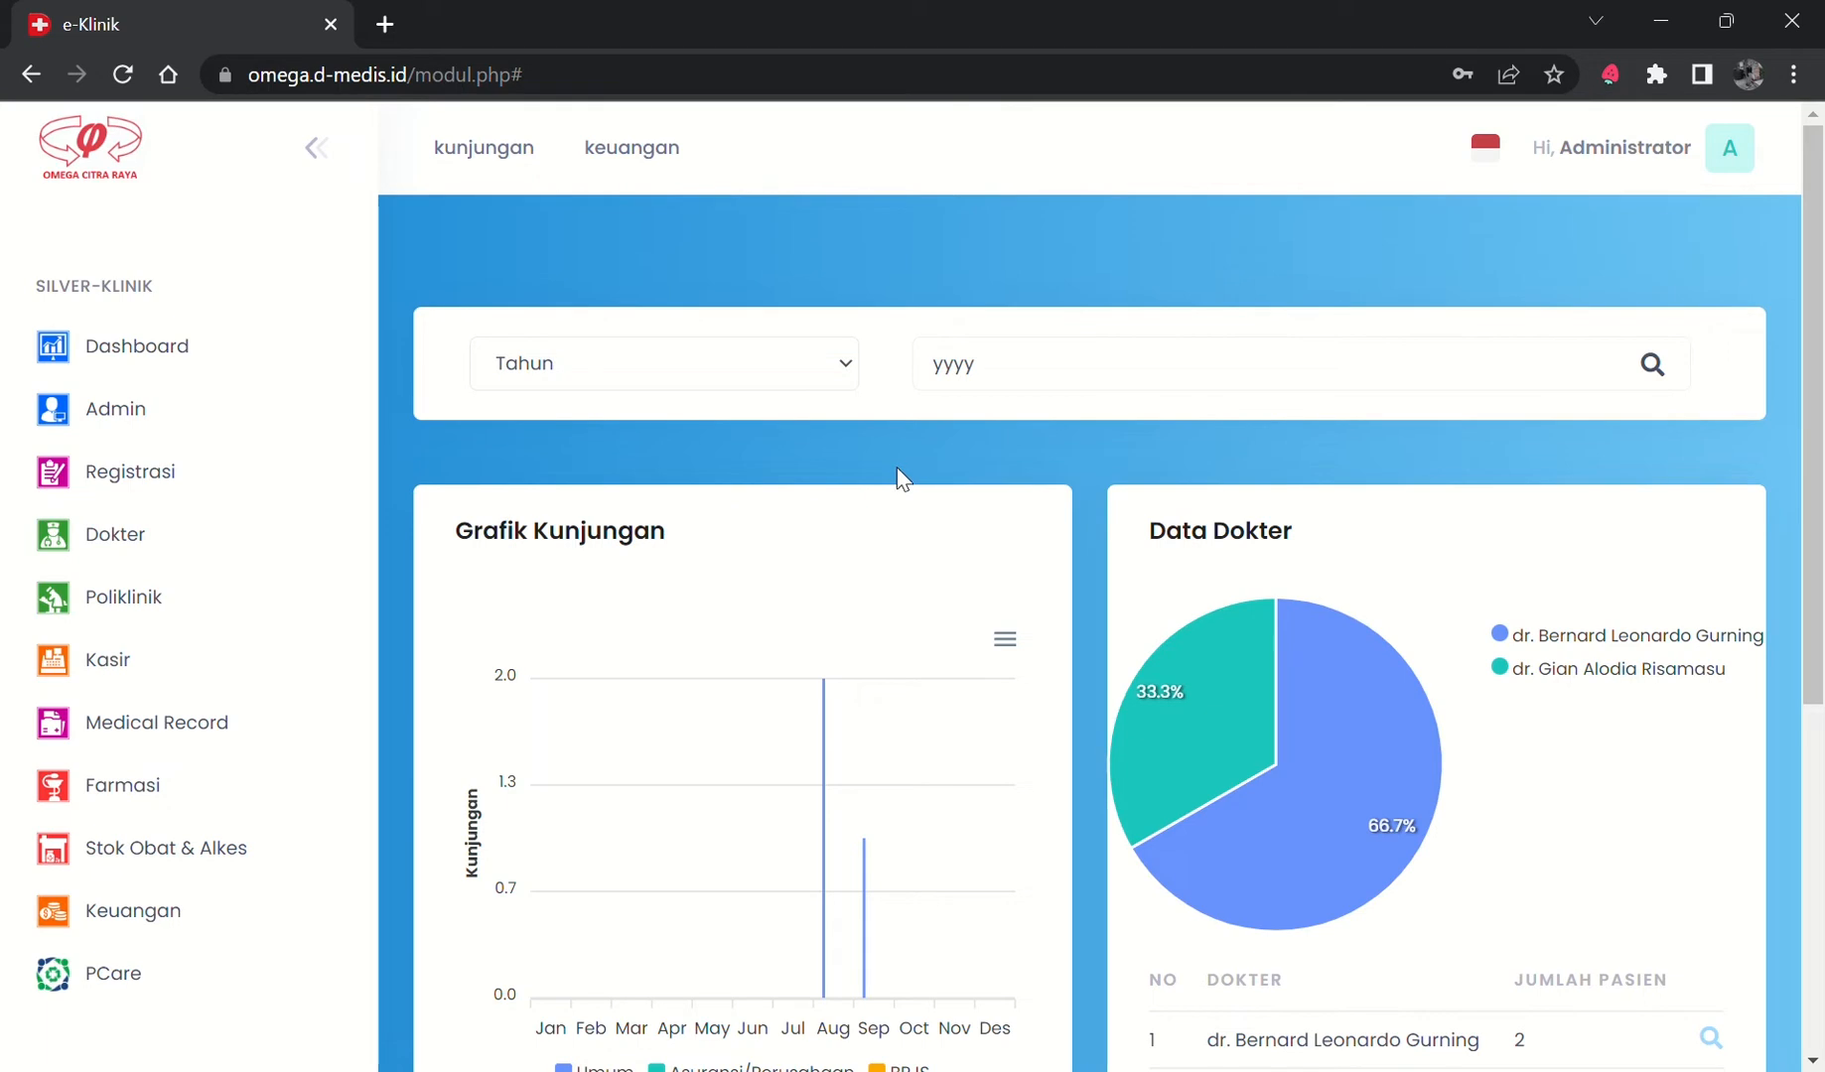
click(231, 473)
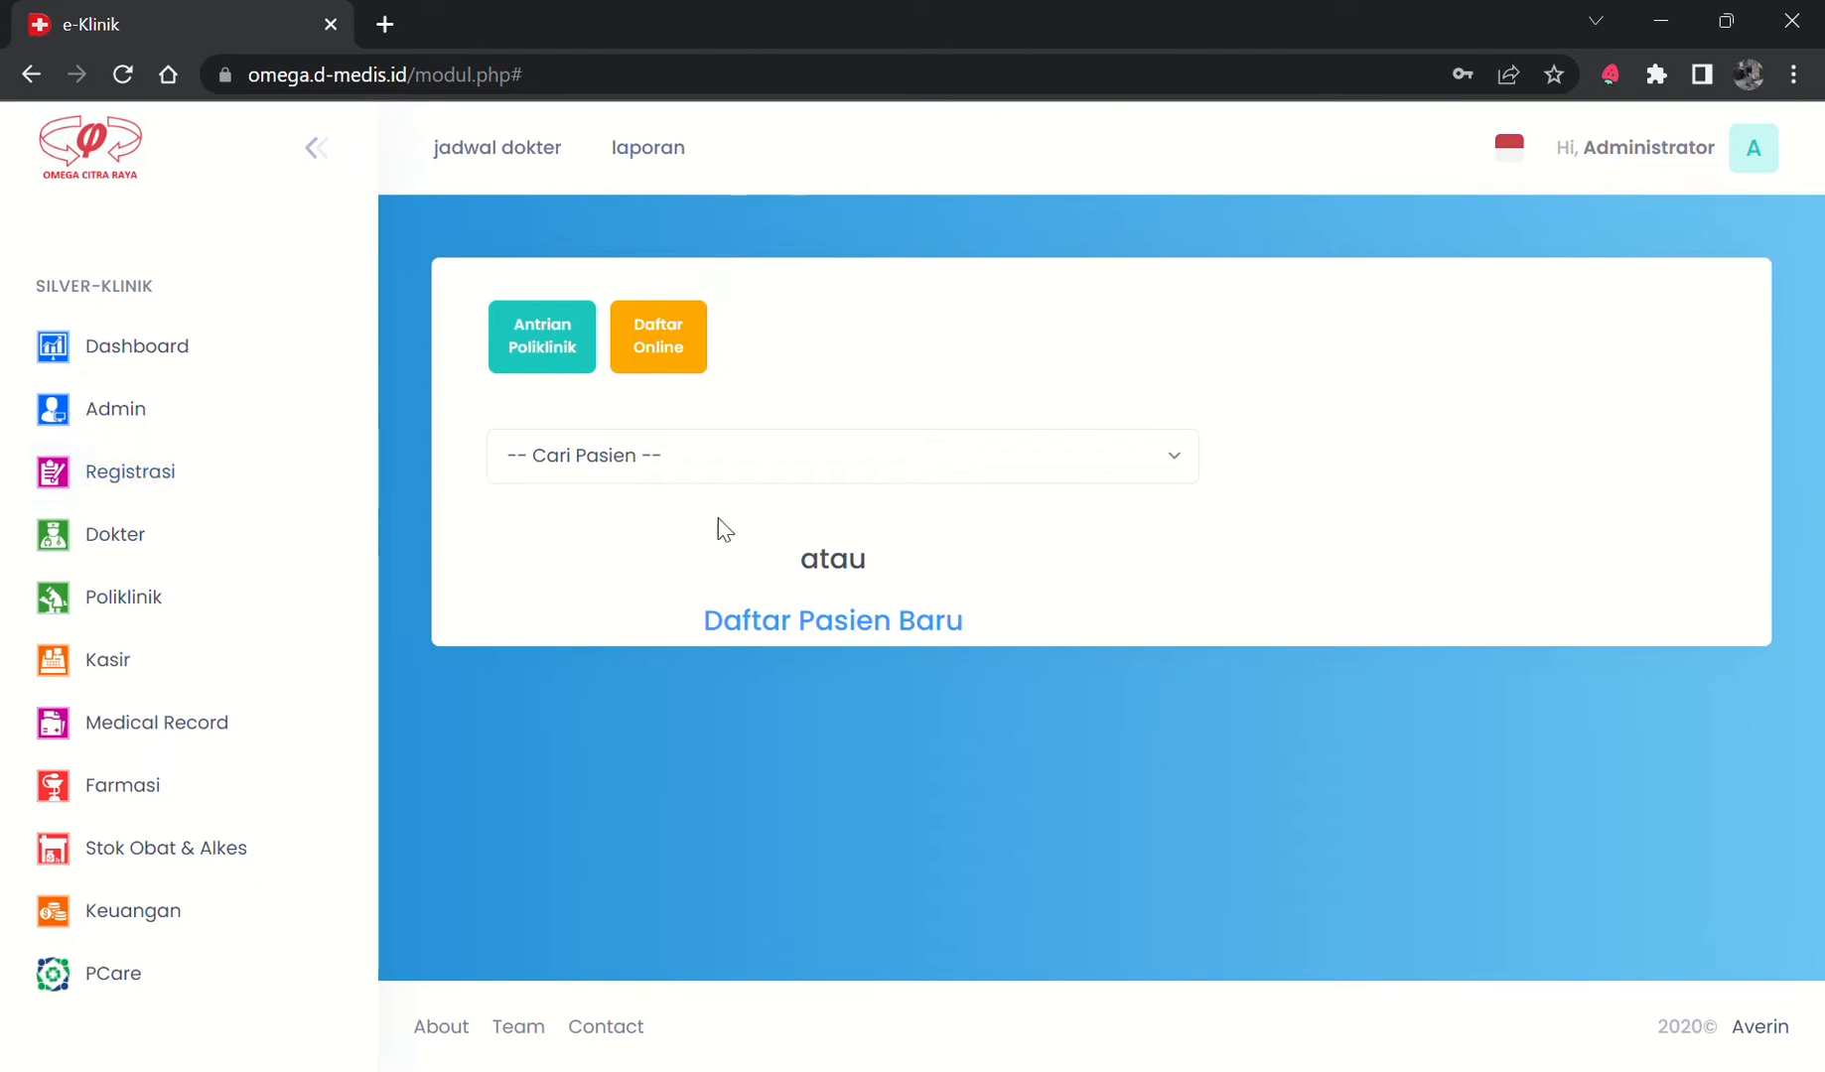
click(837, 623)
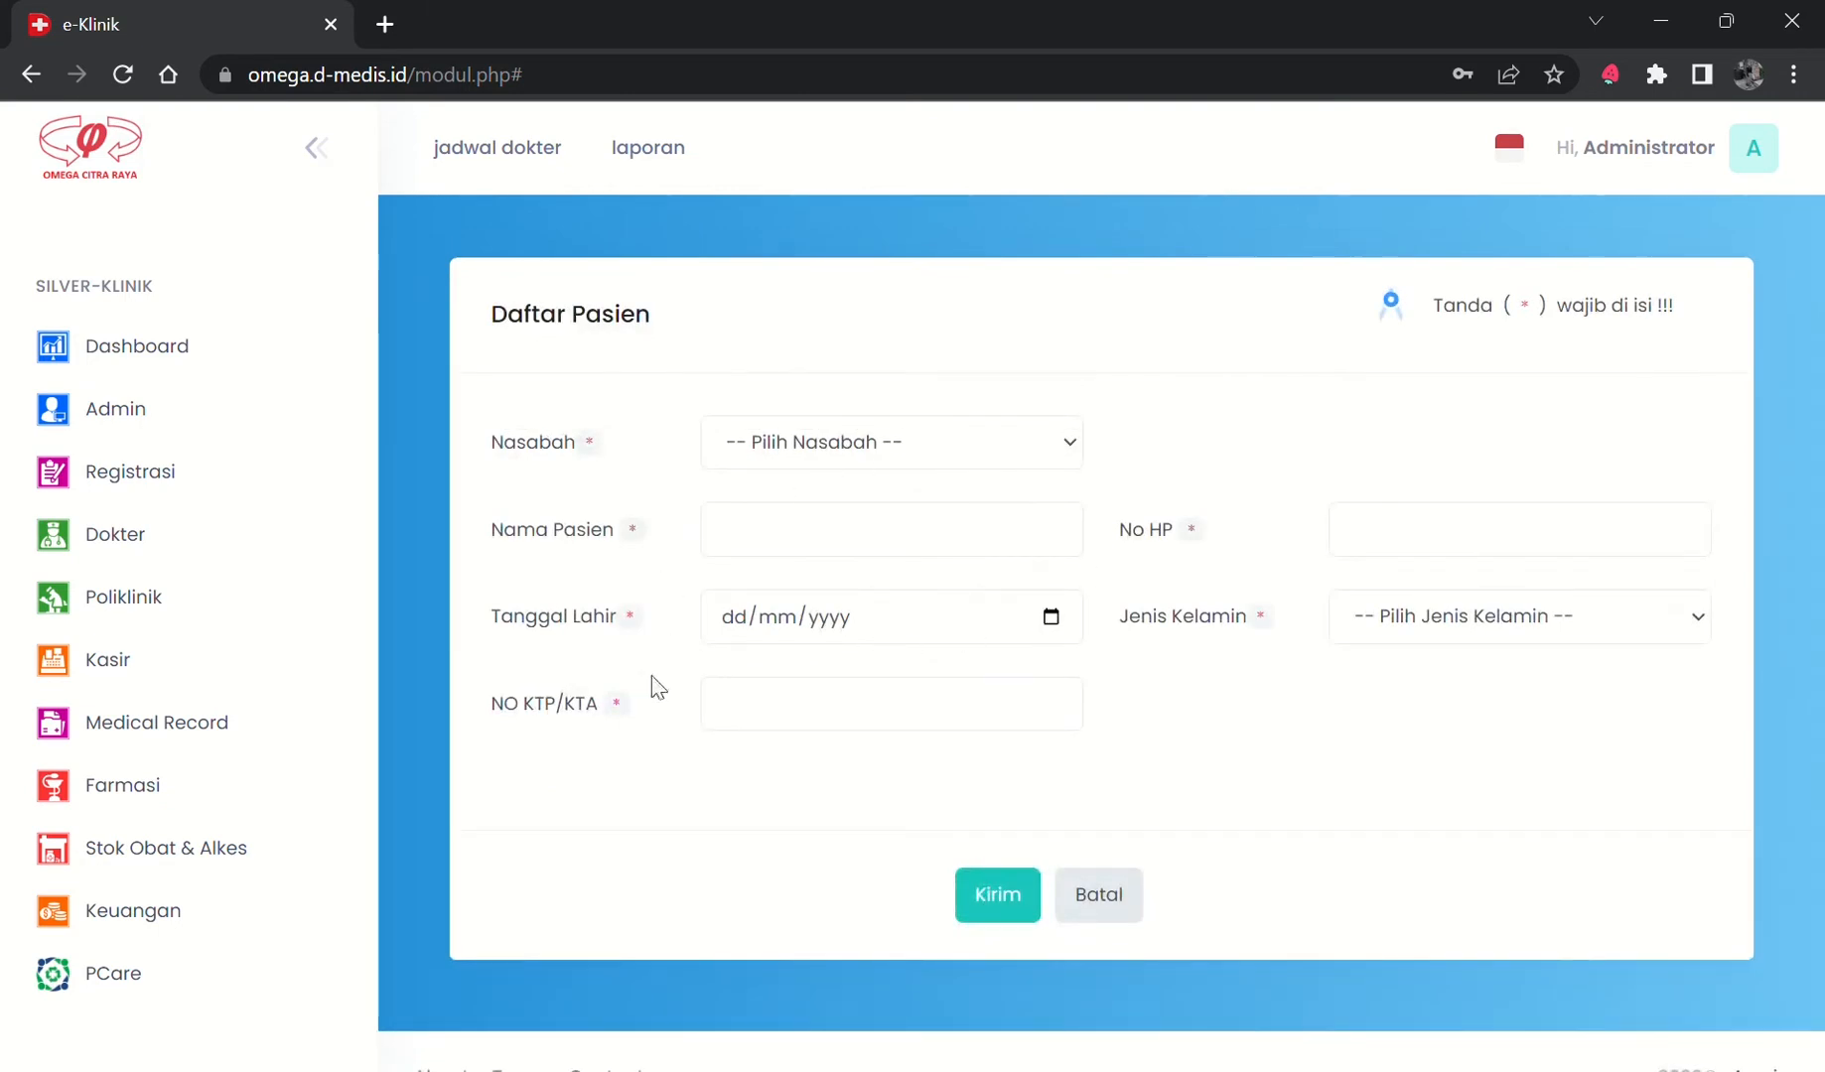
click(905, 458)
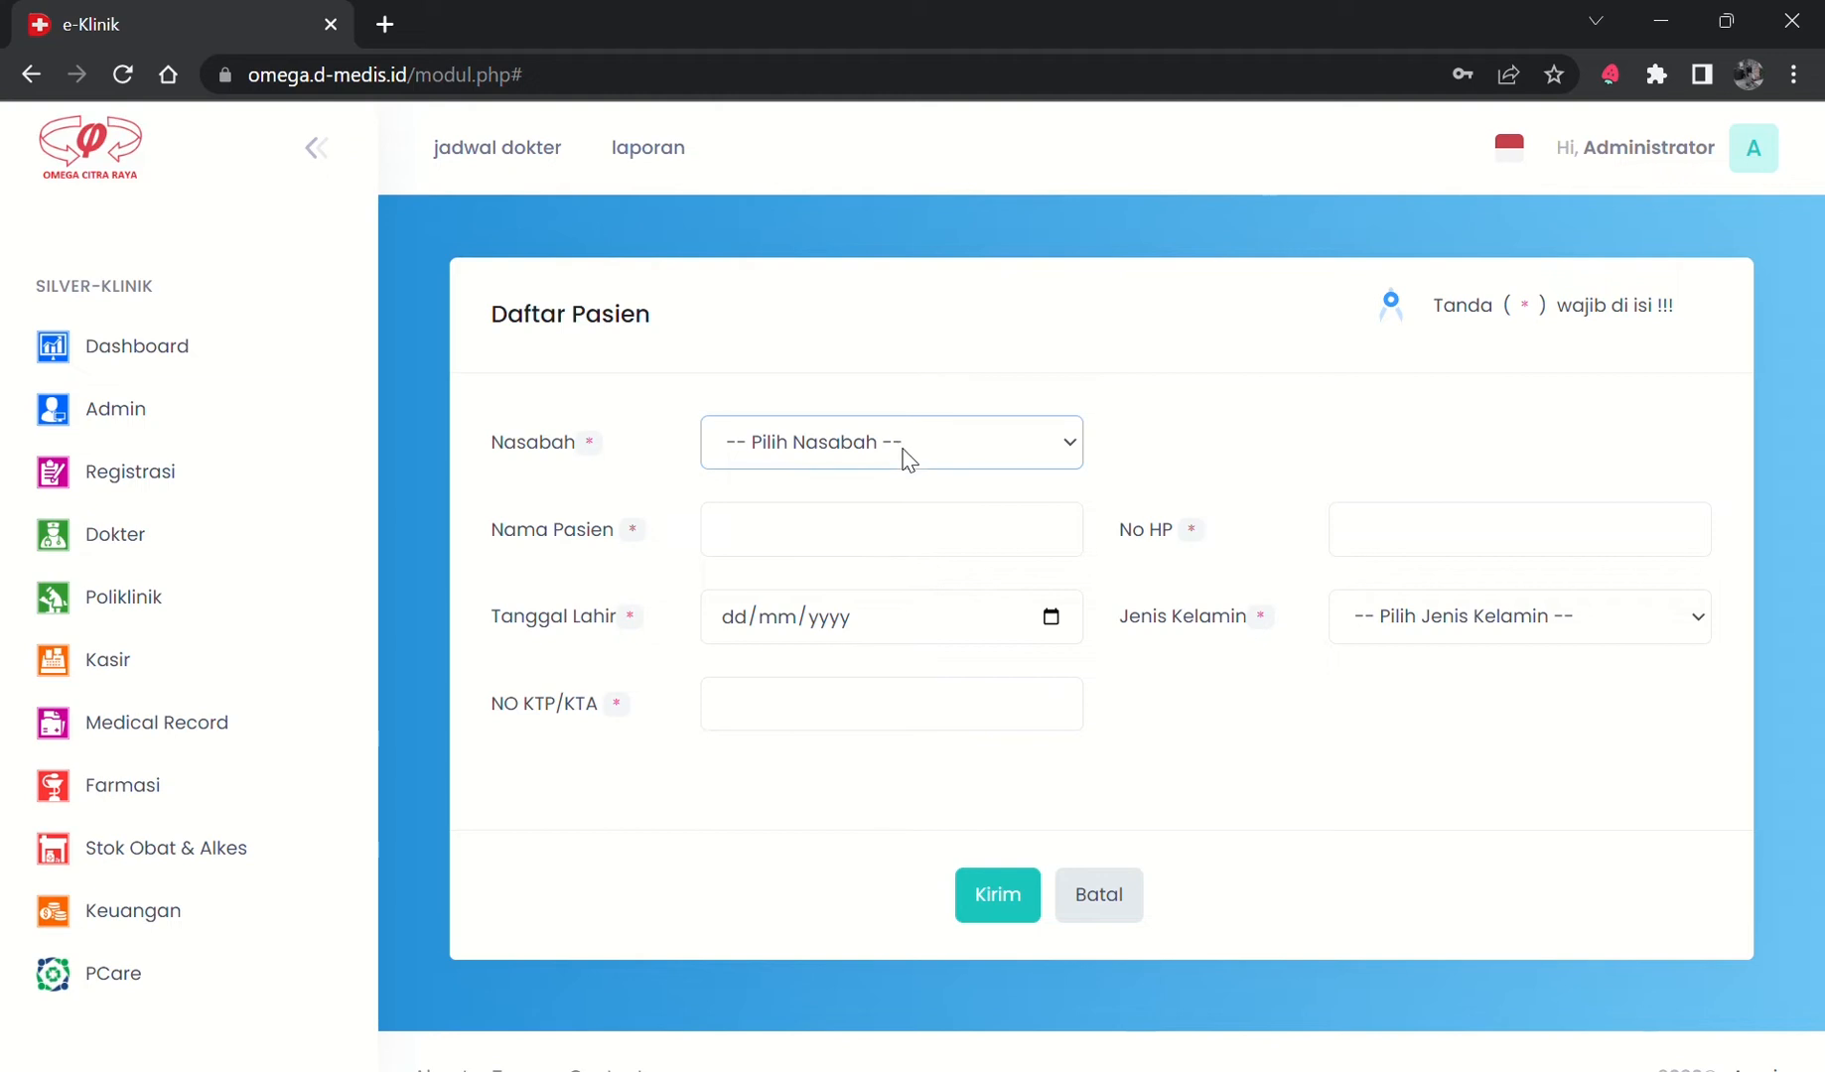
click(869, 518)
click(845, 544)
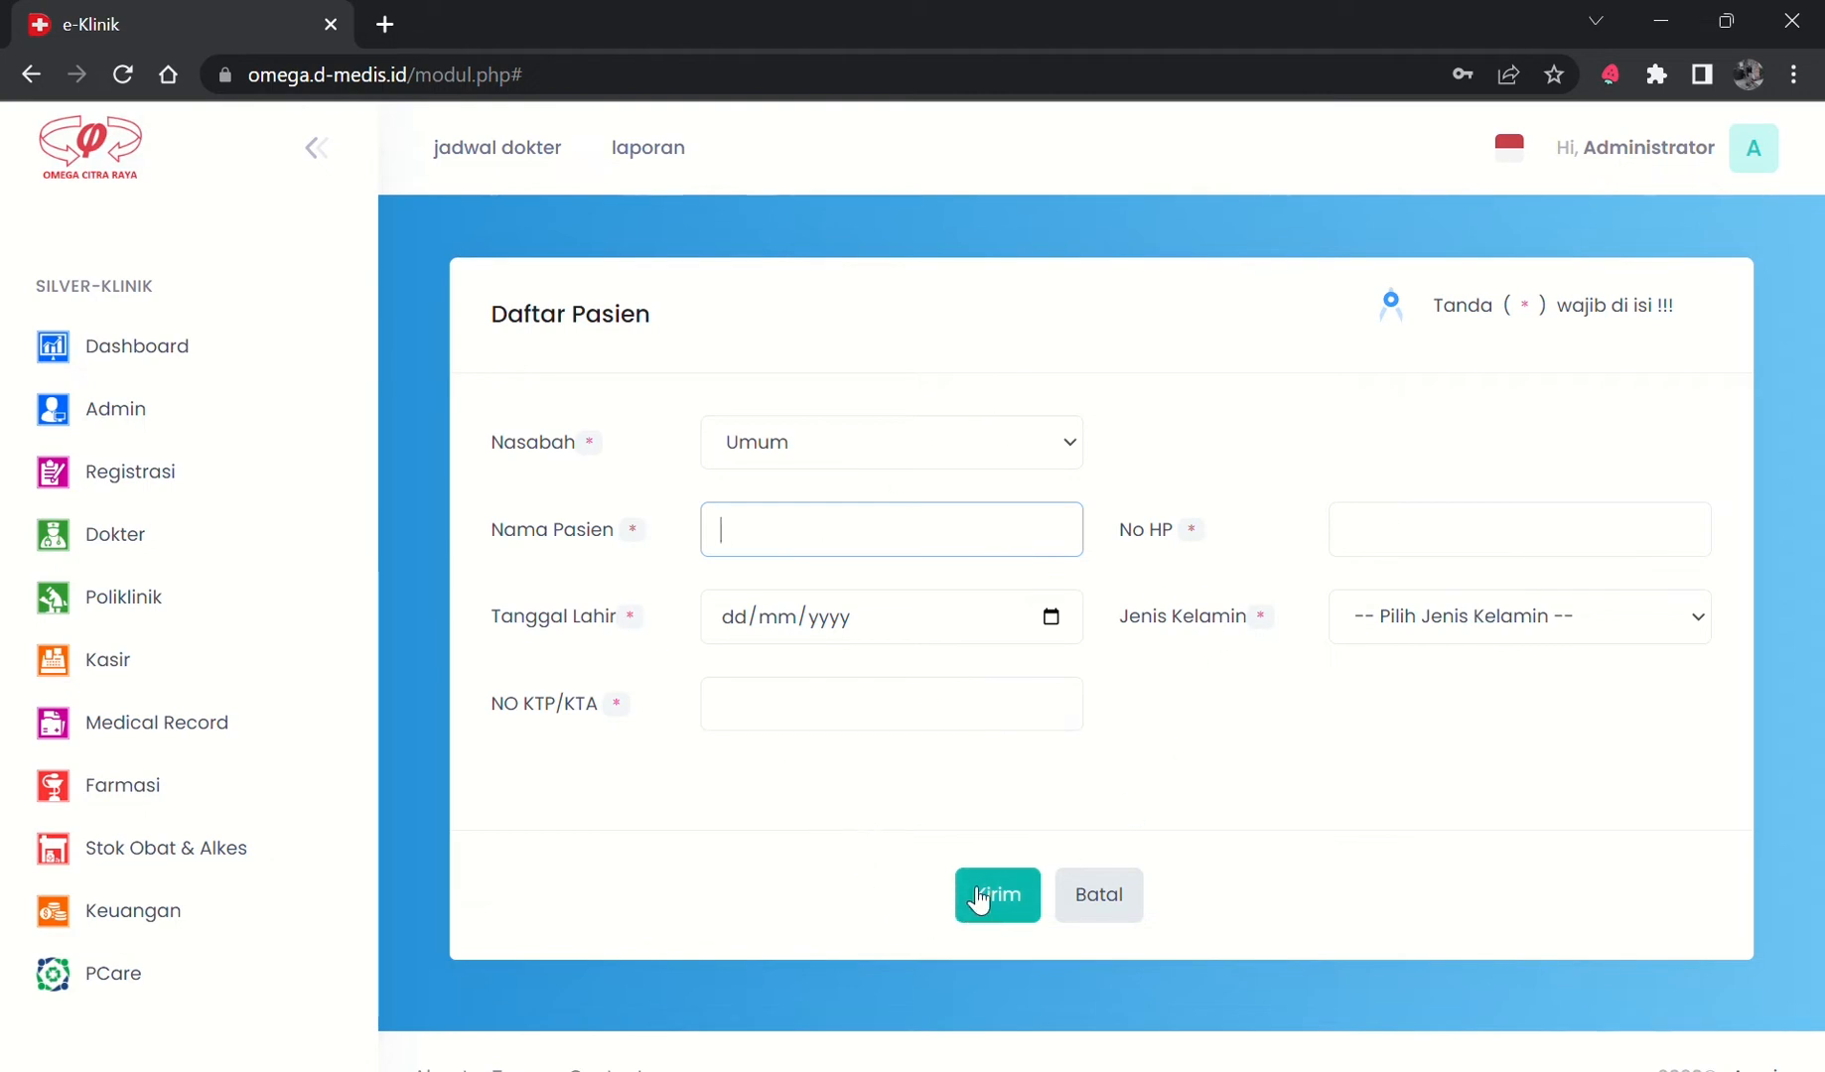
In Registrasi, select the first existing patient and choose the first doctor listed for Poliklinik Umum.
click(285, 486)
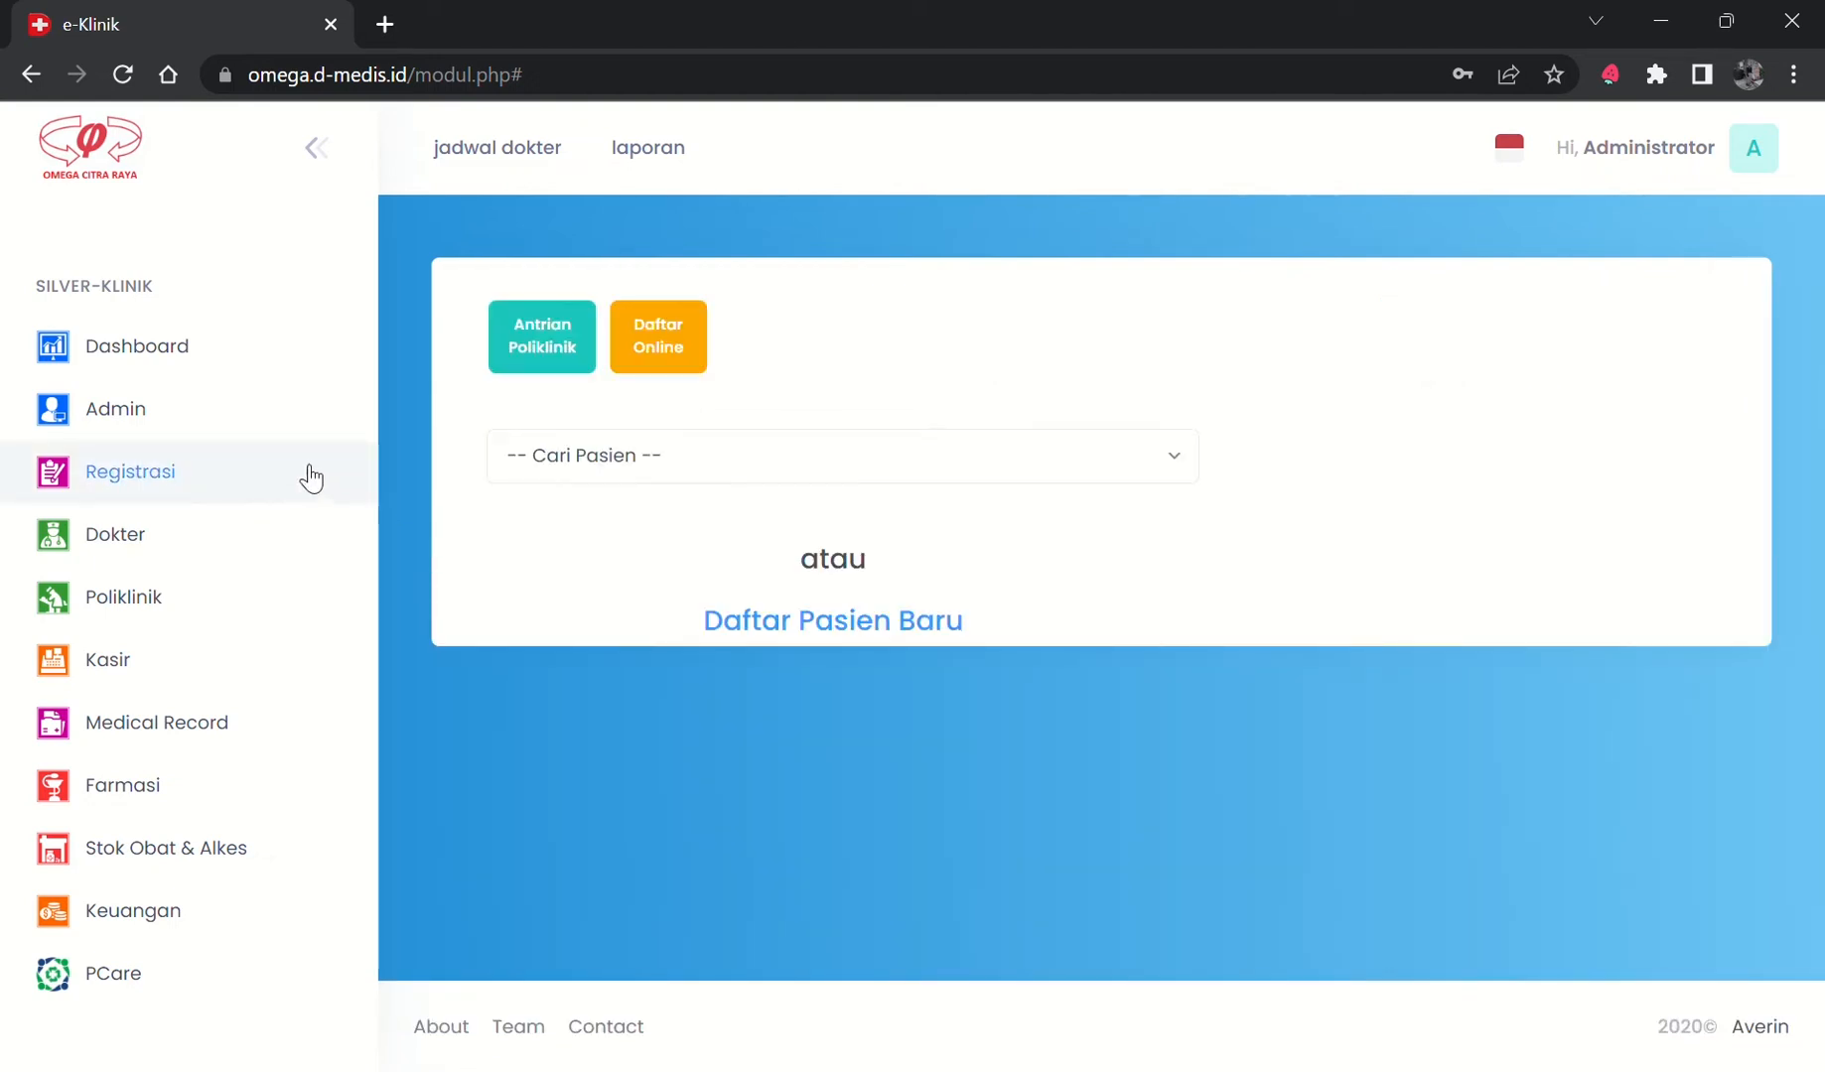
click(818, 474)
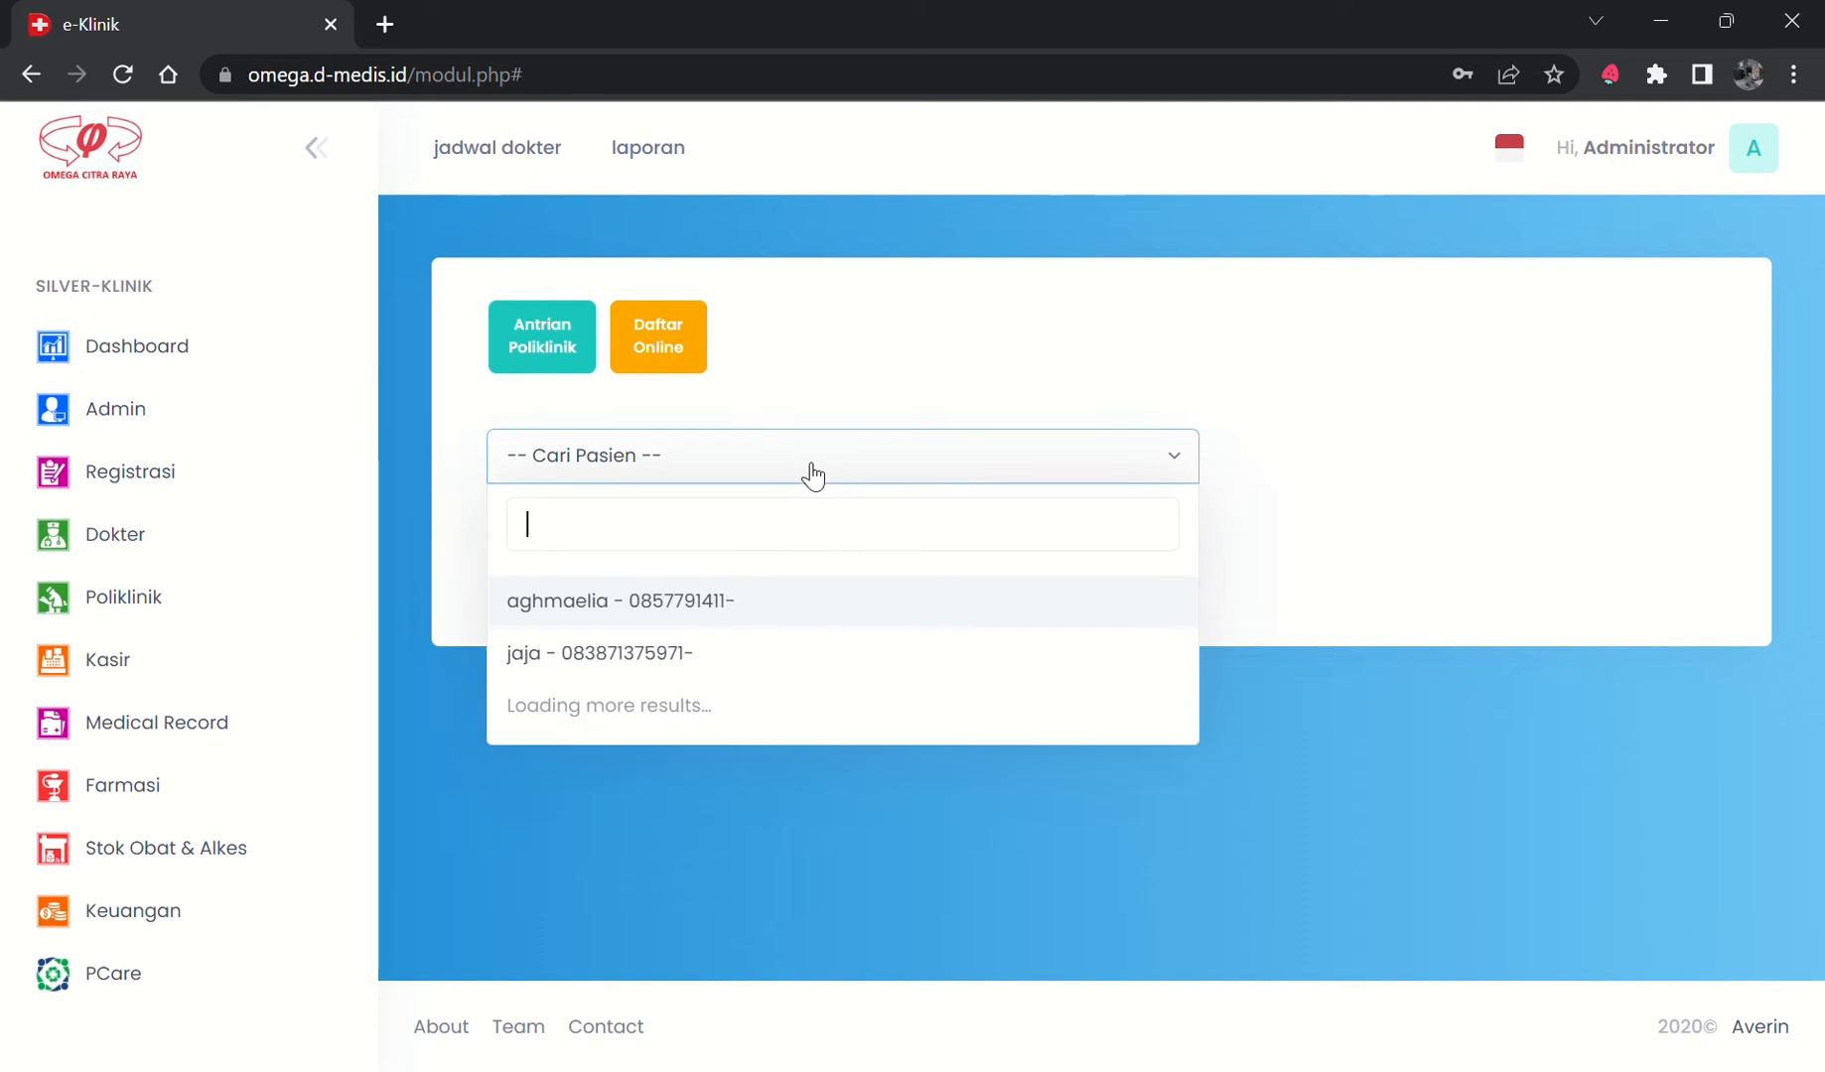
click(712, 602)
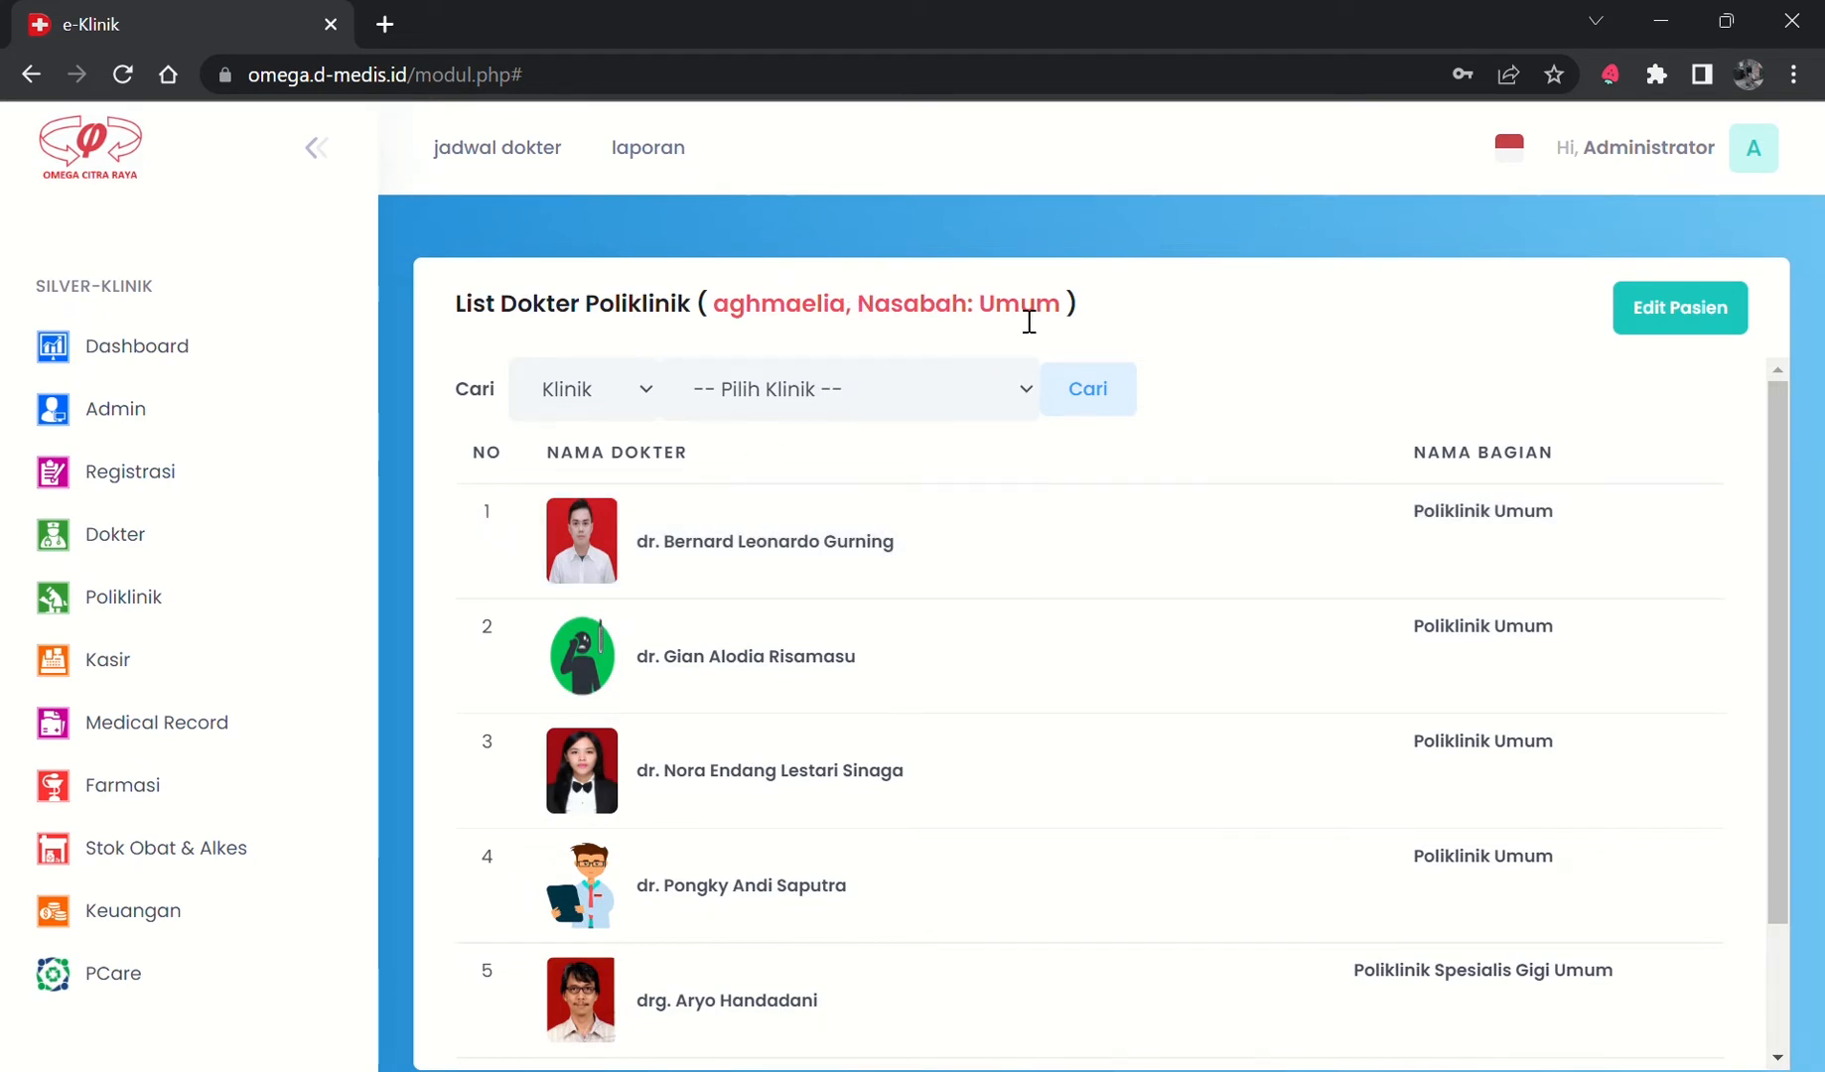
click(773, 542)
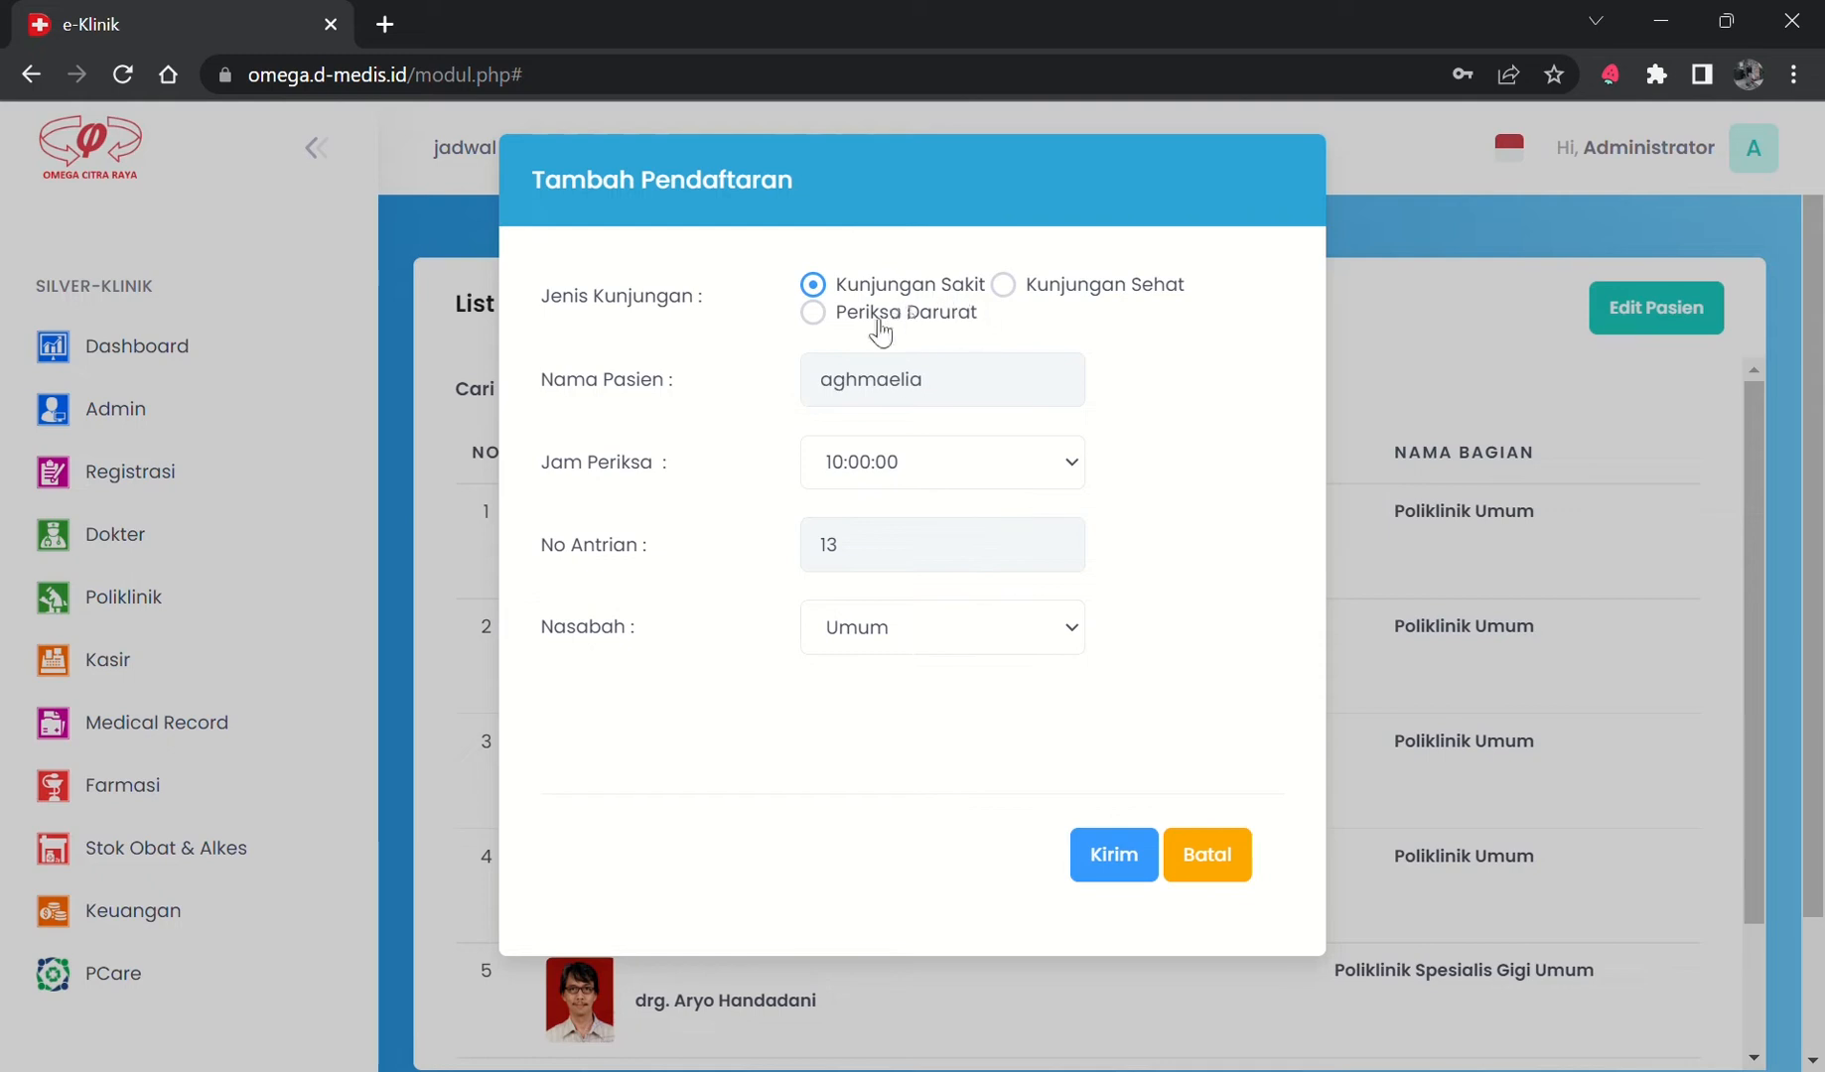
Set the visit's Jam Periksa to 10:15:00 and submit the registration.
click(920, 462)
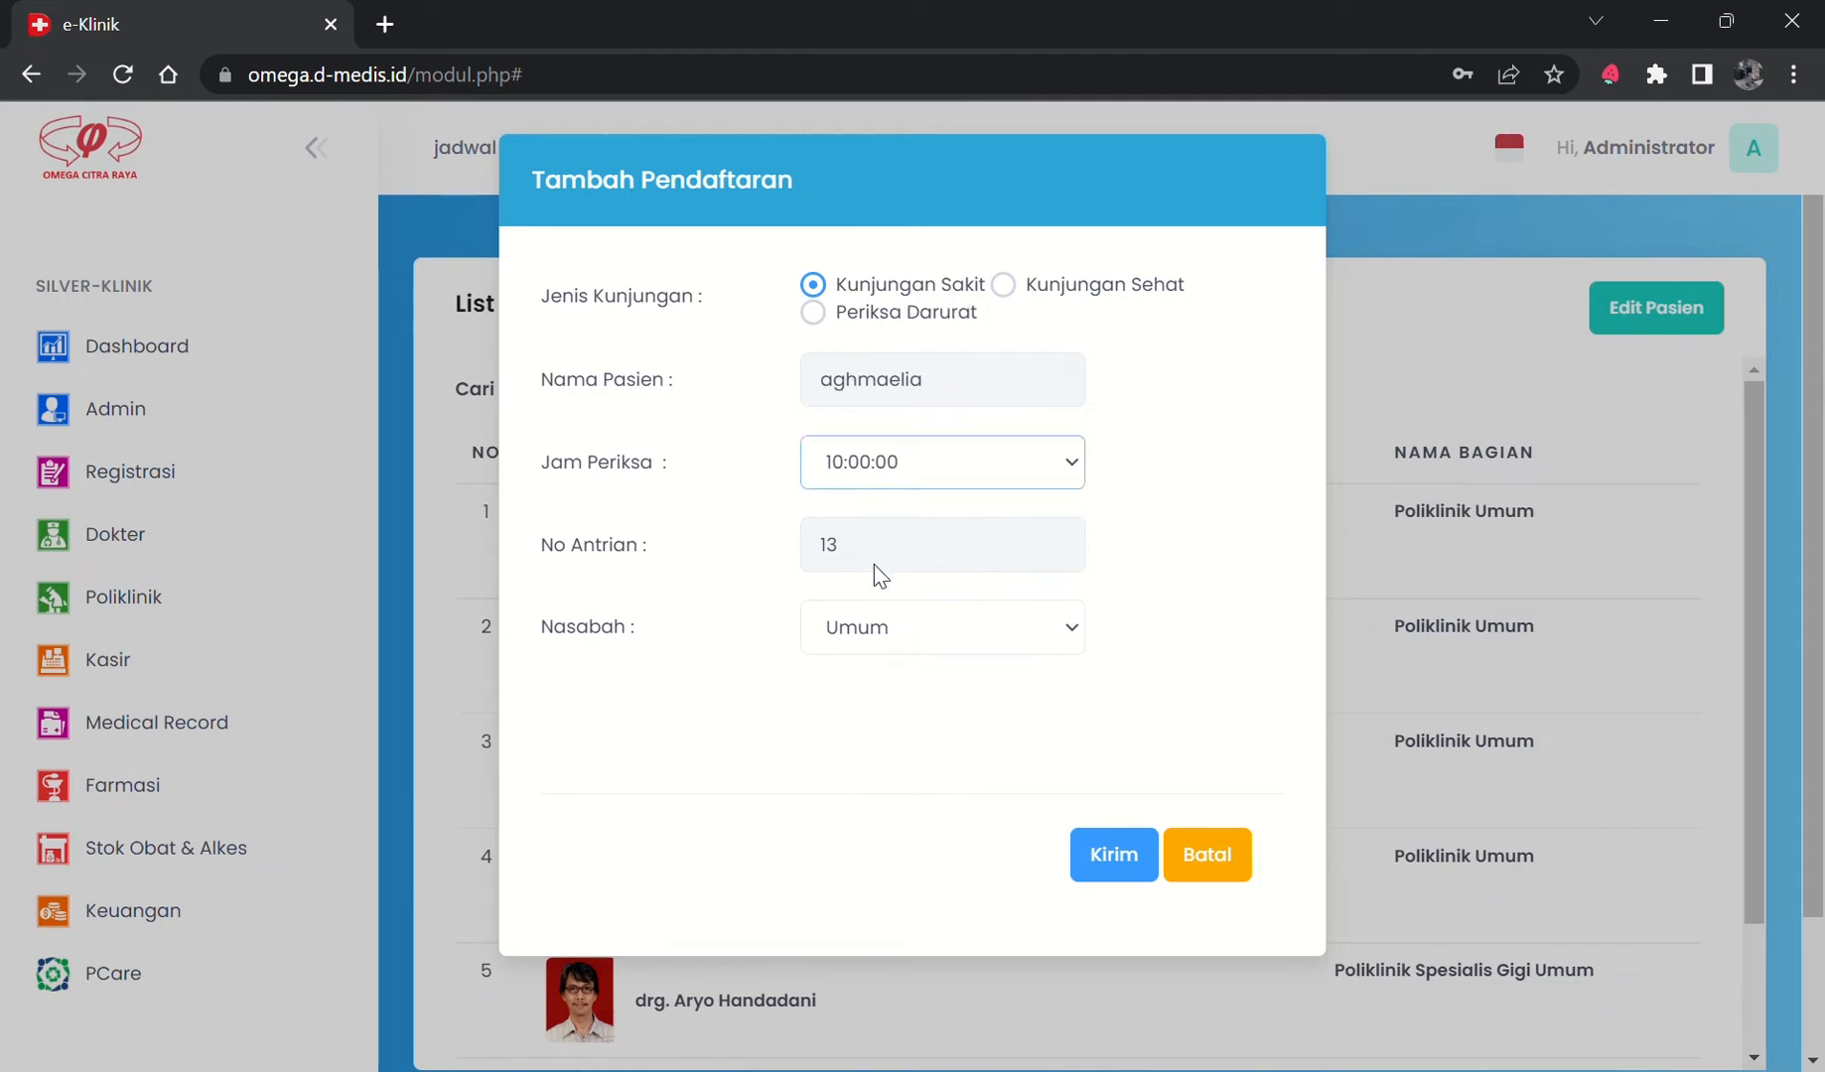
key(Down)
click(1105, 874)
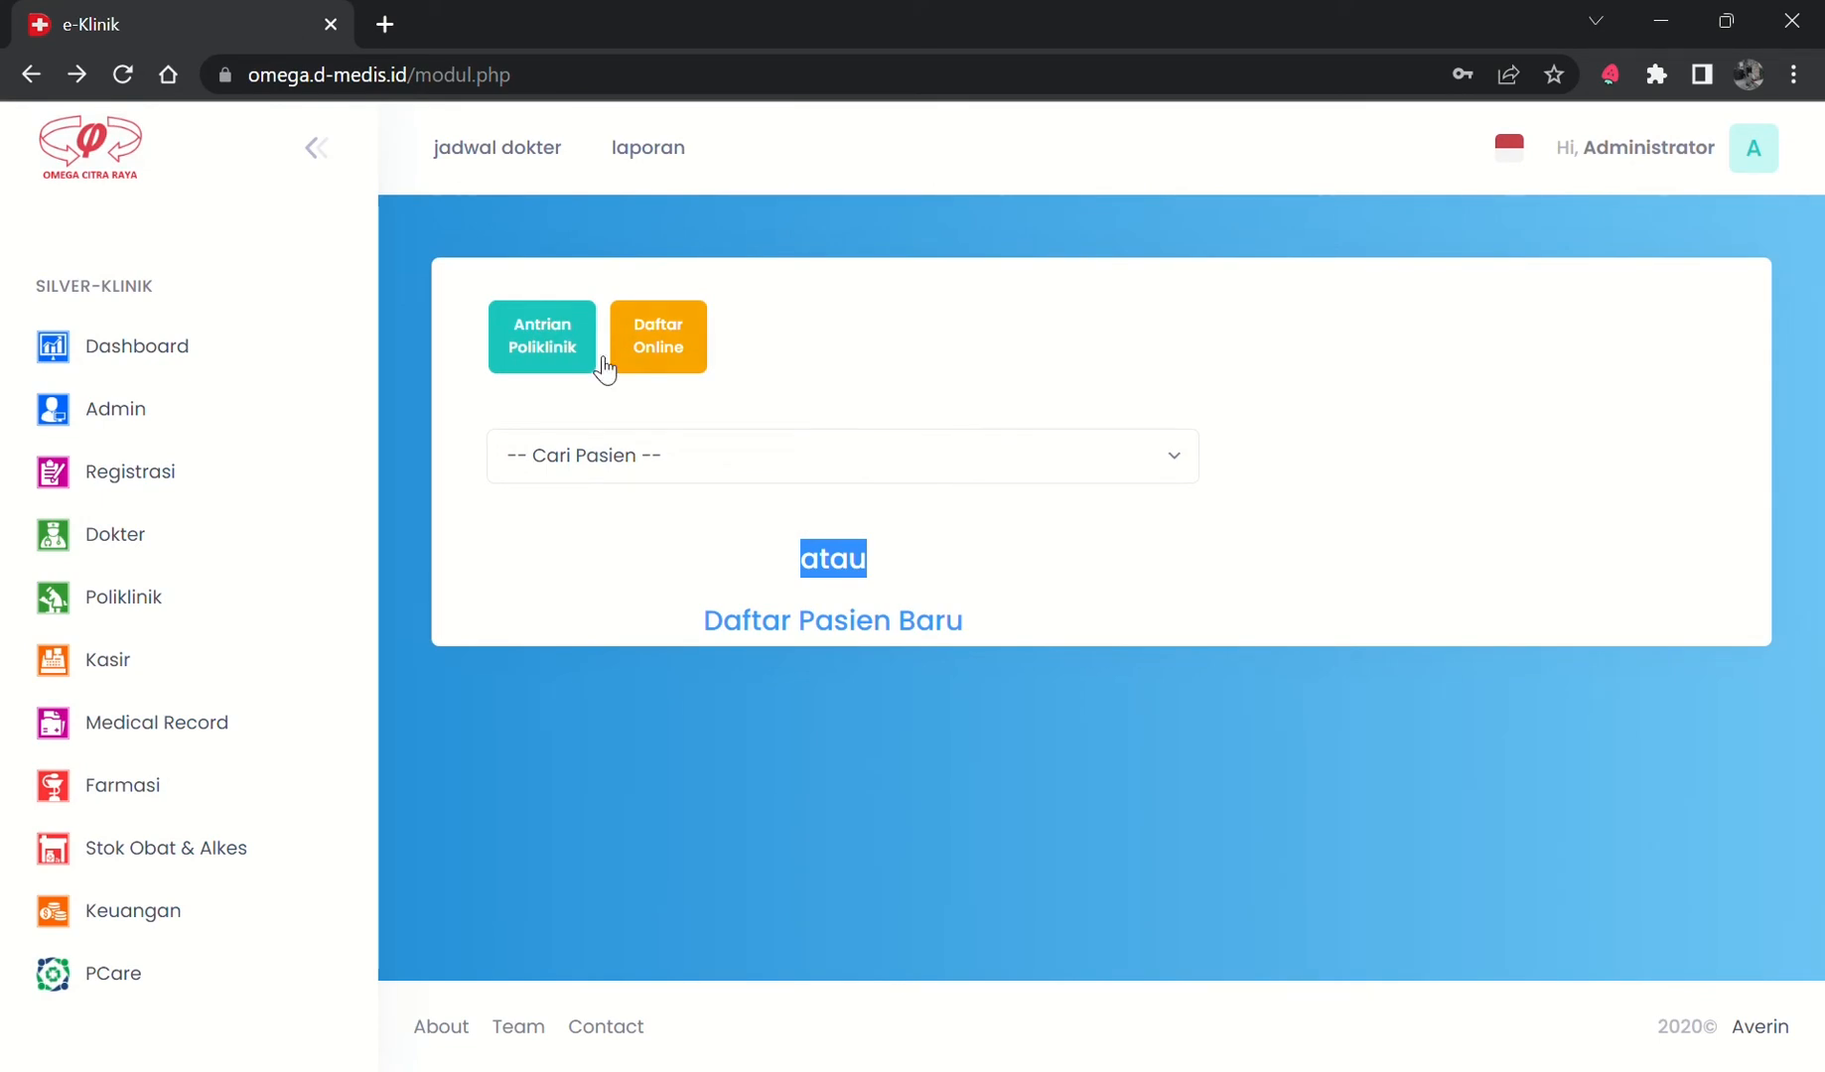
Open the registered patient's examination page from the Poliklinik patient queue.
click(194, 596)
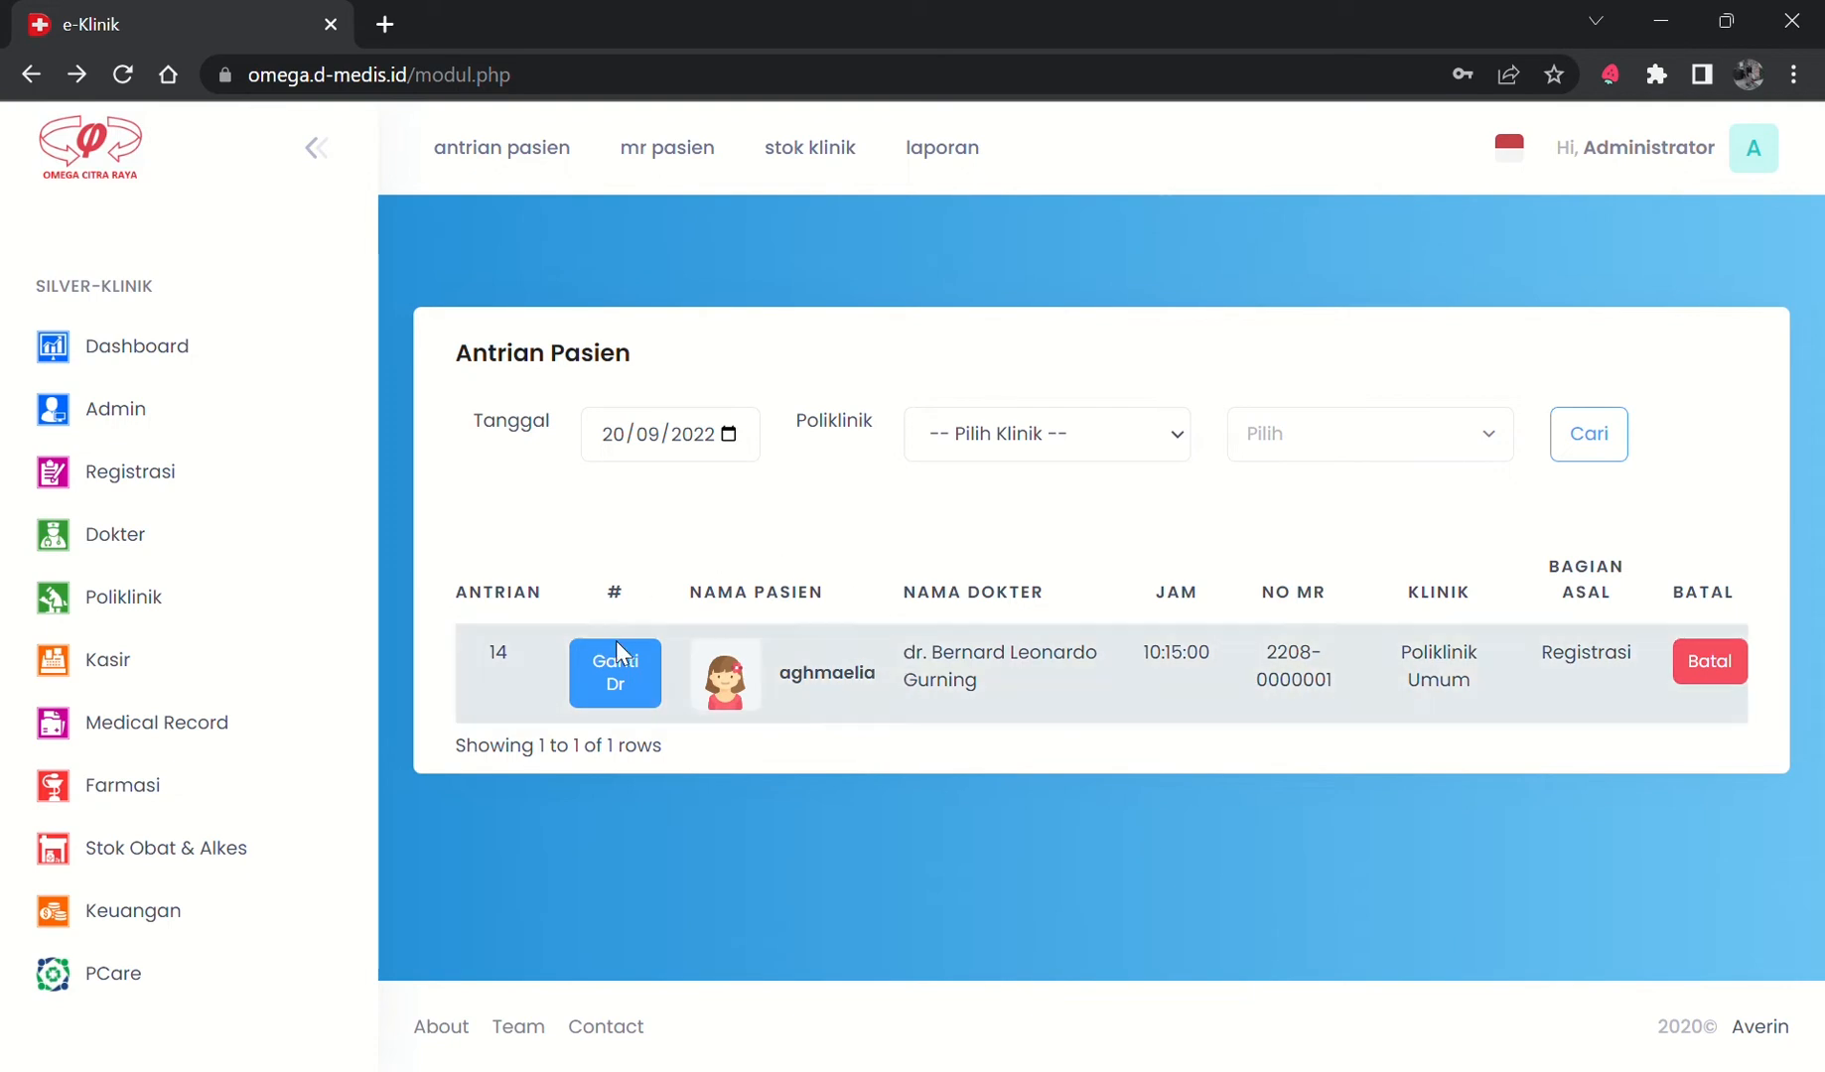
mouse_move(839, 698)
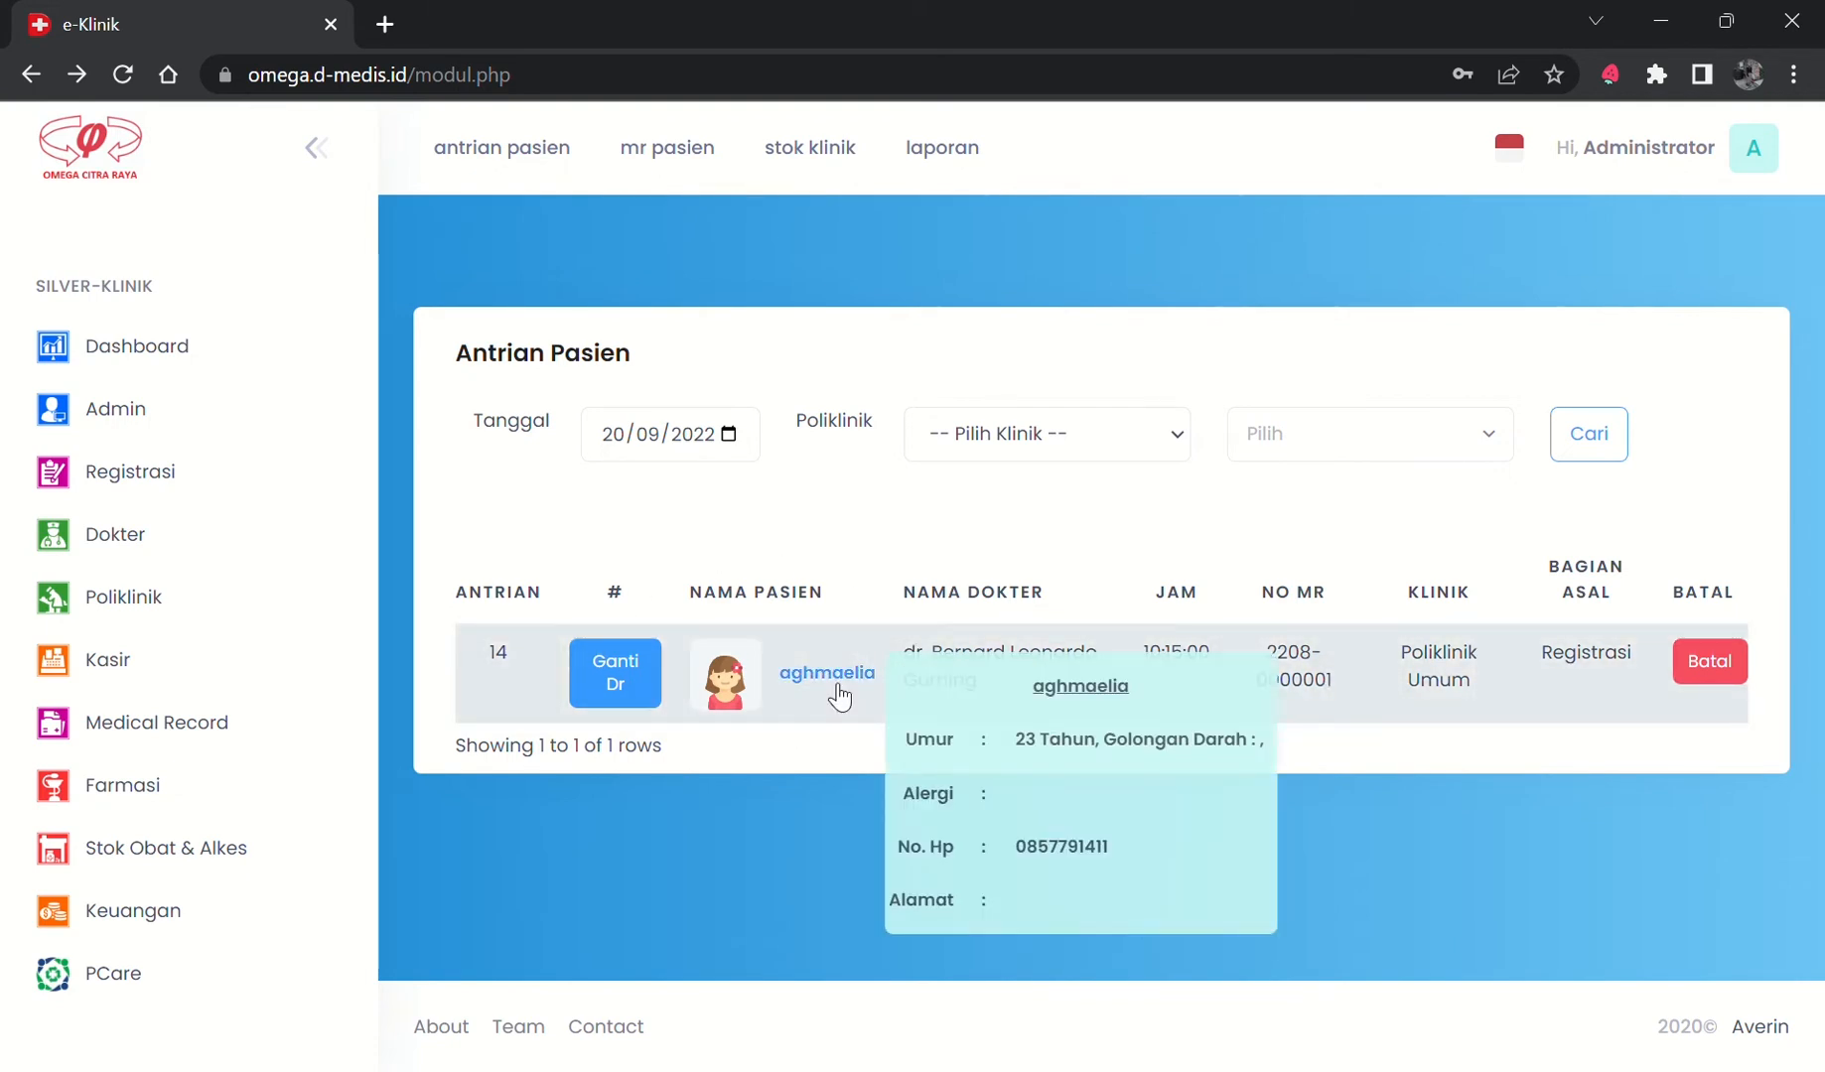
click(828, 676)
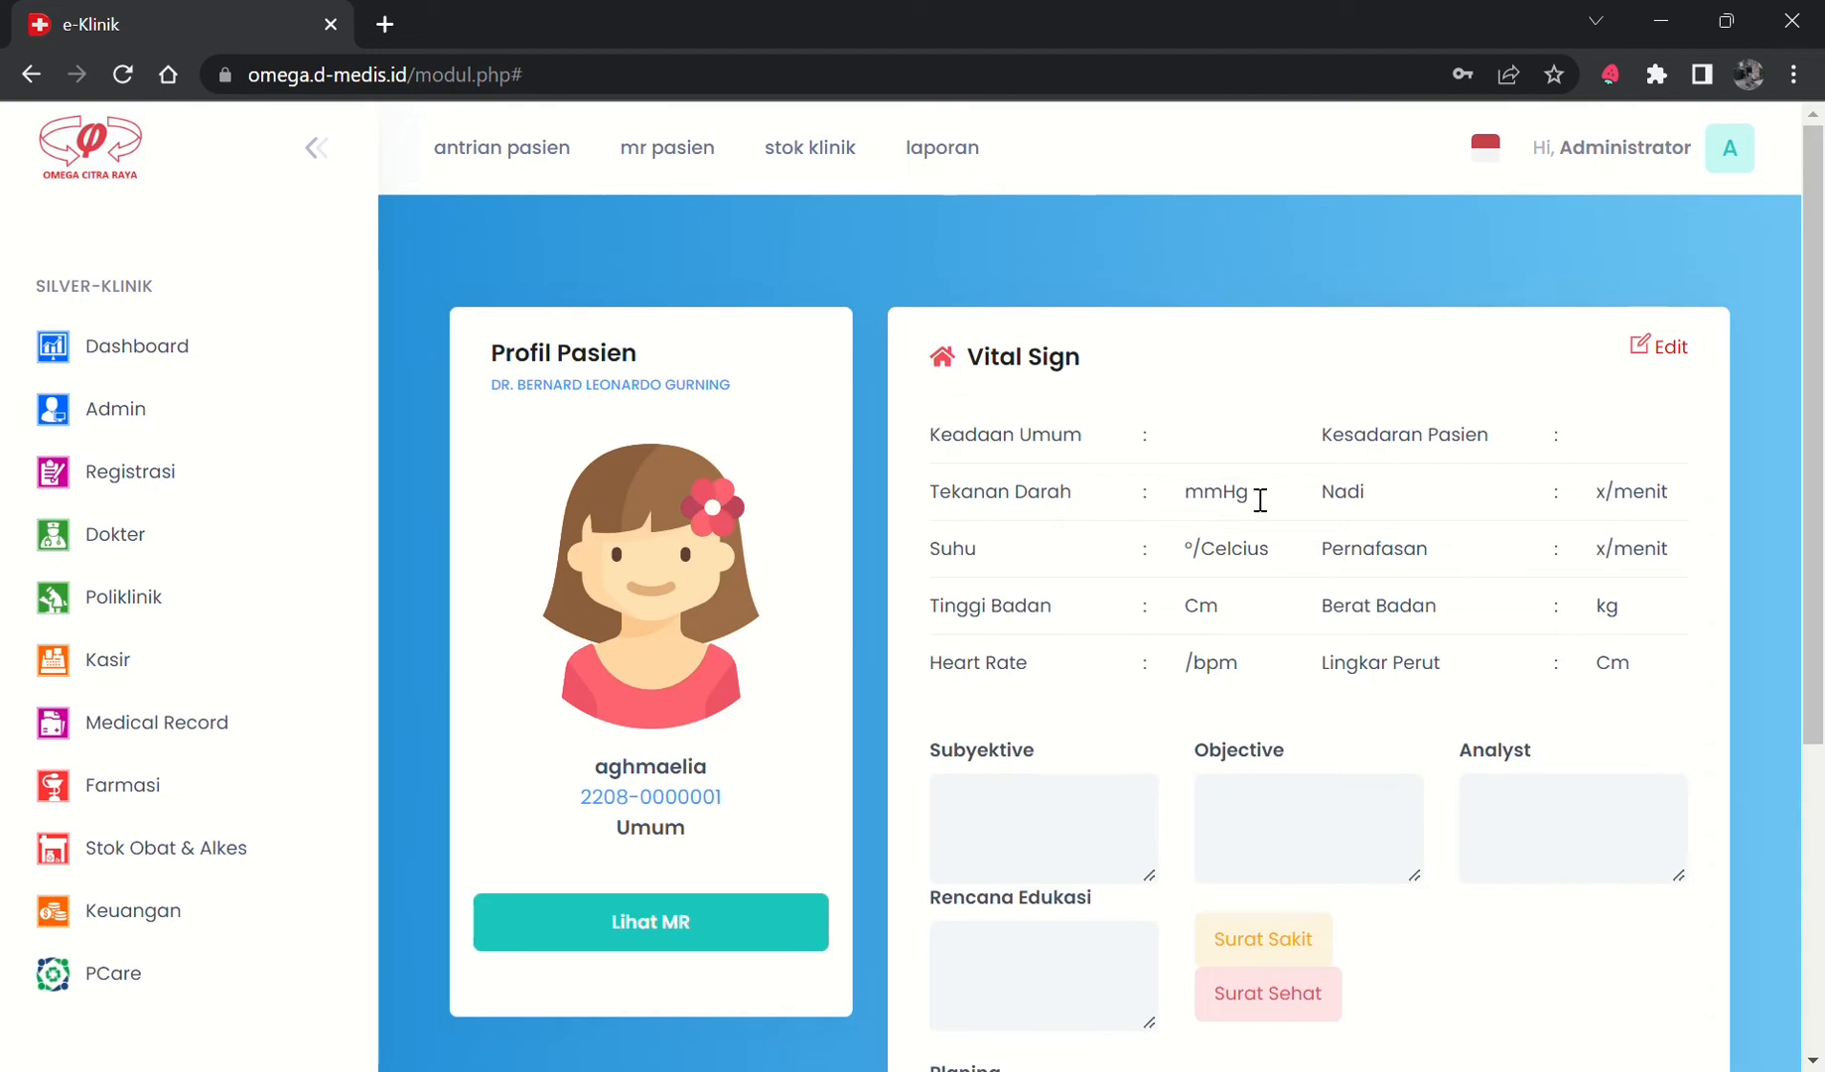
Edit the vital signs with Keadaan Umum Baik, Tekanan Darah 100\65, Suhu 36, Tinggi Badan 155 and Heart Rate 70.
click(1668, 356)
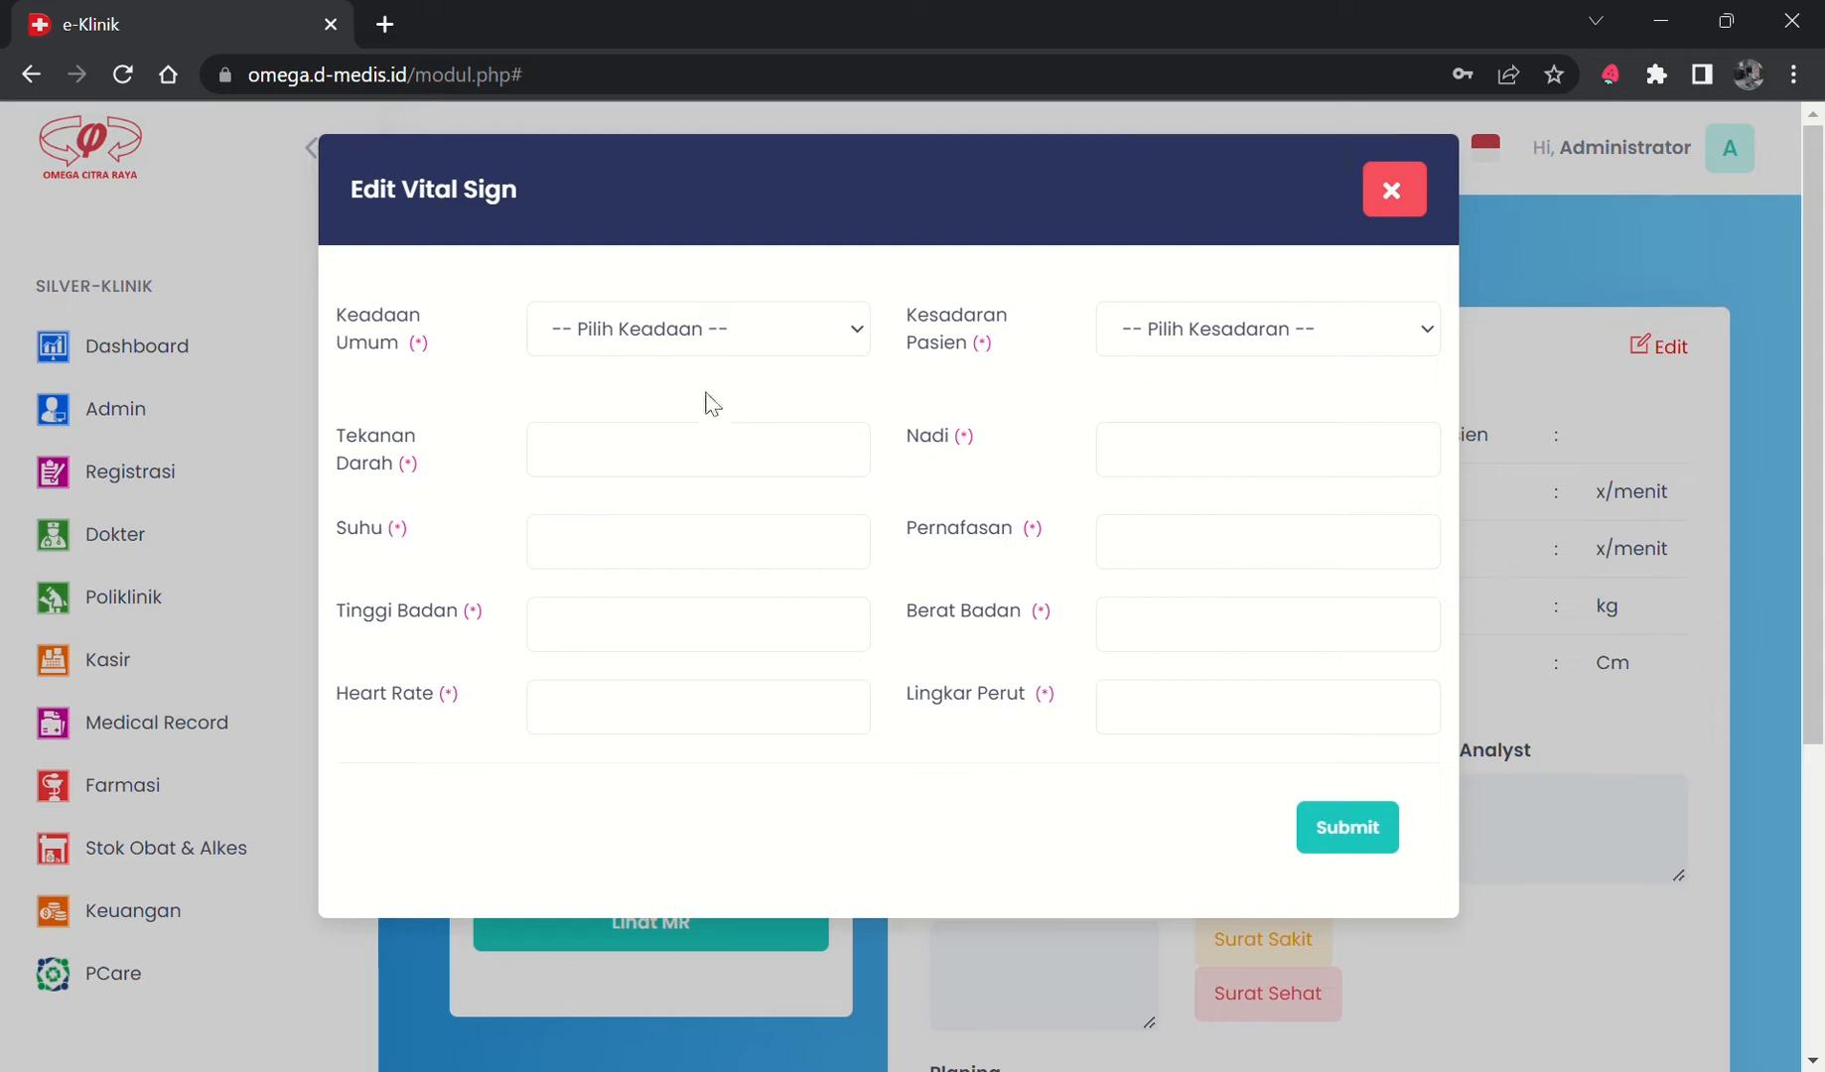
click(732, 342)
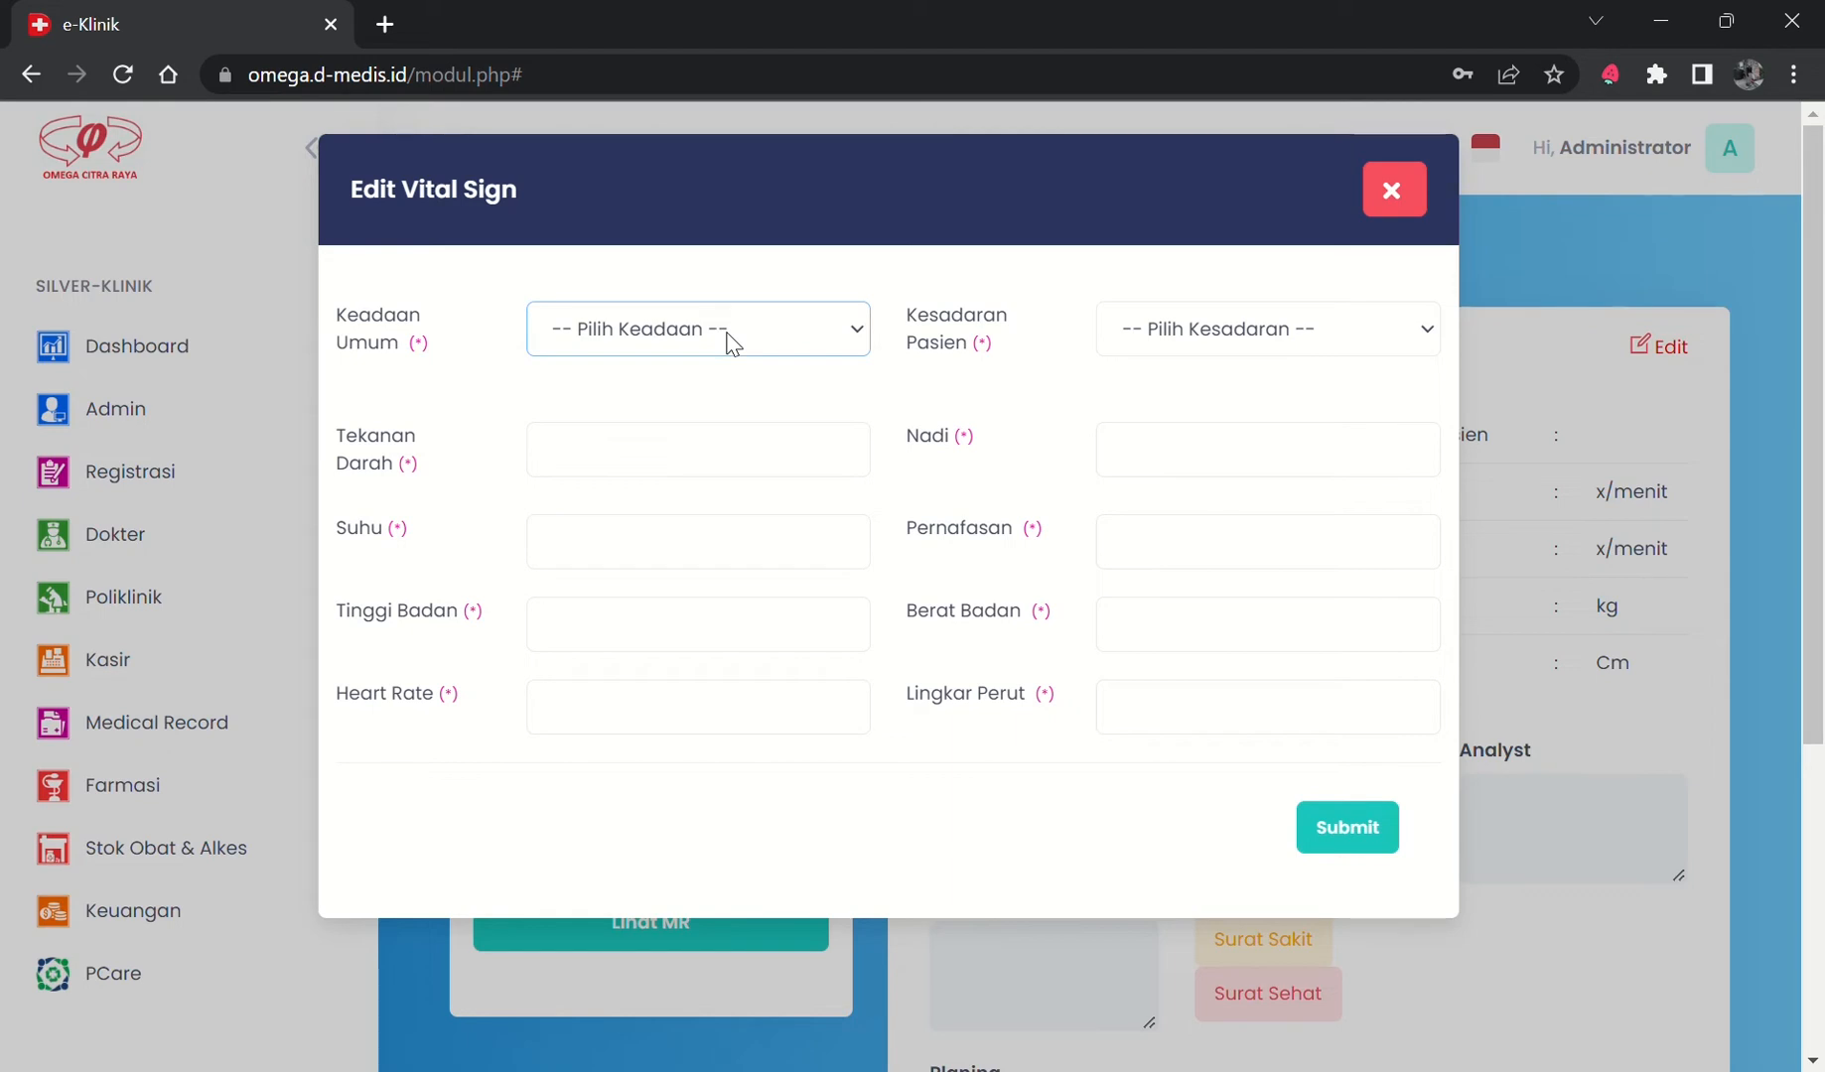
click(650, 415)
click(632, 458)
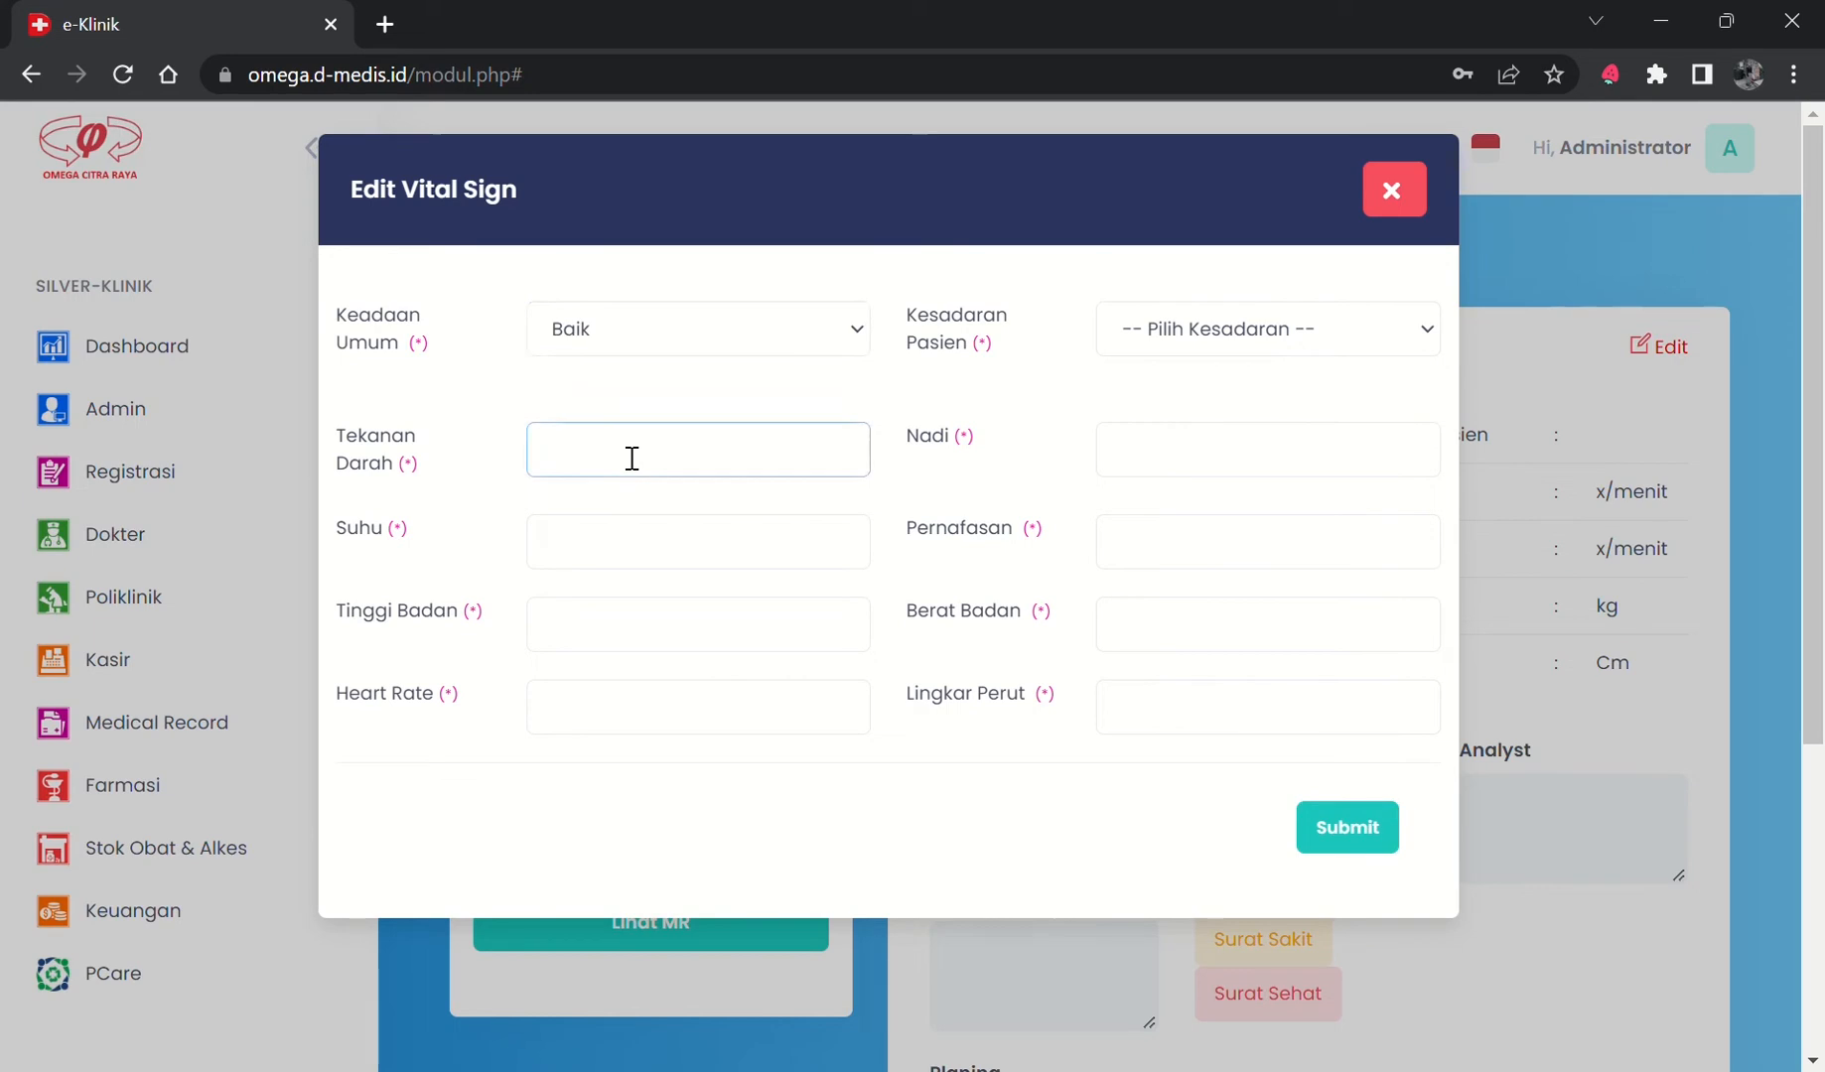
text(100\65)
click(594, 544)
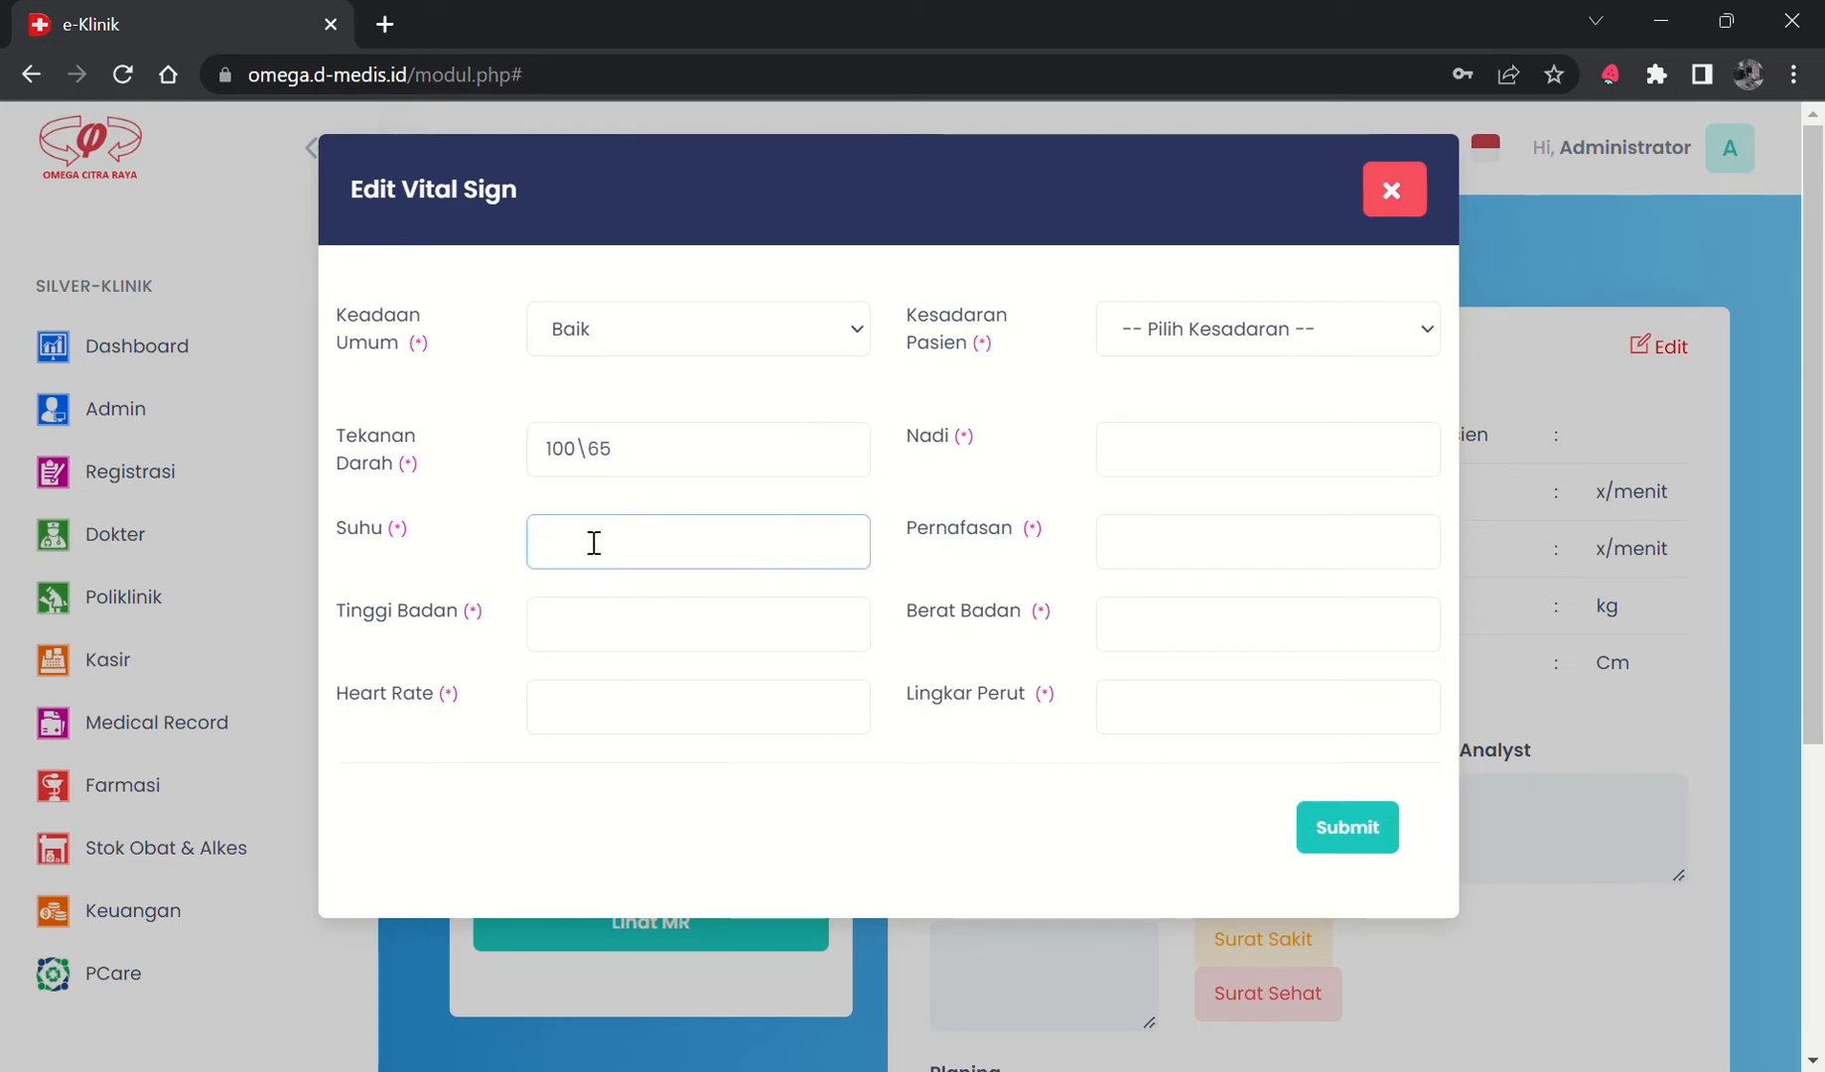
text(36)
click(608, 638)
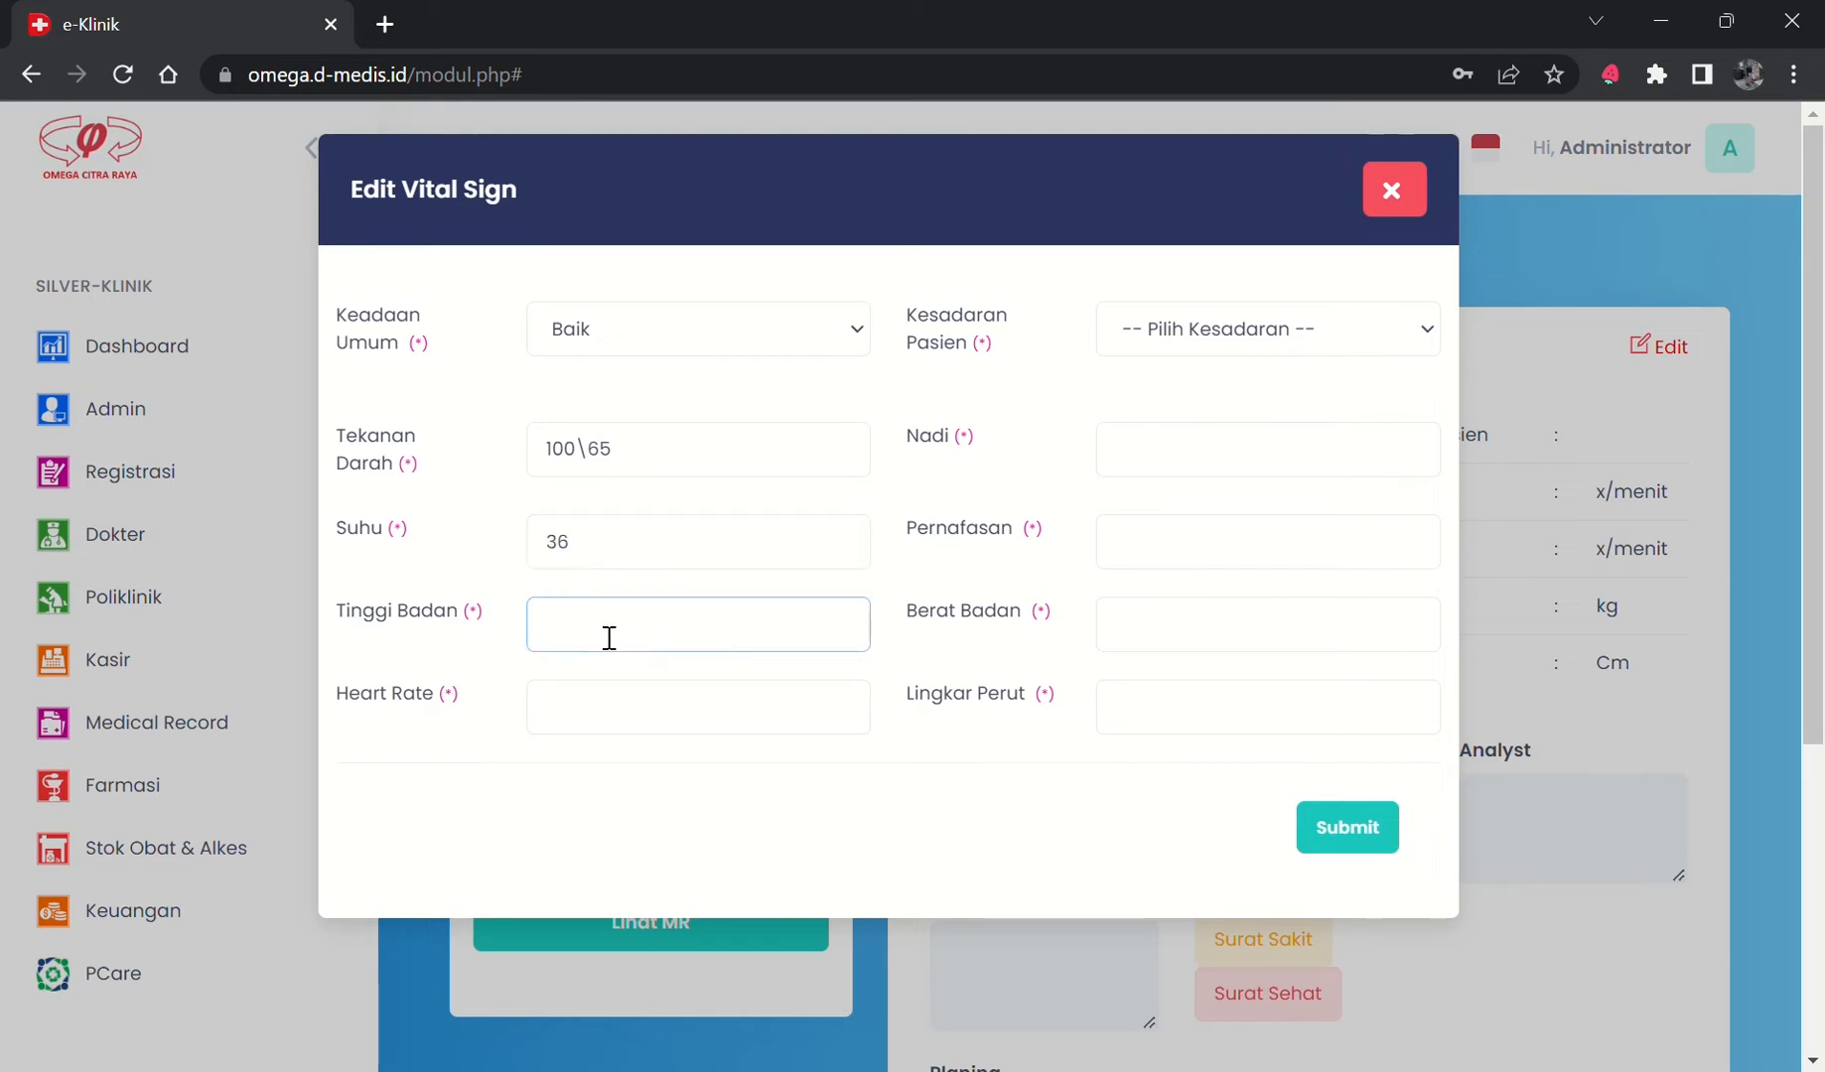
text(155)
click(598, 717)
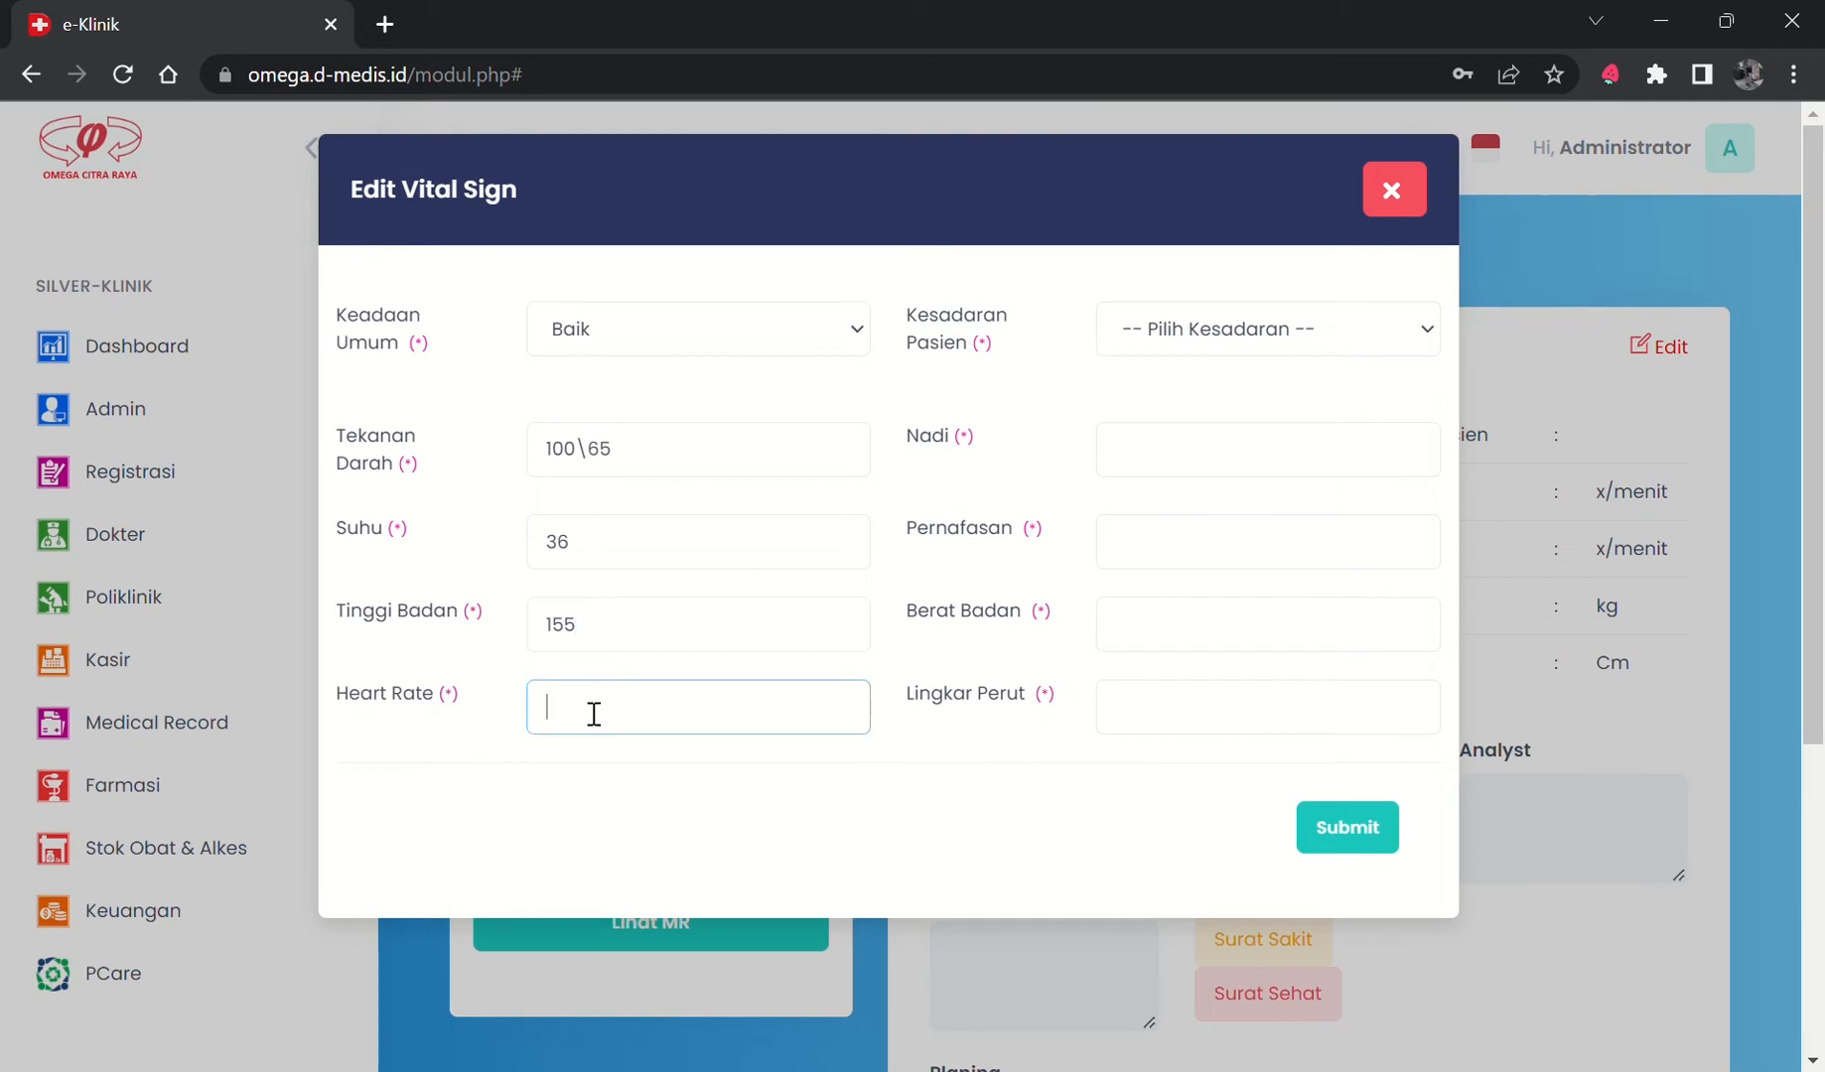
text(70)
Set Kesadaran Pasien to Compos Menthis, Nadi 70, Pernafasan 17, Berat Badan 55 and Lingkar Perut 32, and save the vital signs.
click(1210, 334)
click(1178, 419)
click(1171, 465)
text(70)
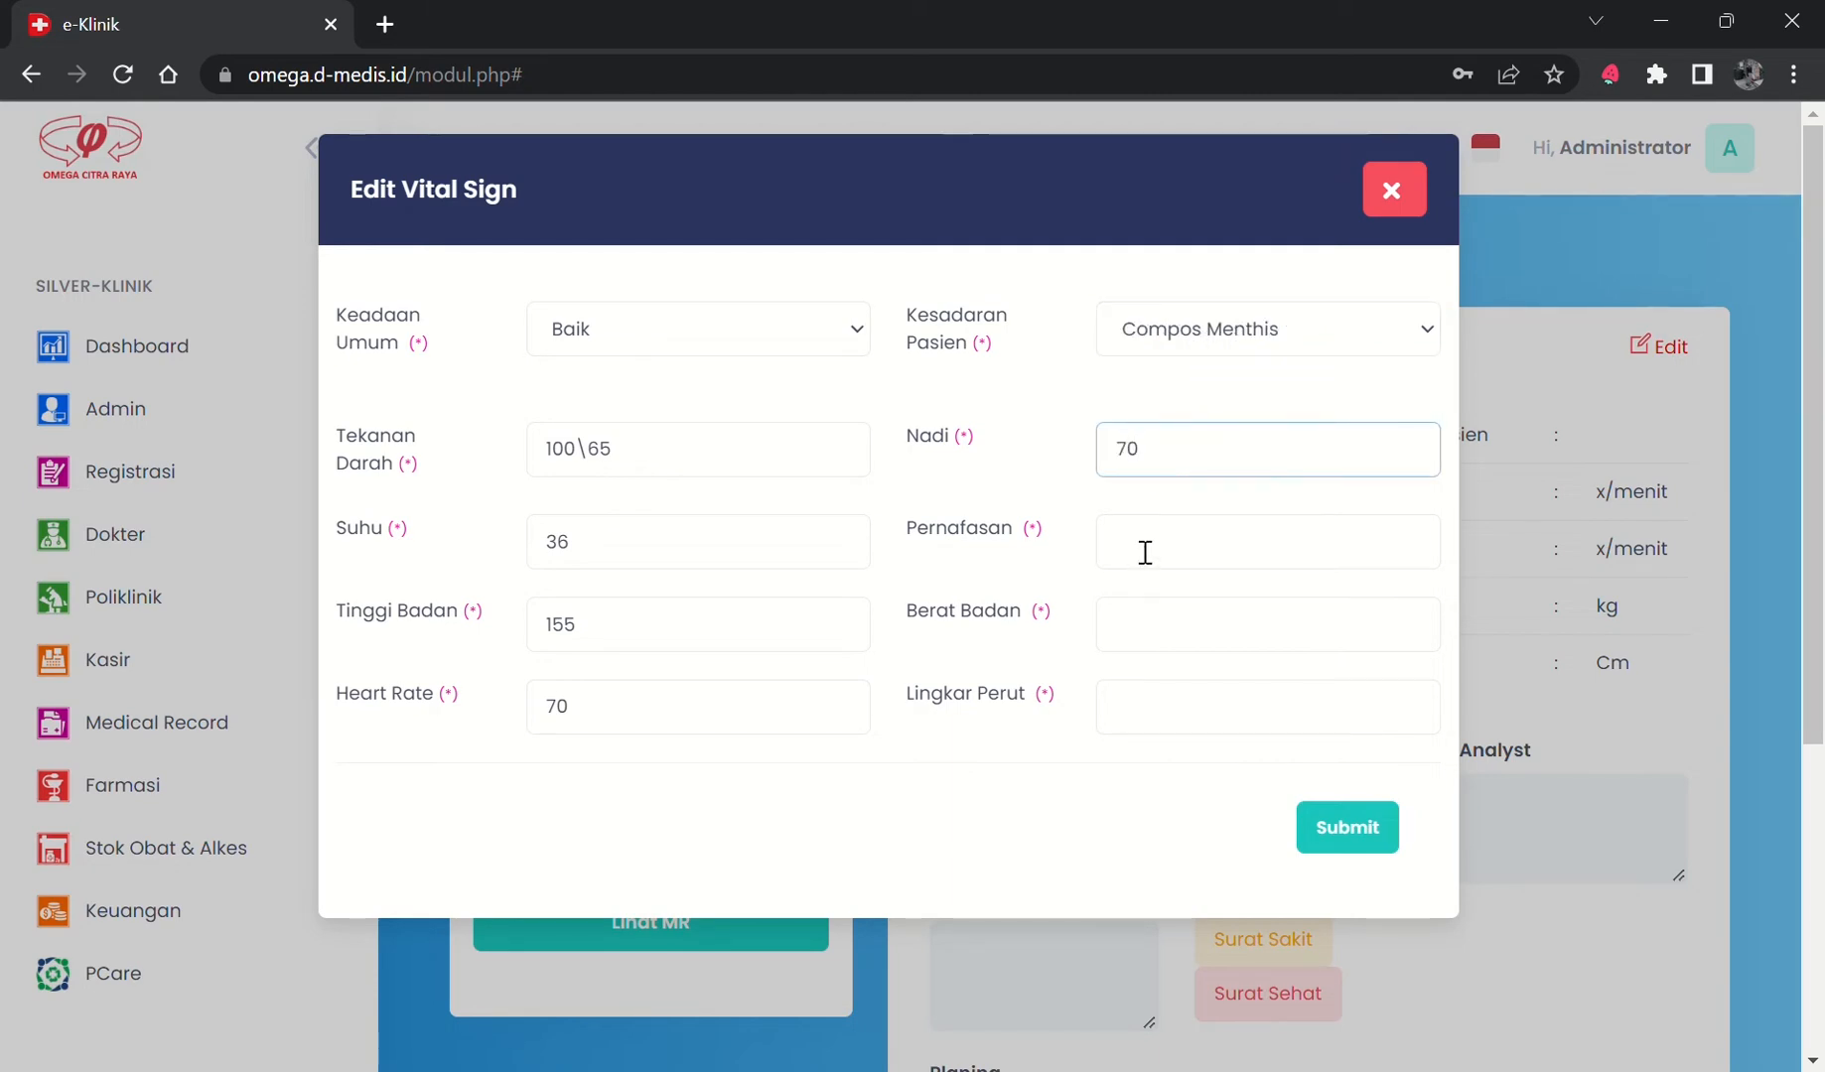
click(1144, 552)
text(17)
click(1136, 632)
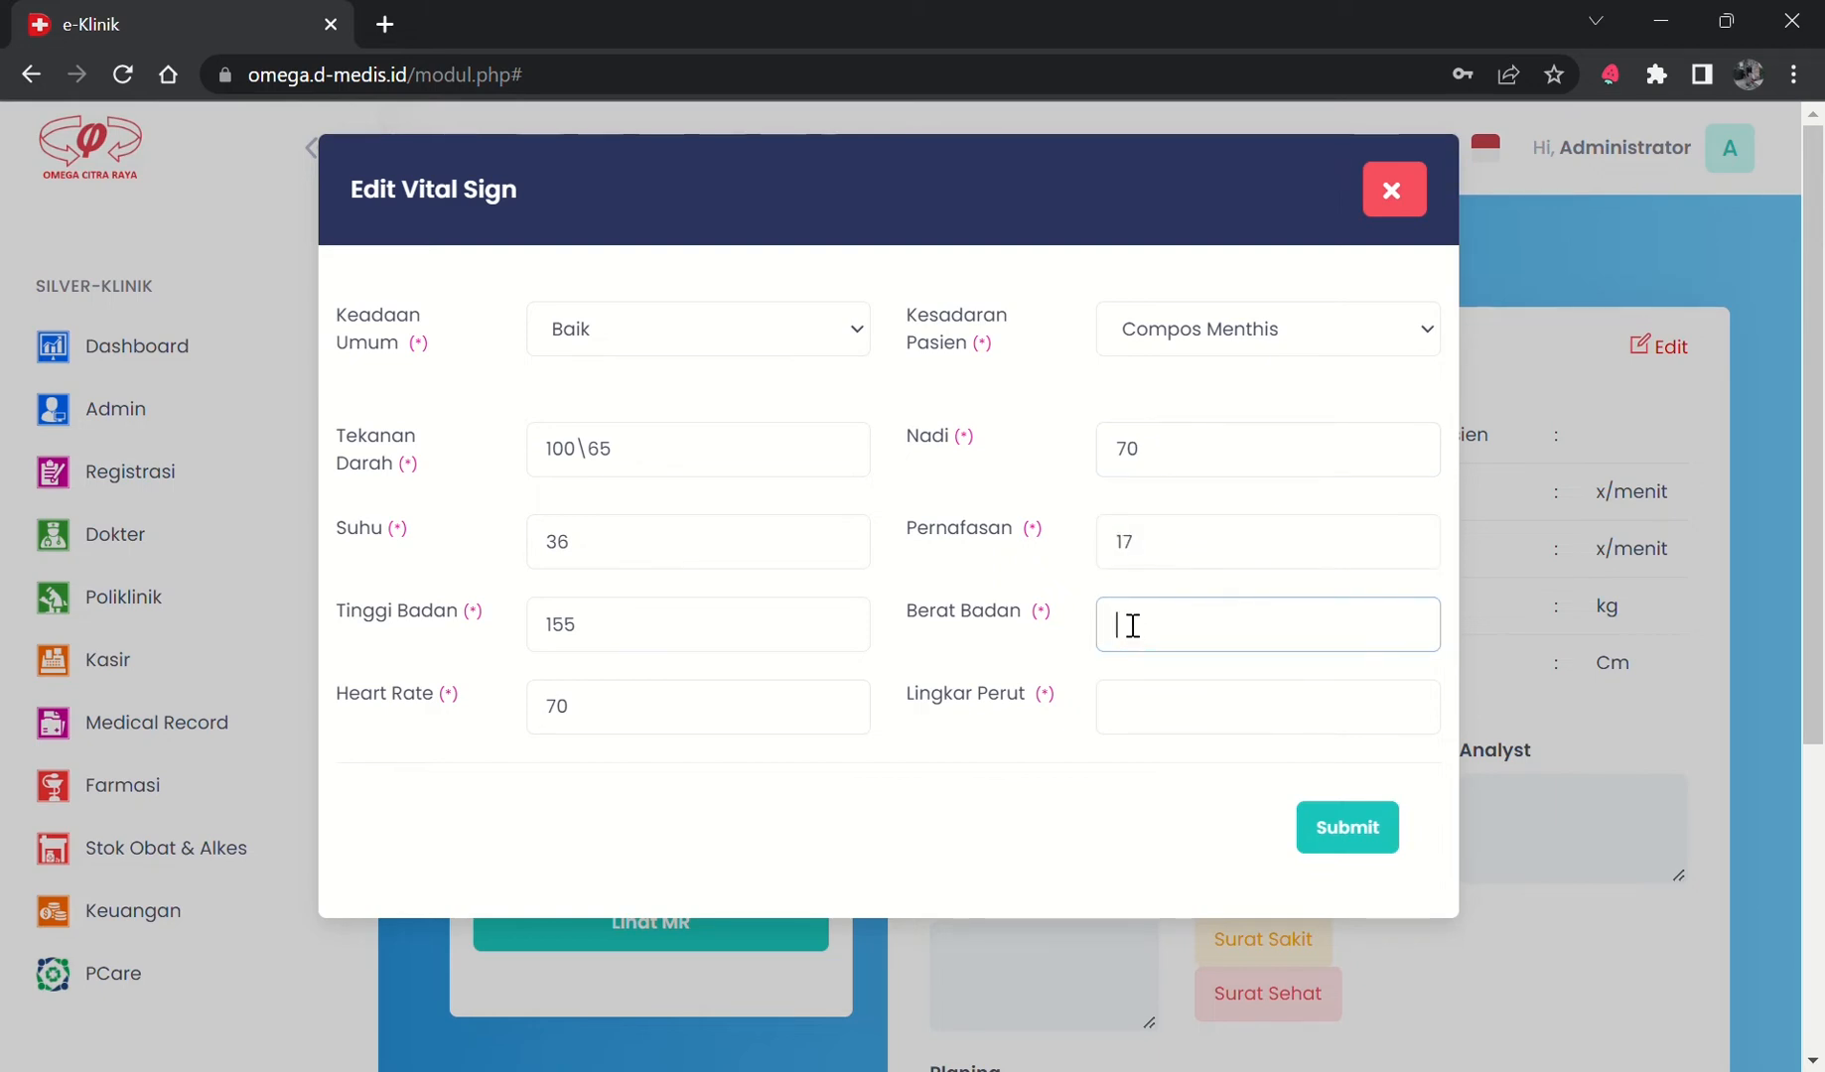
text(55)
click(1178, 727)
text(32)
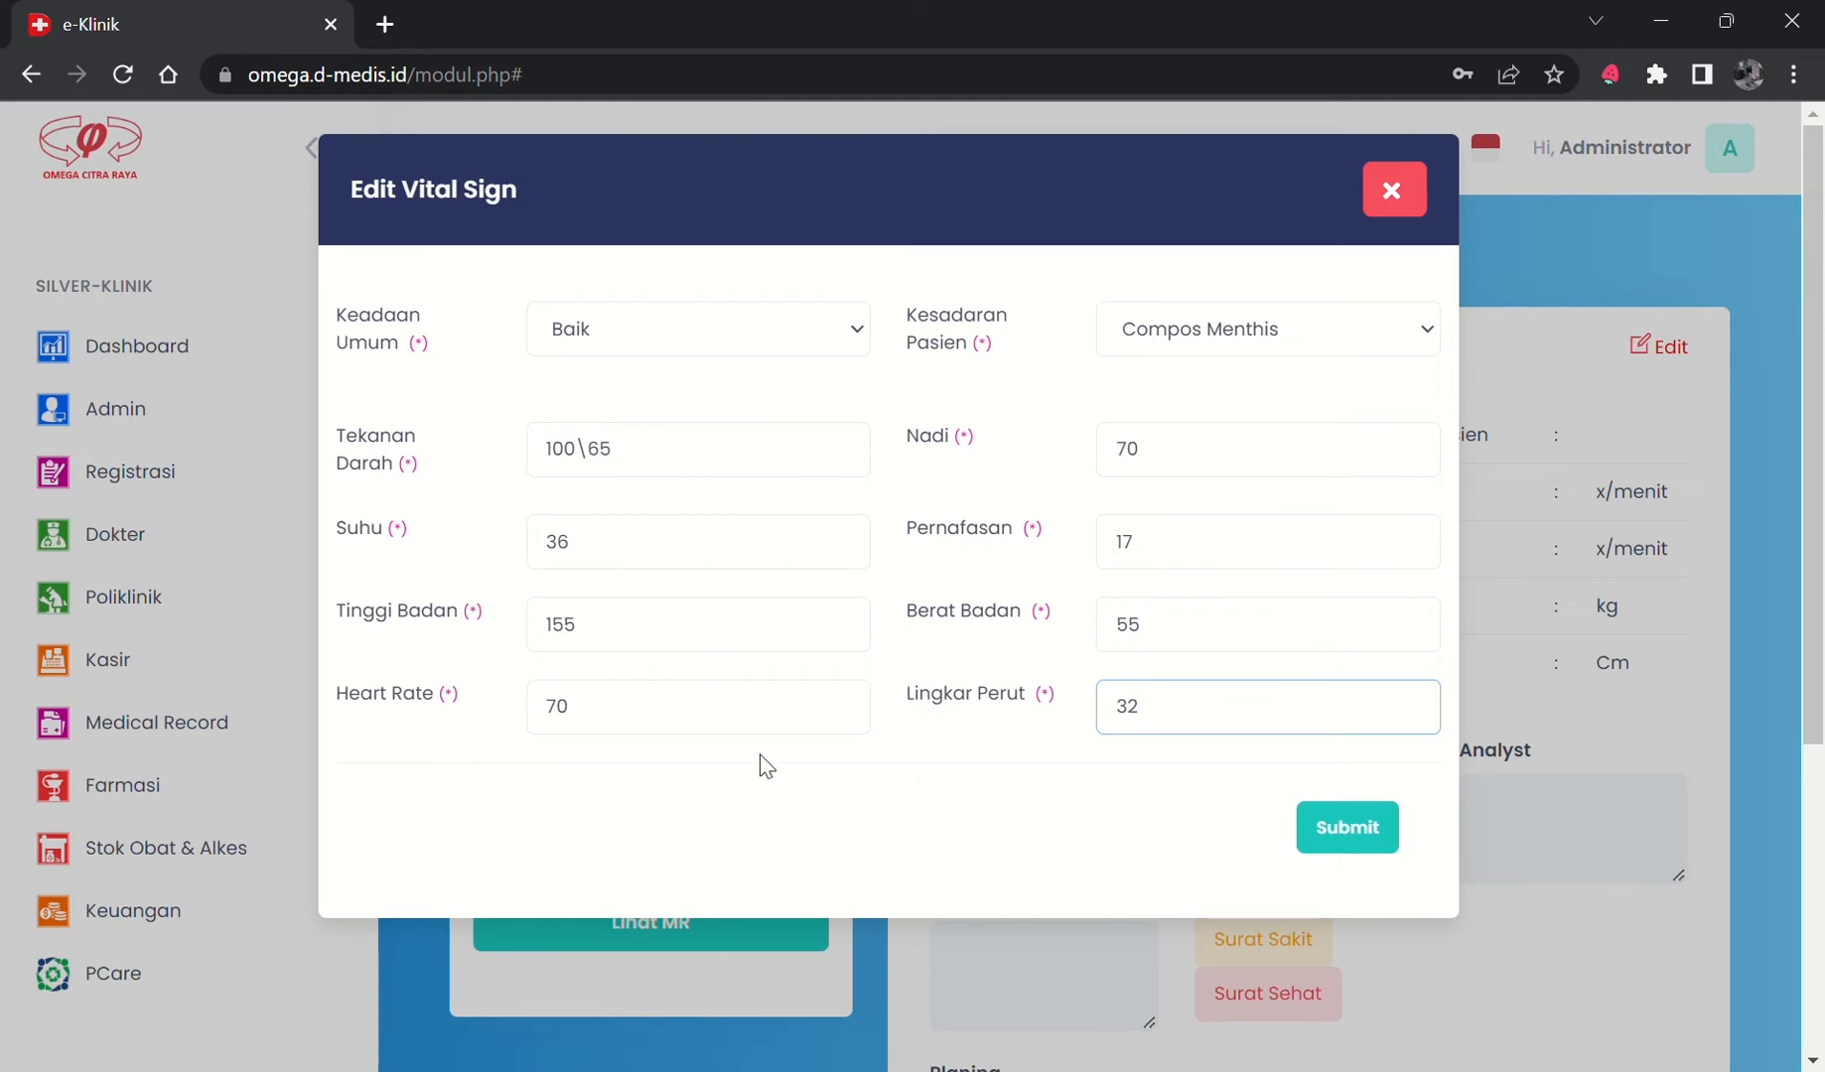
click(1376, 830)
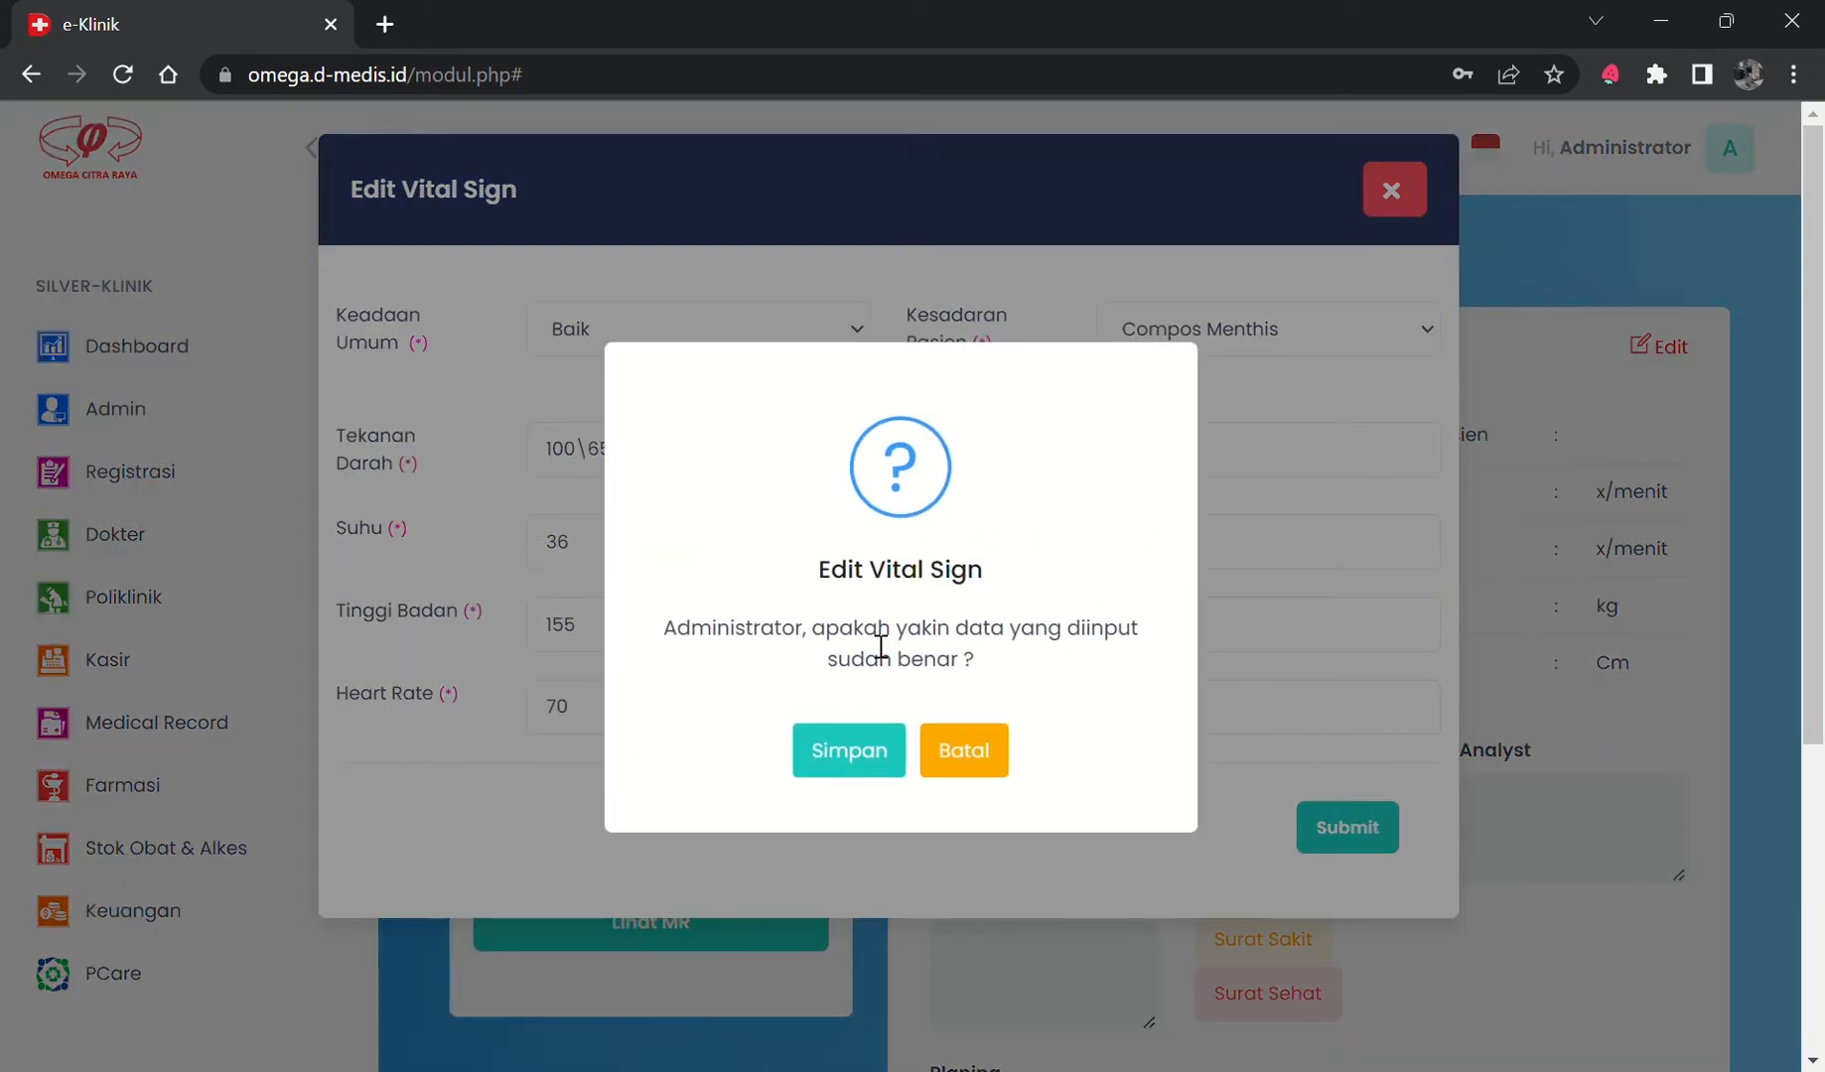
click(856, 760)
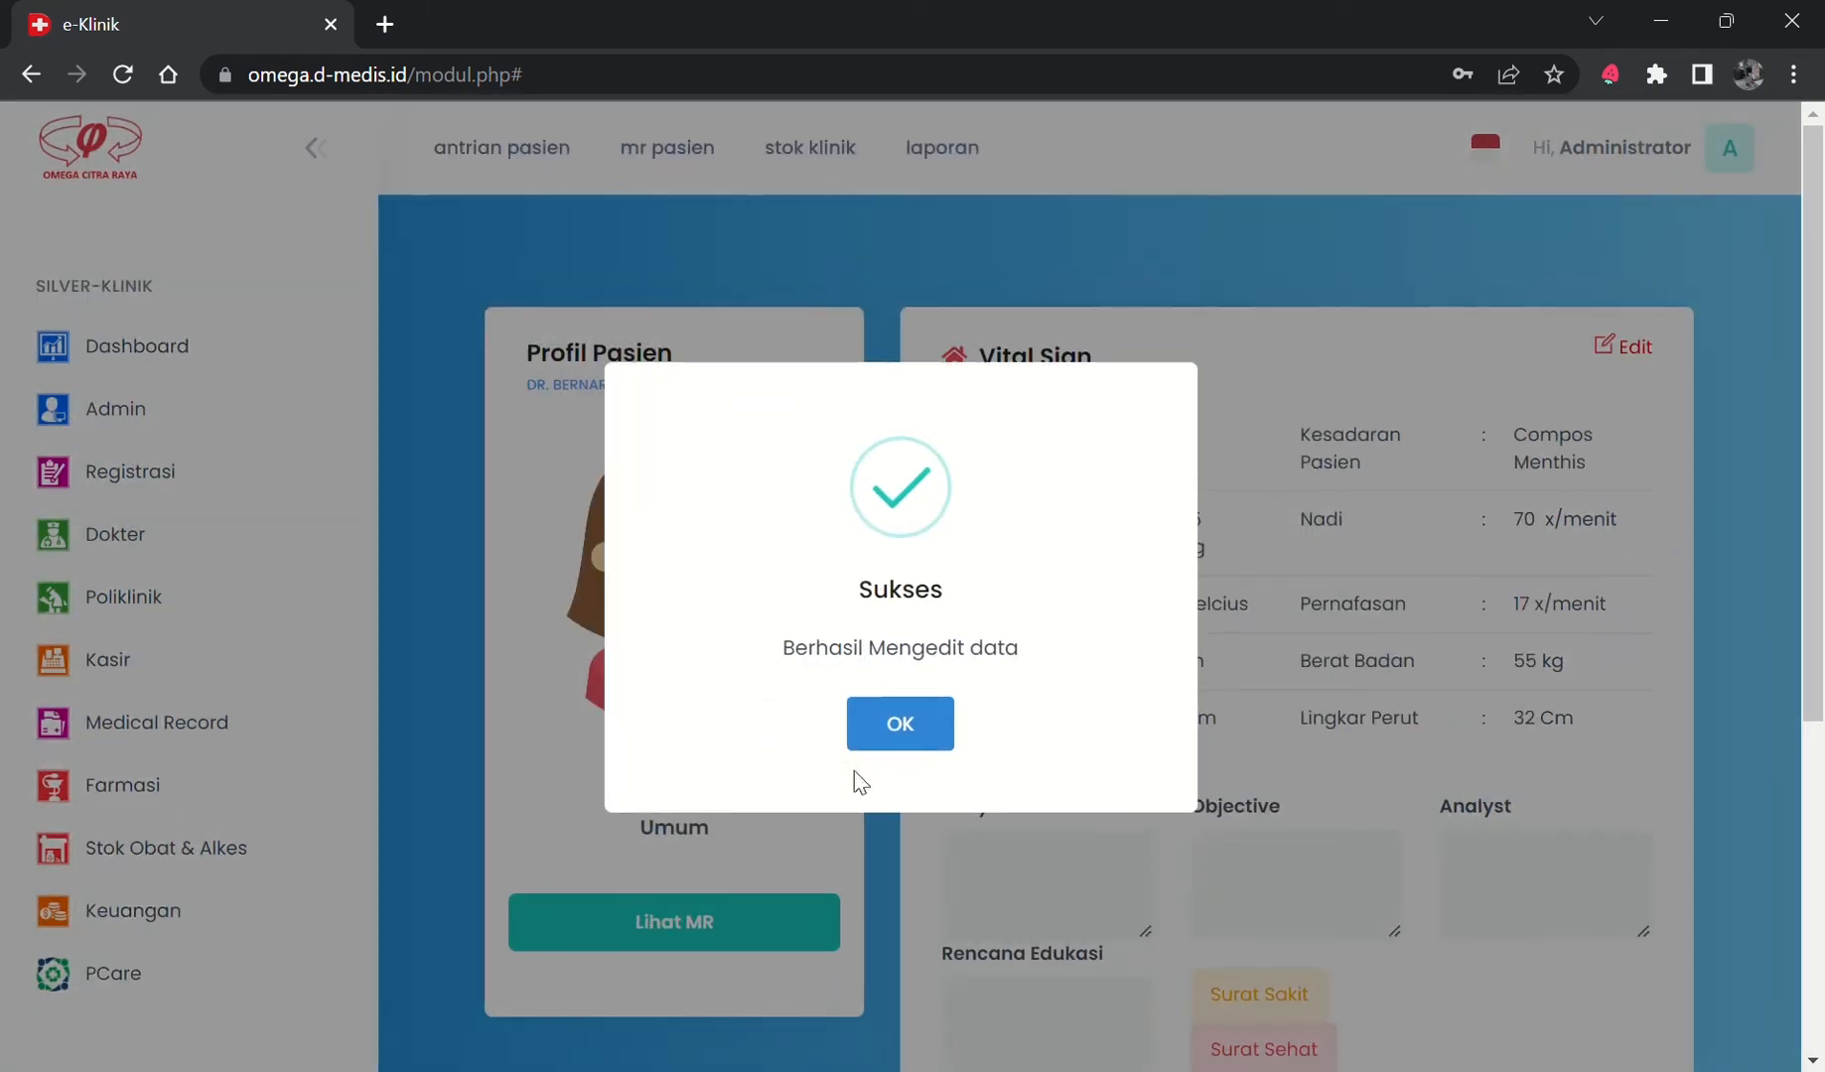
click(928, 745)
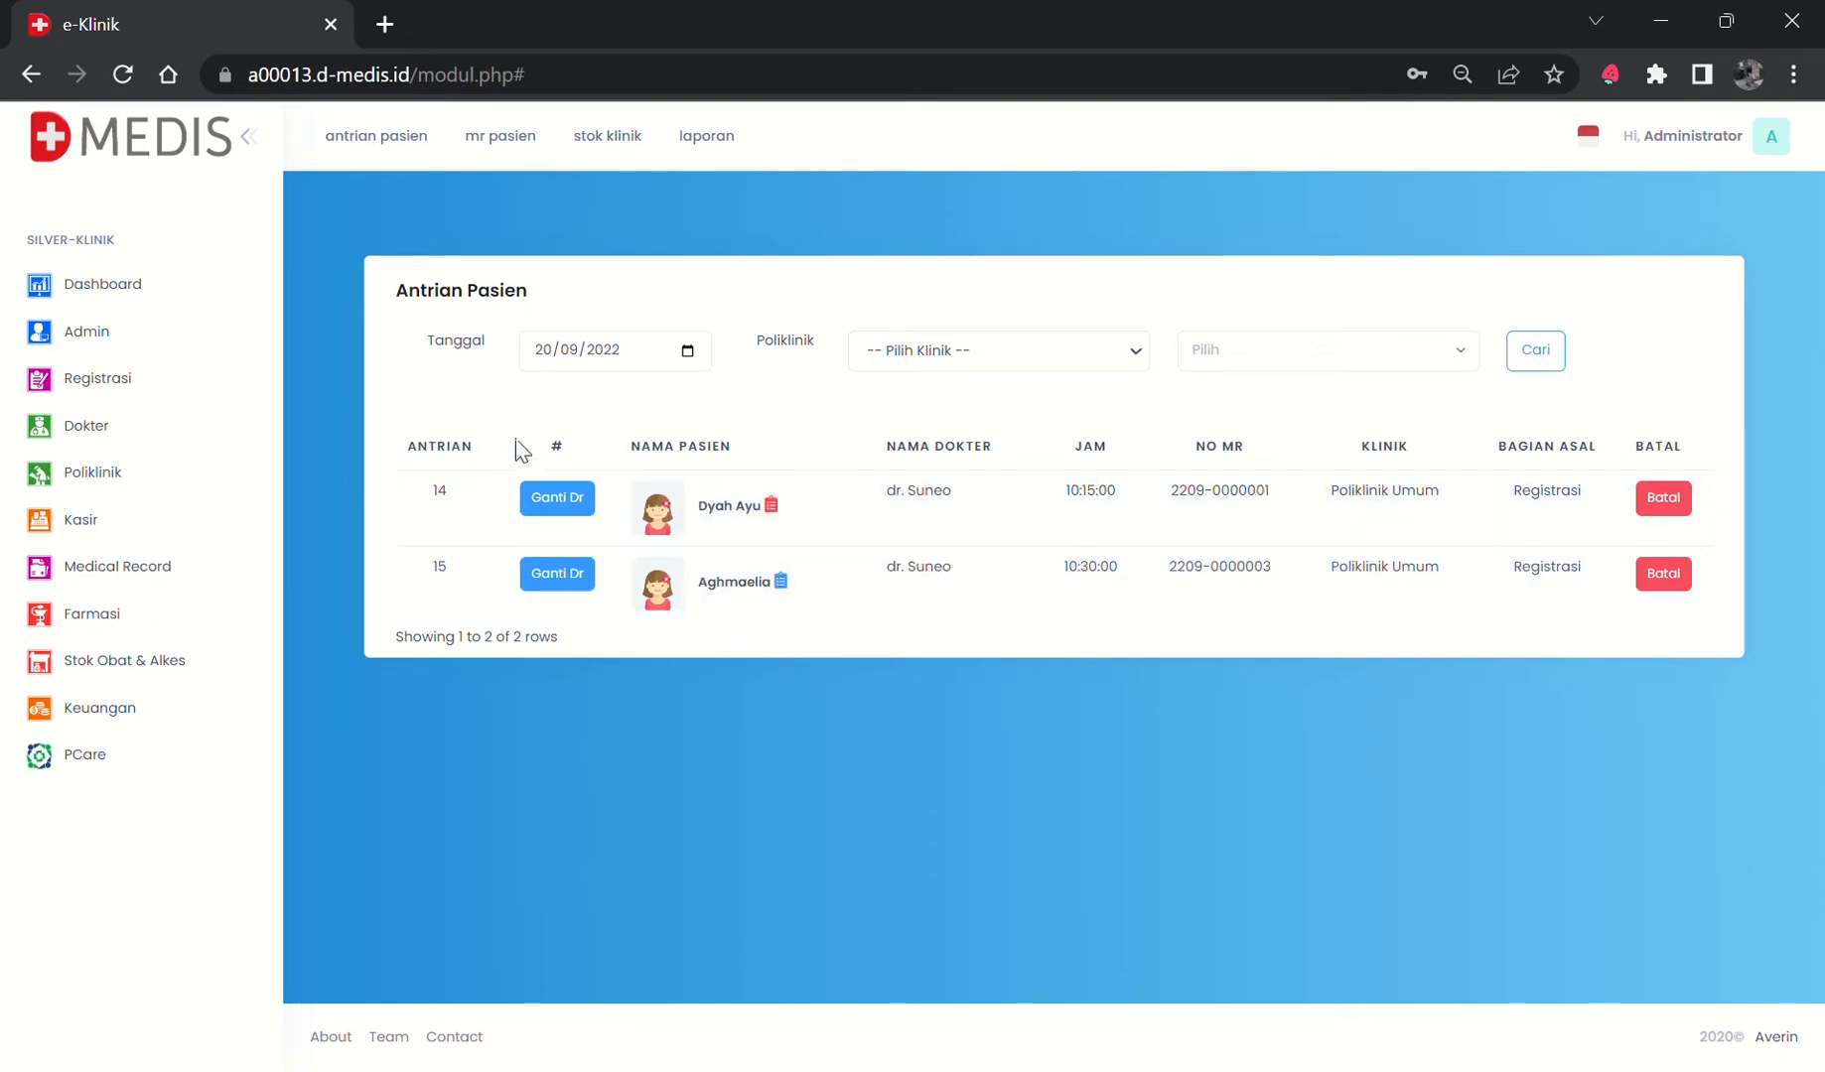
Open the examination page of the patient with queue number 15 from the Dokter module.
click(167, 433)
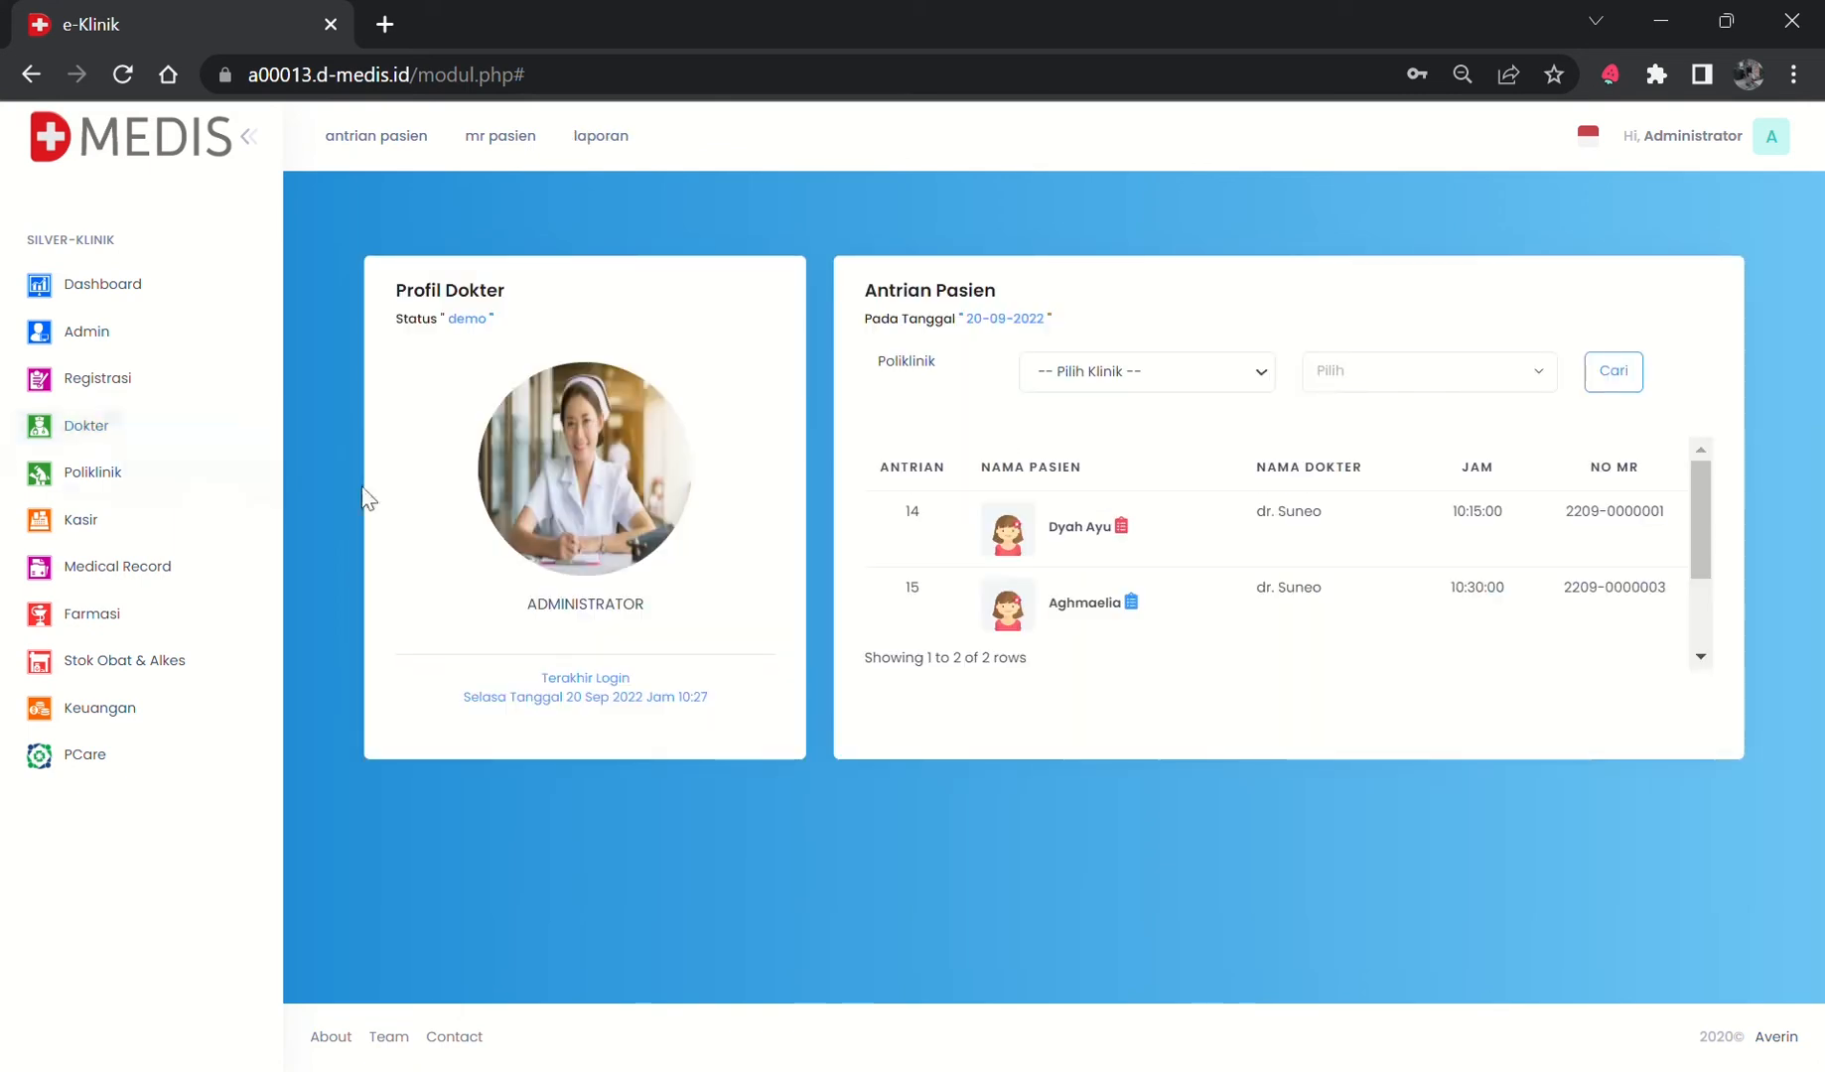
mouse_move(1114, 615)
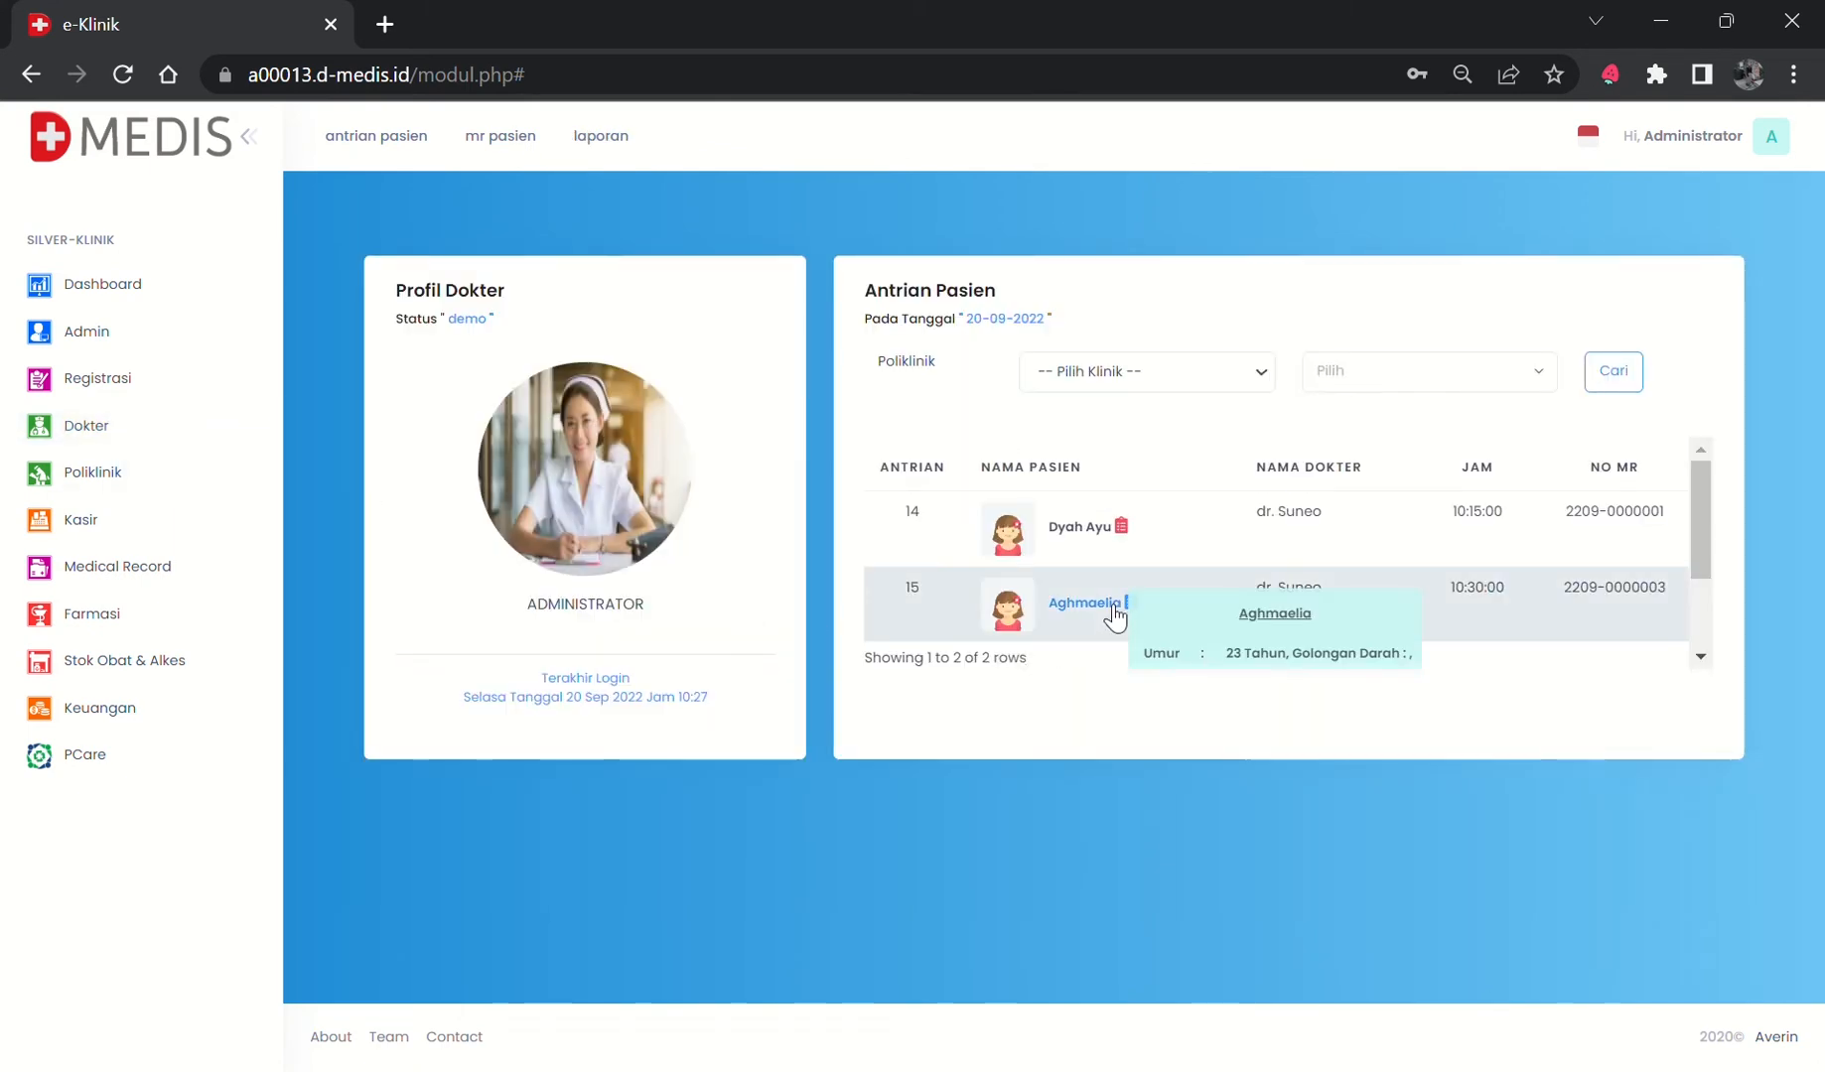
click(1114, 615)
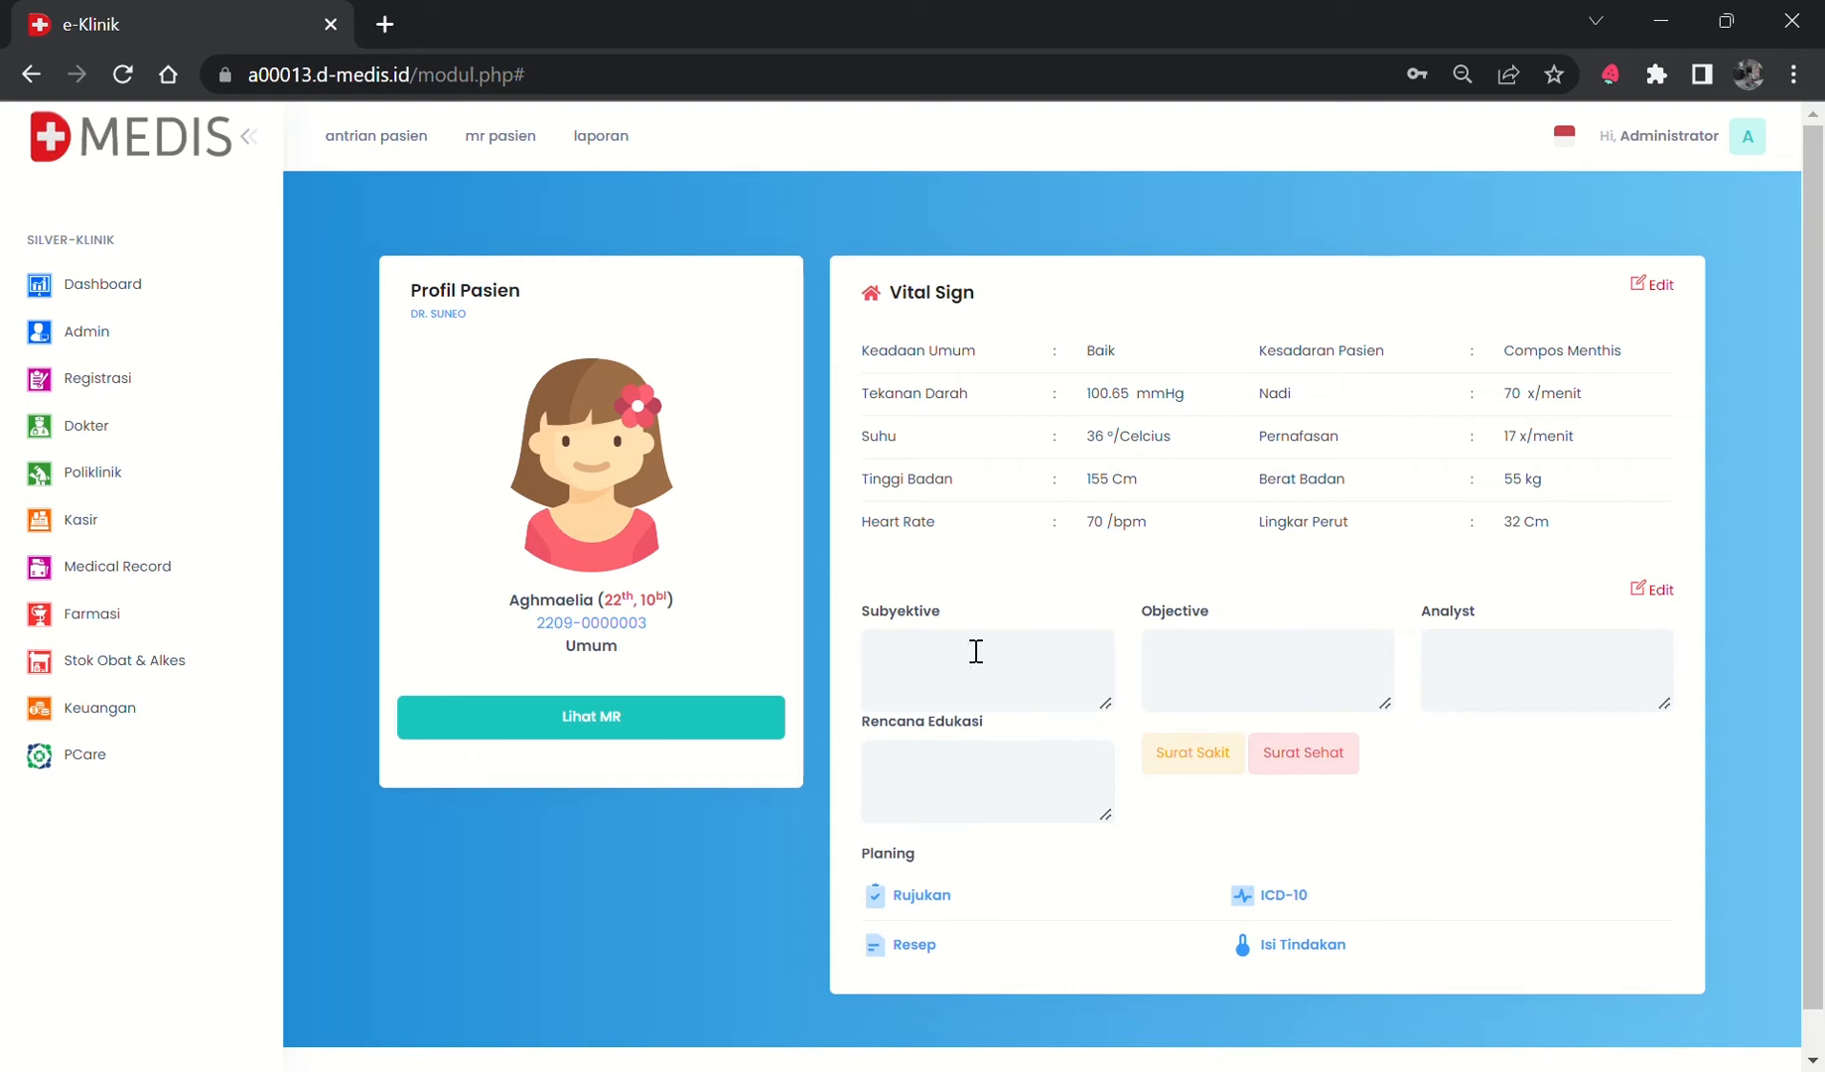
Fill the SOAP form with Subyektive "sesak nafas", Objective "asma", Terapi "-" and Rencana Edukasi "-", and save it.
click(970, 683)
click(1658, 596)
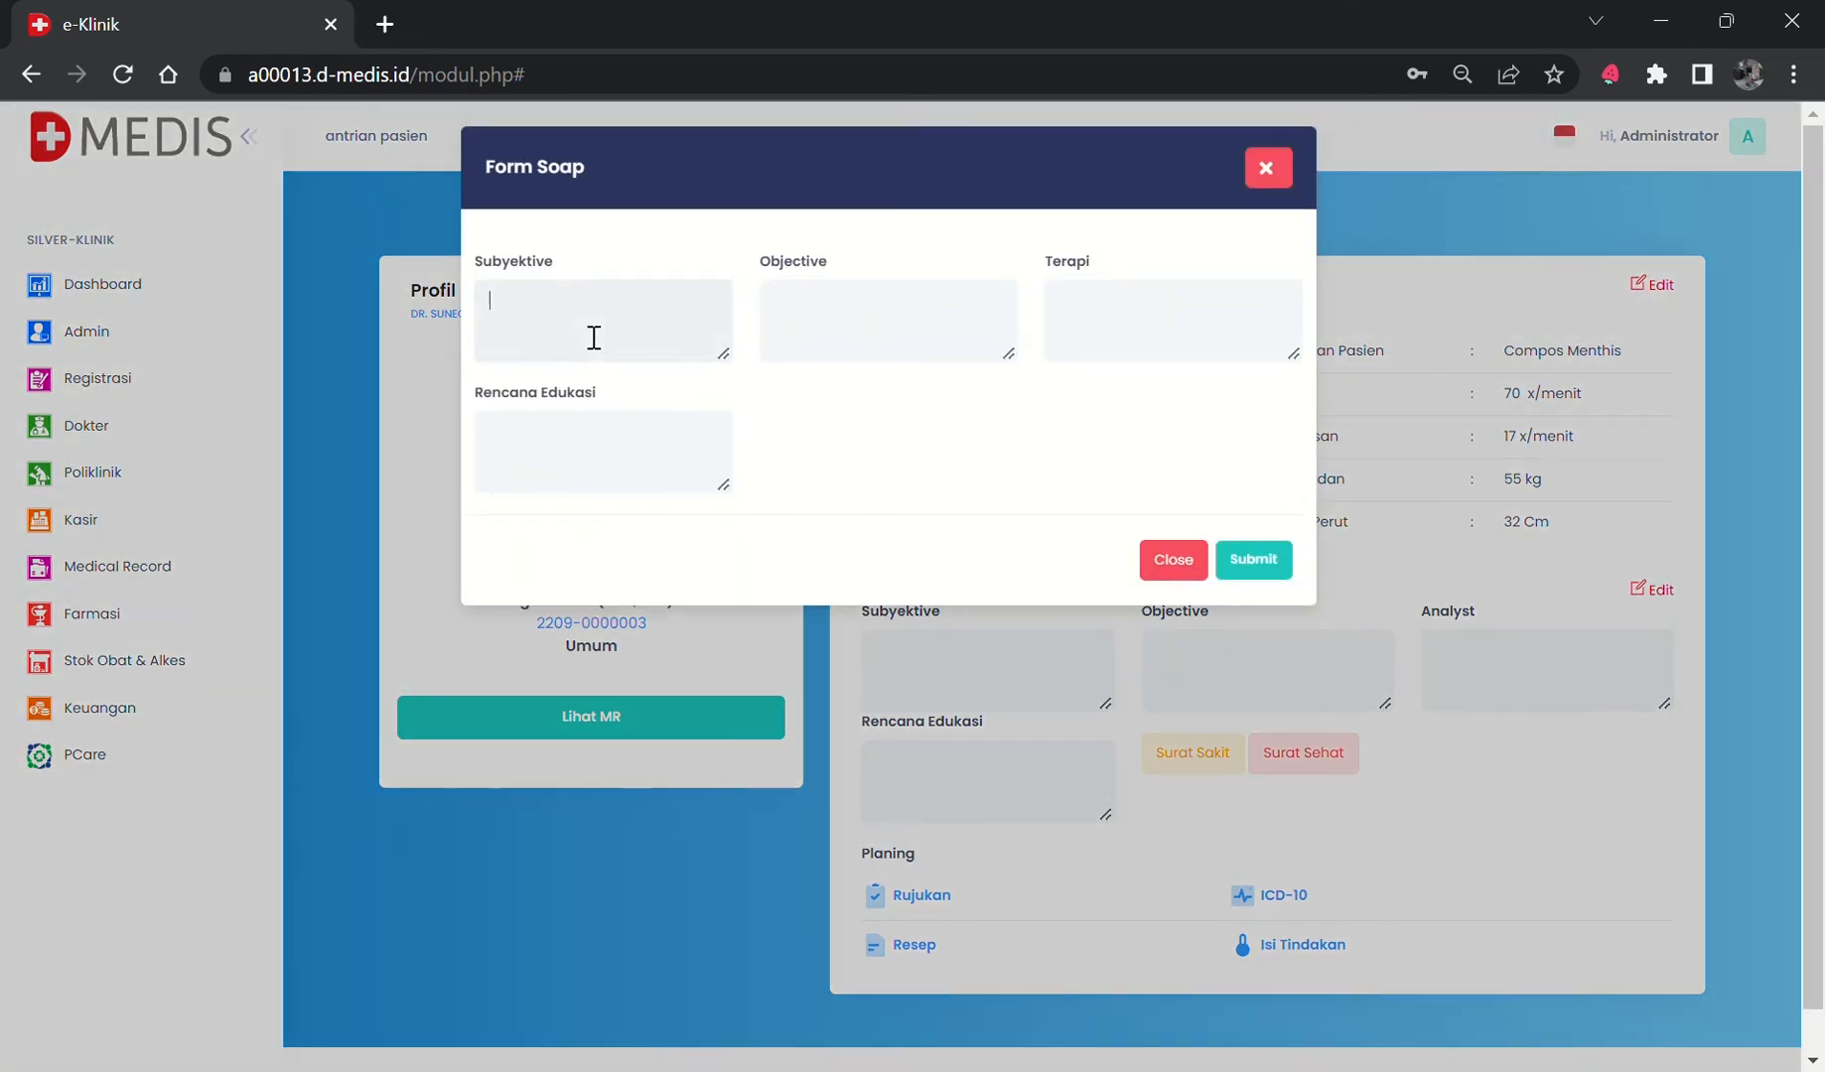
text(sesak nafas)
click(914, 328)
text(ma)
click(1117, 325)
text(-)
click(581, 449)
click(1265, 561)
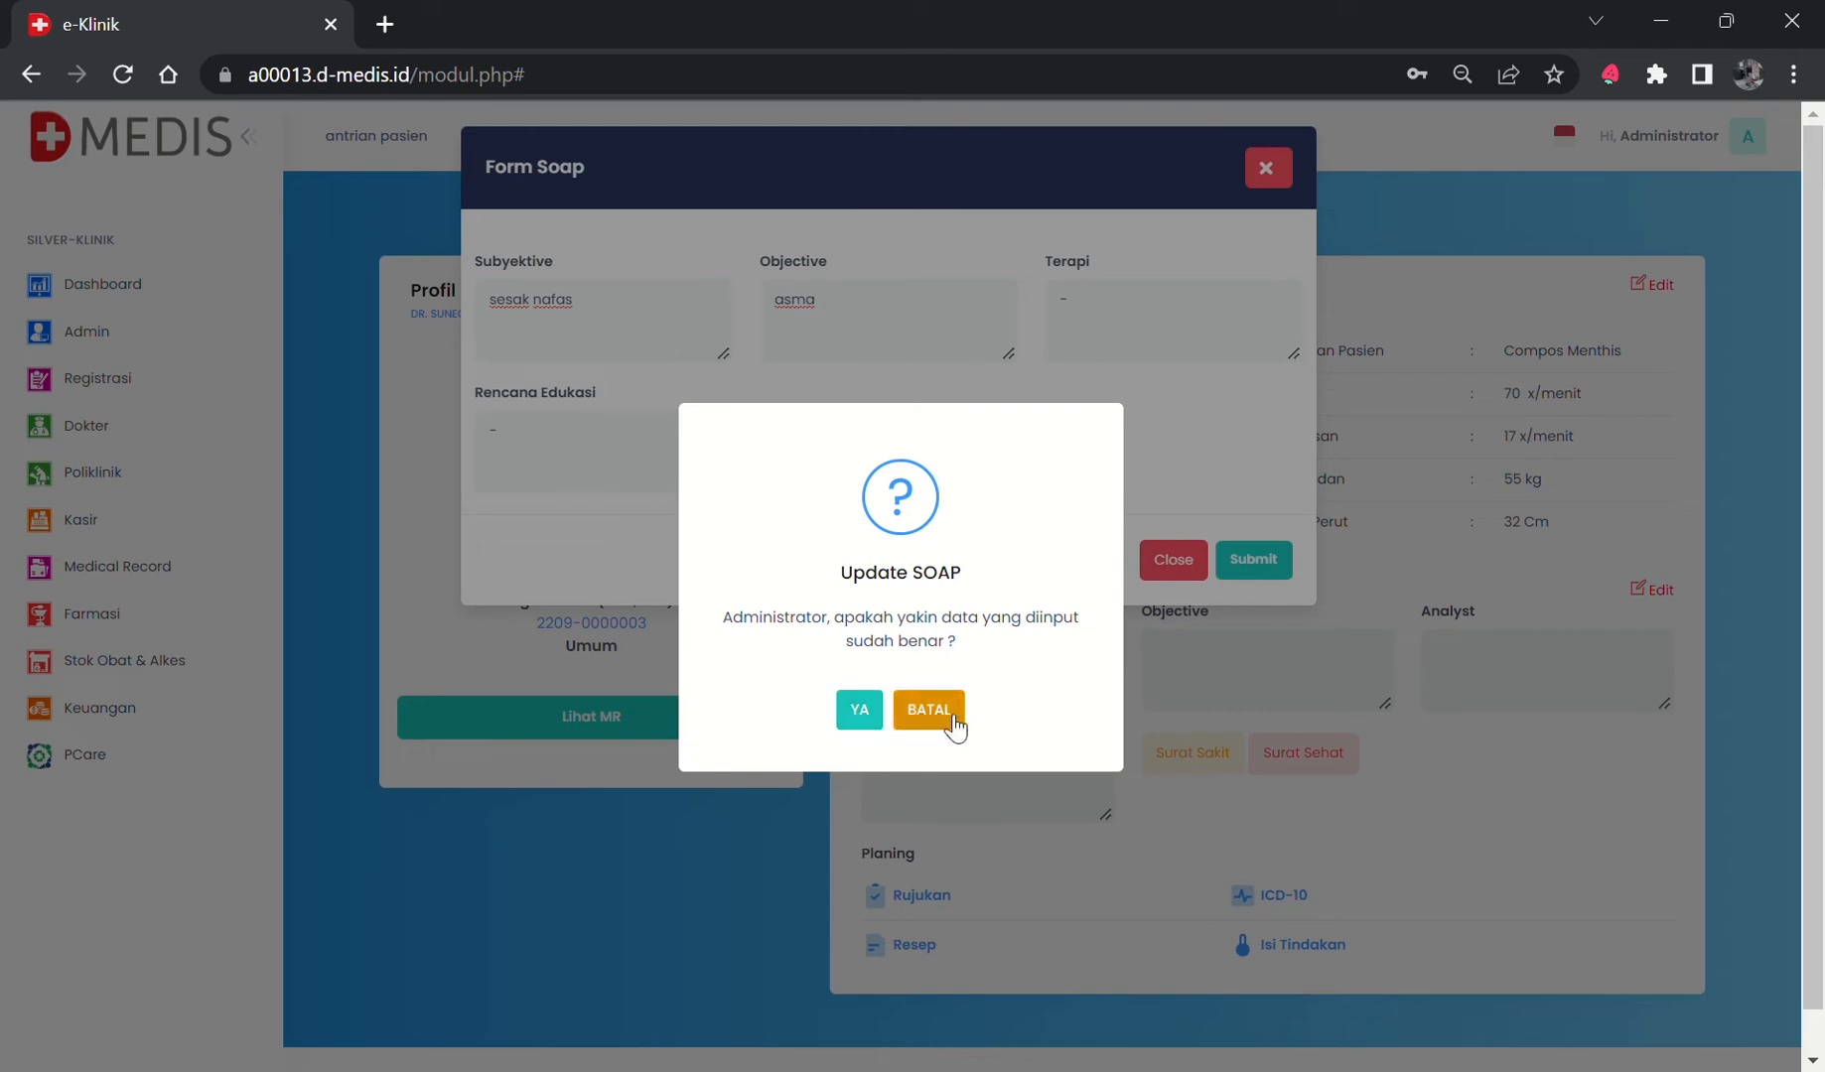
click(870, 711)
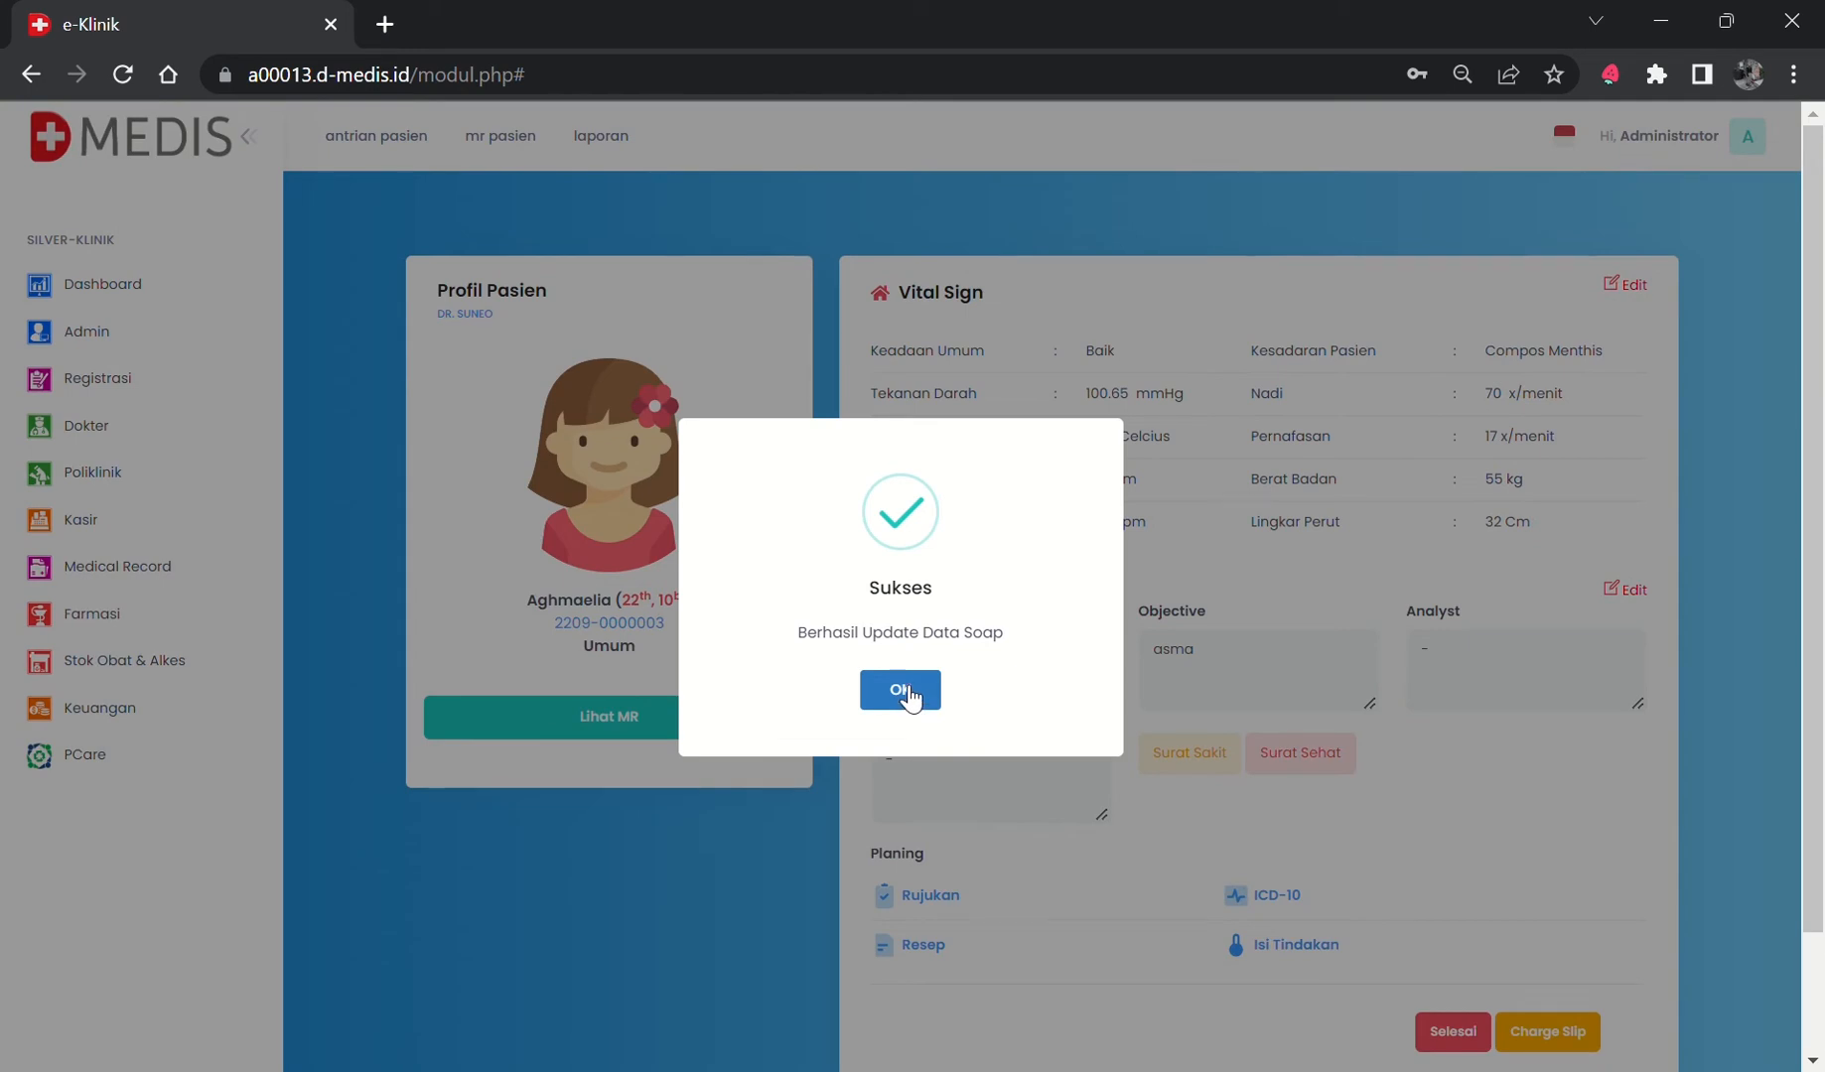
click(902, 692)
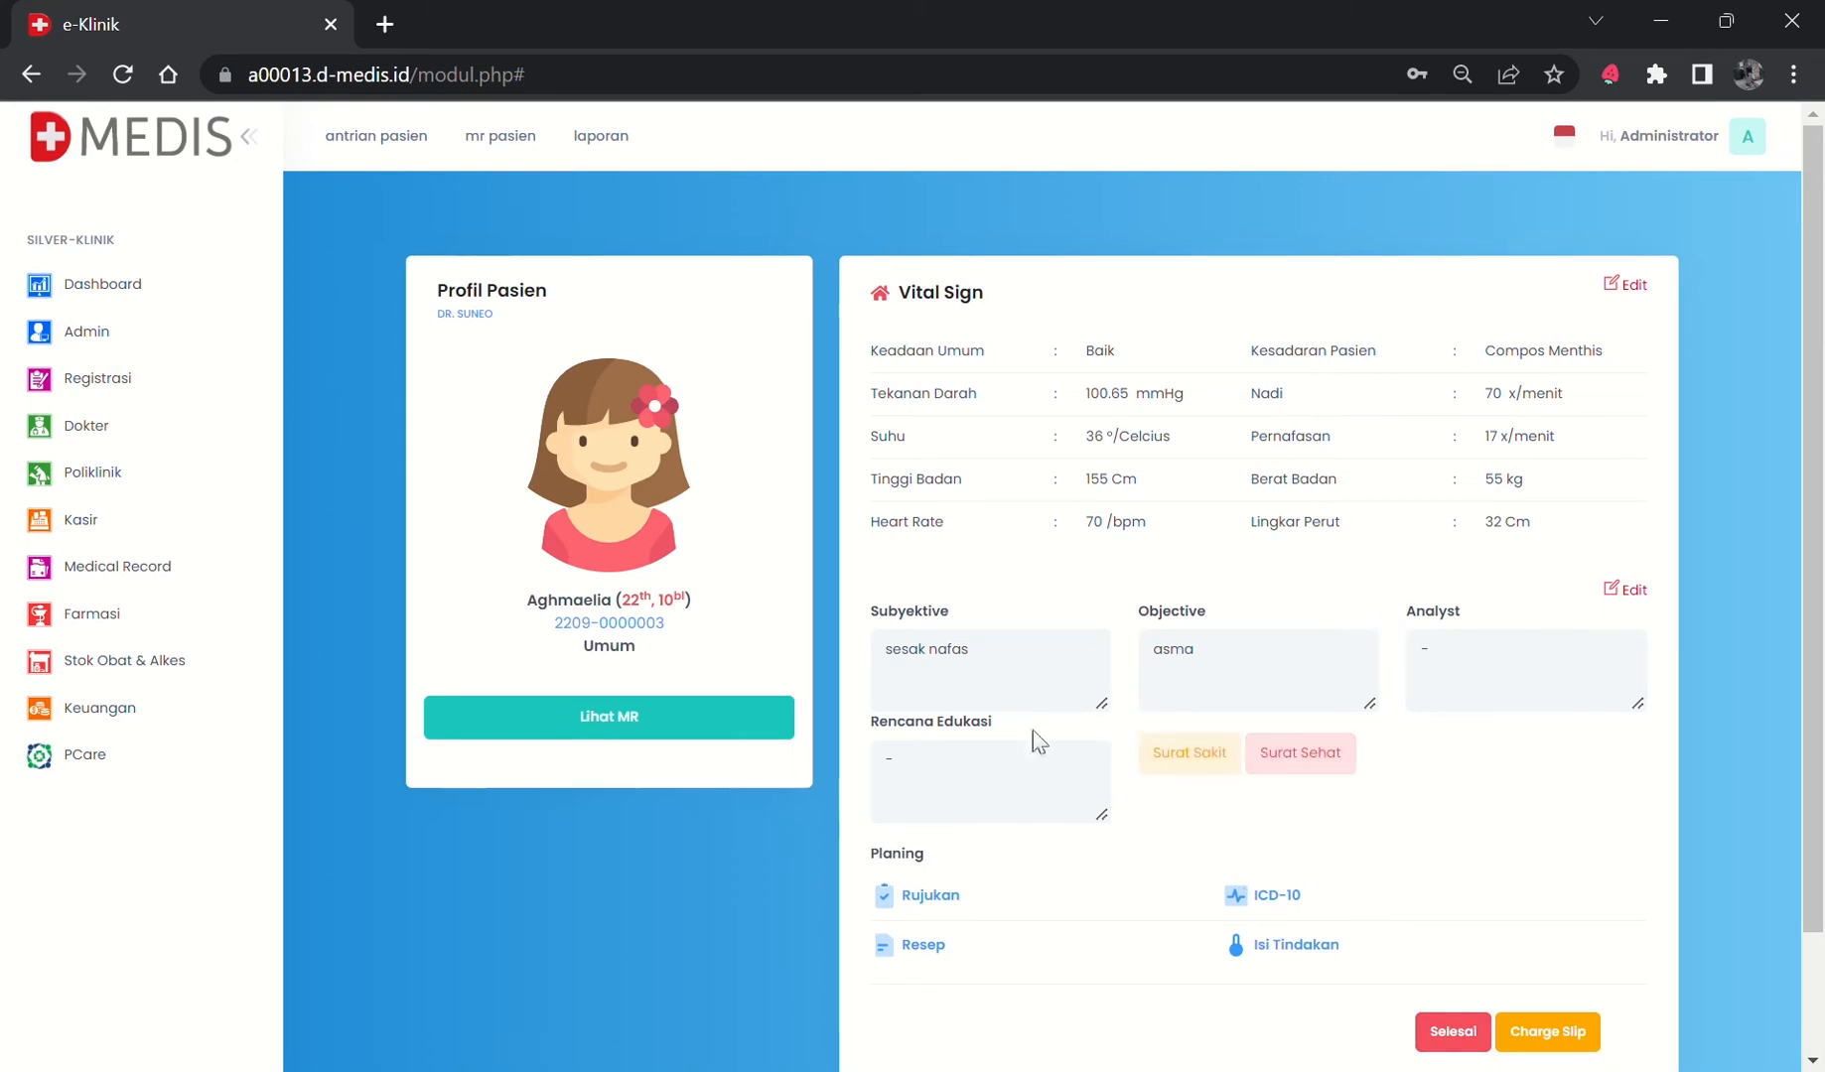
Search the ICD-10 form for "asthma" and select group J45 (Asthma) with the ICD-10 diagnosis Asthma.
click(1275, 897)
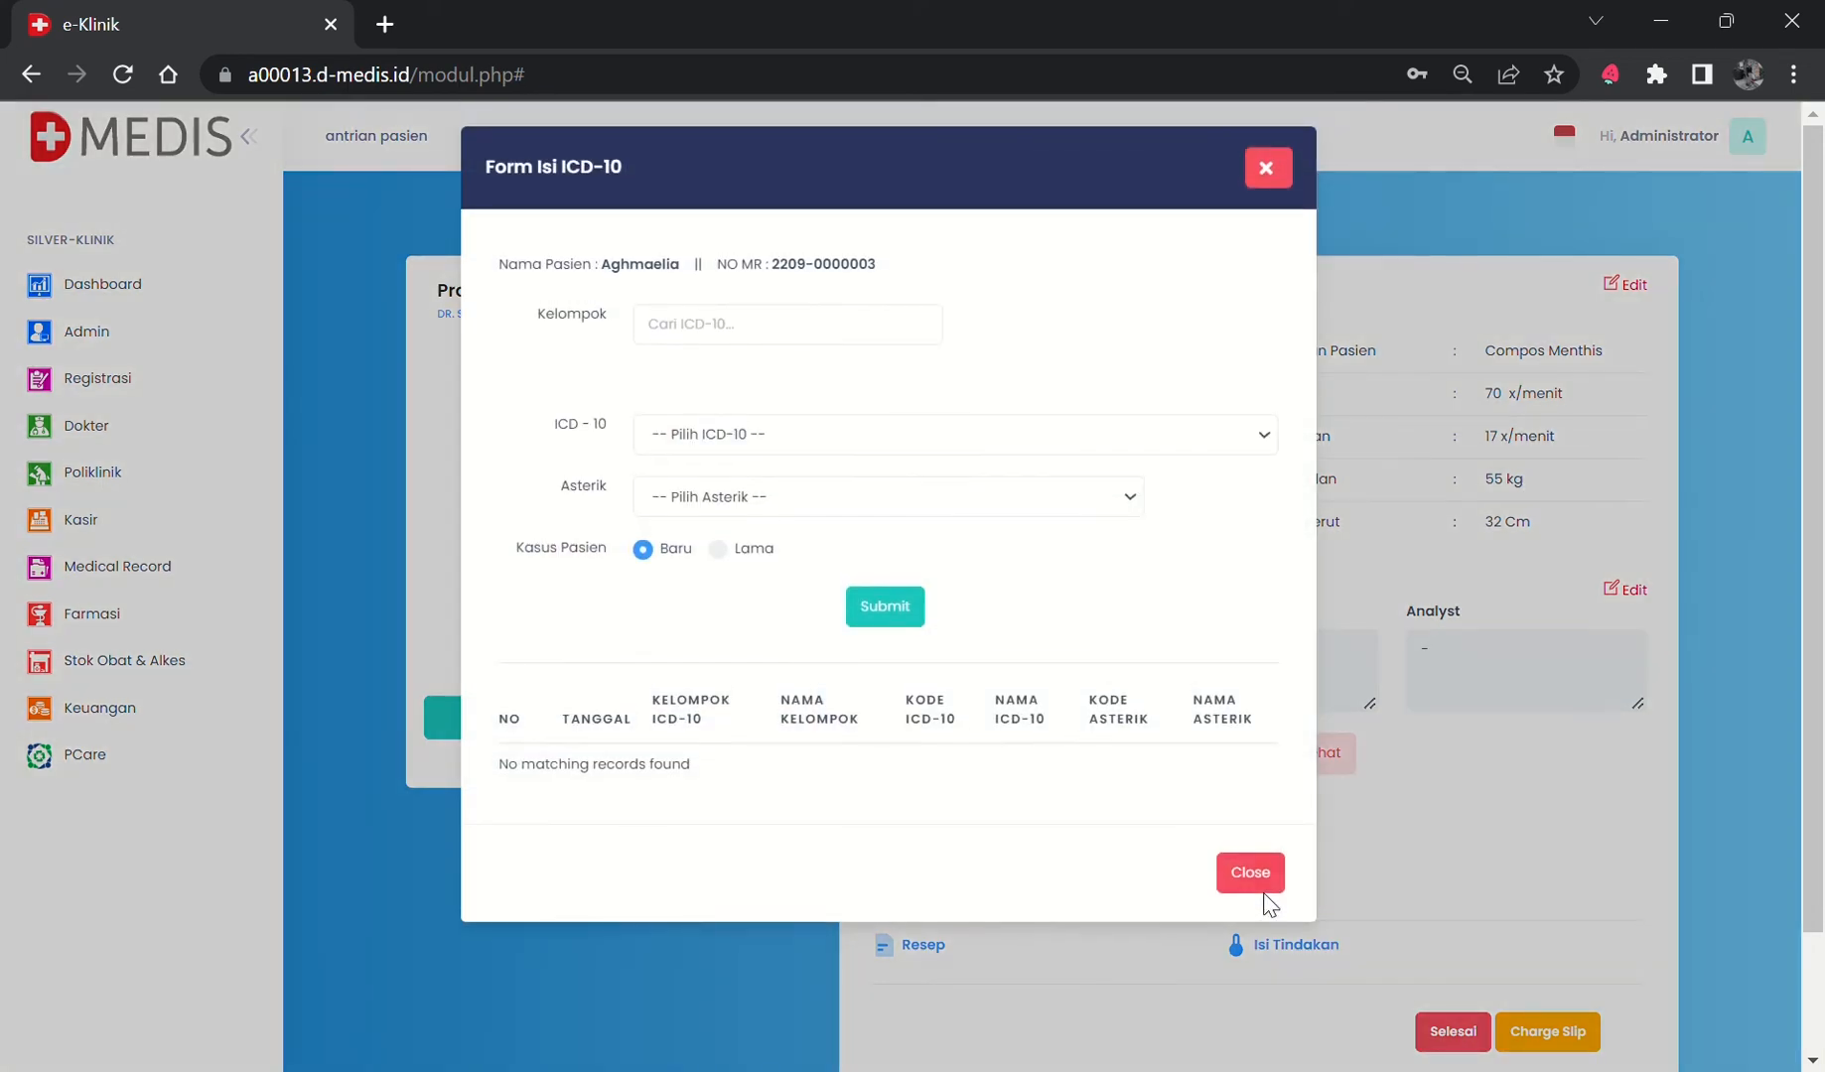
click(750, 335)
text(asthm)
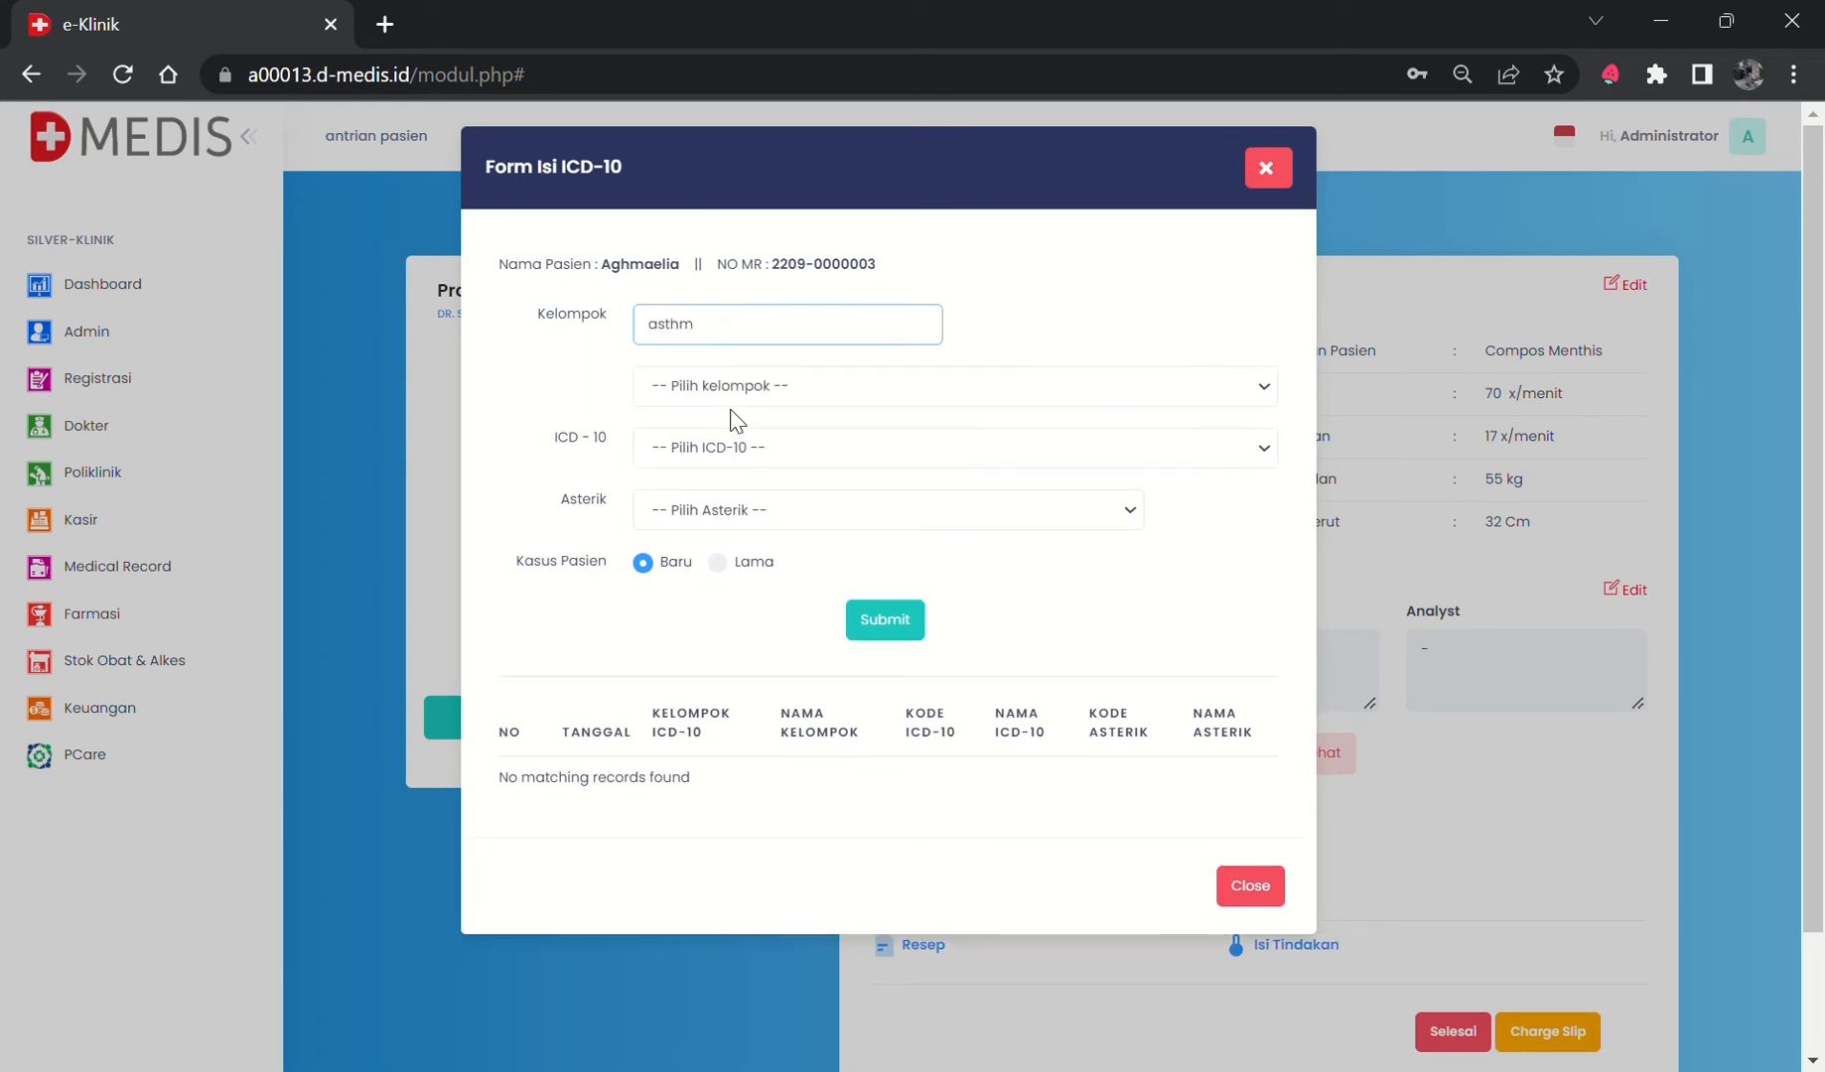
text(a)
click(753, 407)
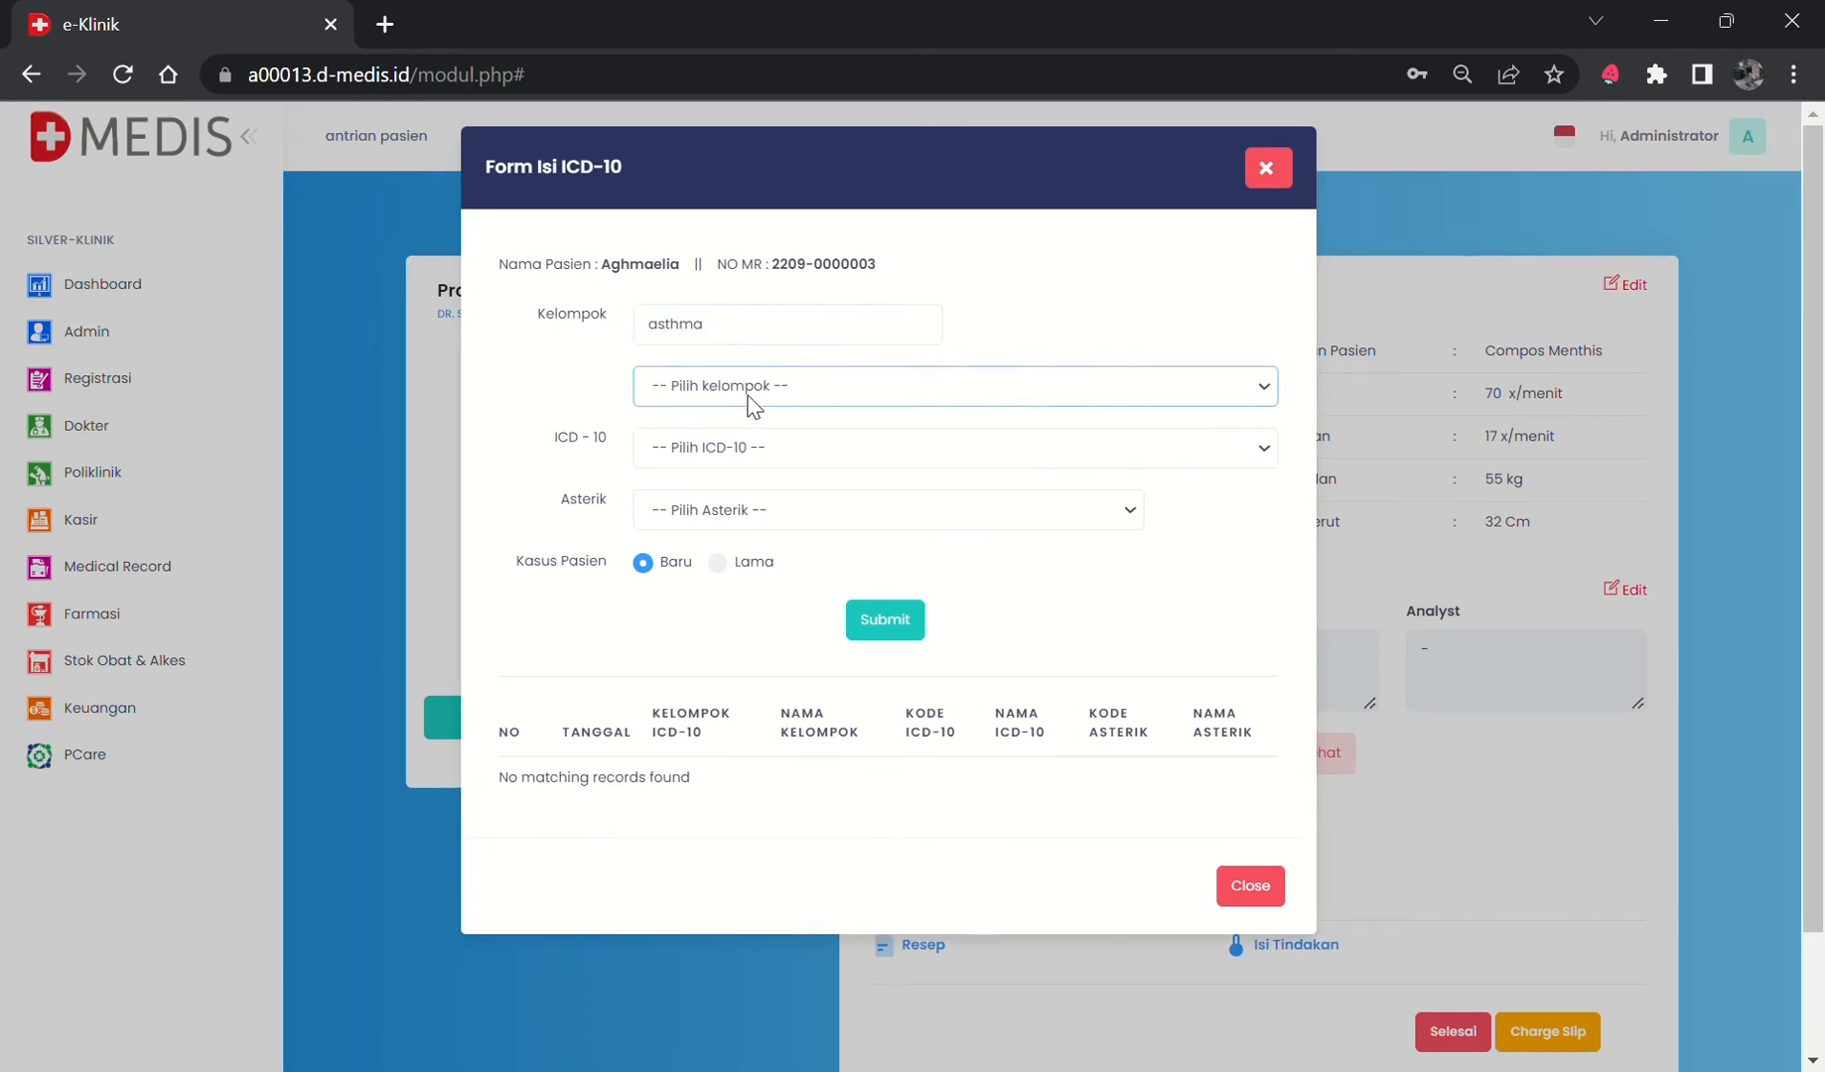
click(752, 454)
click(745, 449)
click(722, 507)
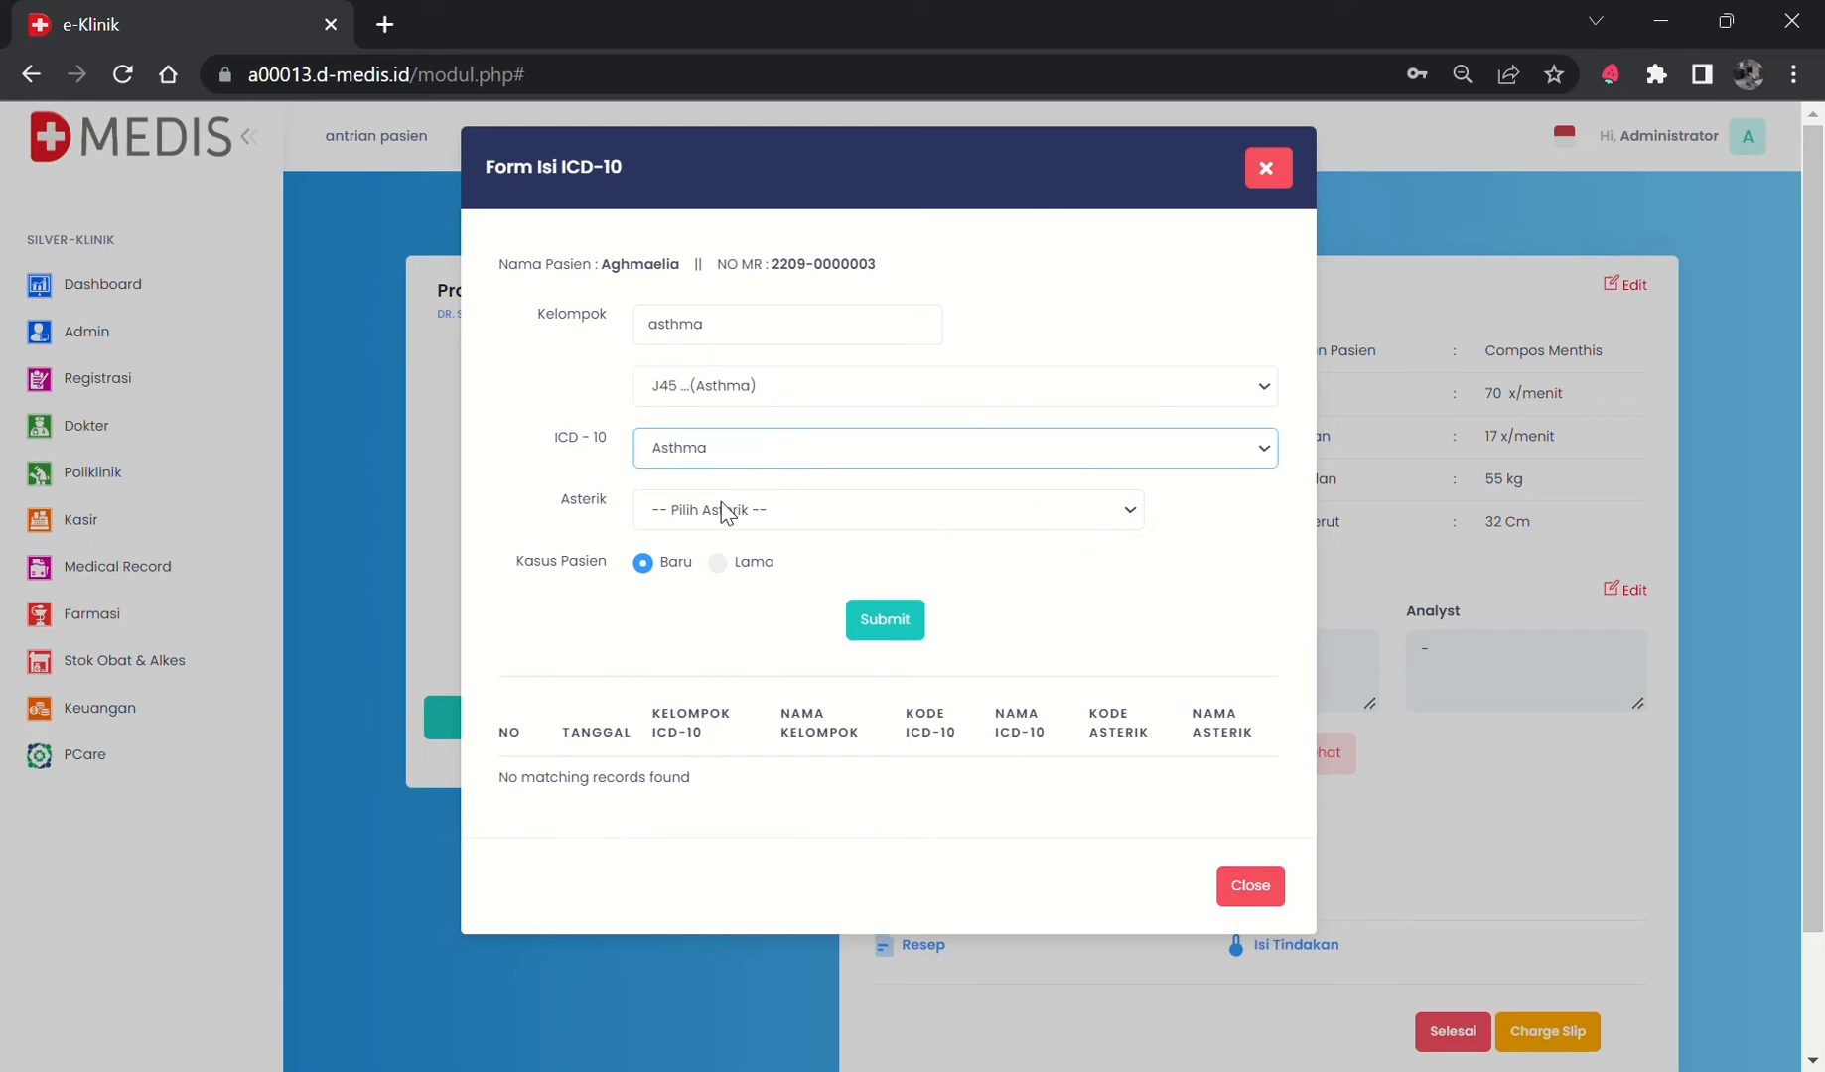
click(724, 514)
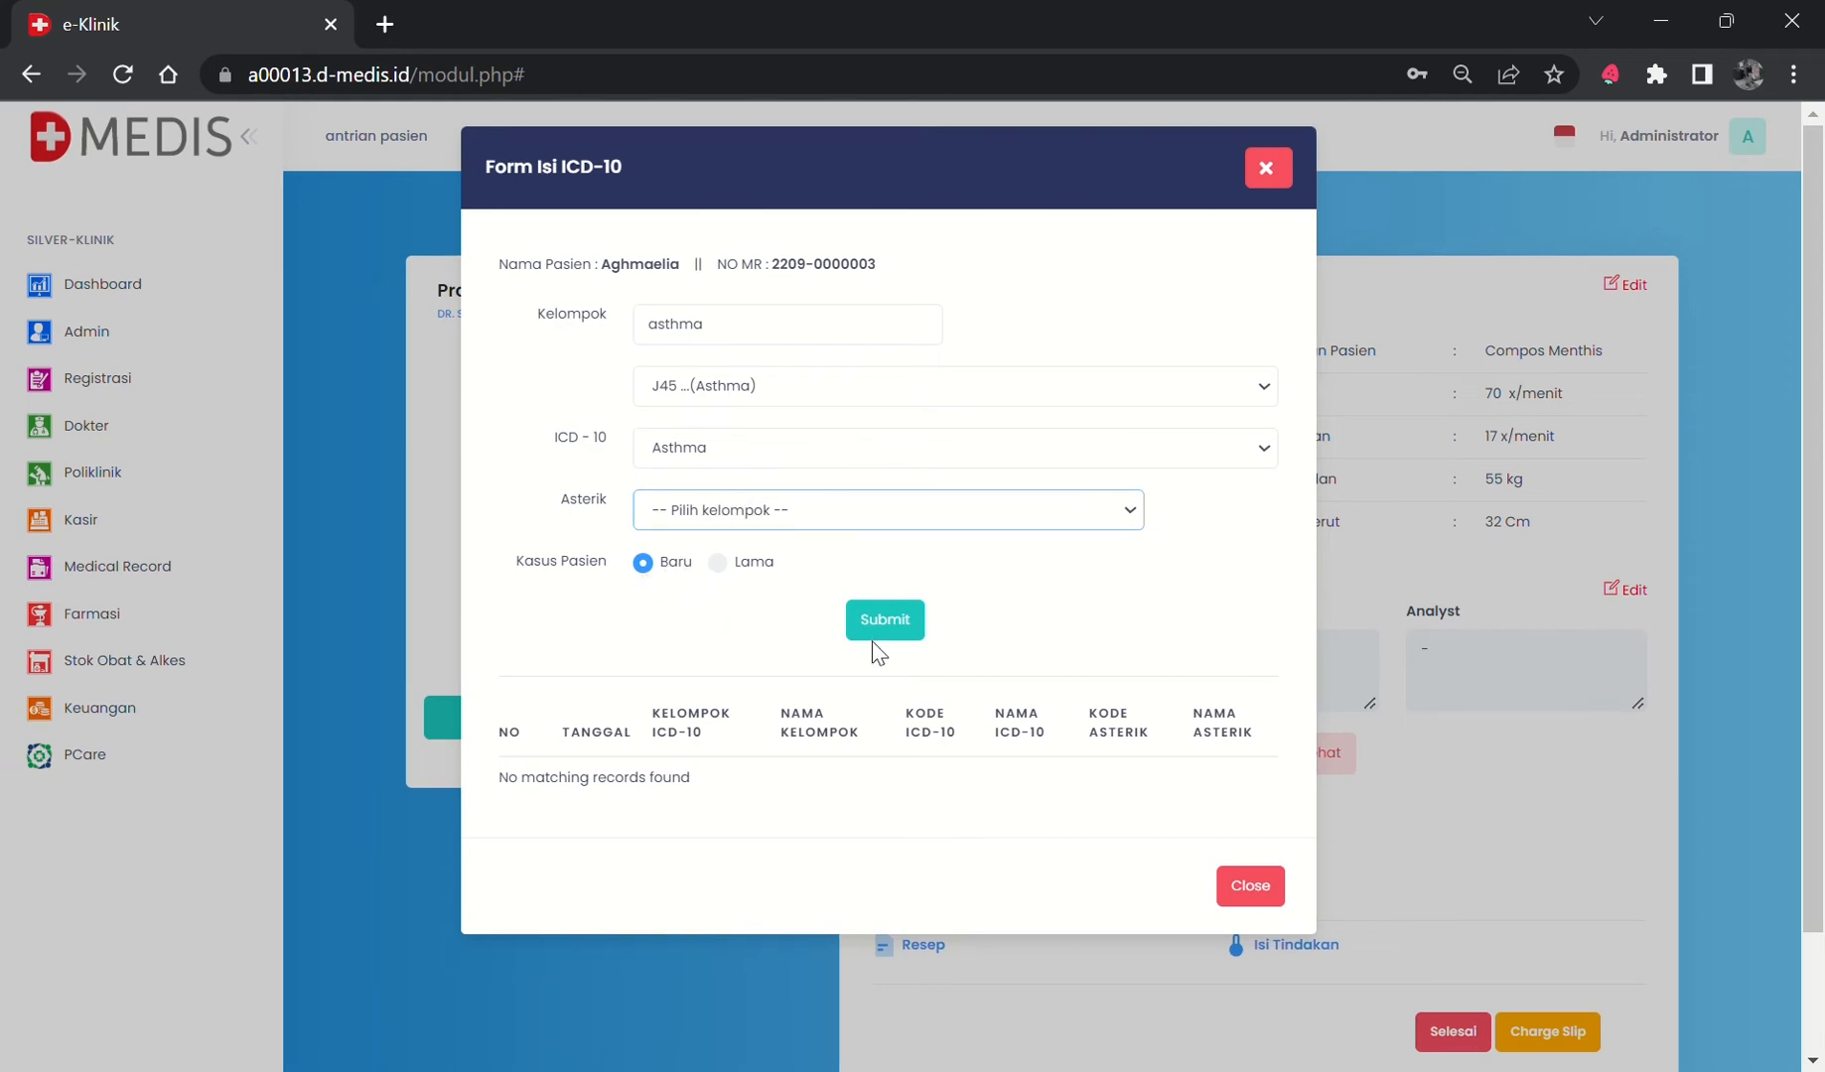
Save the Asthma diagnosis as a Baru case and close the ICD-10 form.
click(906, 635)
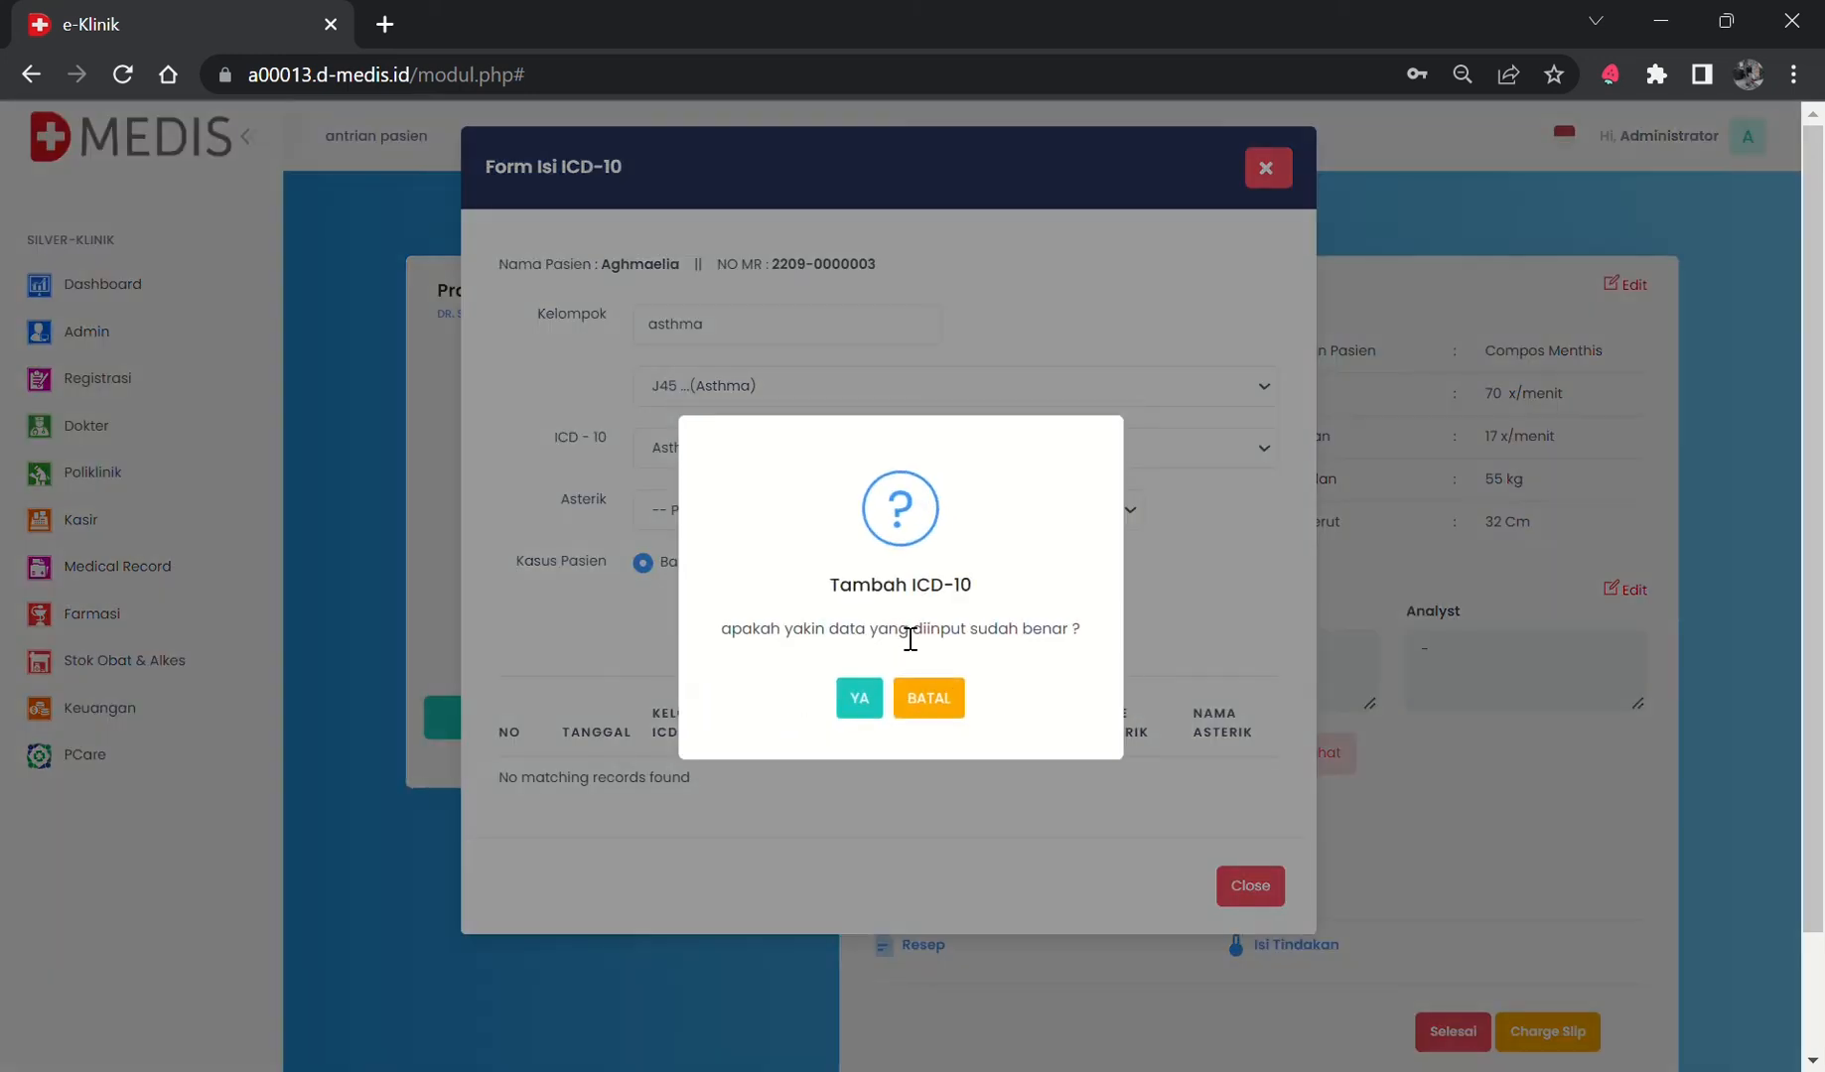
click(860, 701)
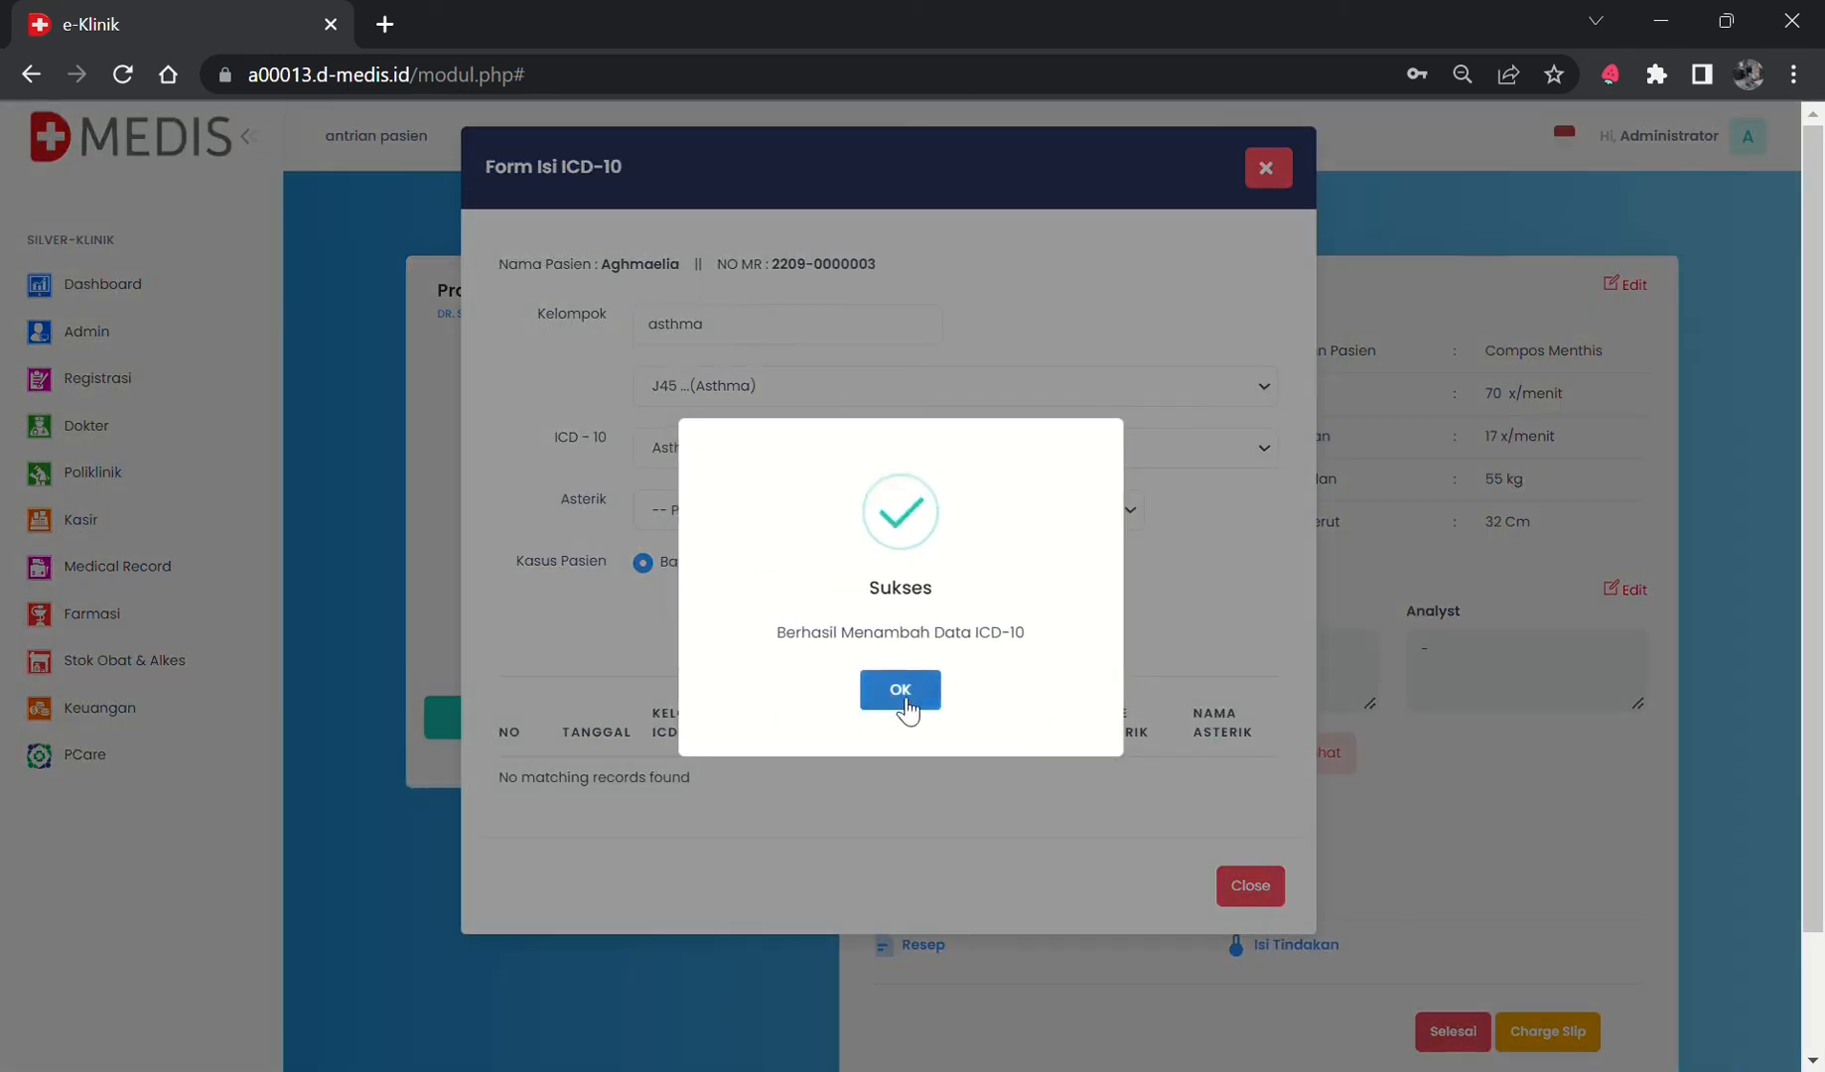
click(895, 697)
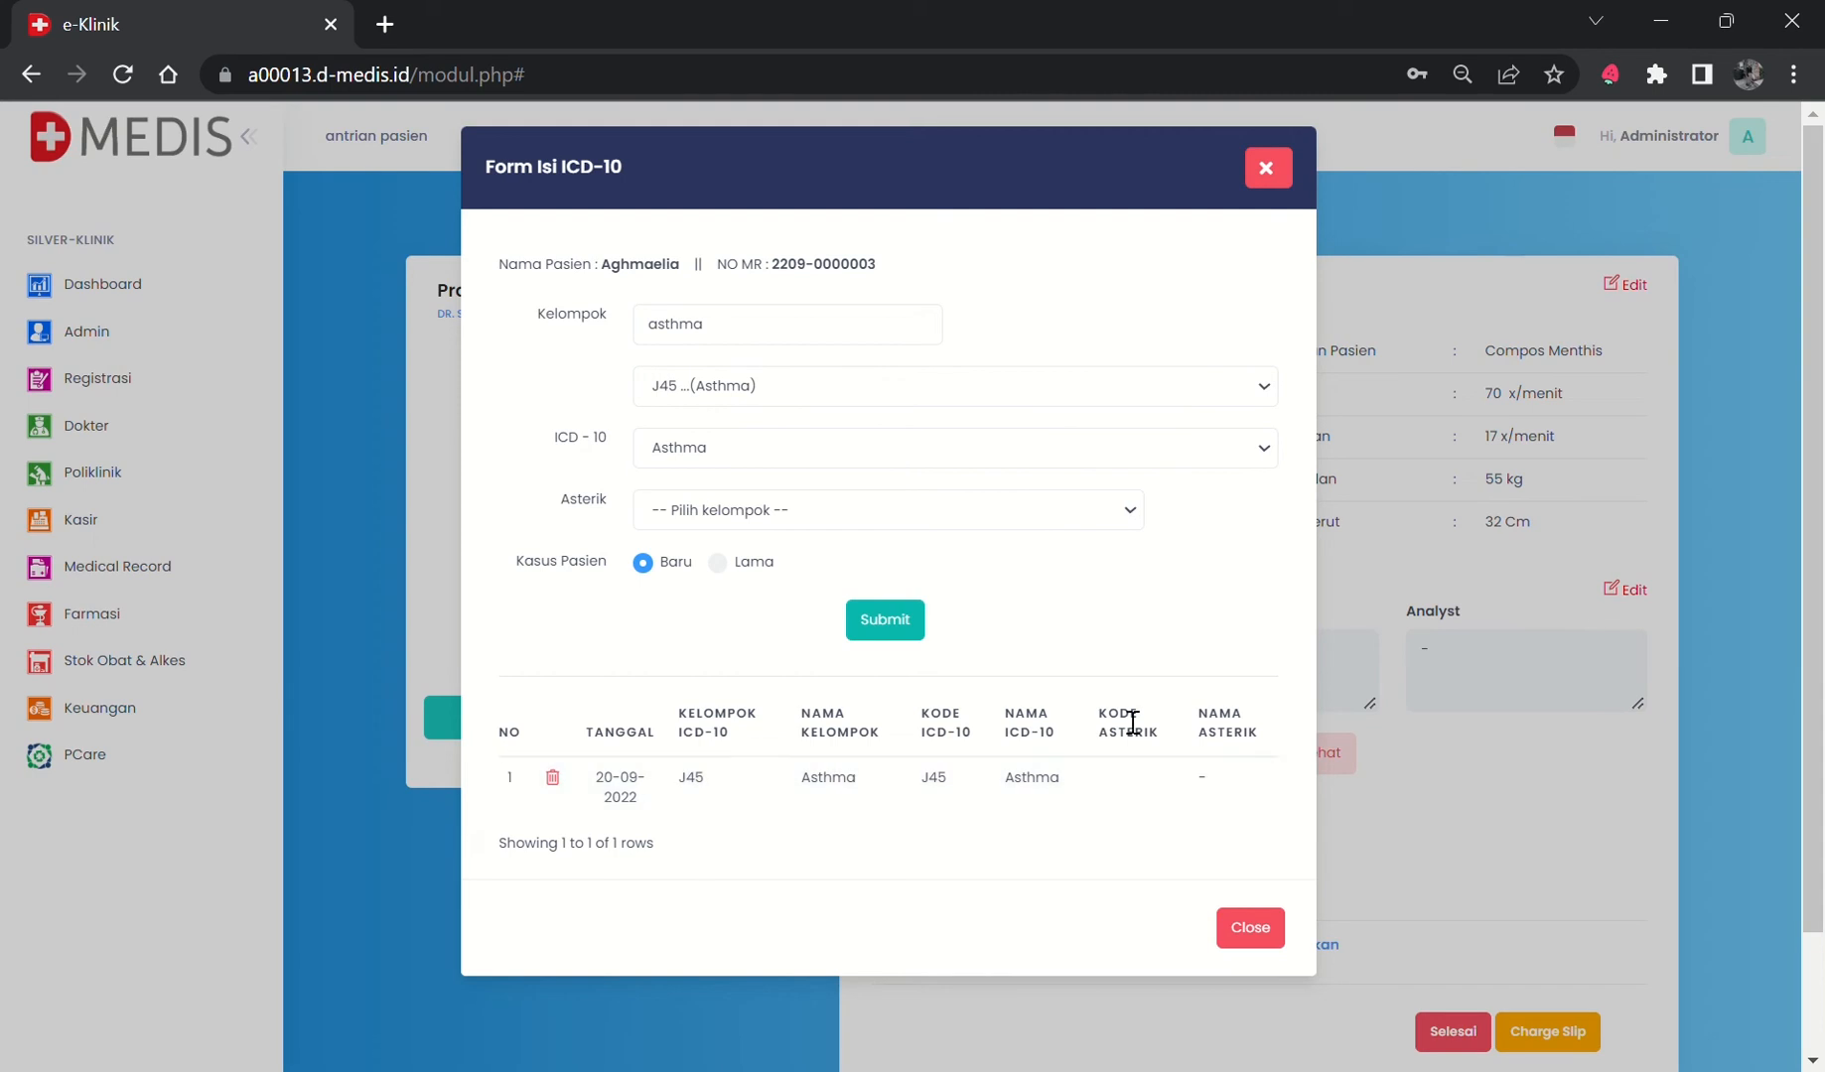
click(1267, 169)
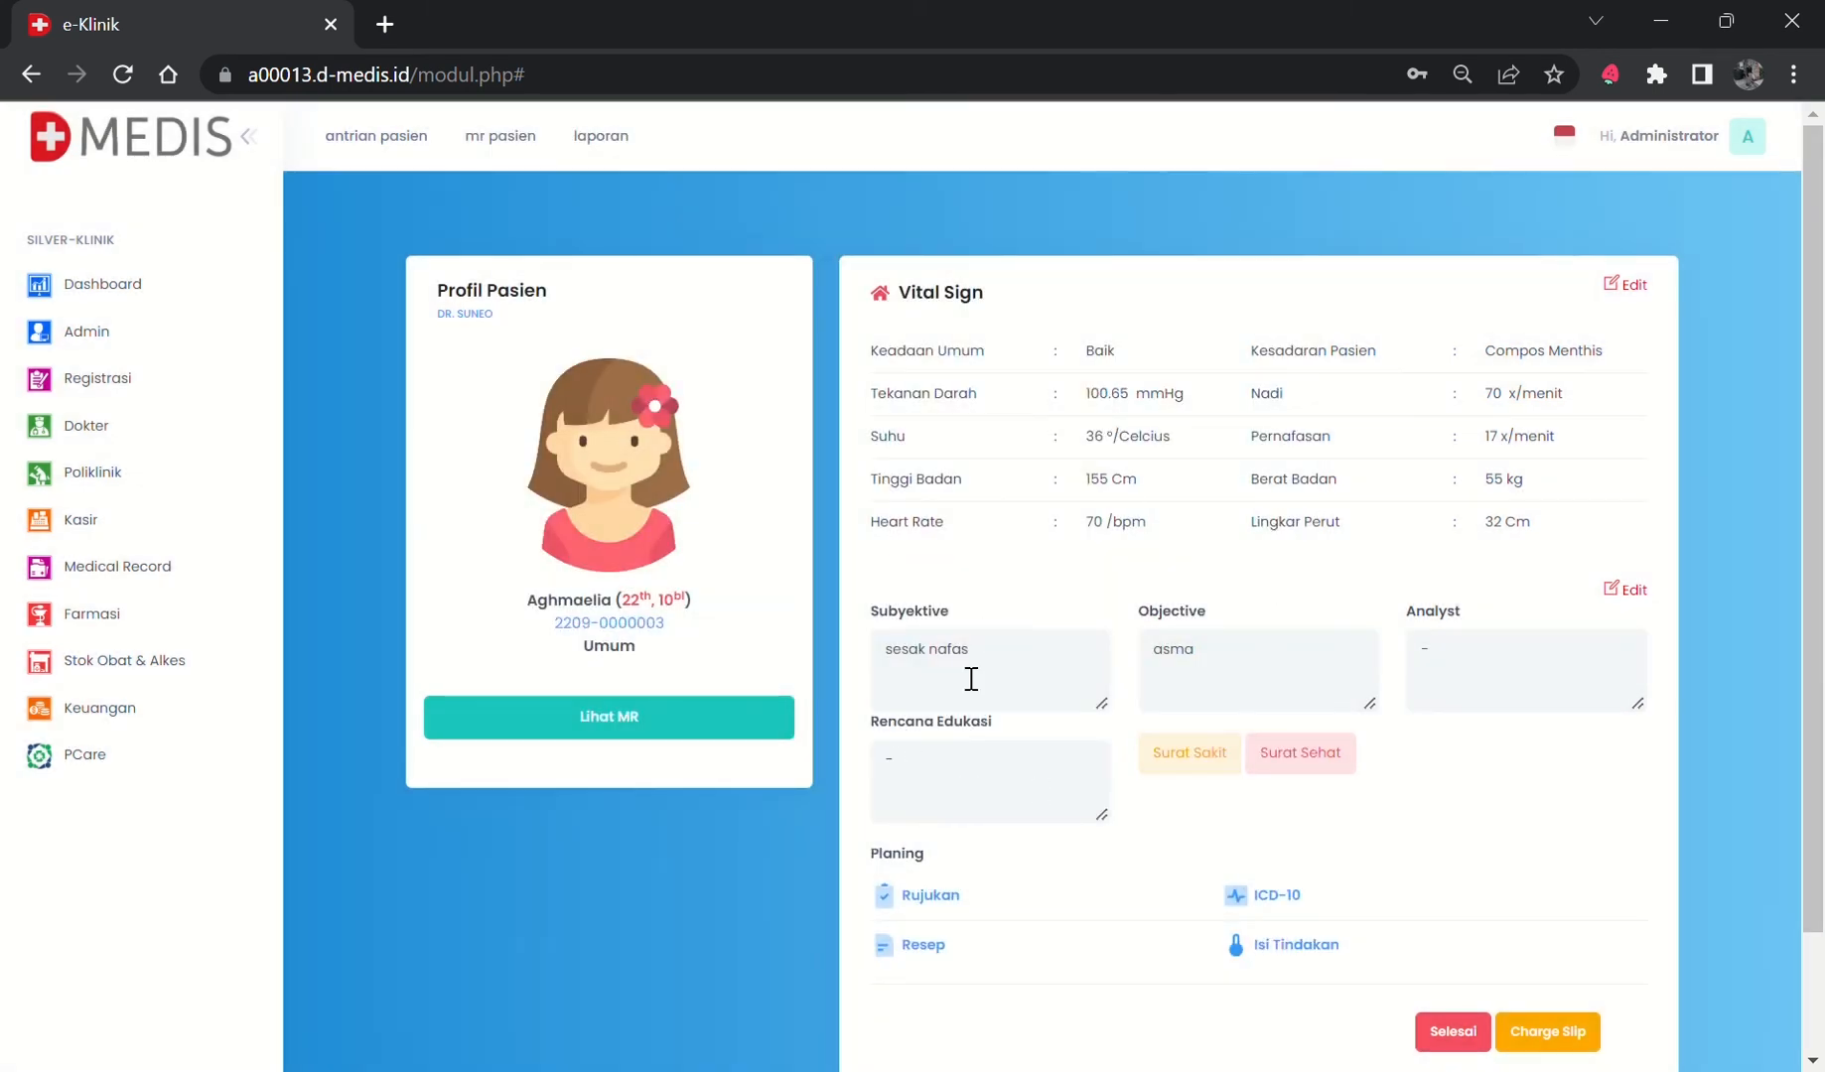
Start a Radiologi referral in the conventional without contrast category, addressed to RSUD Bintaro.
click(931, 897)
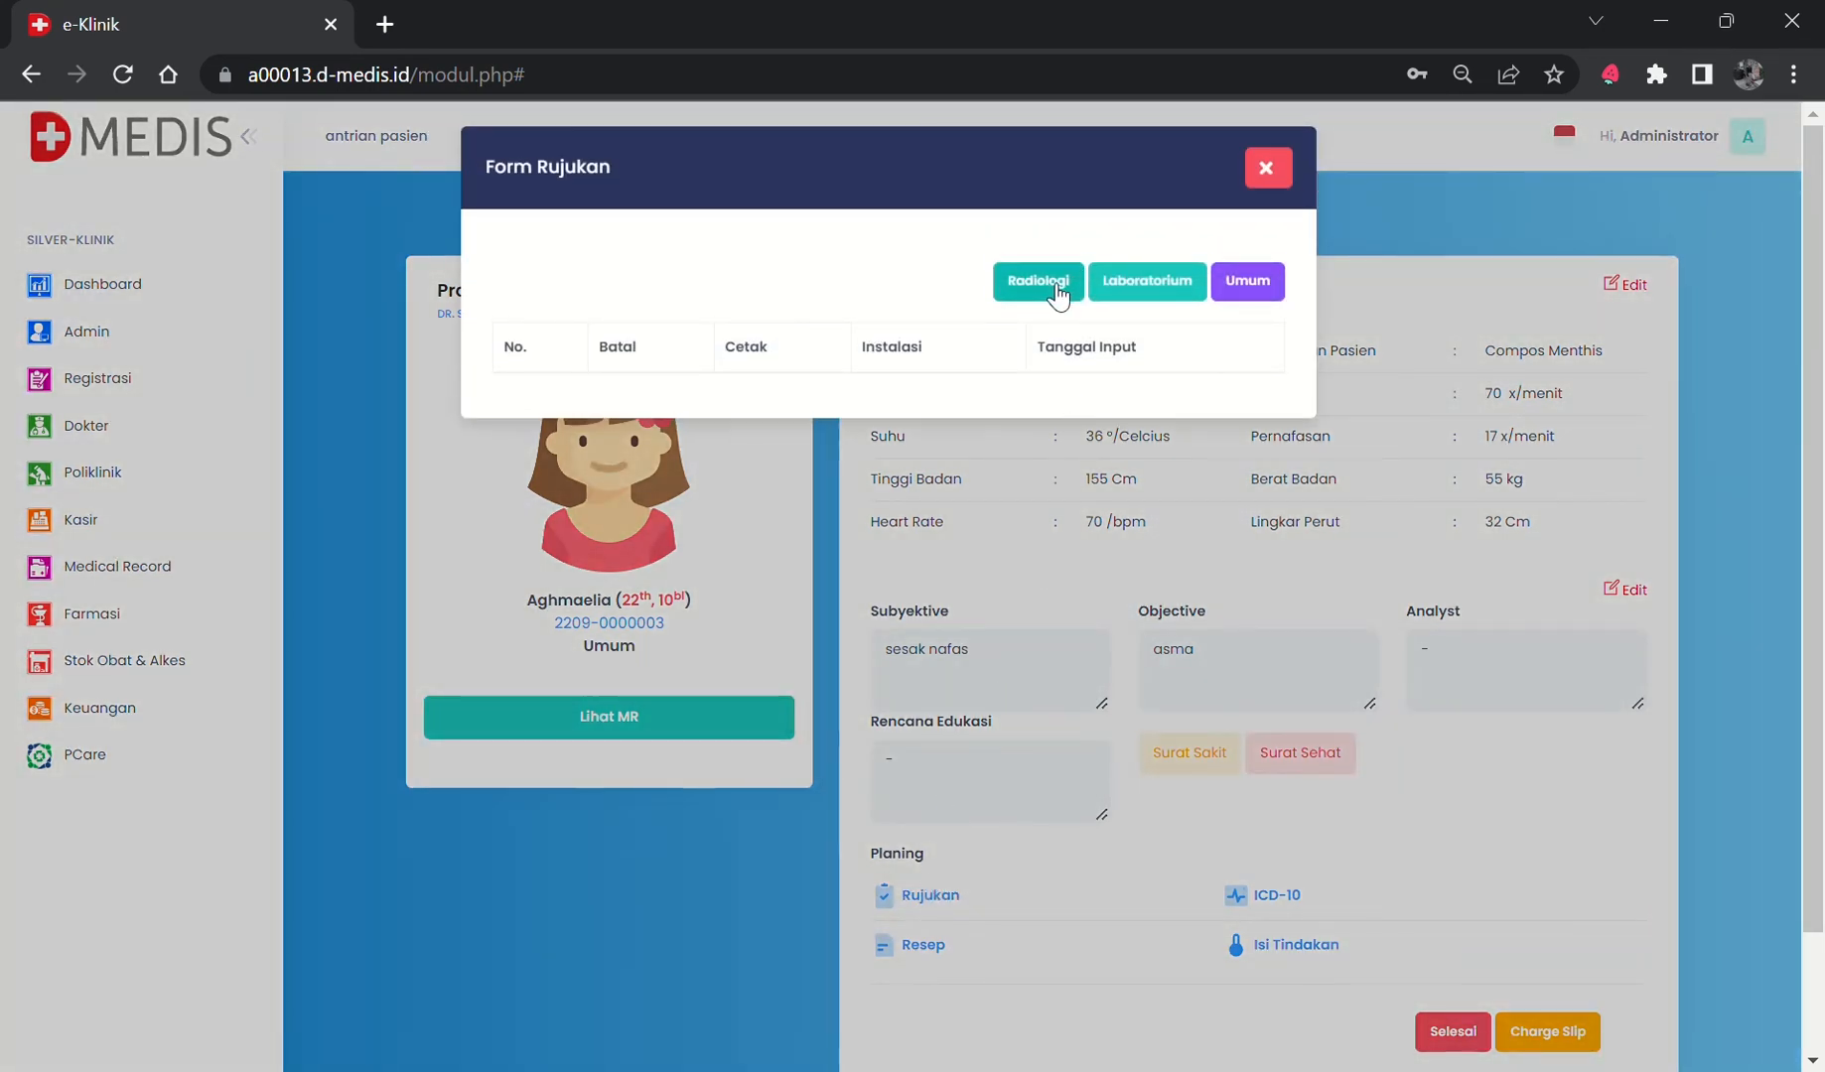
click(1028, 295)
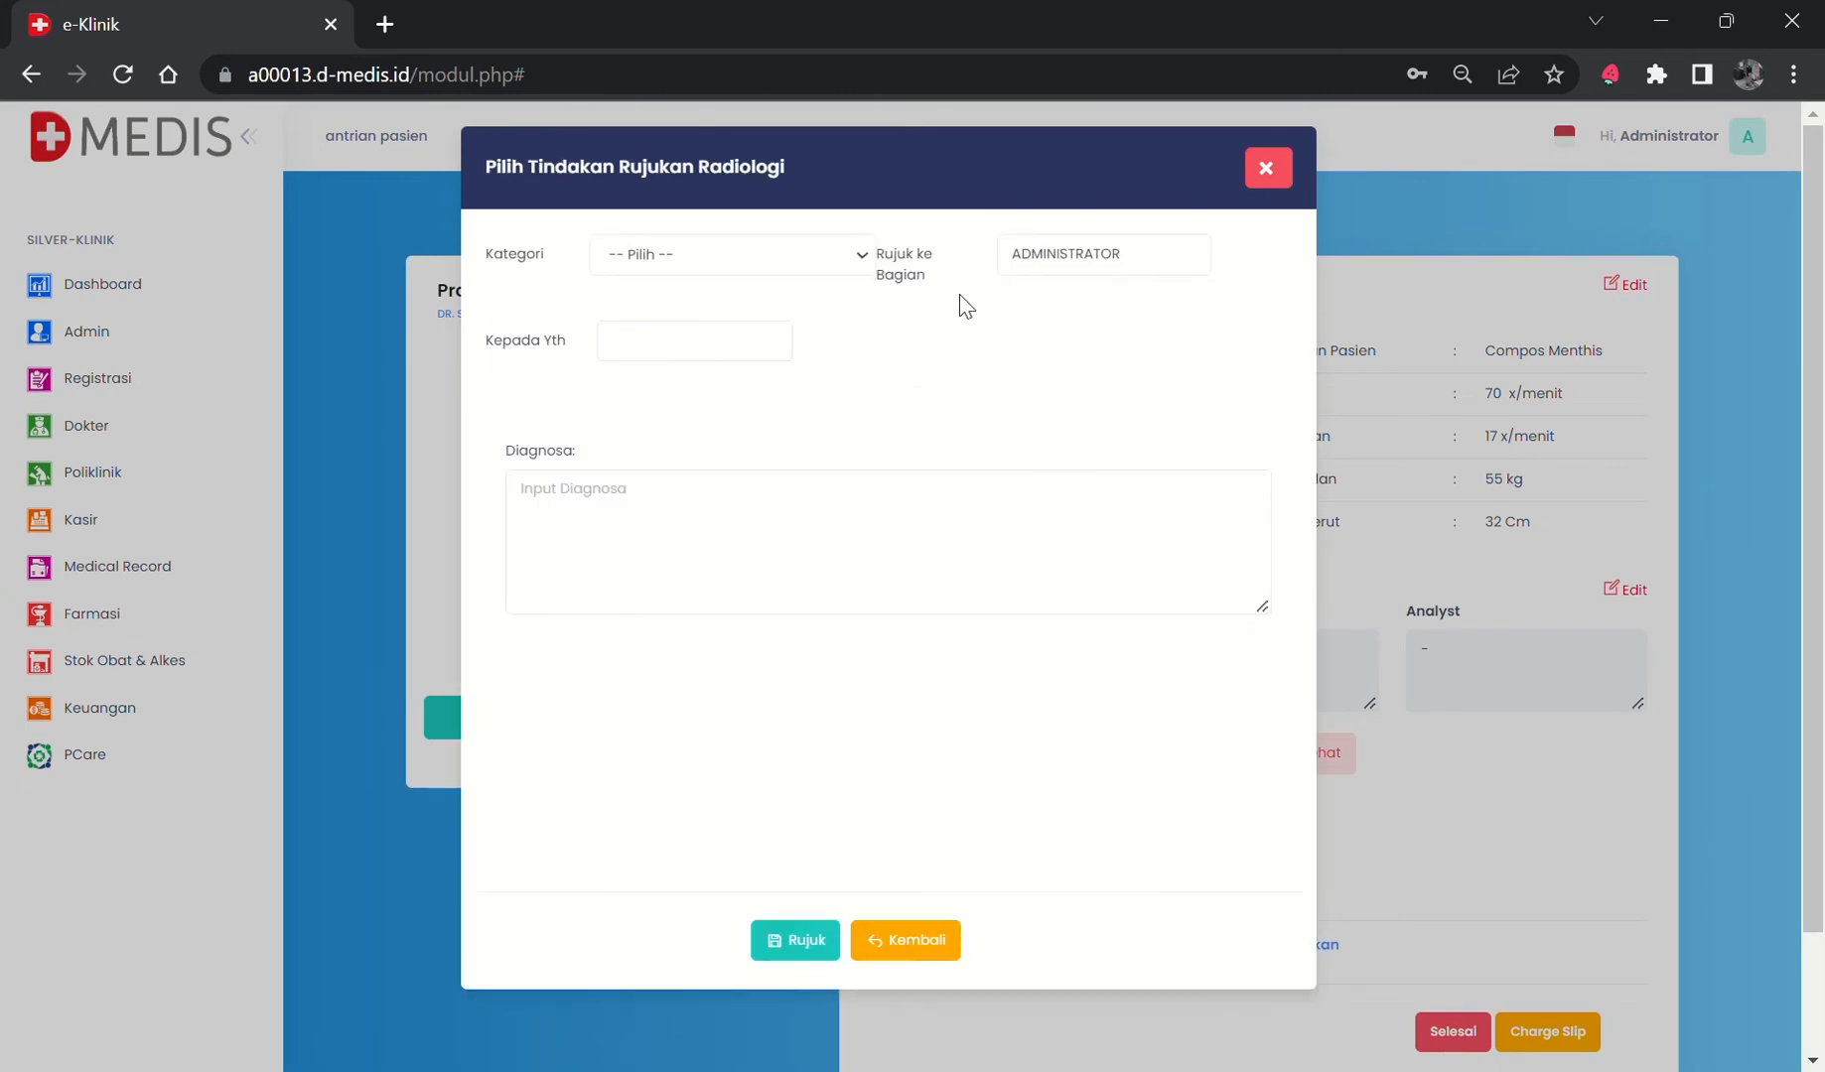
click(715, 325)
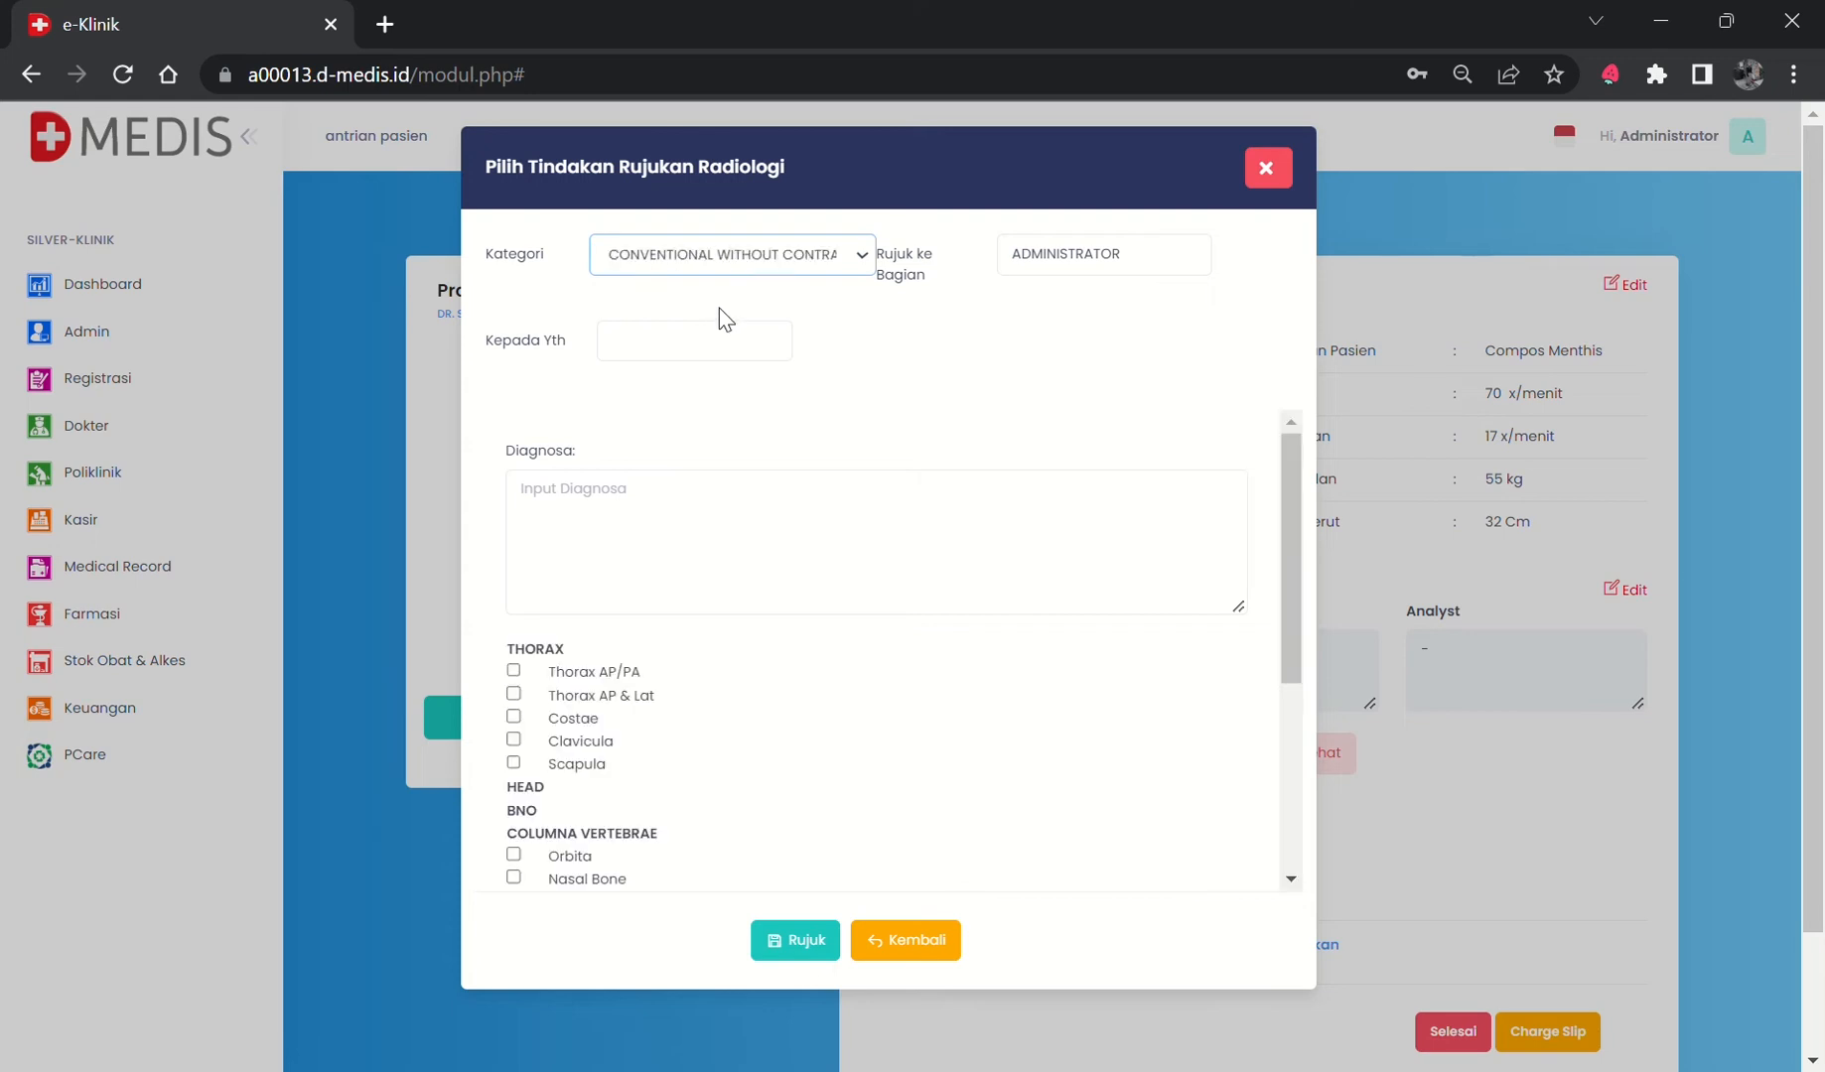
click(692, 368)
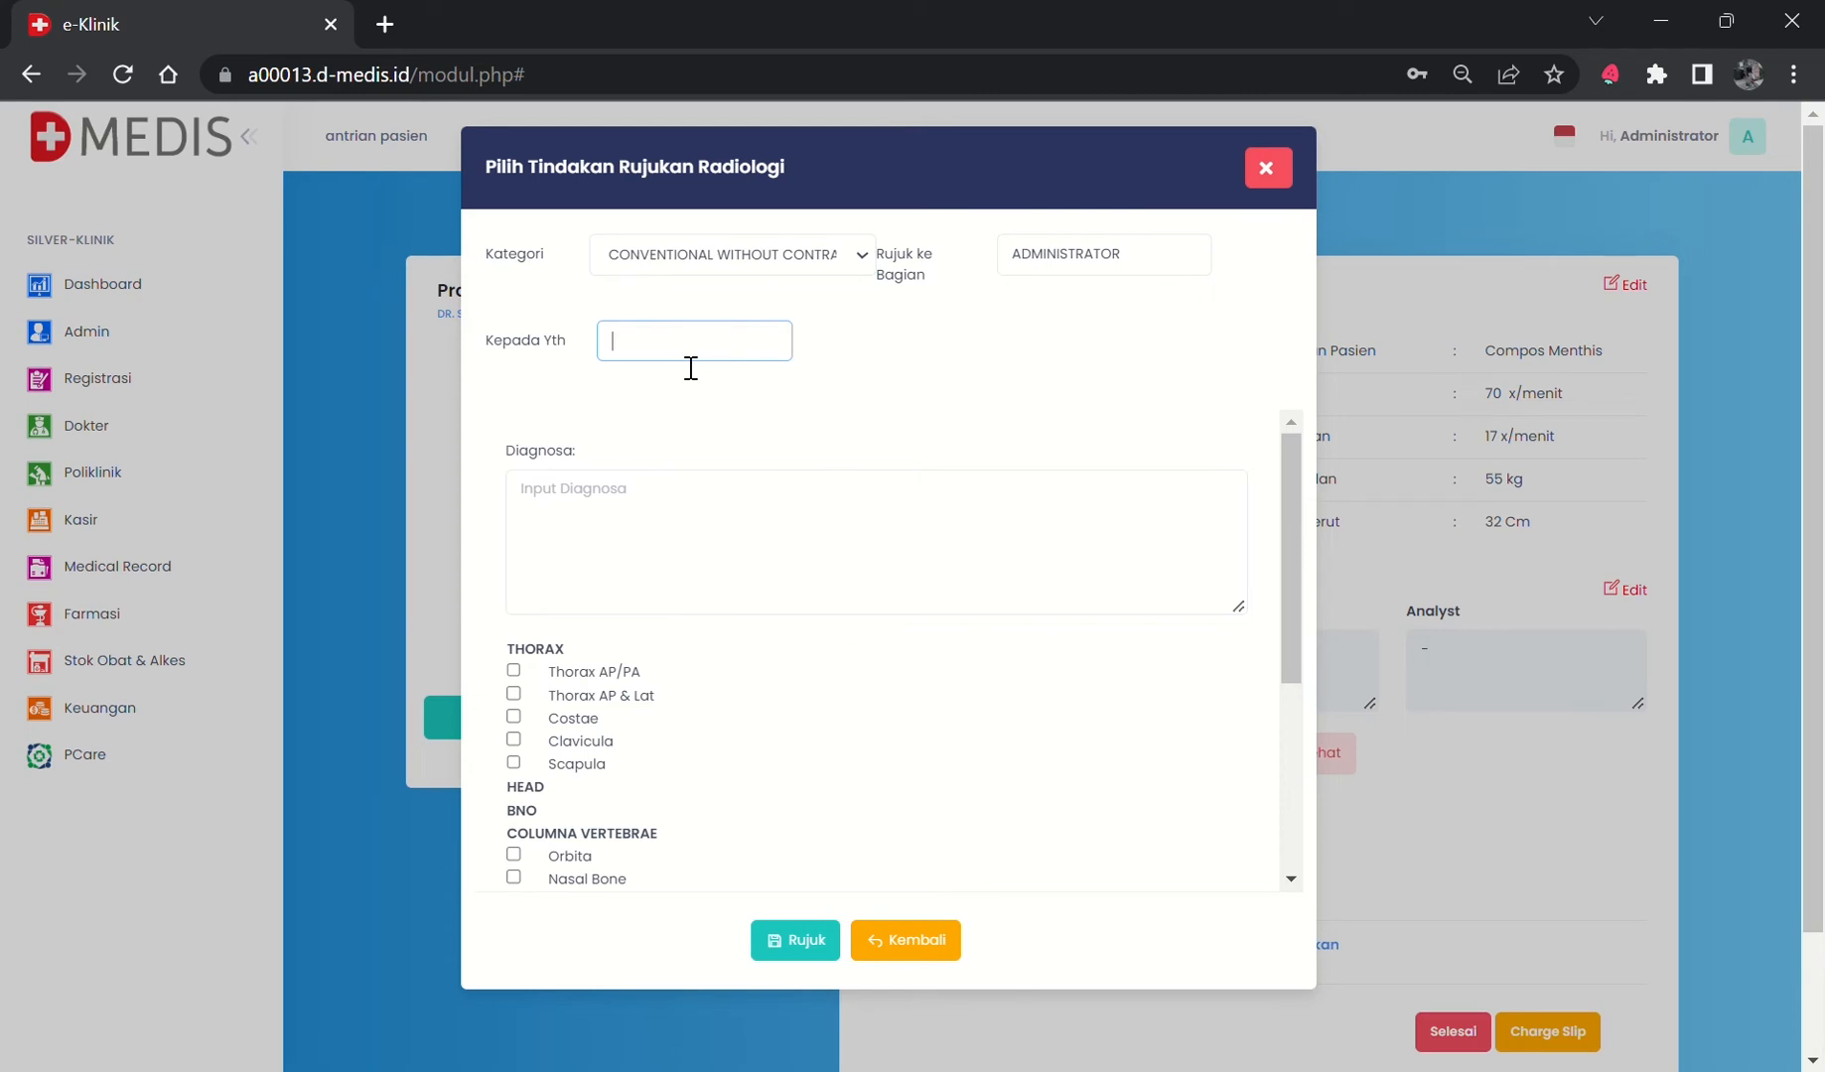
text(zrsud)
key(BackSpace)
key(BackSpace)
key(BackSpace)
key(BackSpace)
text(RSUD Bintaro)
Enter the diagnosis "Asma" in the radiology referral, choose the Thorax AP/PA examination, and save the referral.
click(695, 527)
text(A)
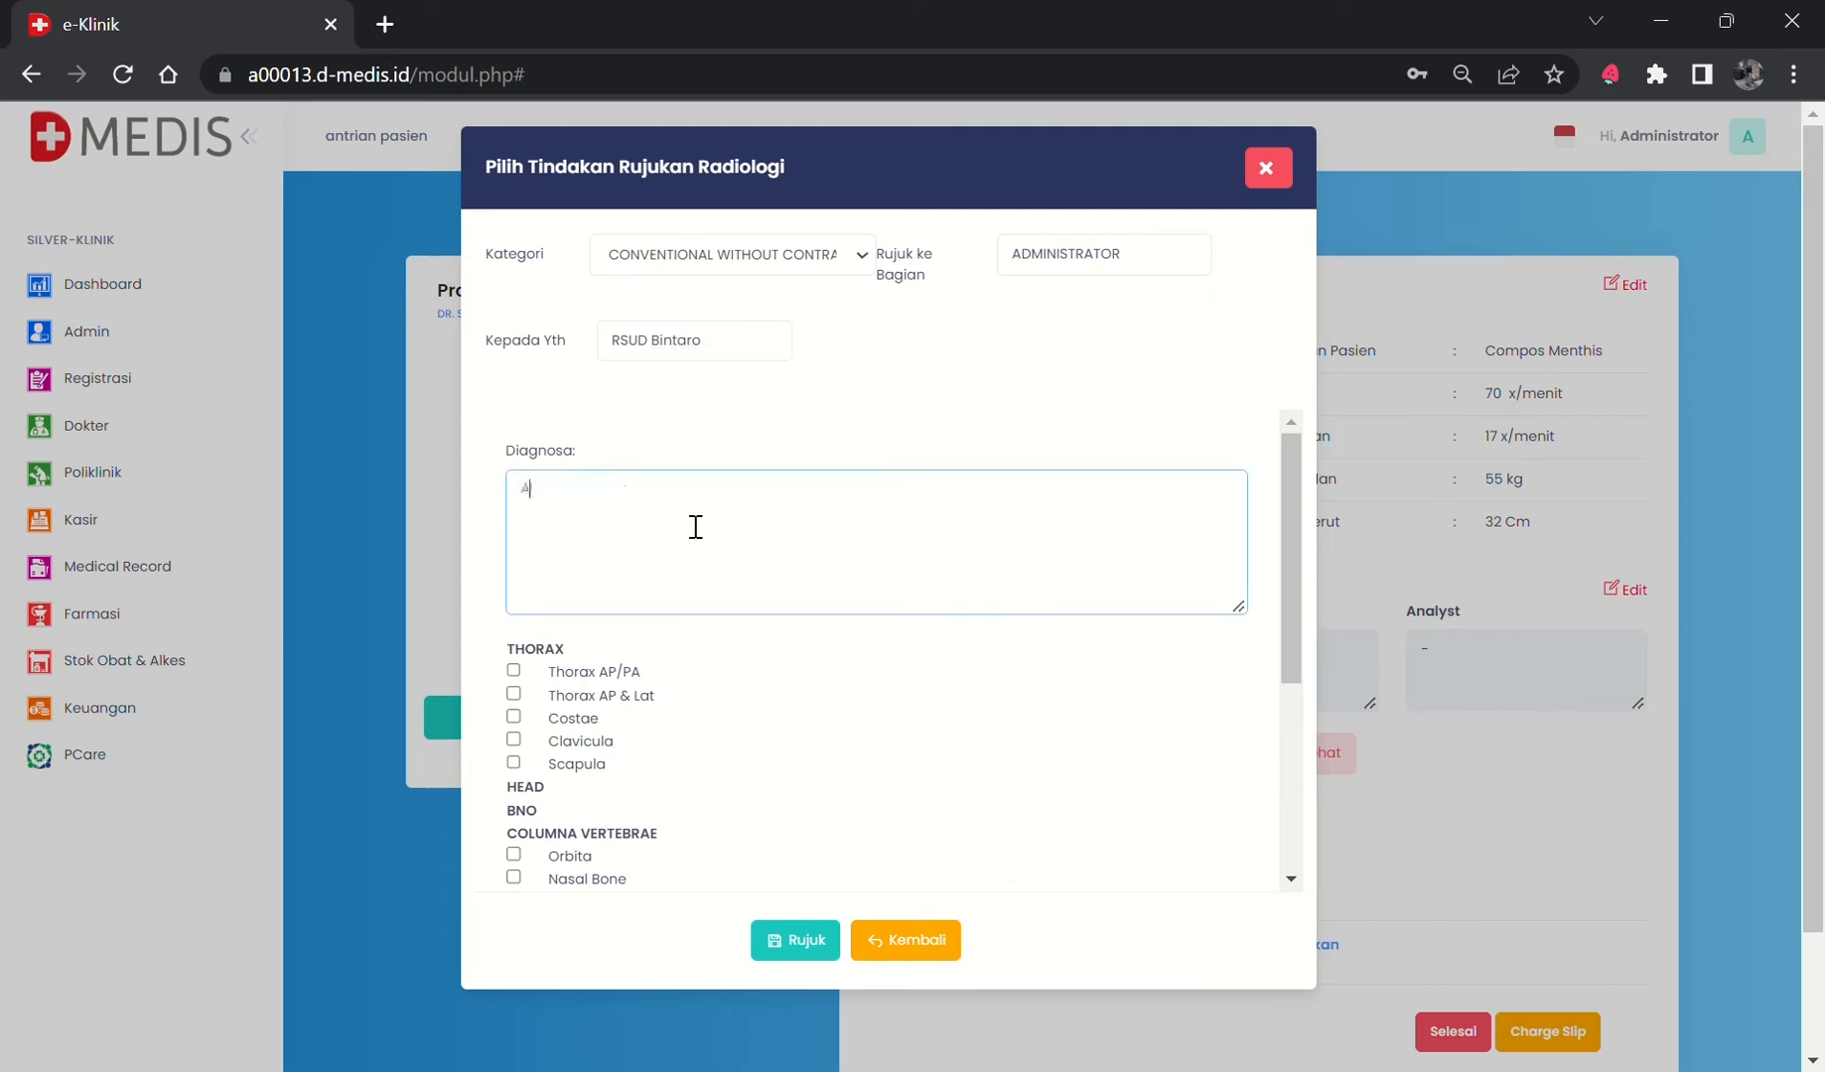
text(sma)
scroll(630, 683, down, 1)
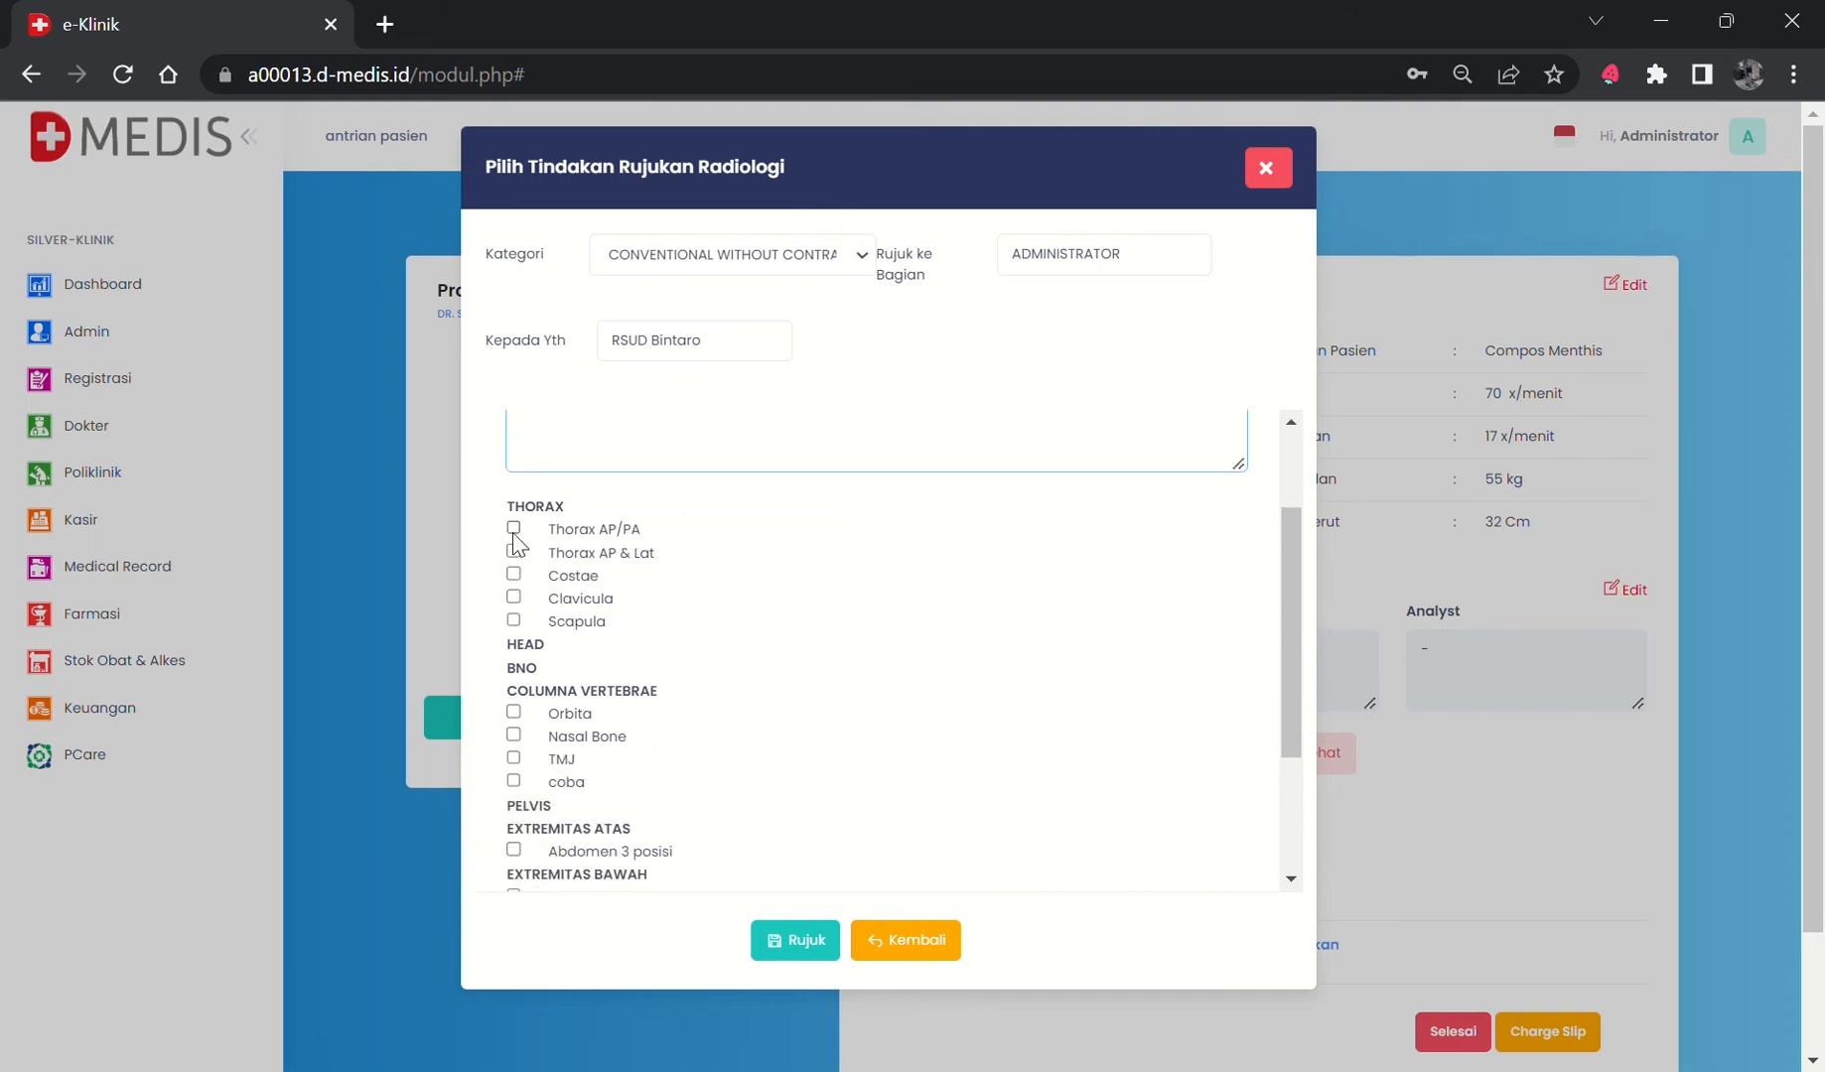
click(514, 528)
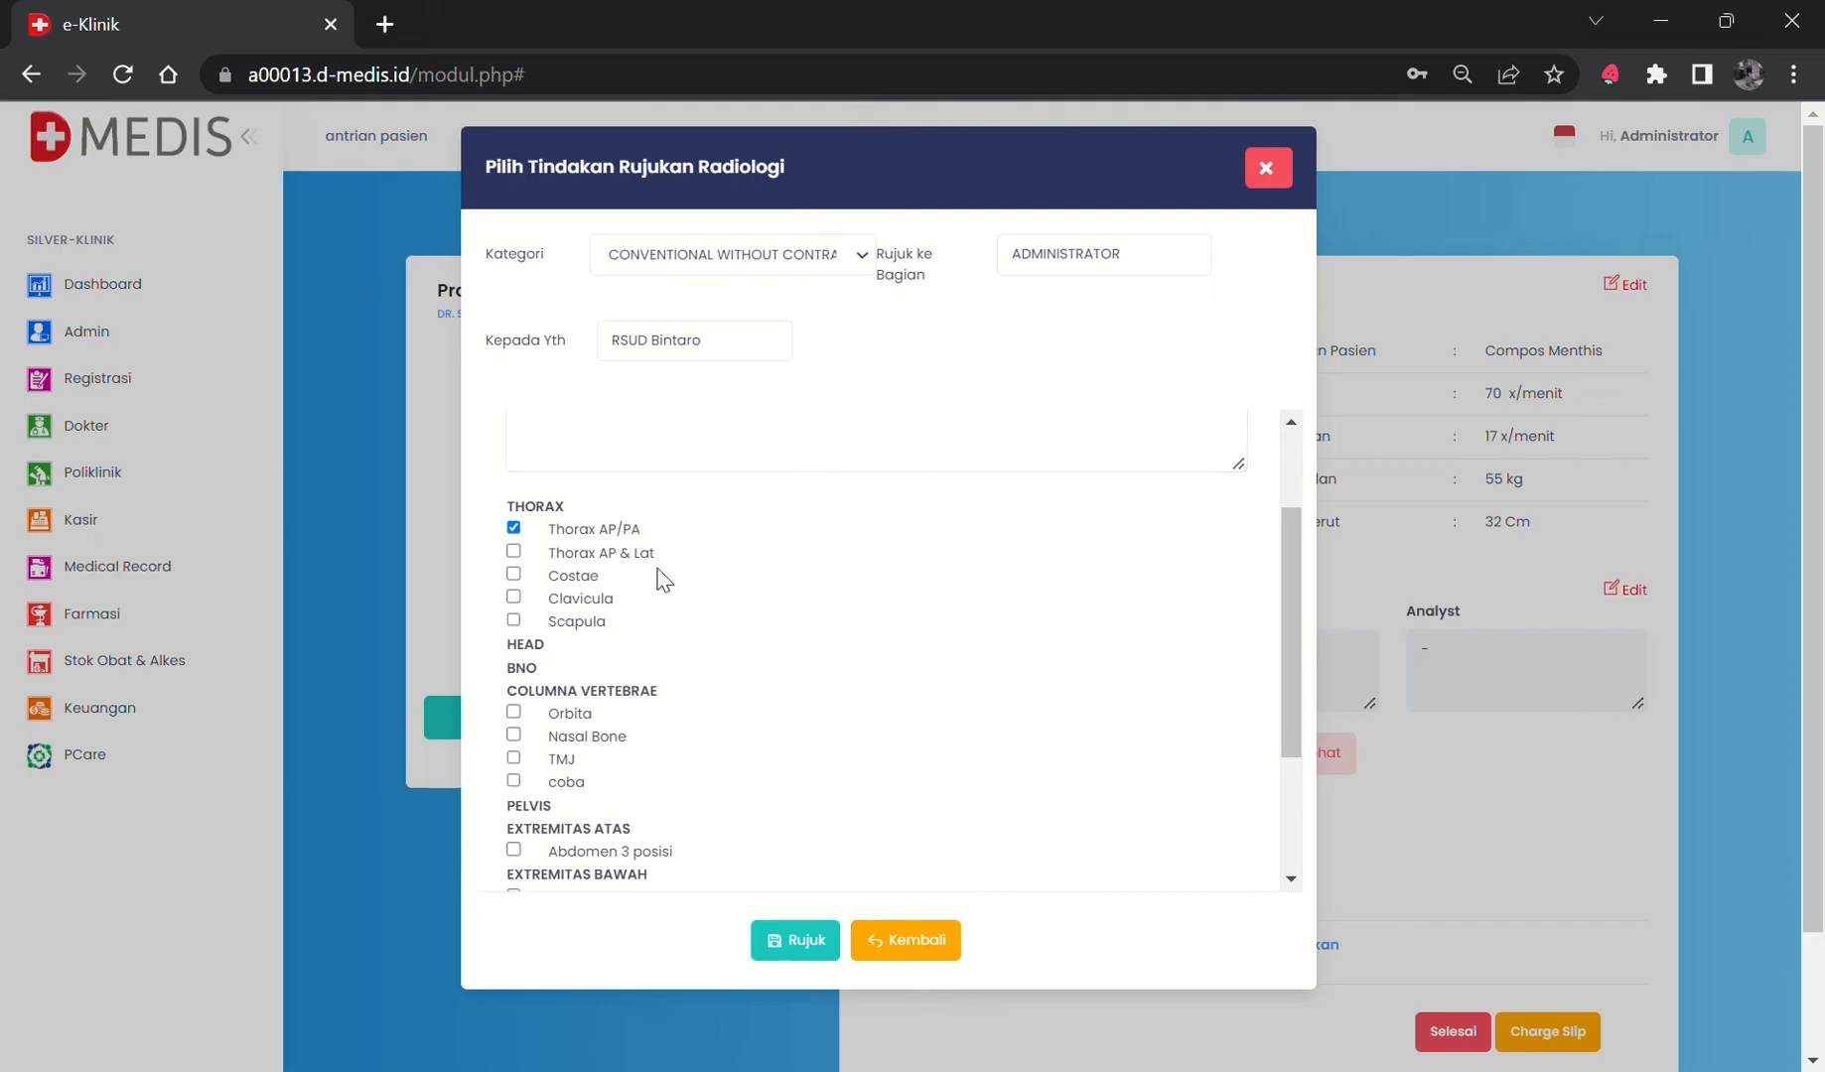
scroll(814, 786, down, 3)
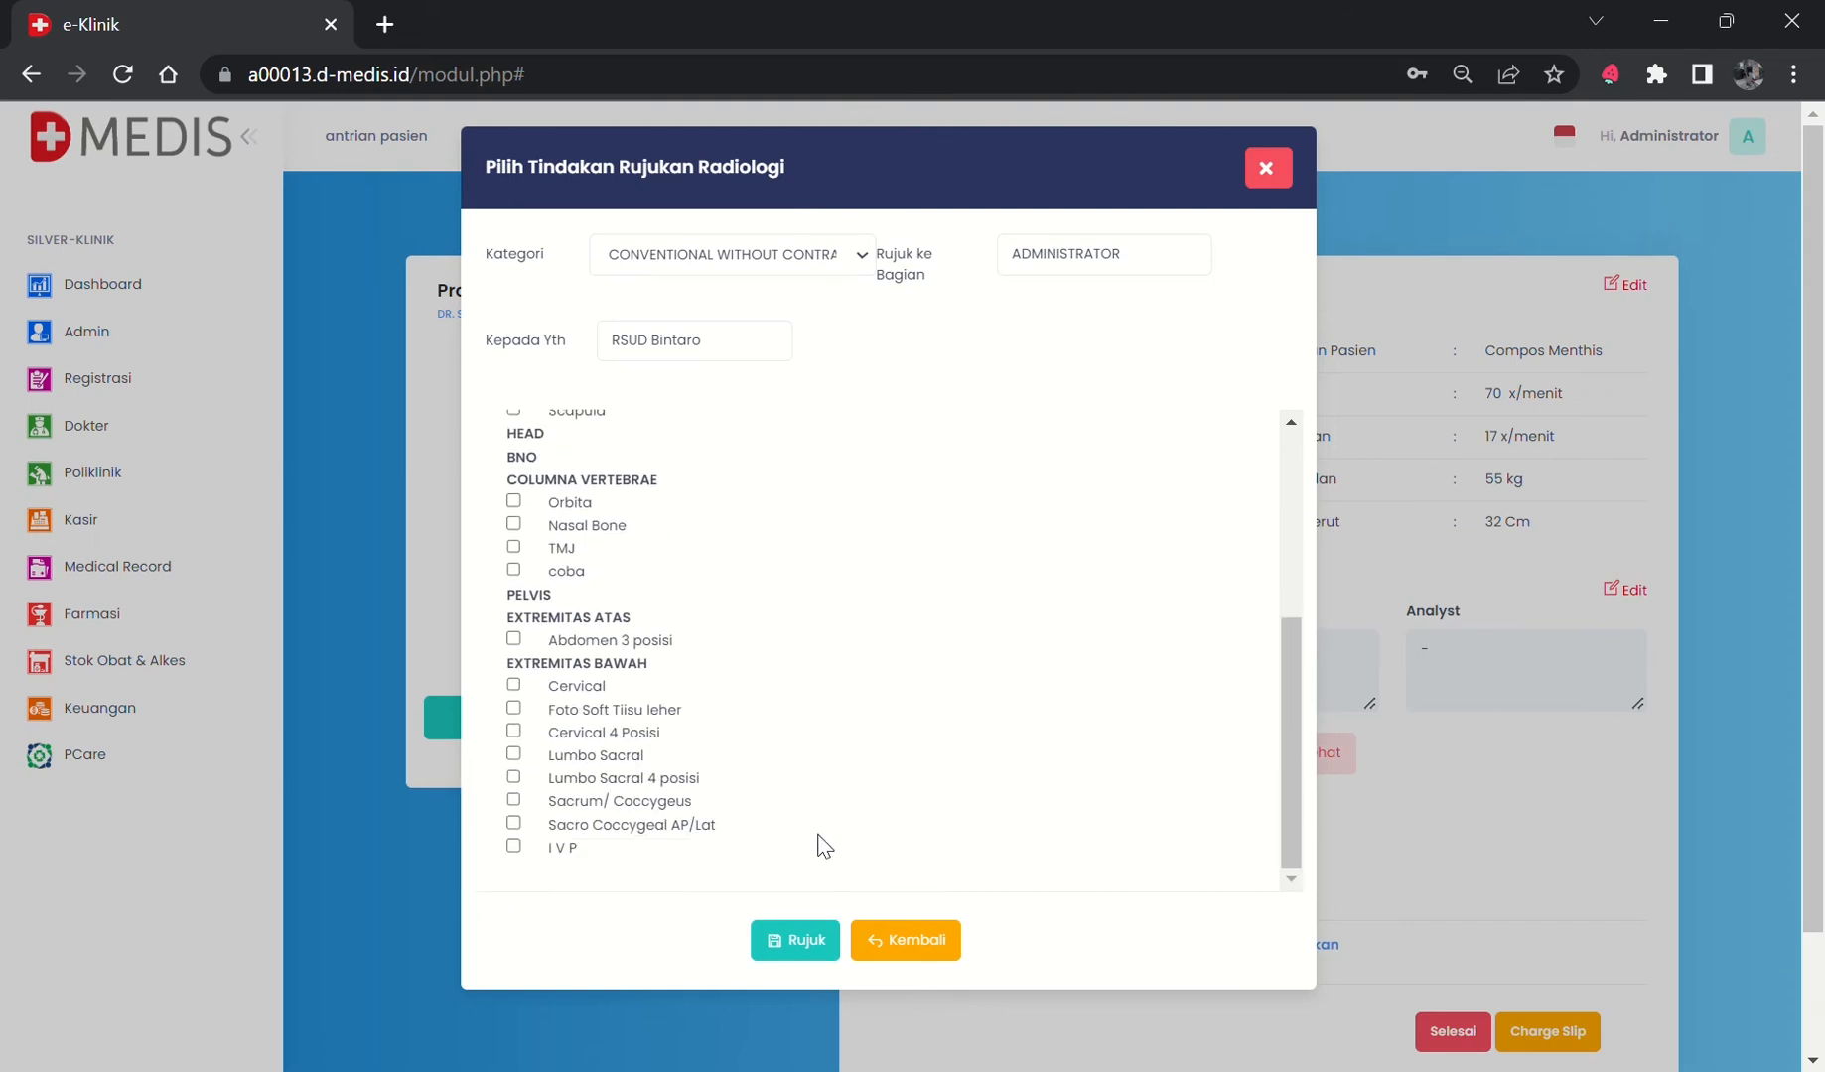
click(804, 941)
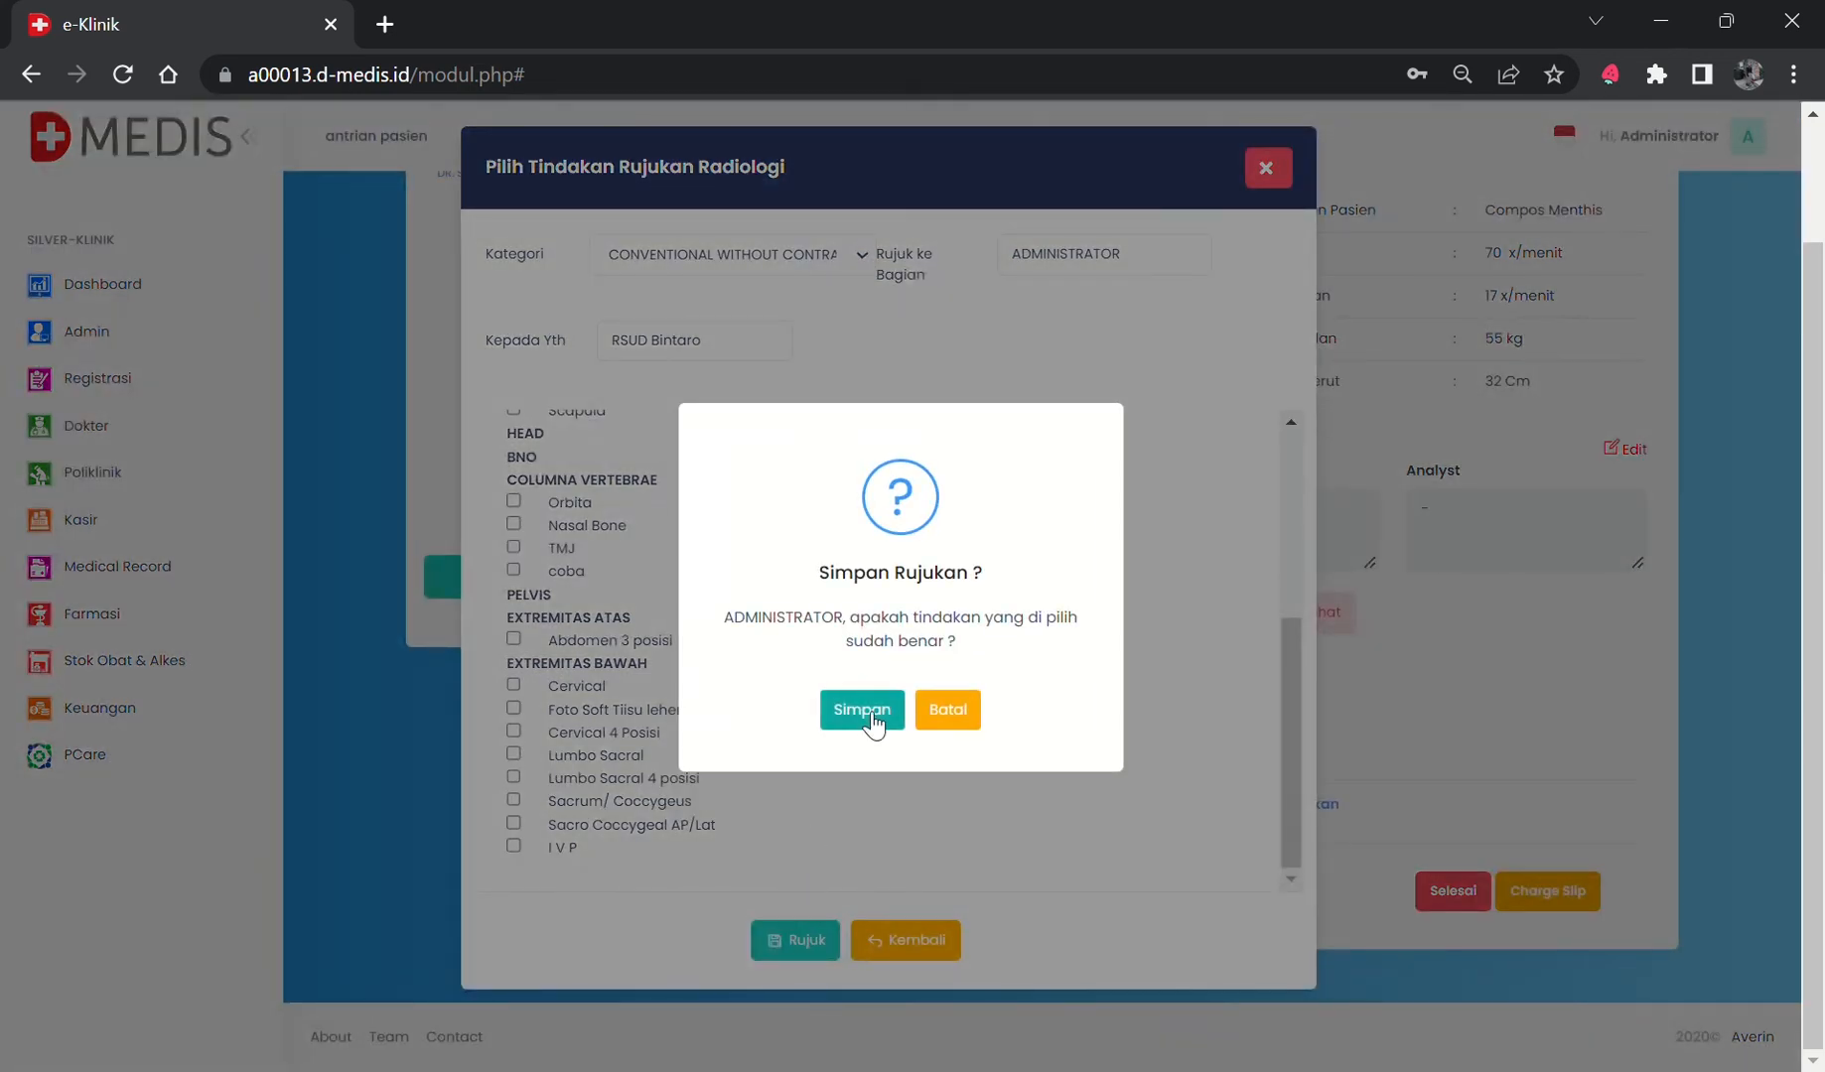
click(870, 717)
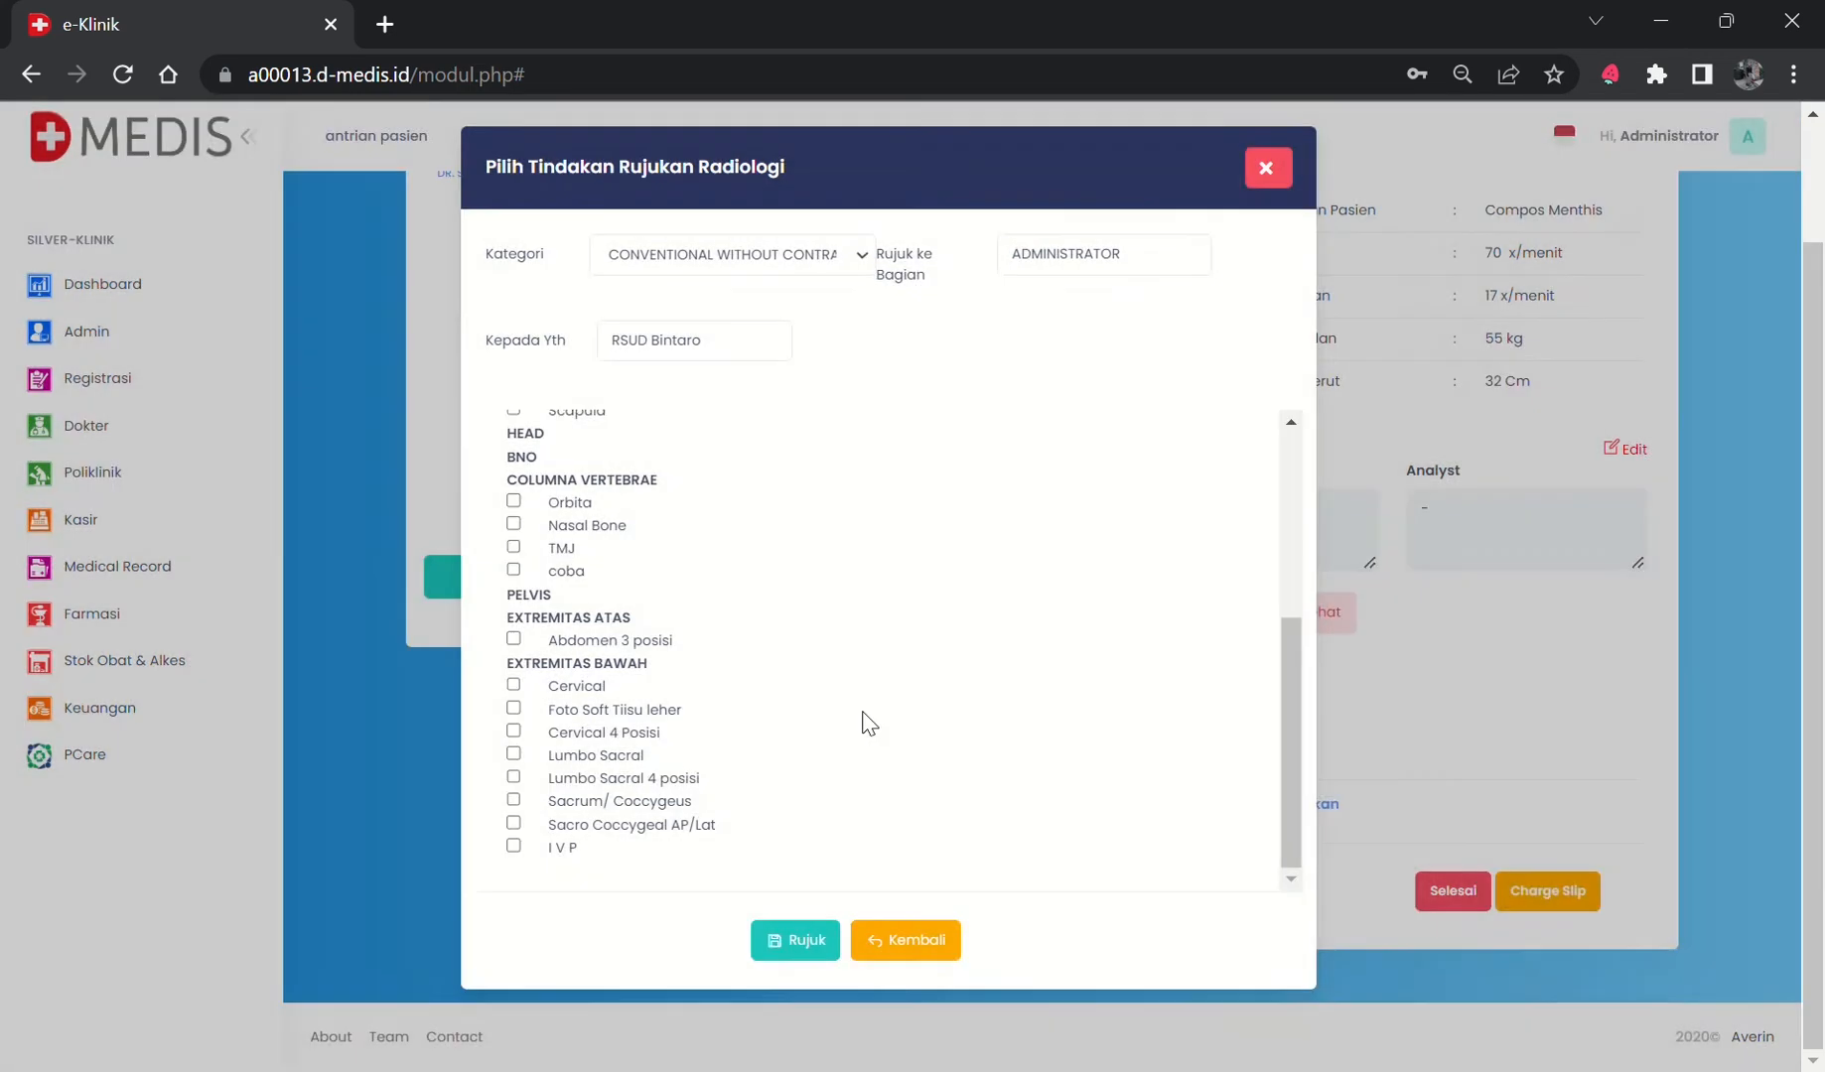
click(894, 692)
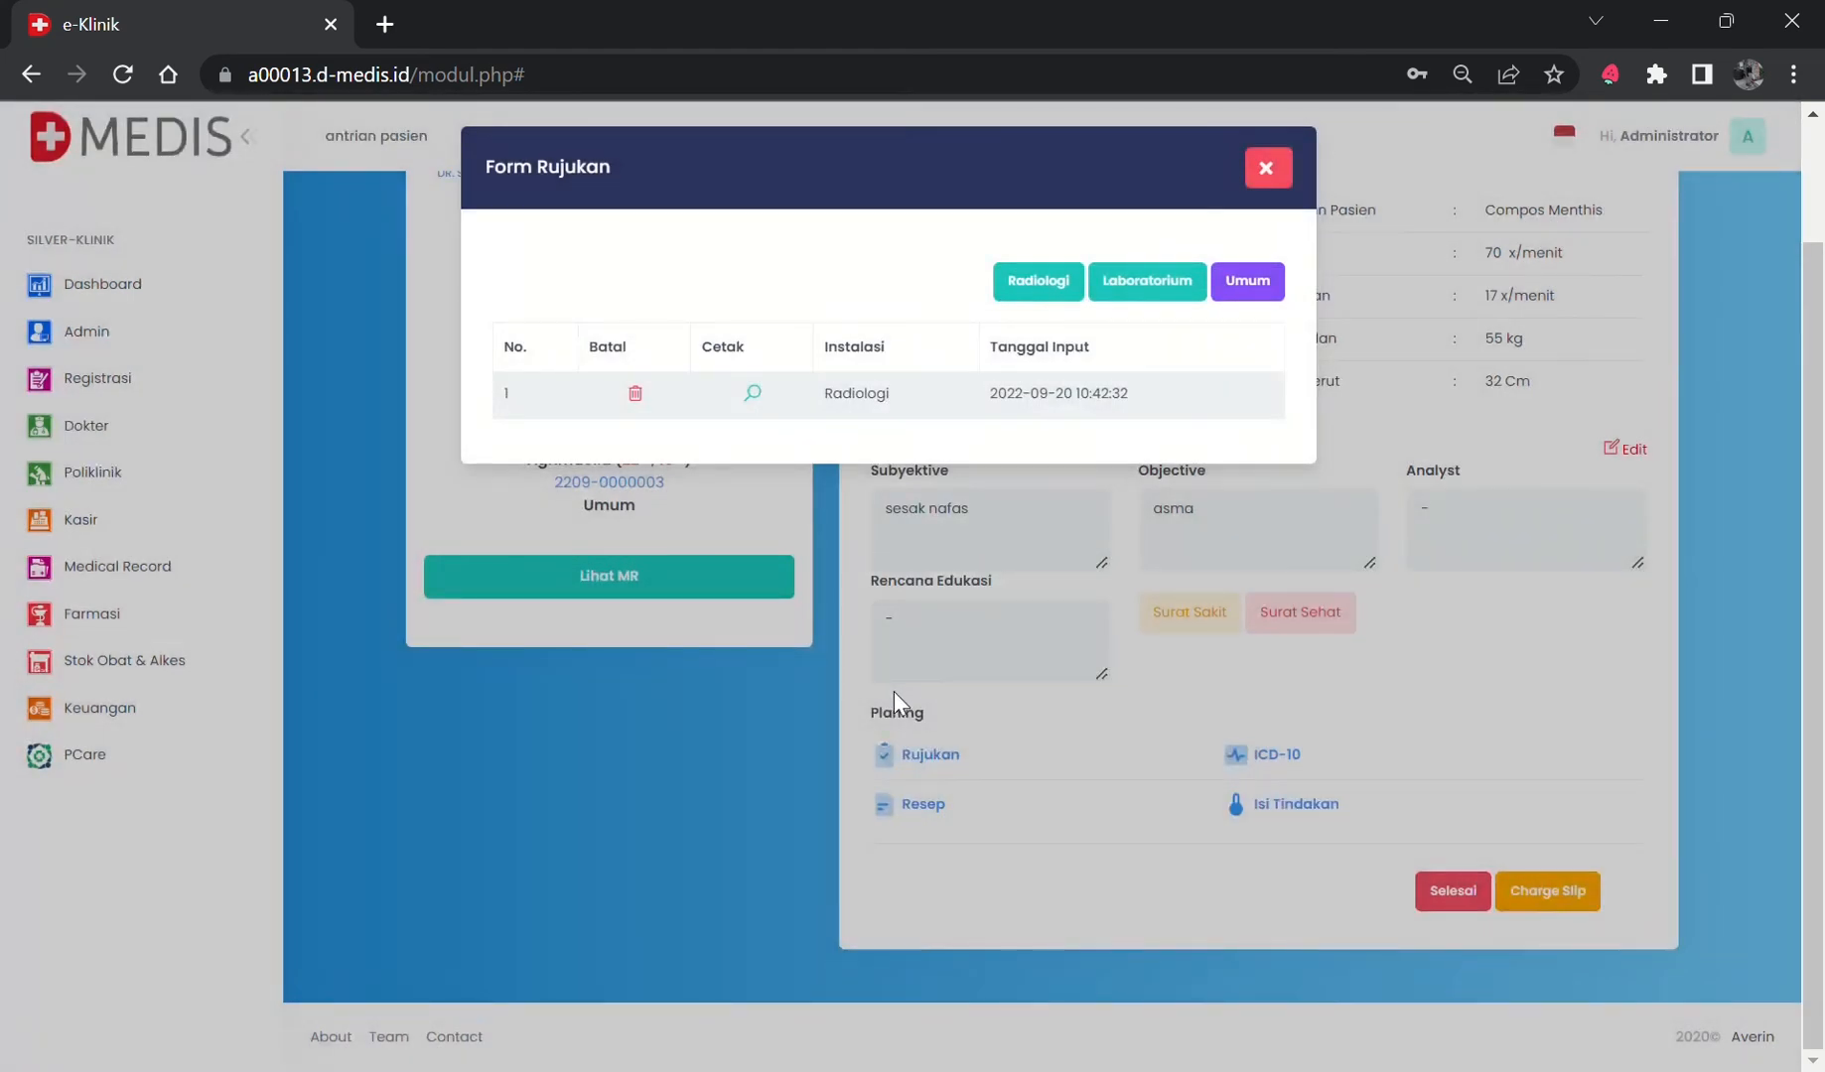
Open the radiology referral's details, print the referral letter, and close the details.
click(756, 396)
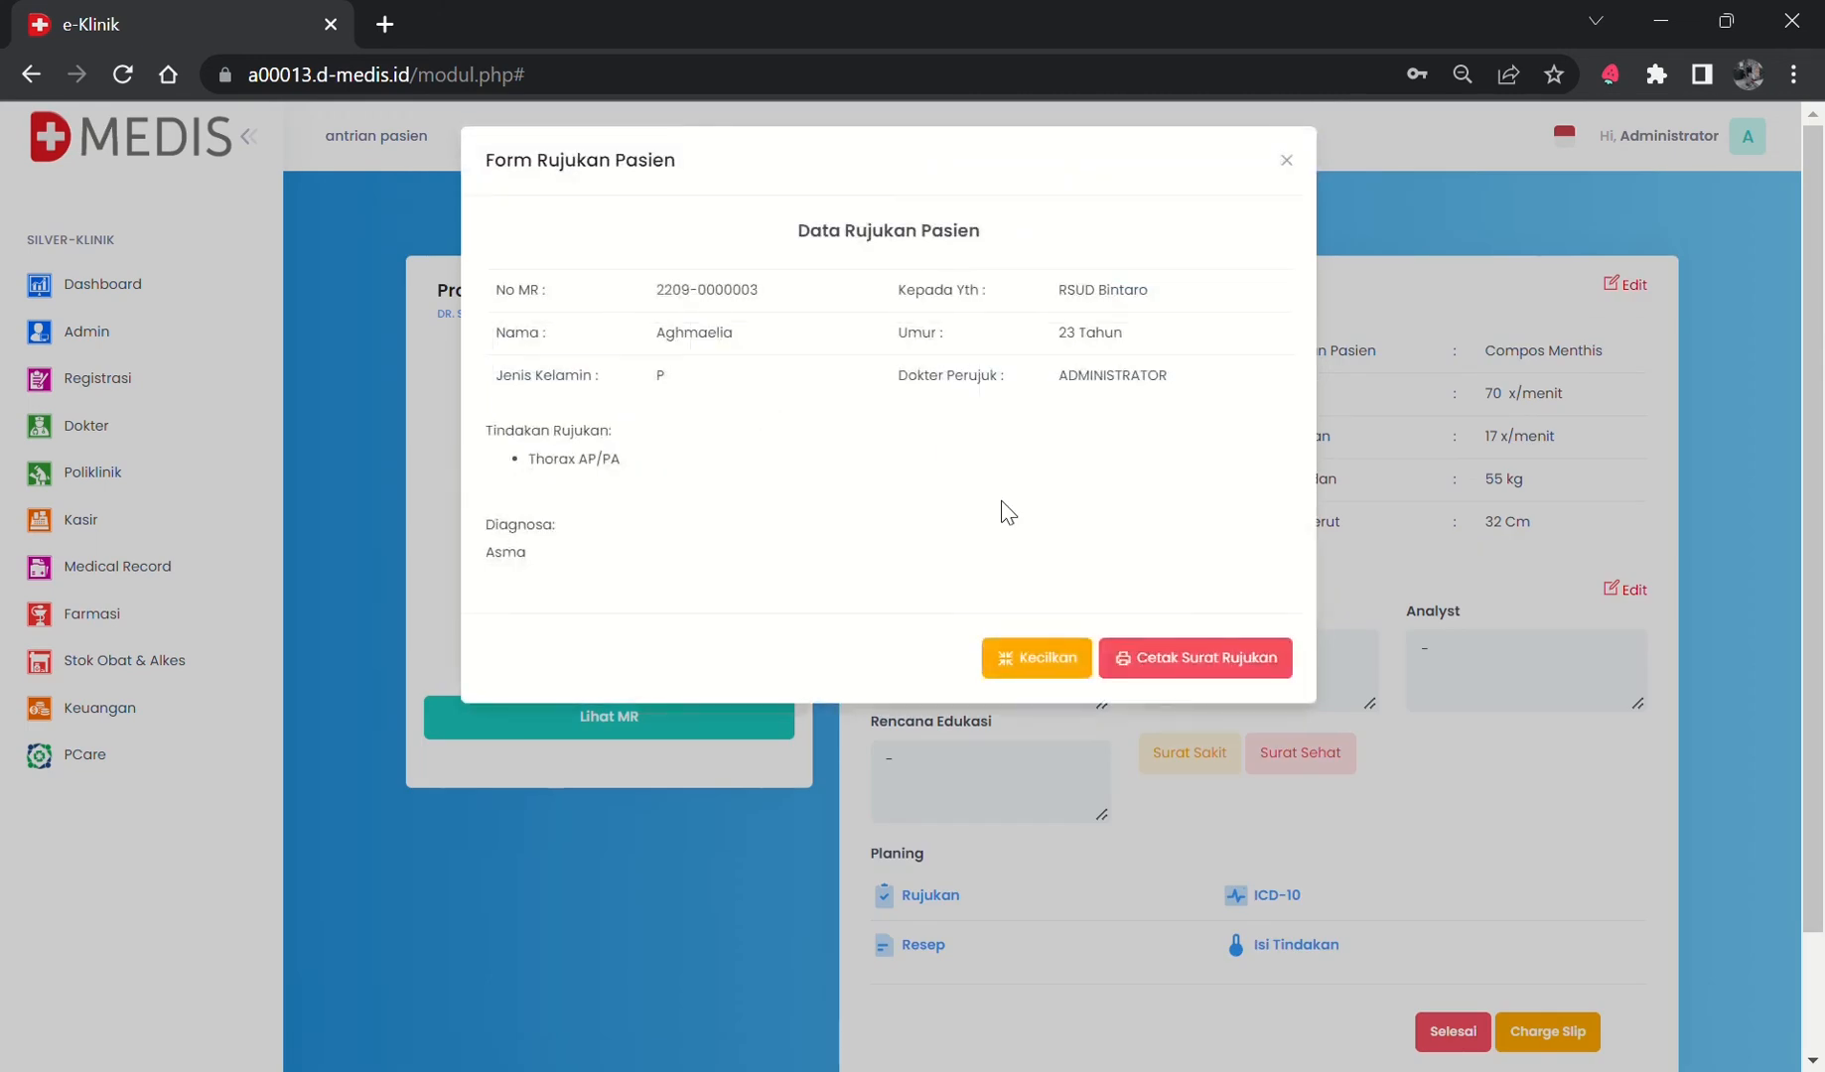
click(1192, 669)
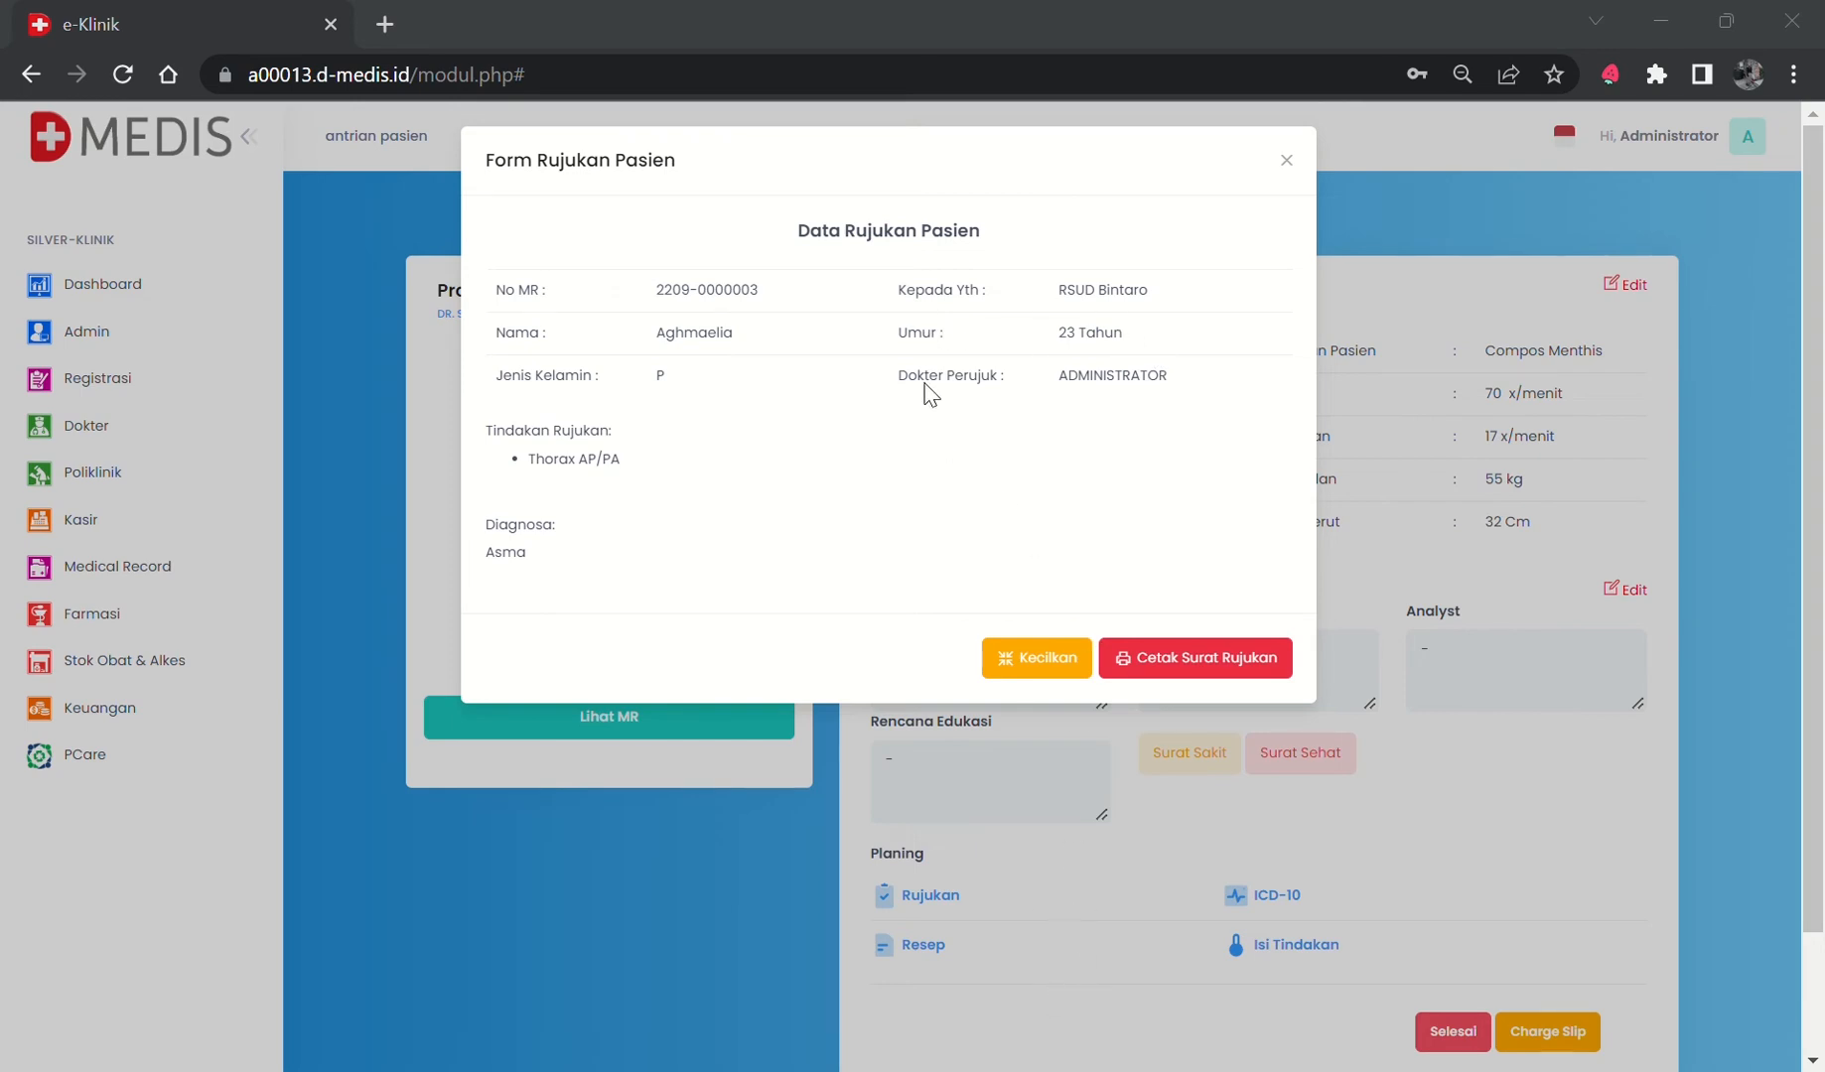
click(1286, 160)
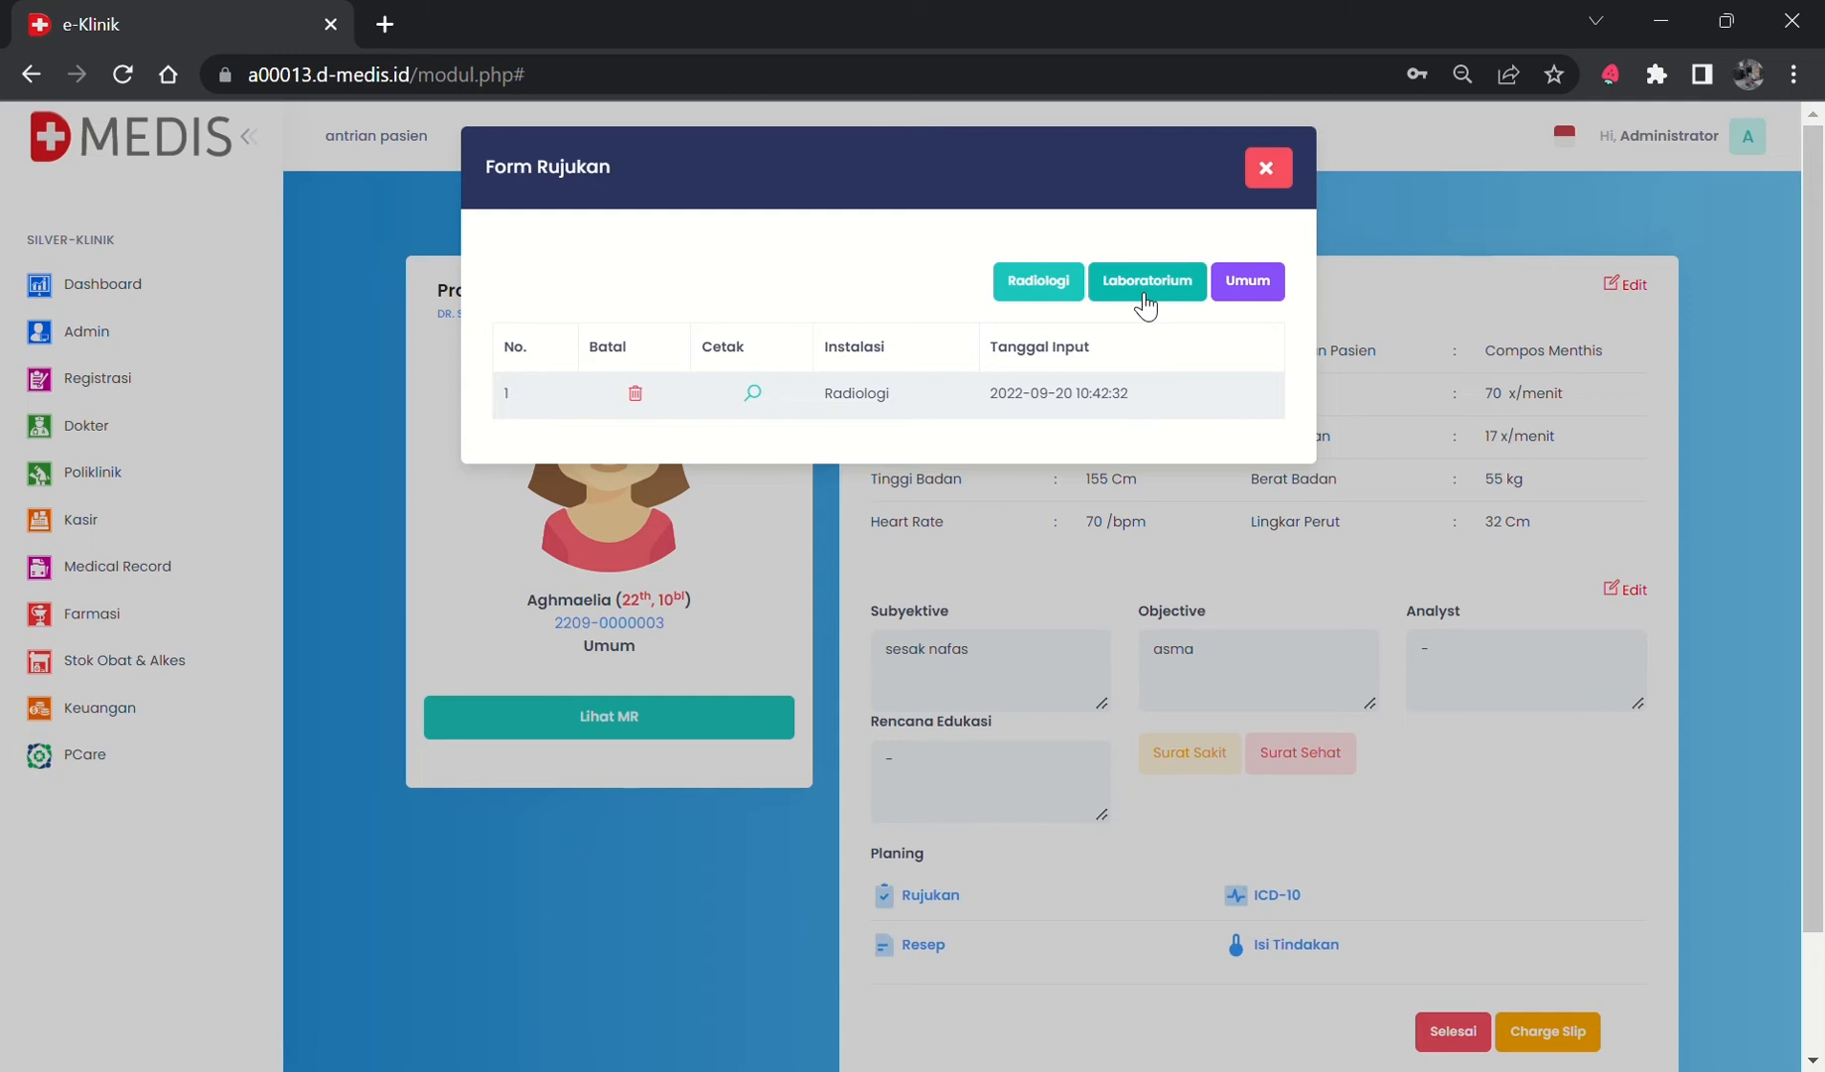
Start a Laboratorium referral in category A (Patologi Klinik), addressed to RSUD Bintaro.
click(1144, 298)
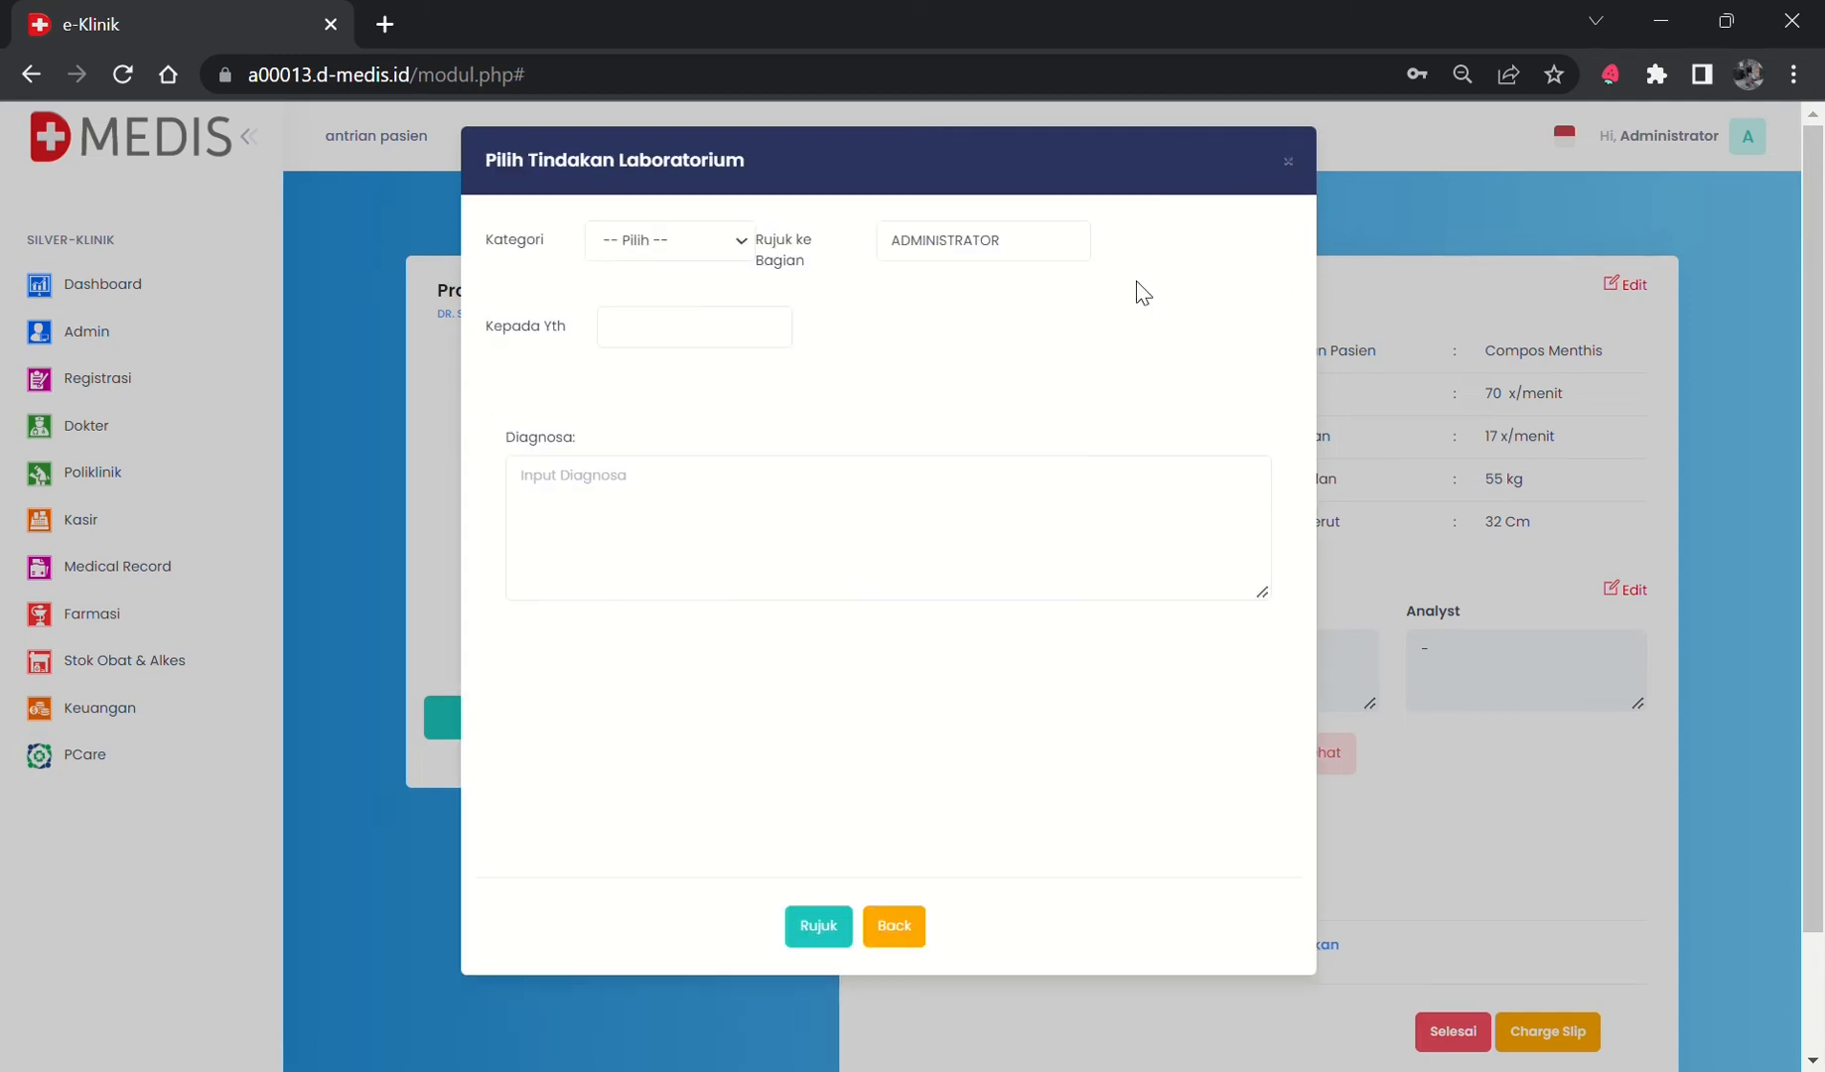
click(692, 248)
click(681, 296)
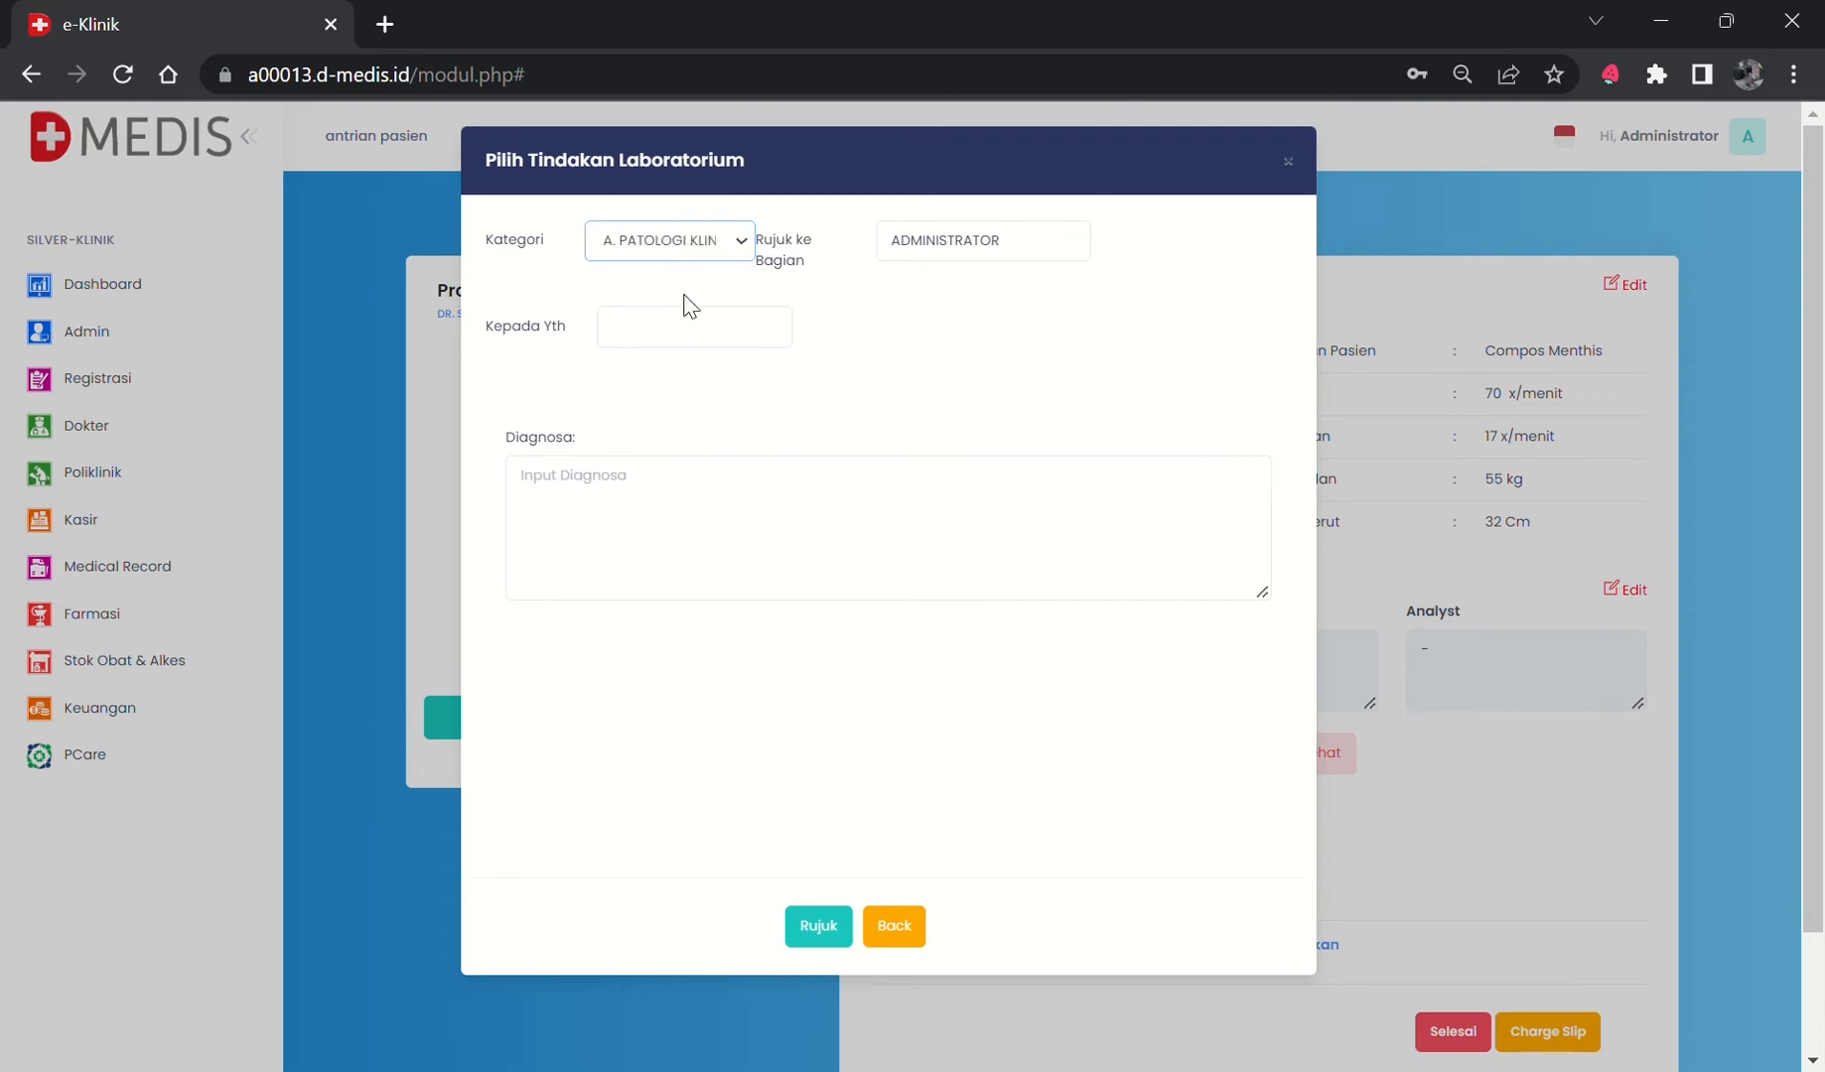
click(709, 341)
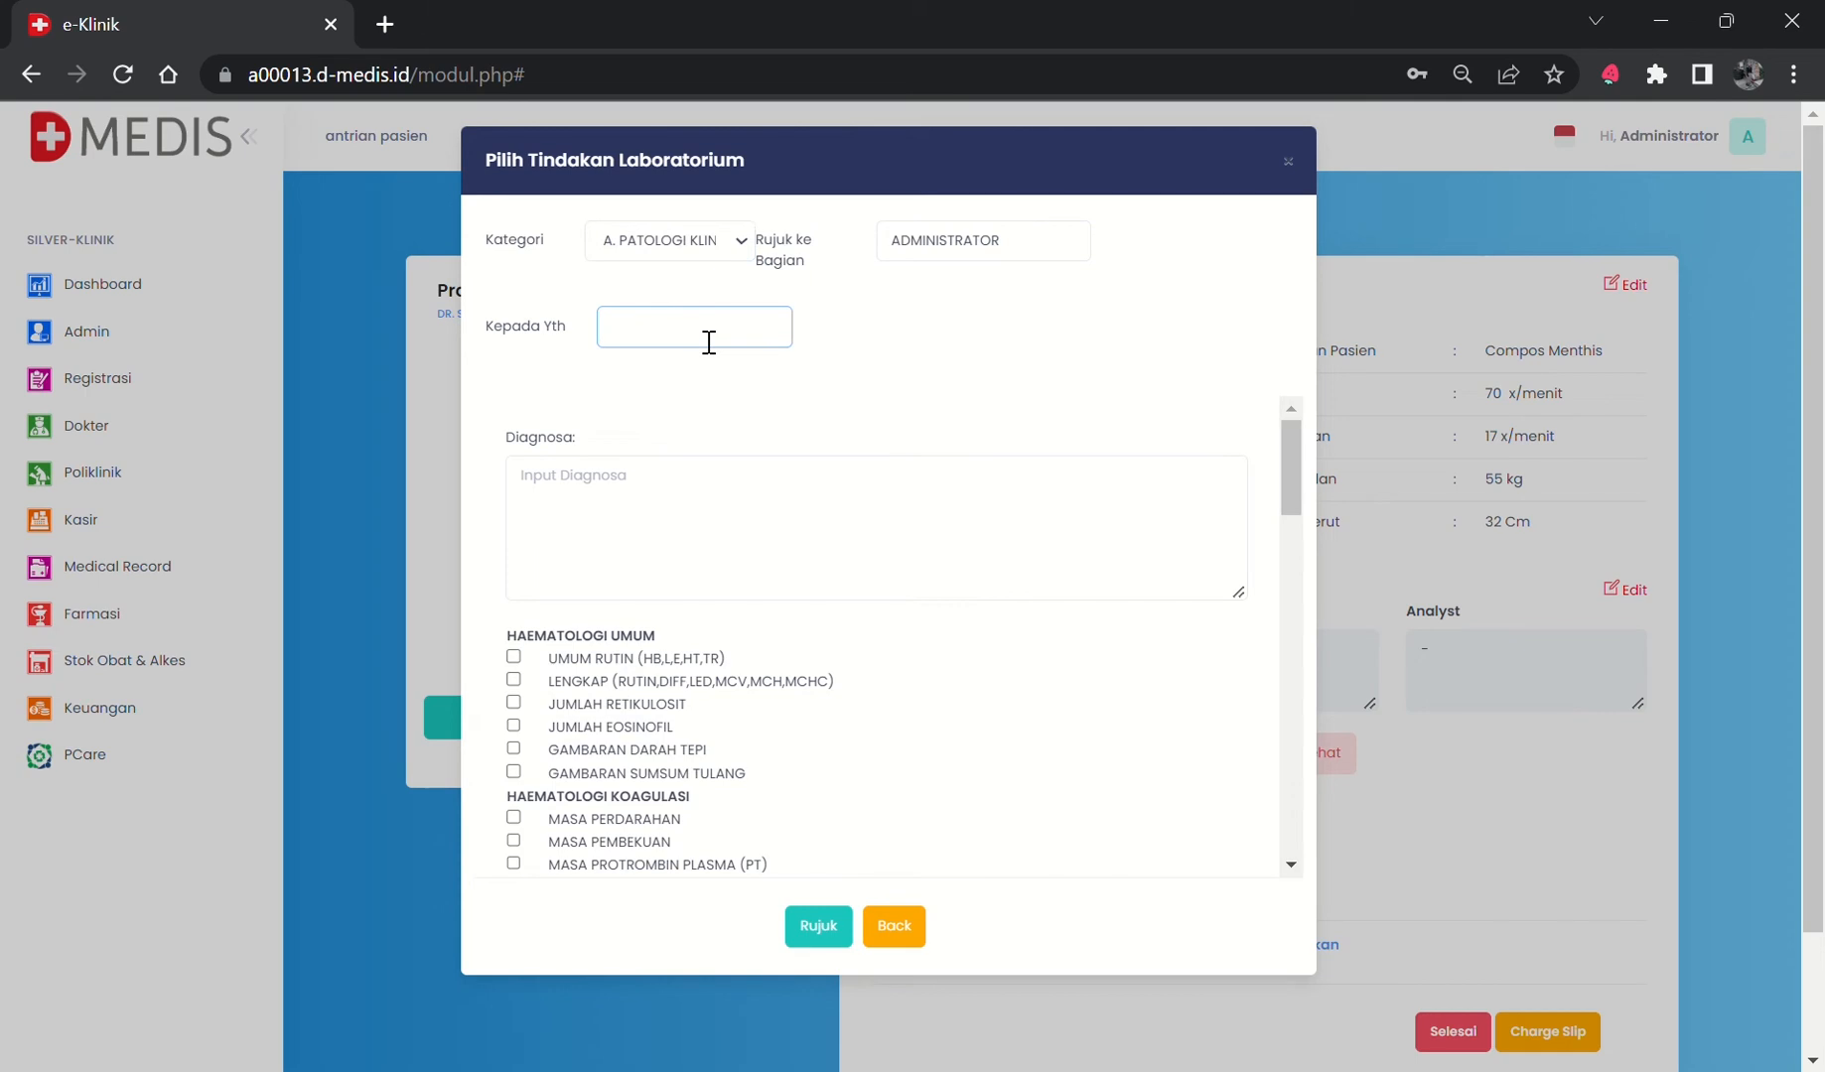
text(RSUD Bintaro)
Enter the diagnosis "Asma" in the laboratory referral, choose UMUM RUTIN (HB,L,E,HT,TR), and save the referral.
click(717, 508)
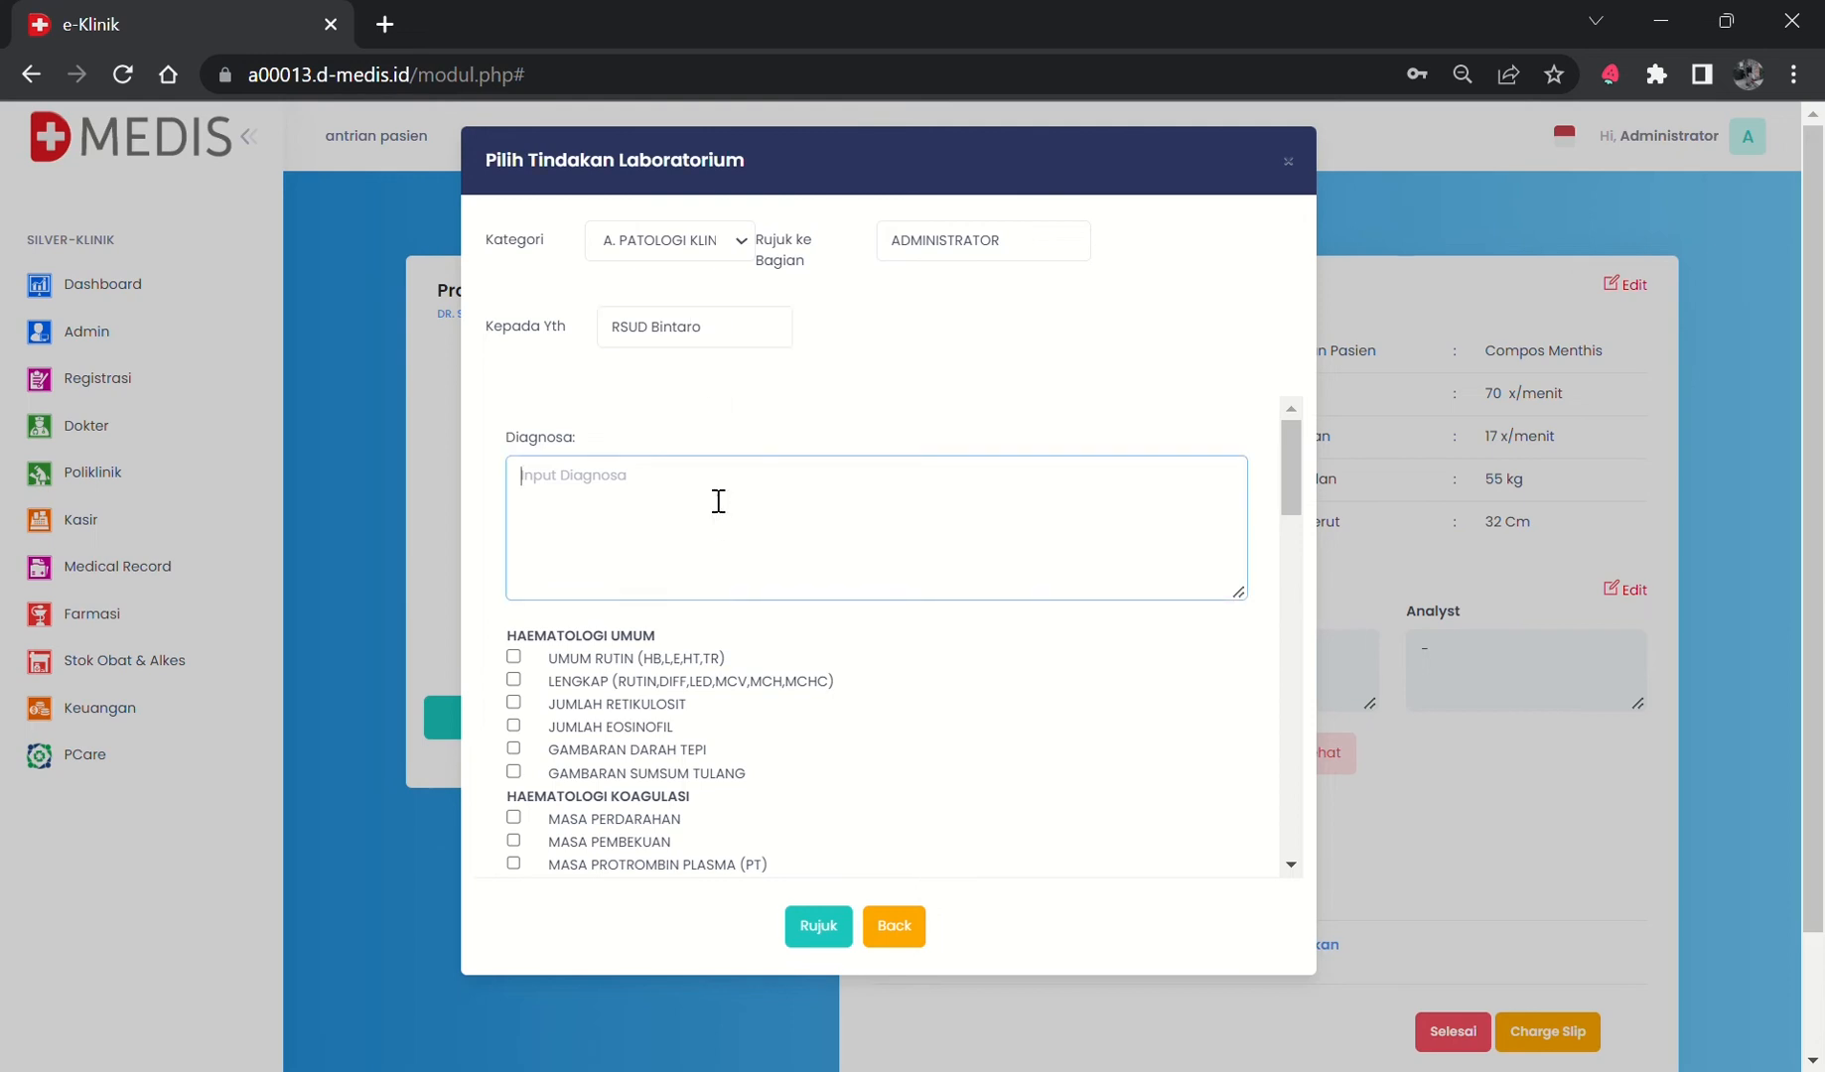
text(Asma)
click(513, 658)
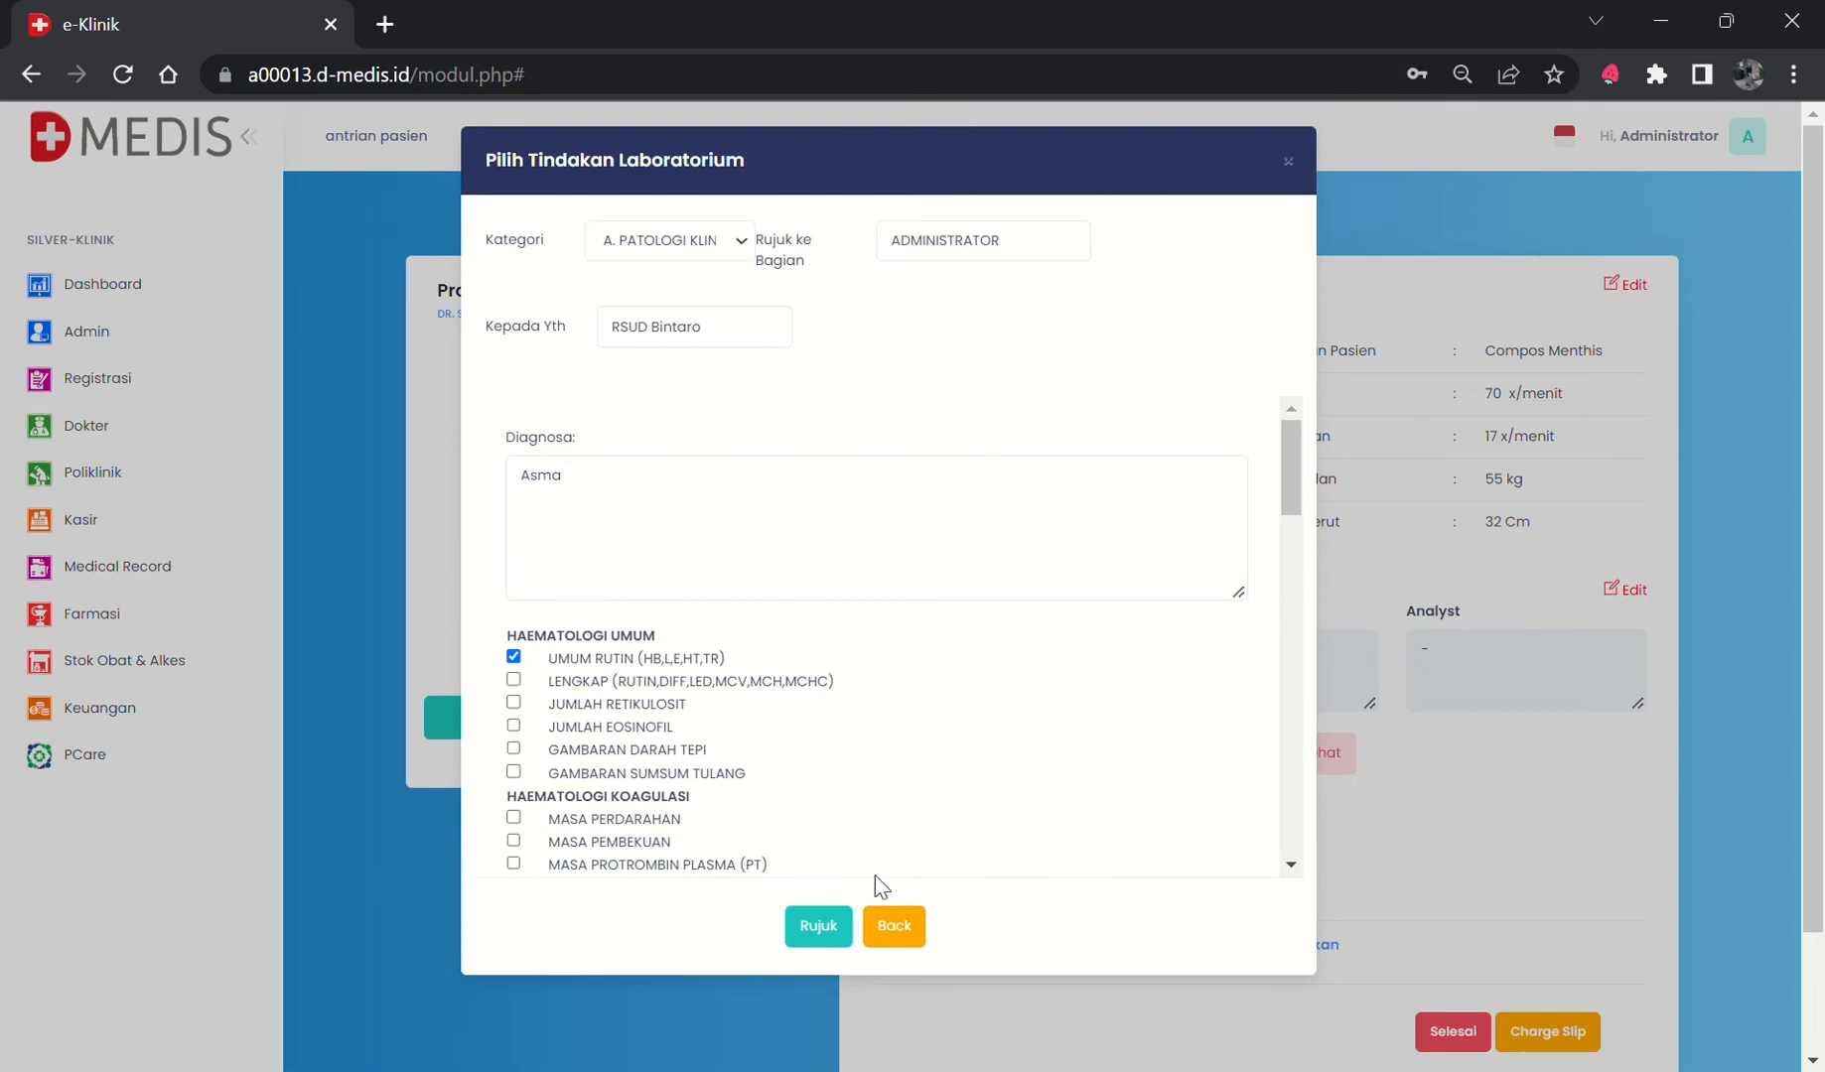
click(829, 928)
click(860, 716)
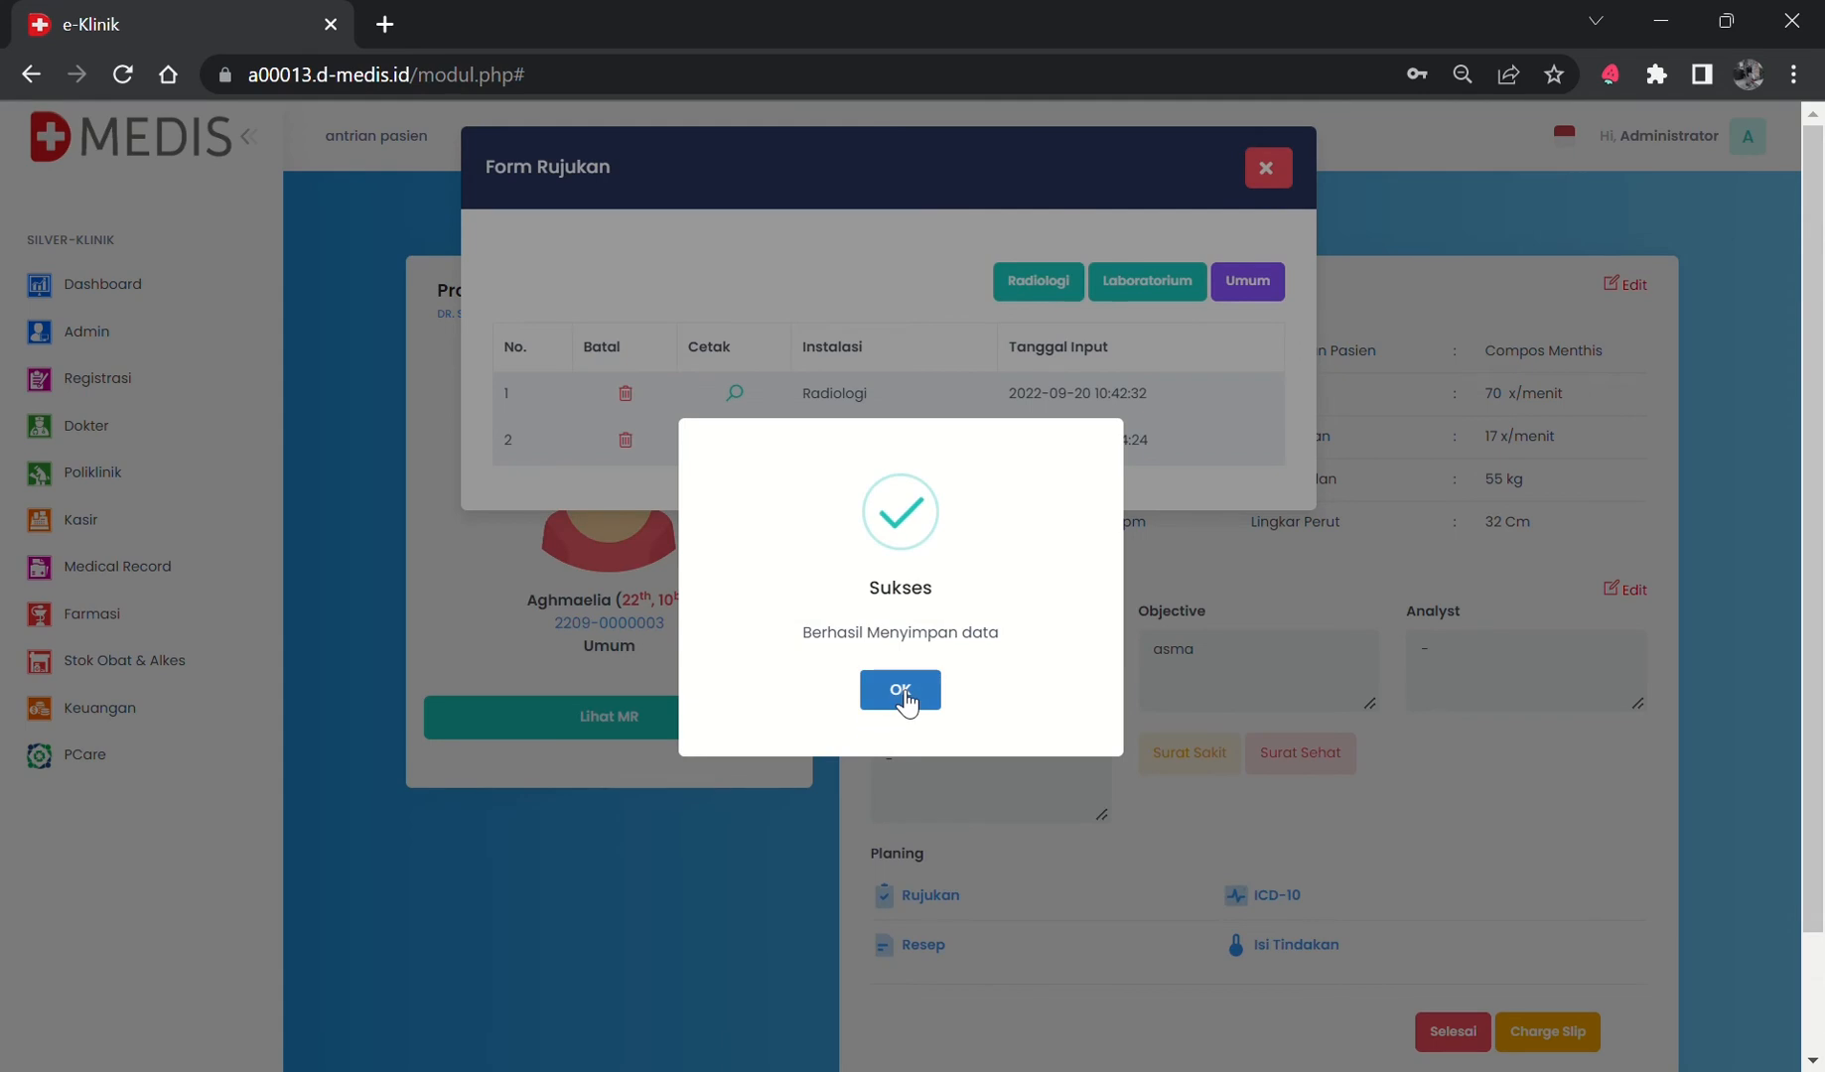
click(900, 692)
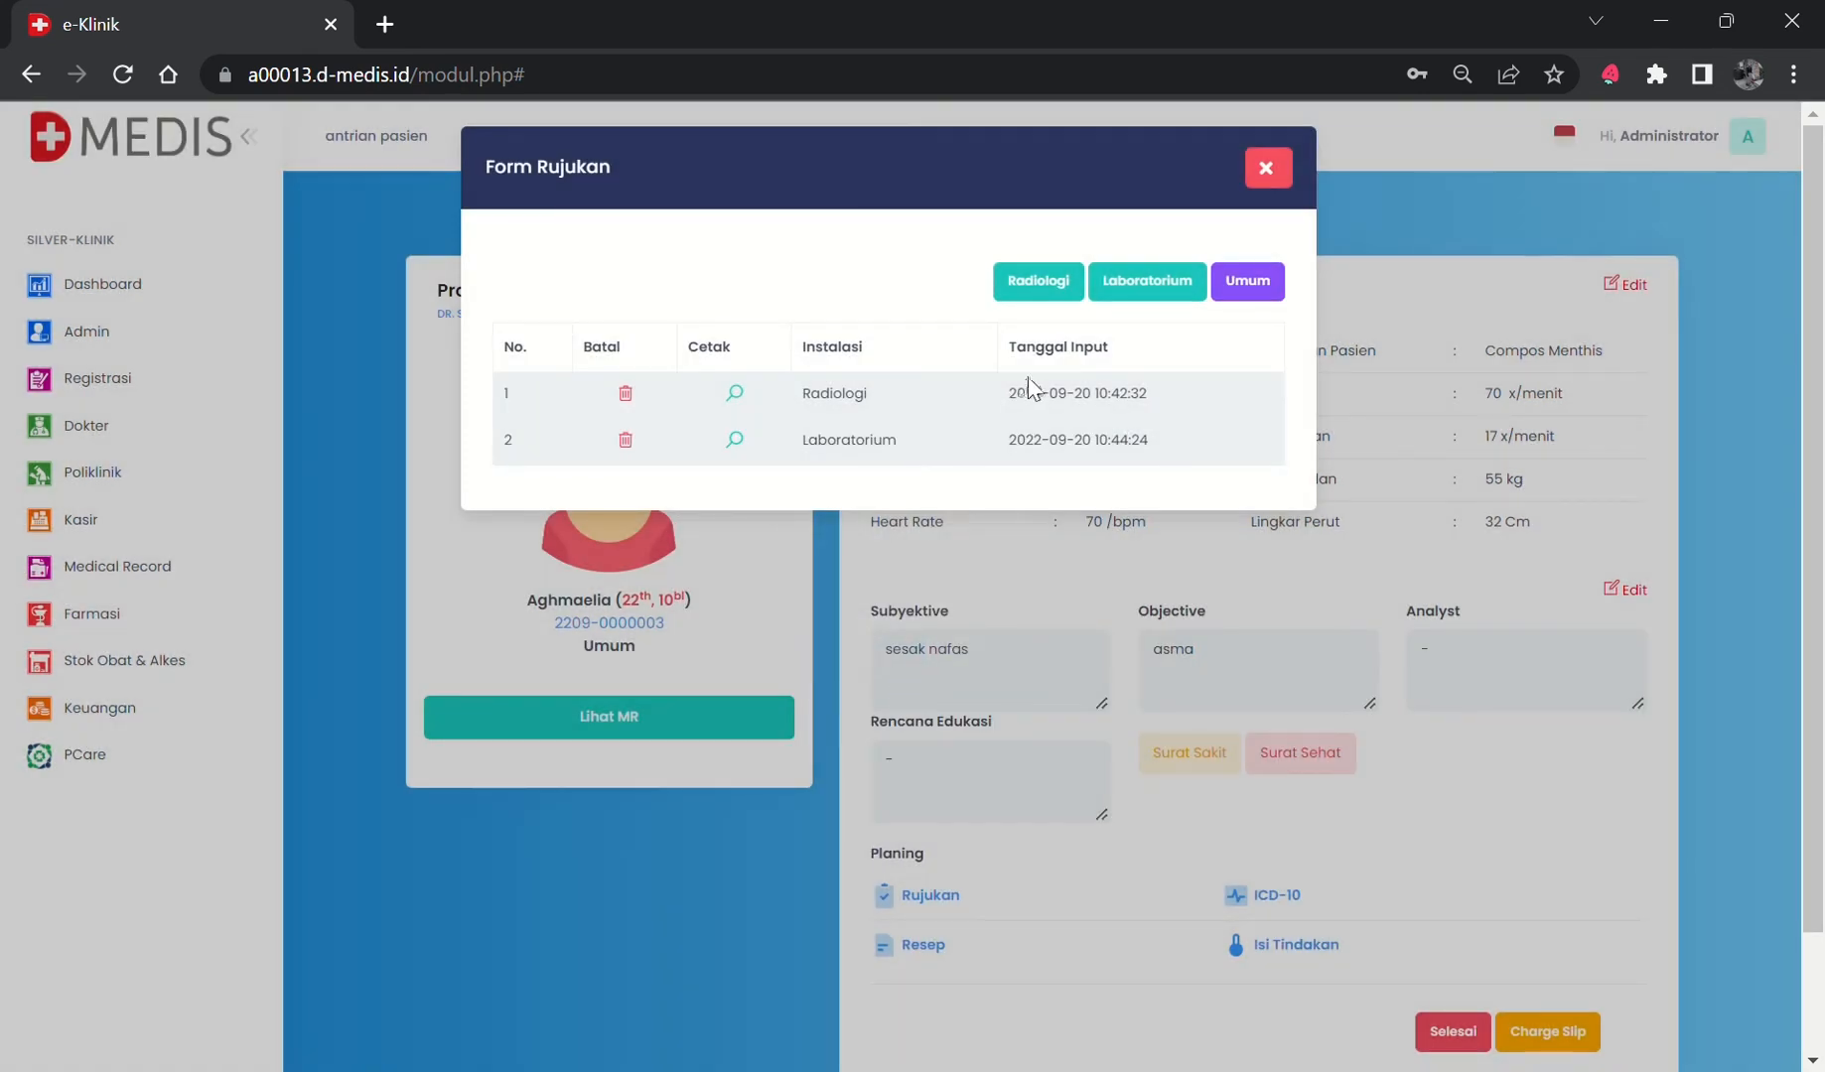
Fill in a general referral to Spesialis Paru at RSUD Bintaro with the diagnosis "Asma", and print the letter.
click(1247, 281)
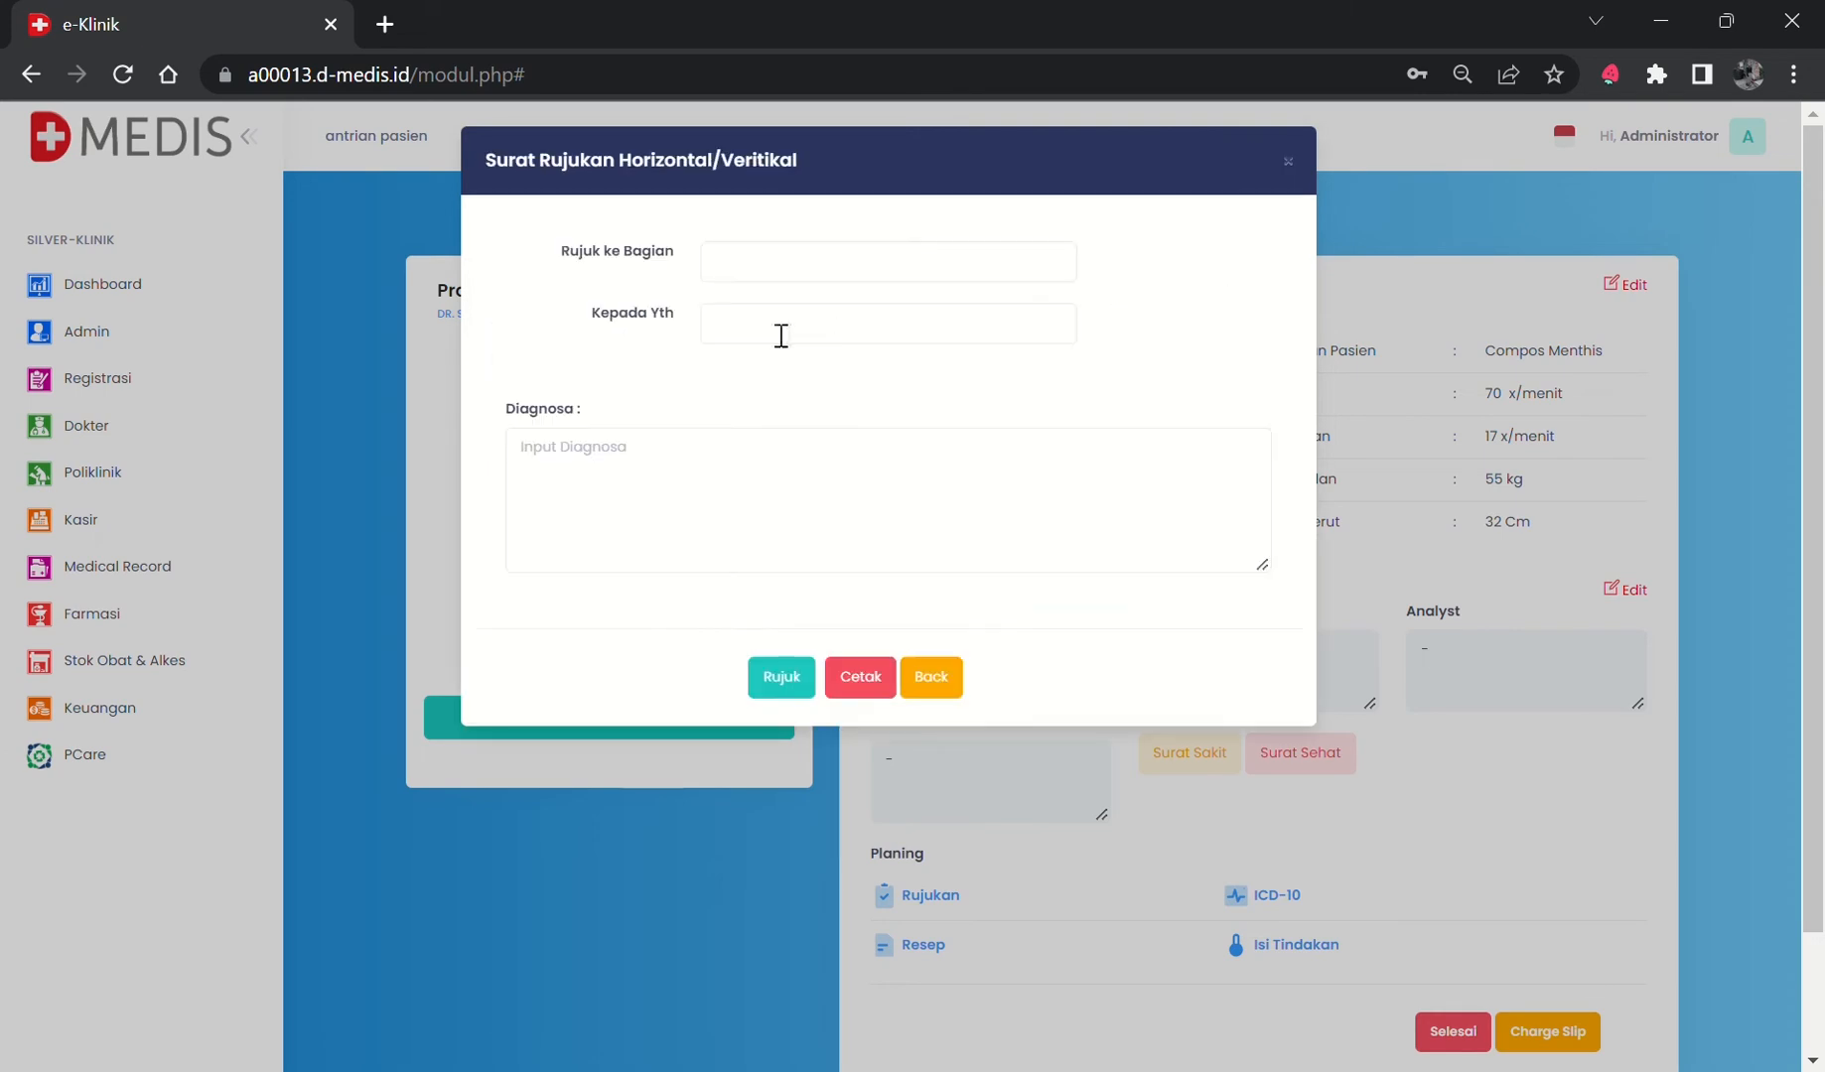
click(773, 278)
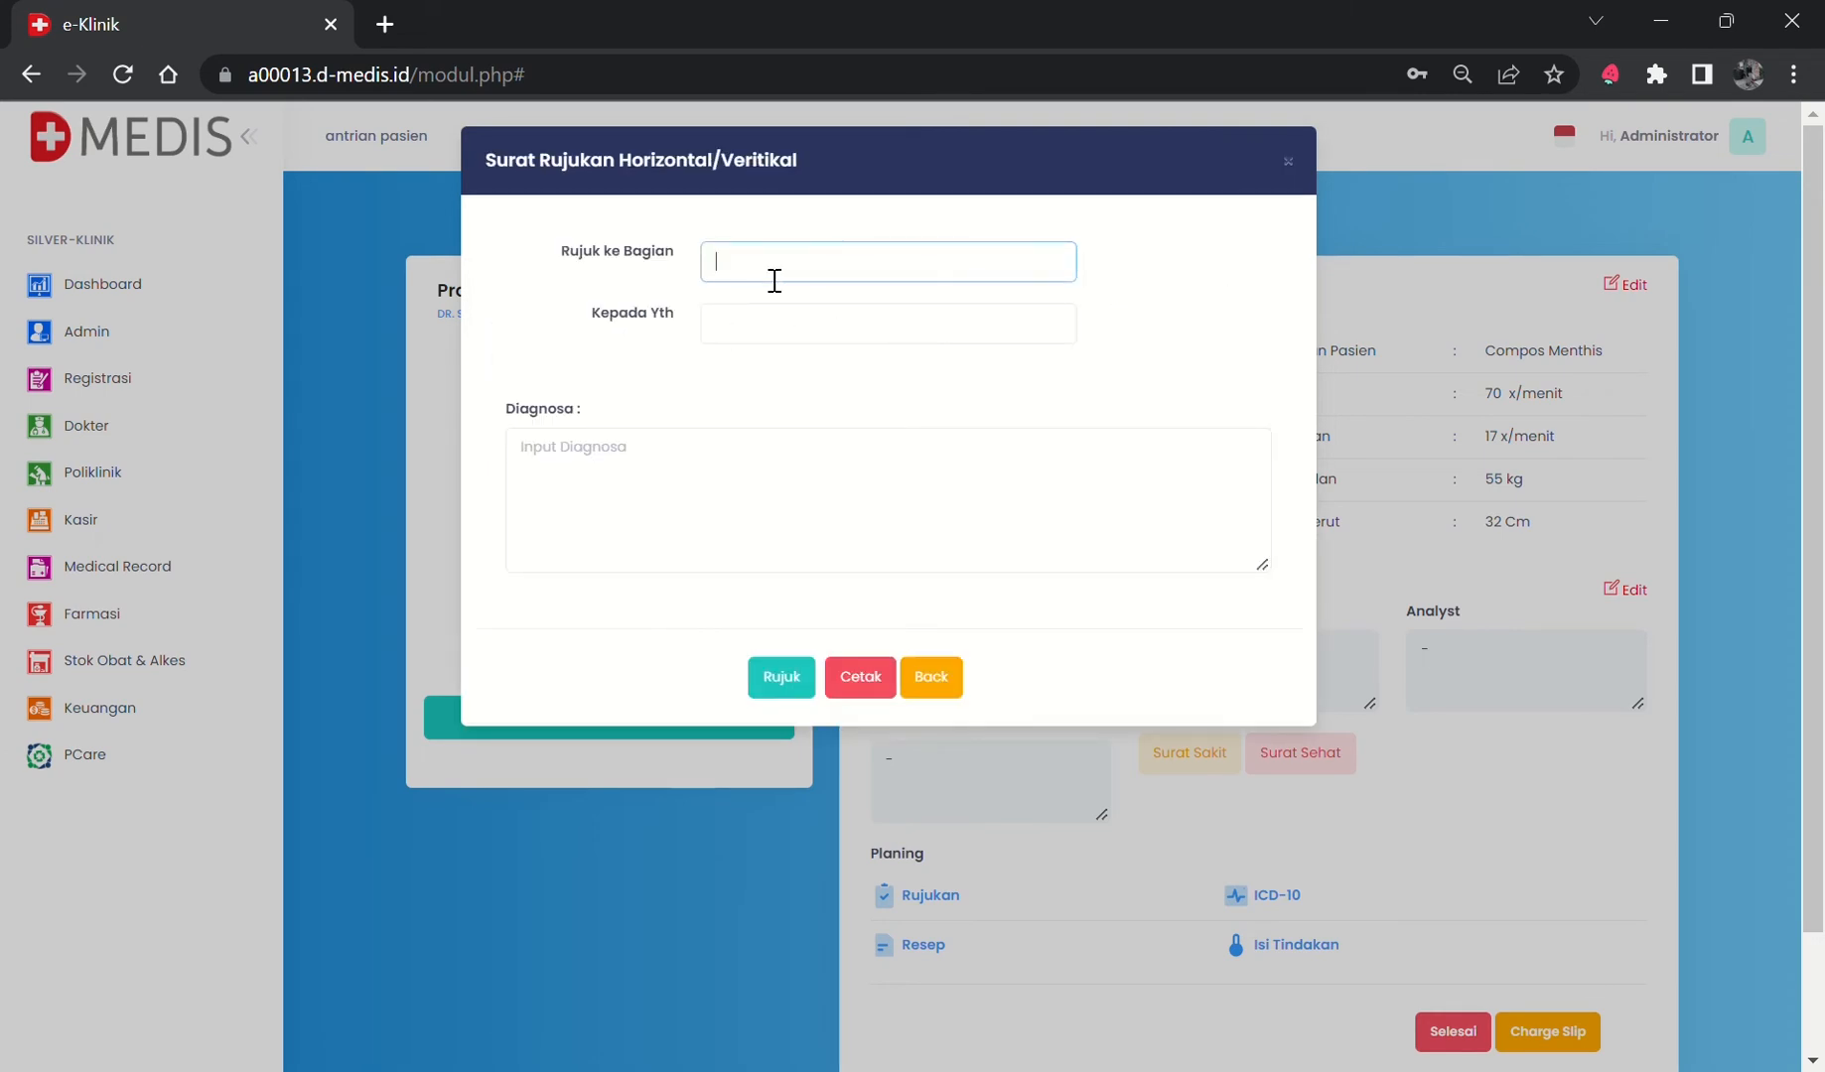
text(Spesialis Paru)
click(763, 352)
text(RSUD b)
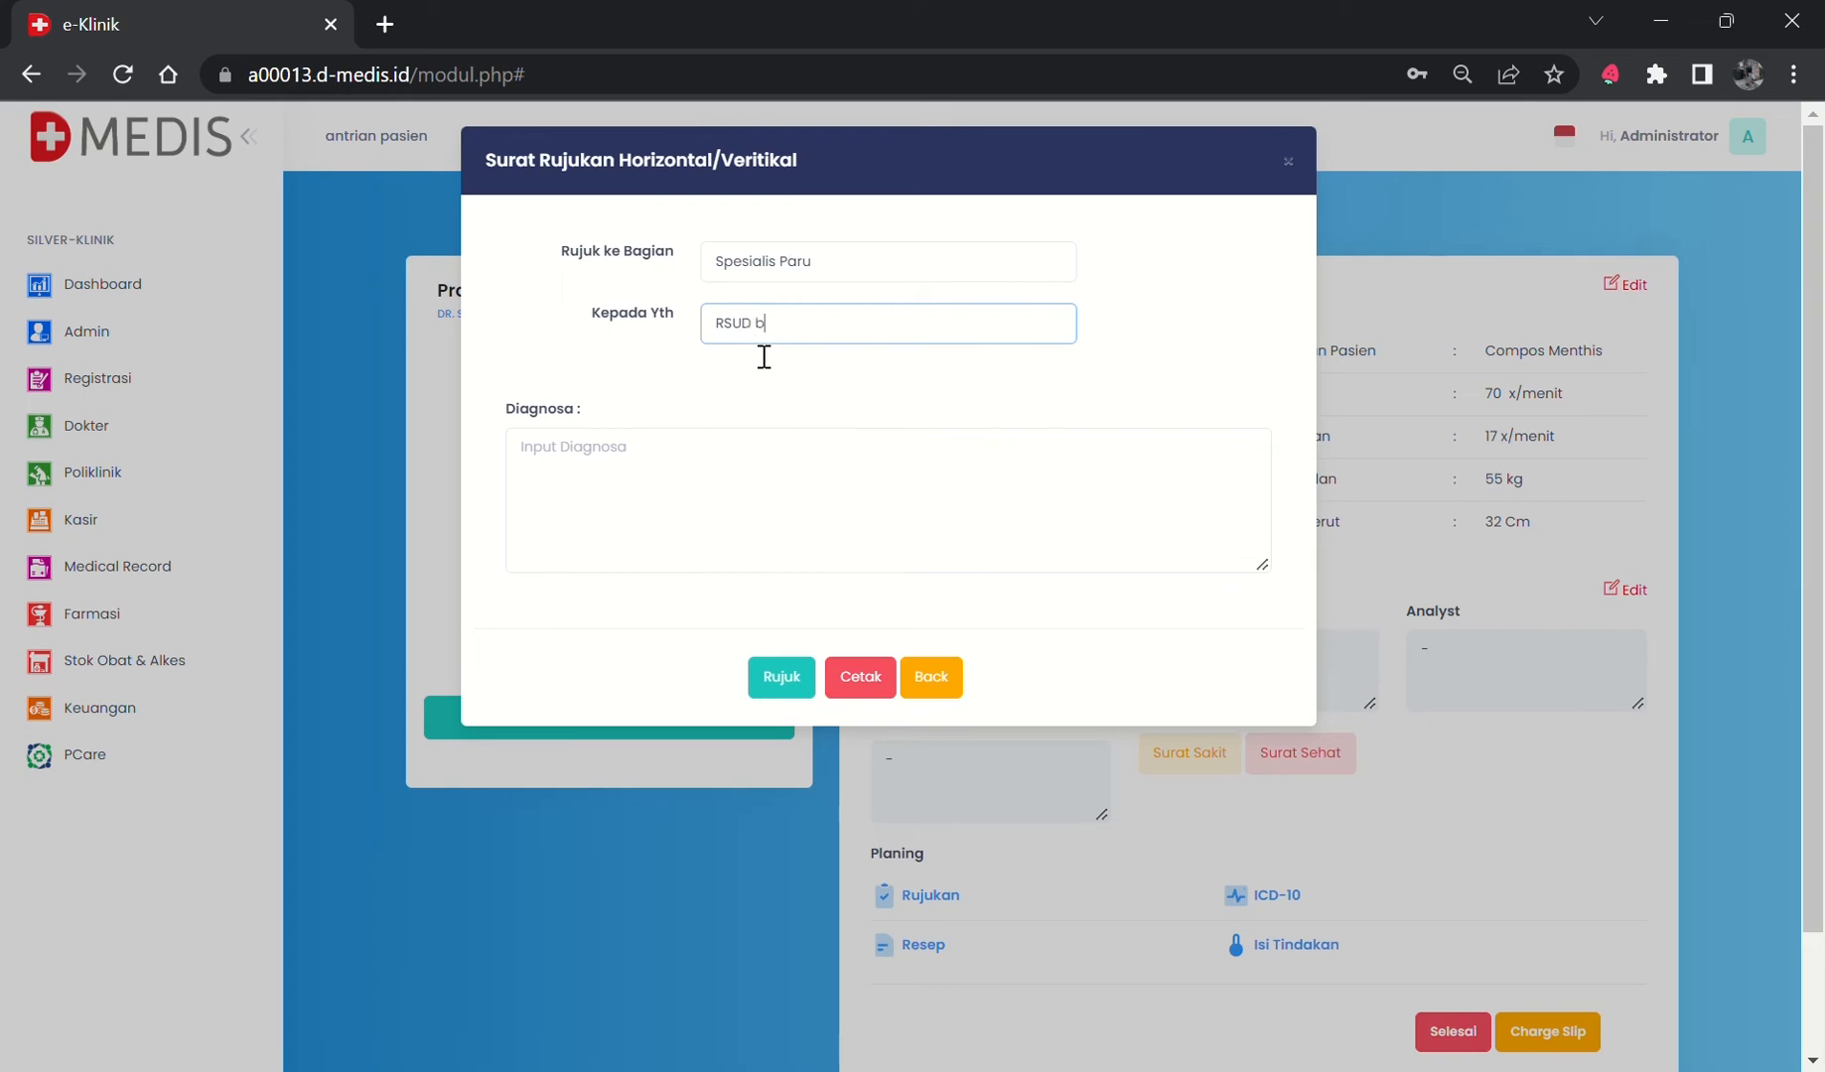
text(intaro)
click(672, 471)
text(Asma)
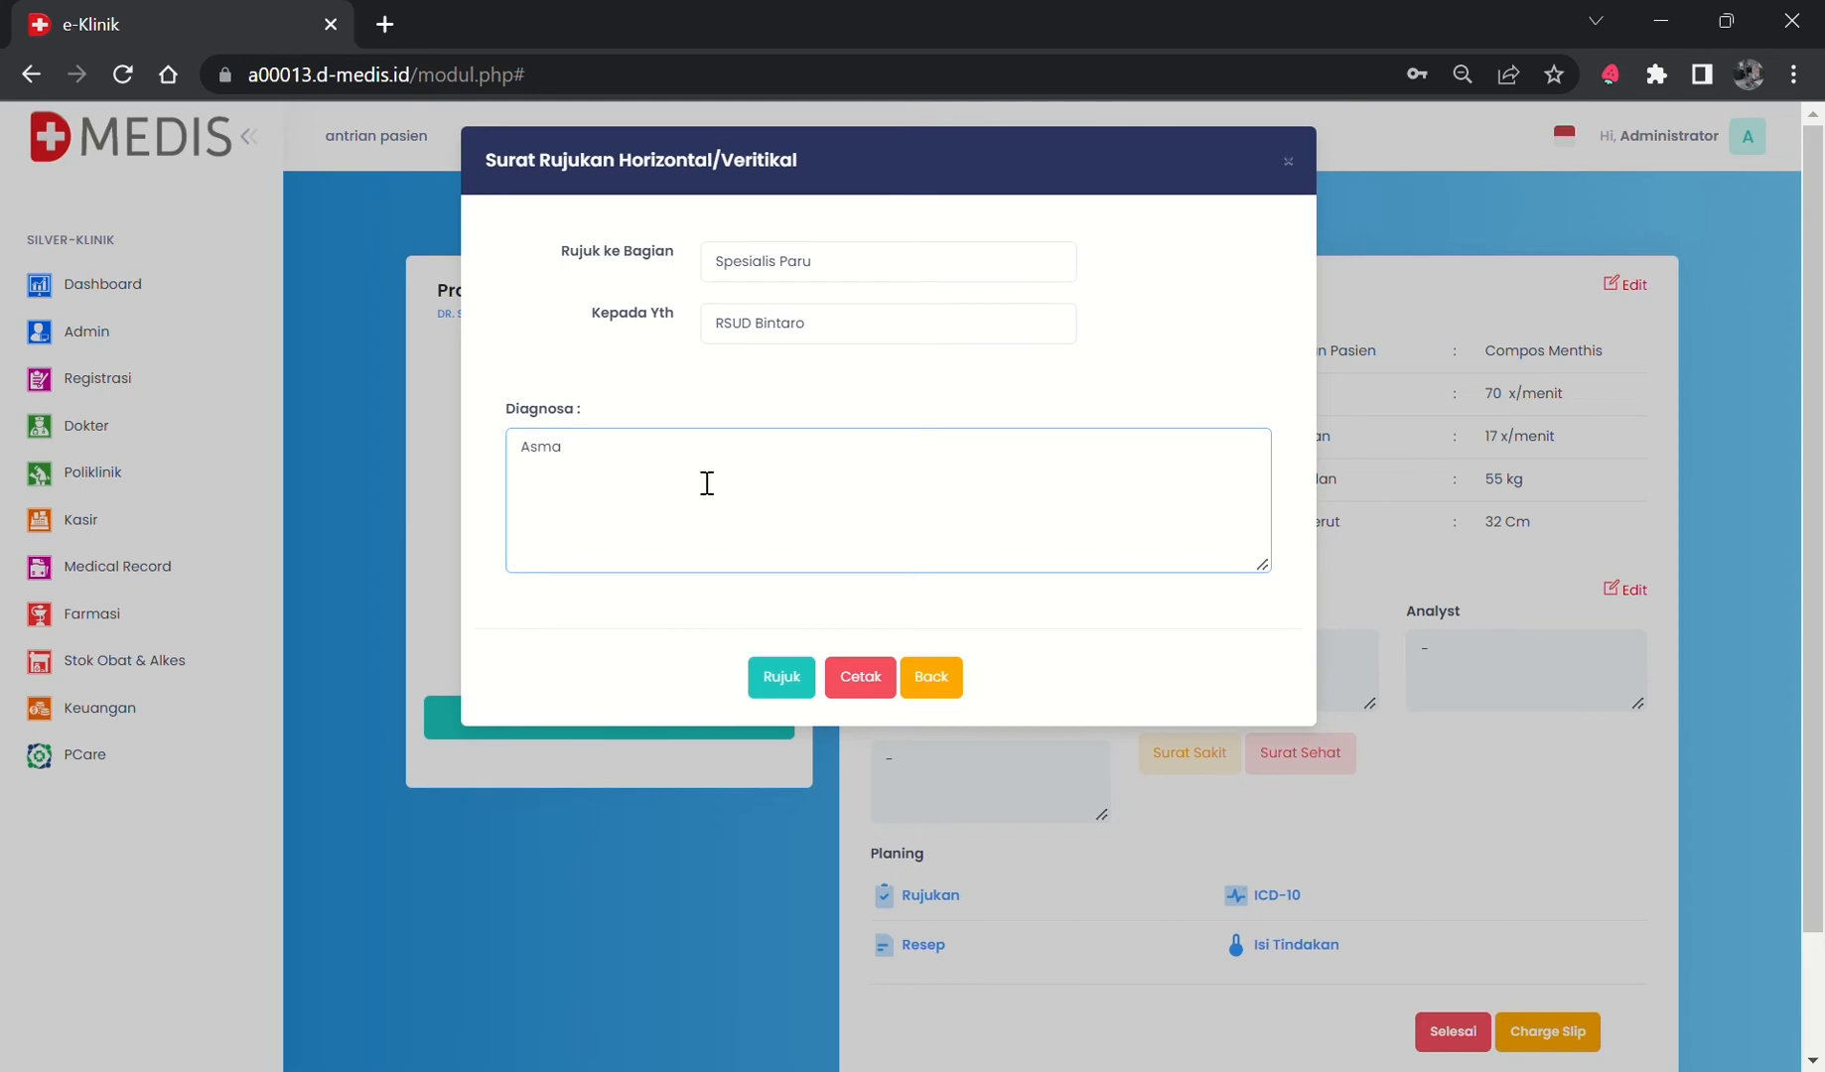
click(866, 685)
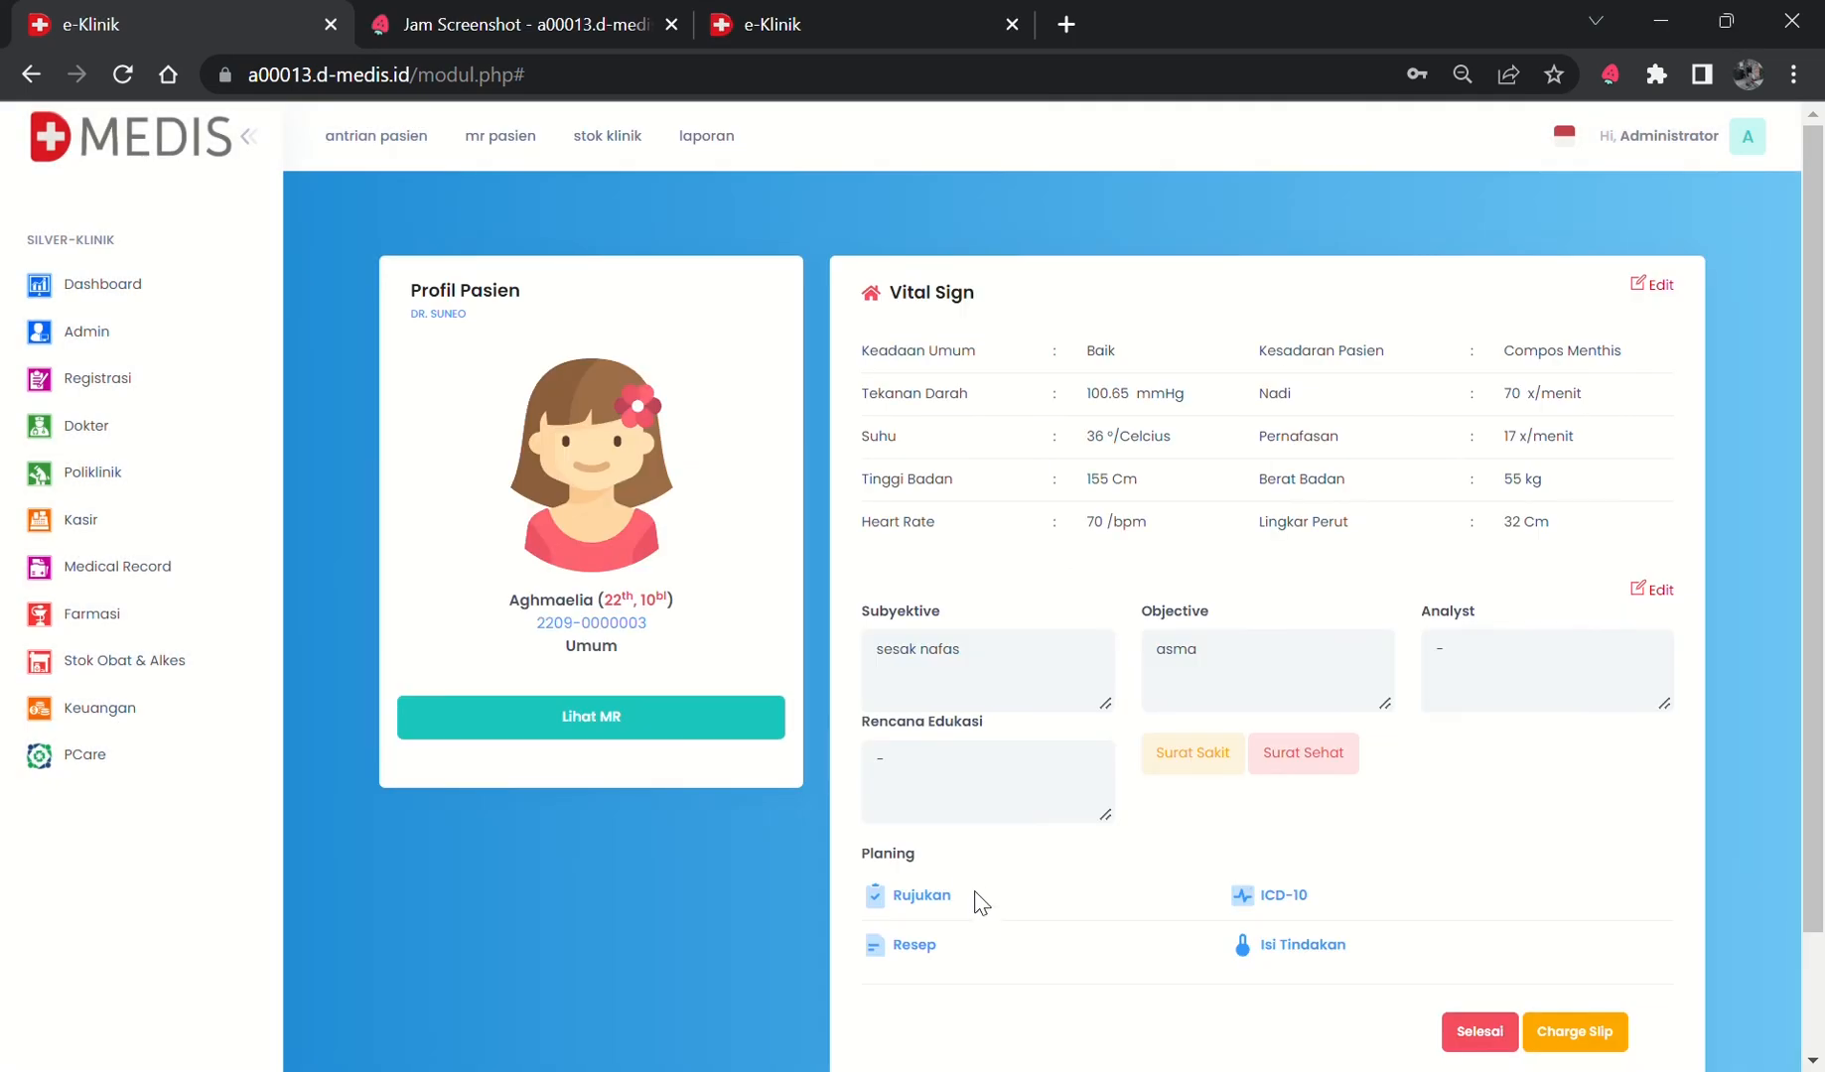
Add one PASANG INFUS + OBSERVASI ONE DAY procedure to the patient's treatments, confirm it, and close the treatment form.
click(1278, 949)
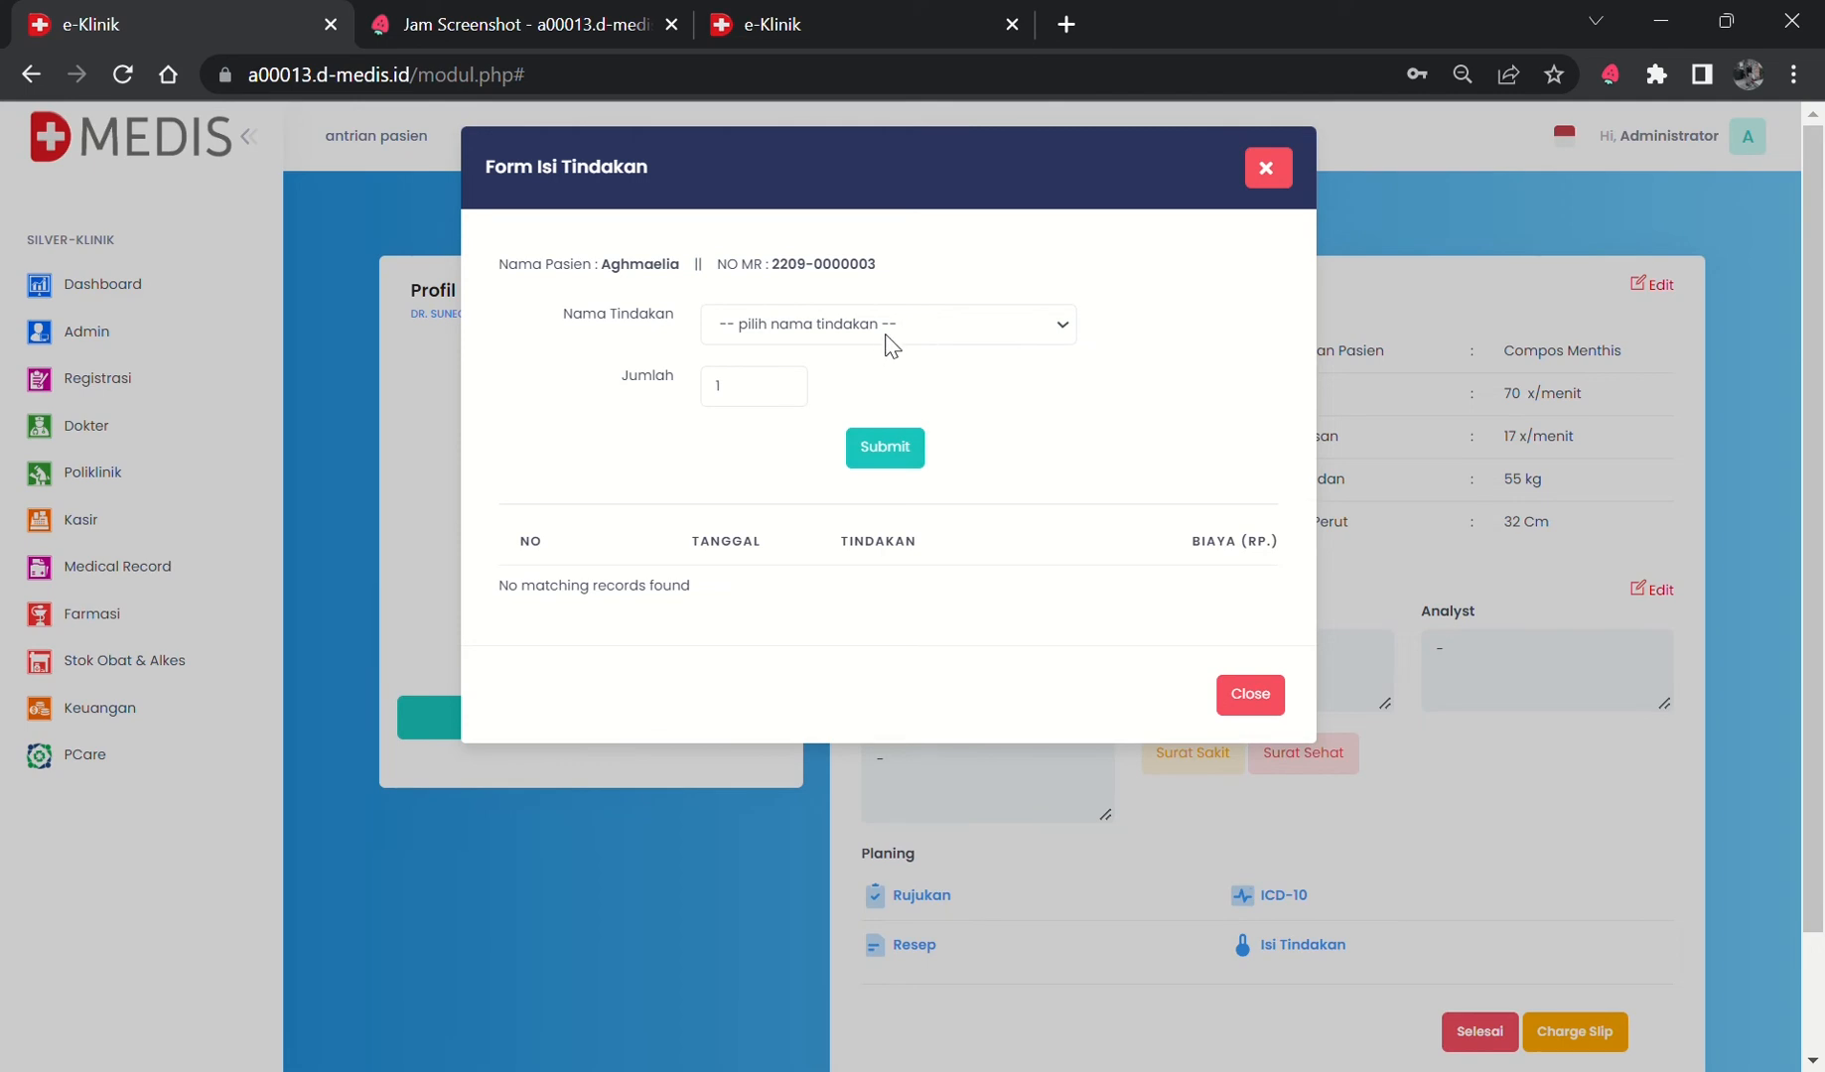
click(804, 325)
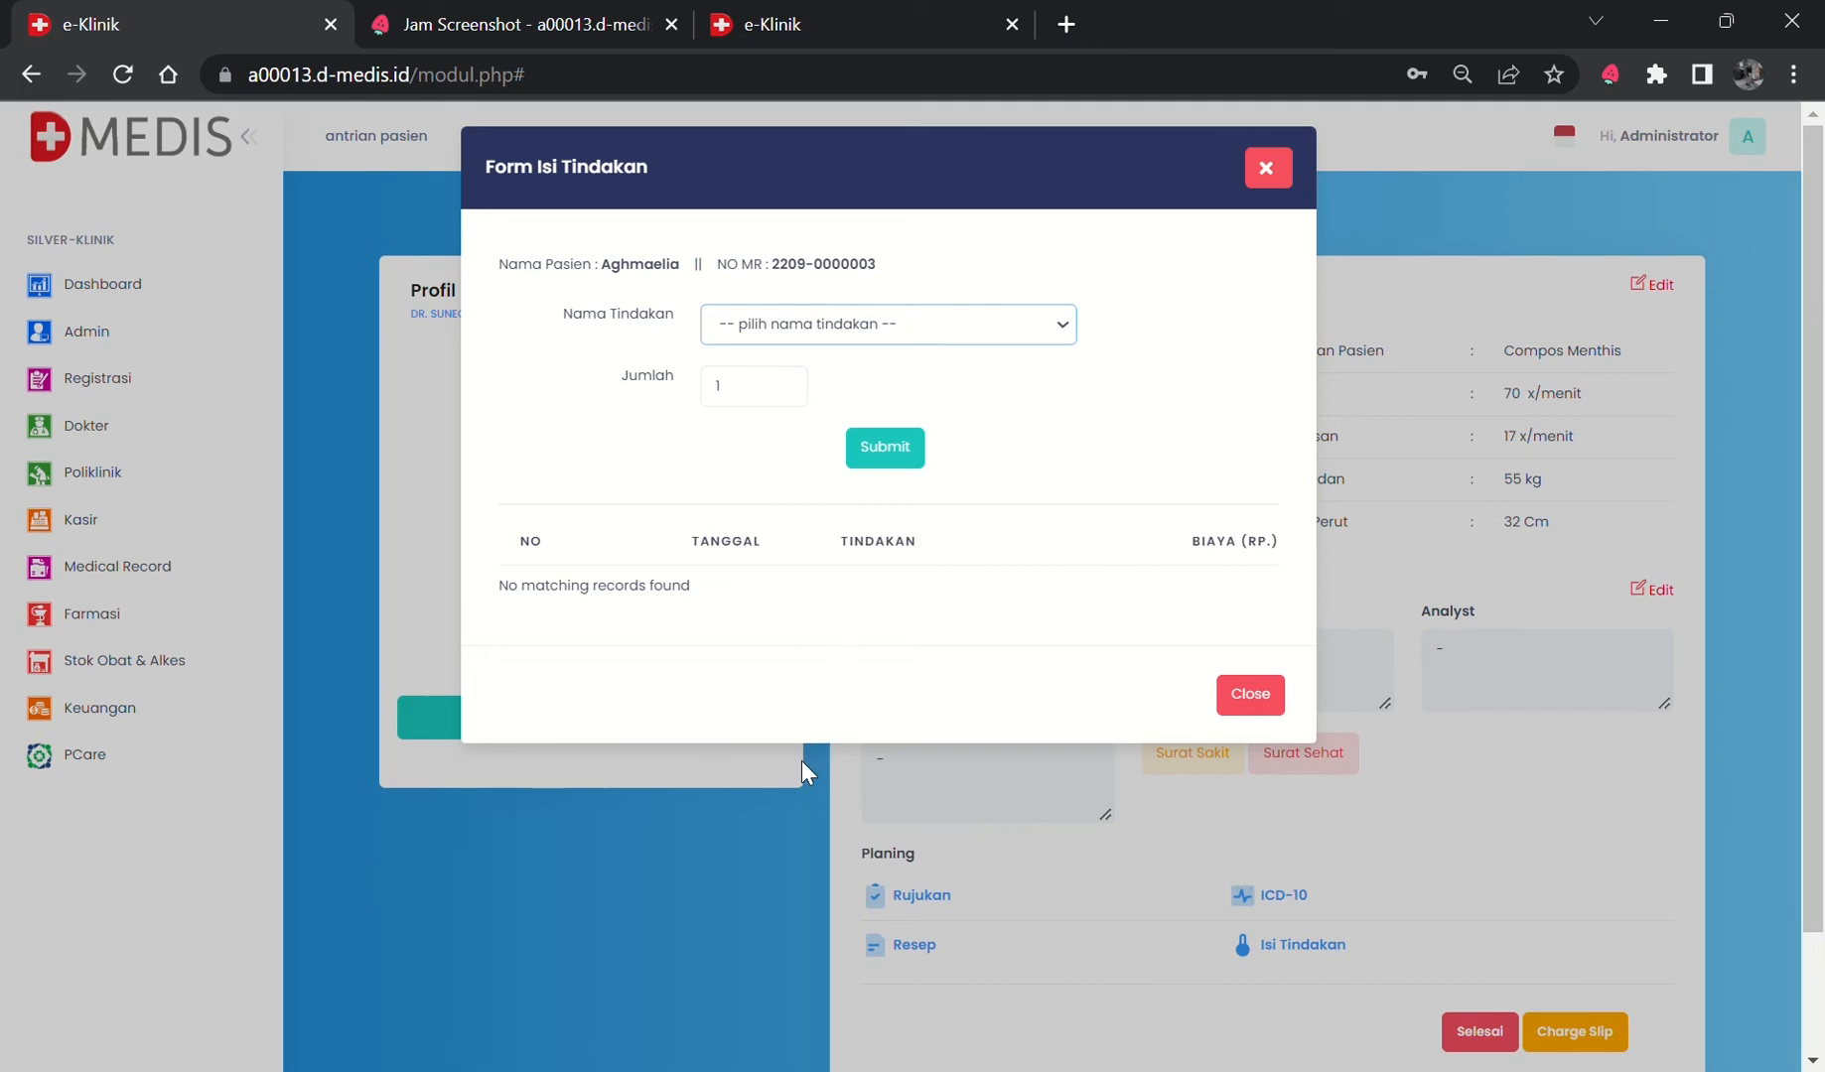
key(Down)
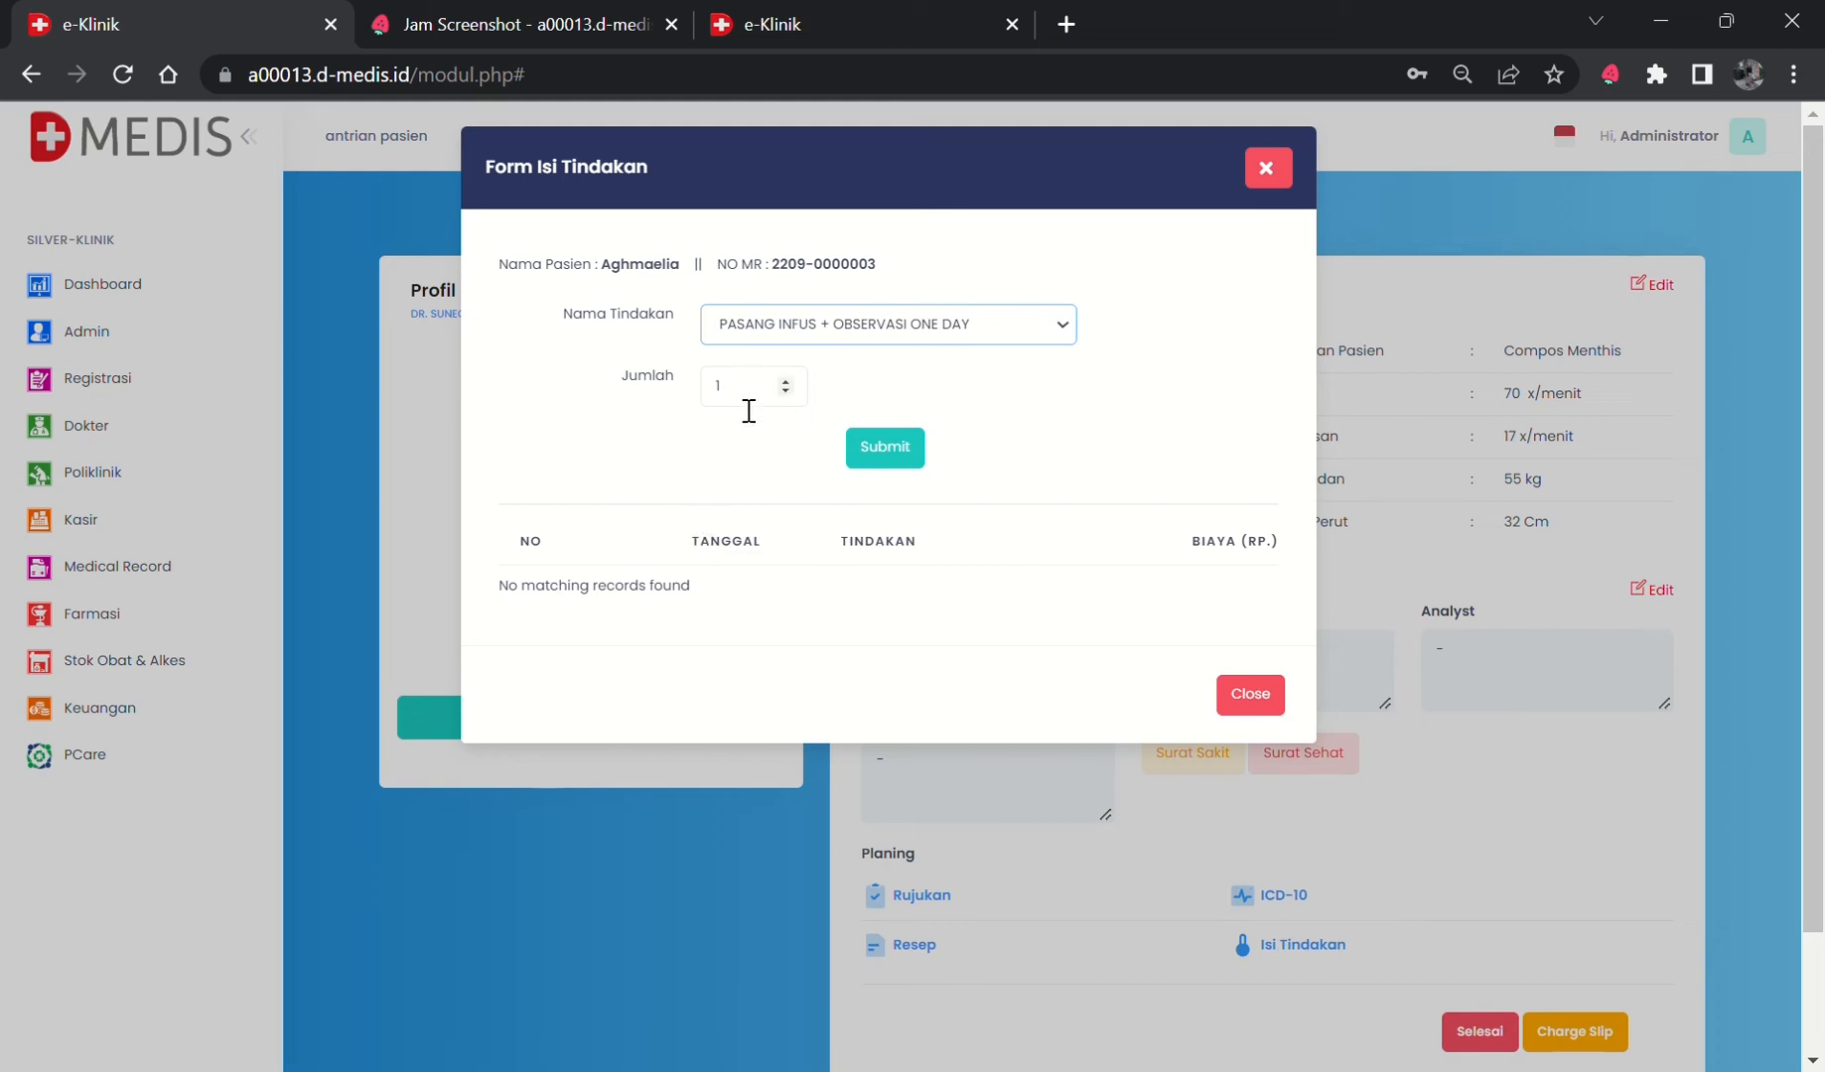
click(882, 477)
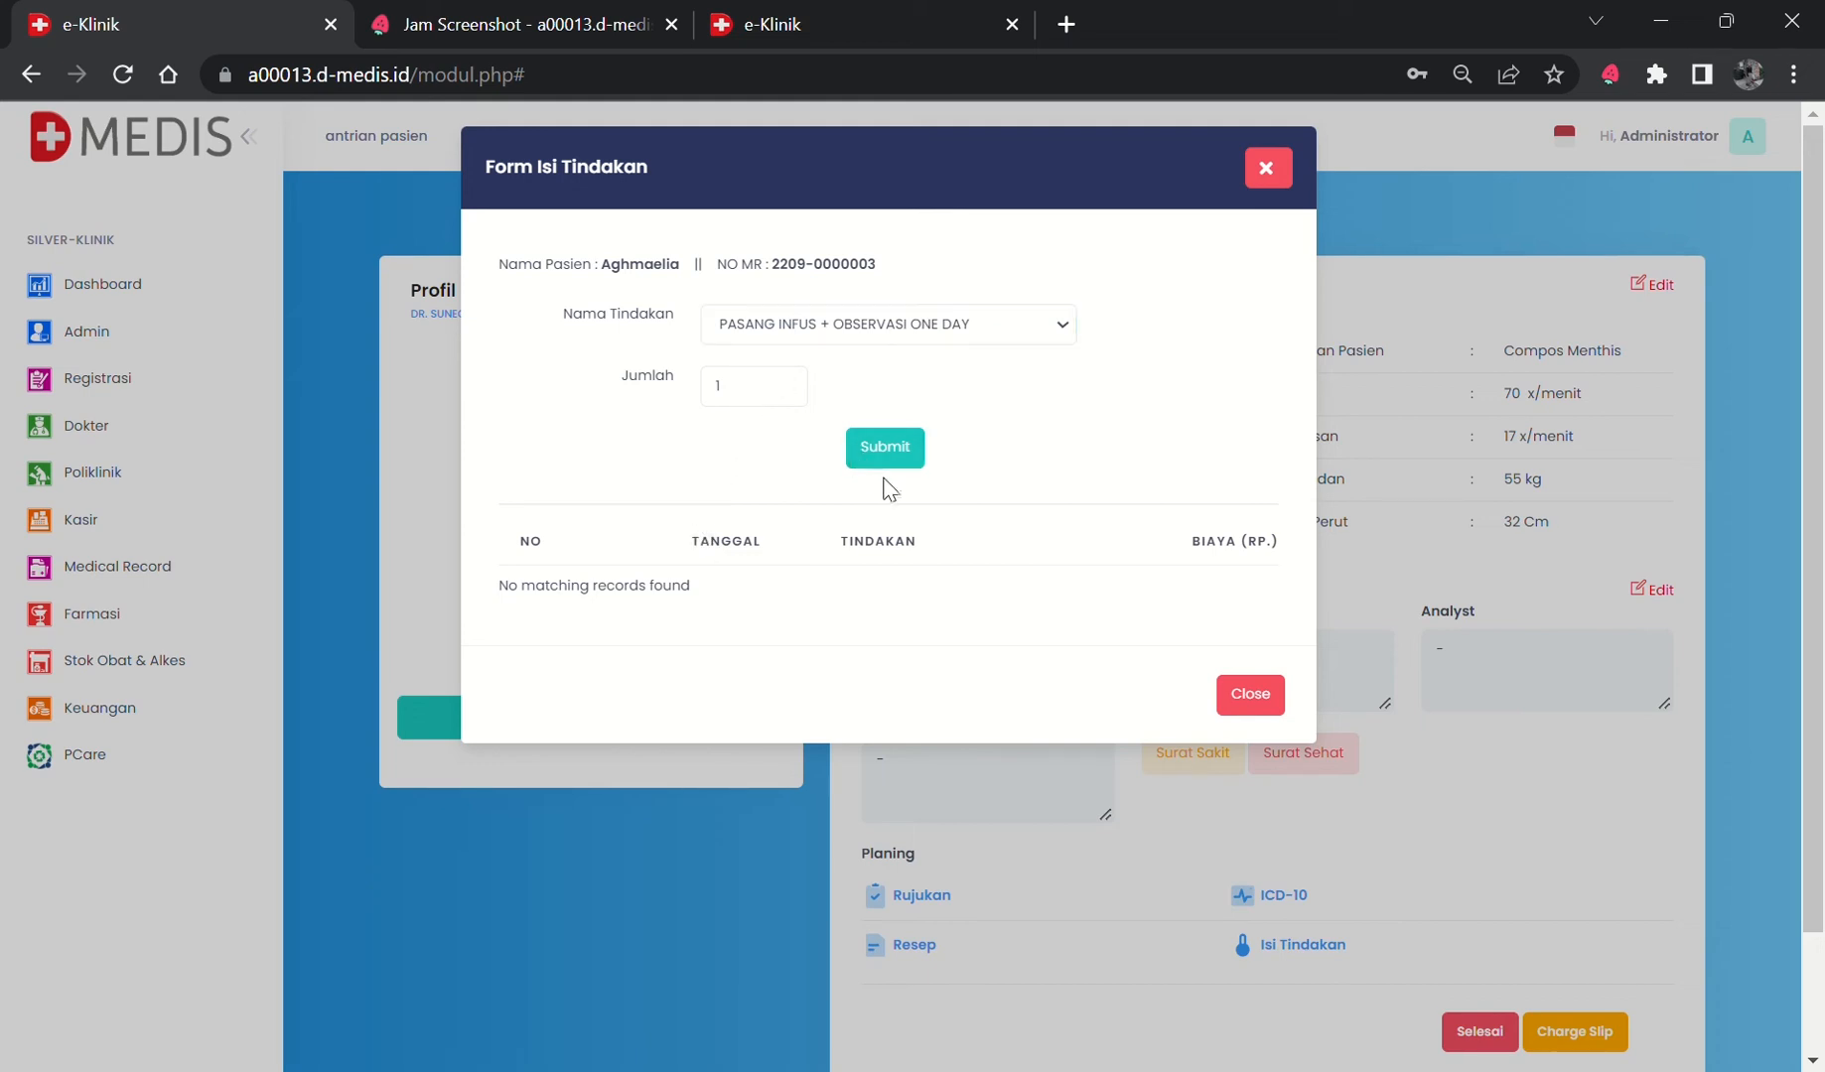
click(893, 453)
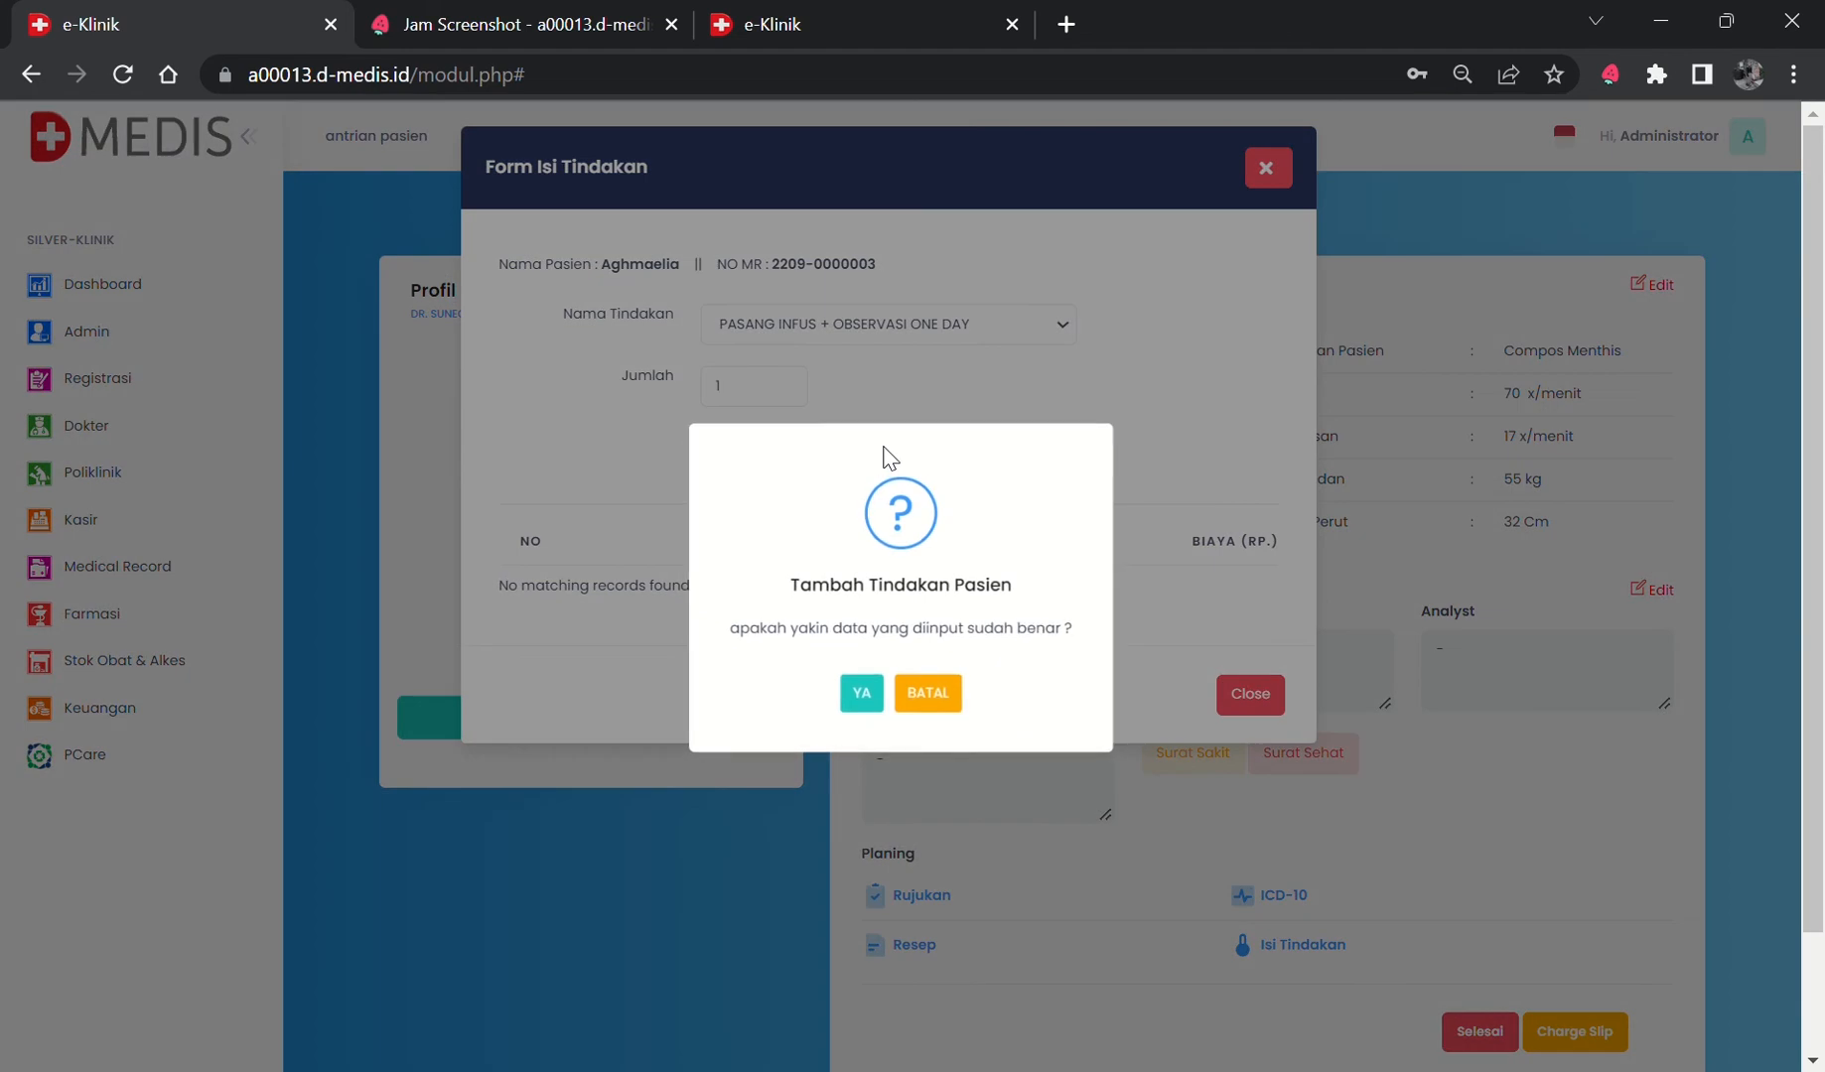
click(860, 703)
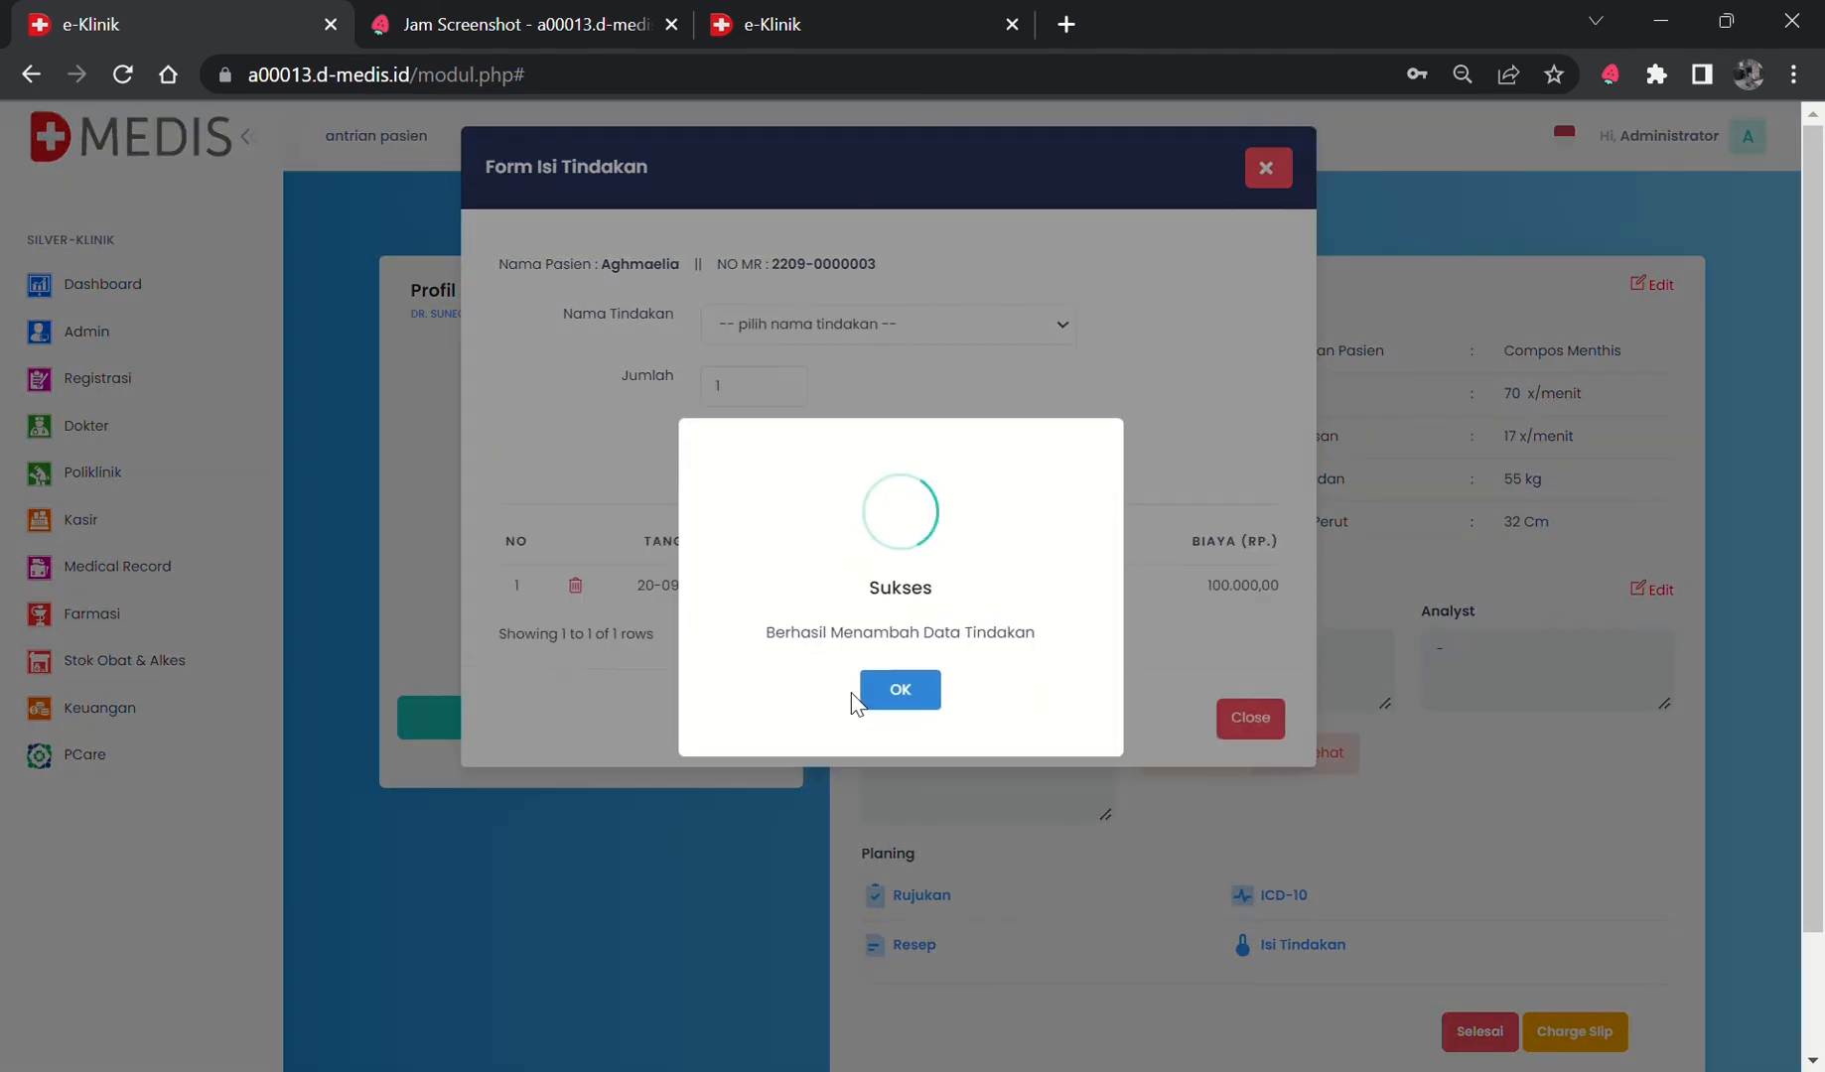
click(899, 692)
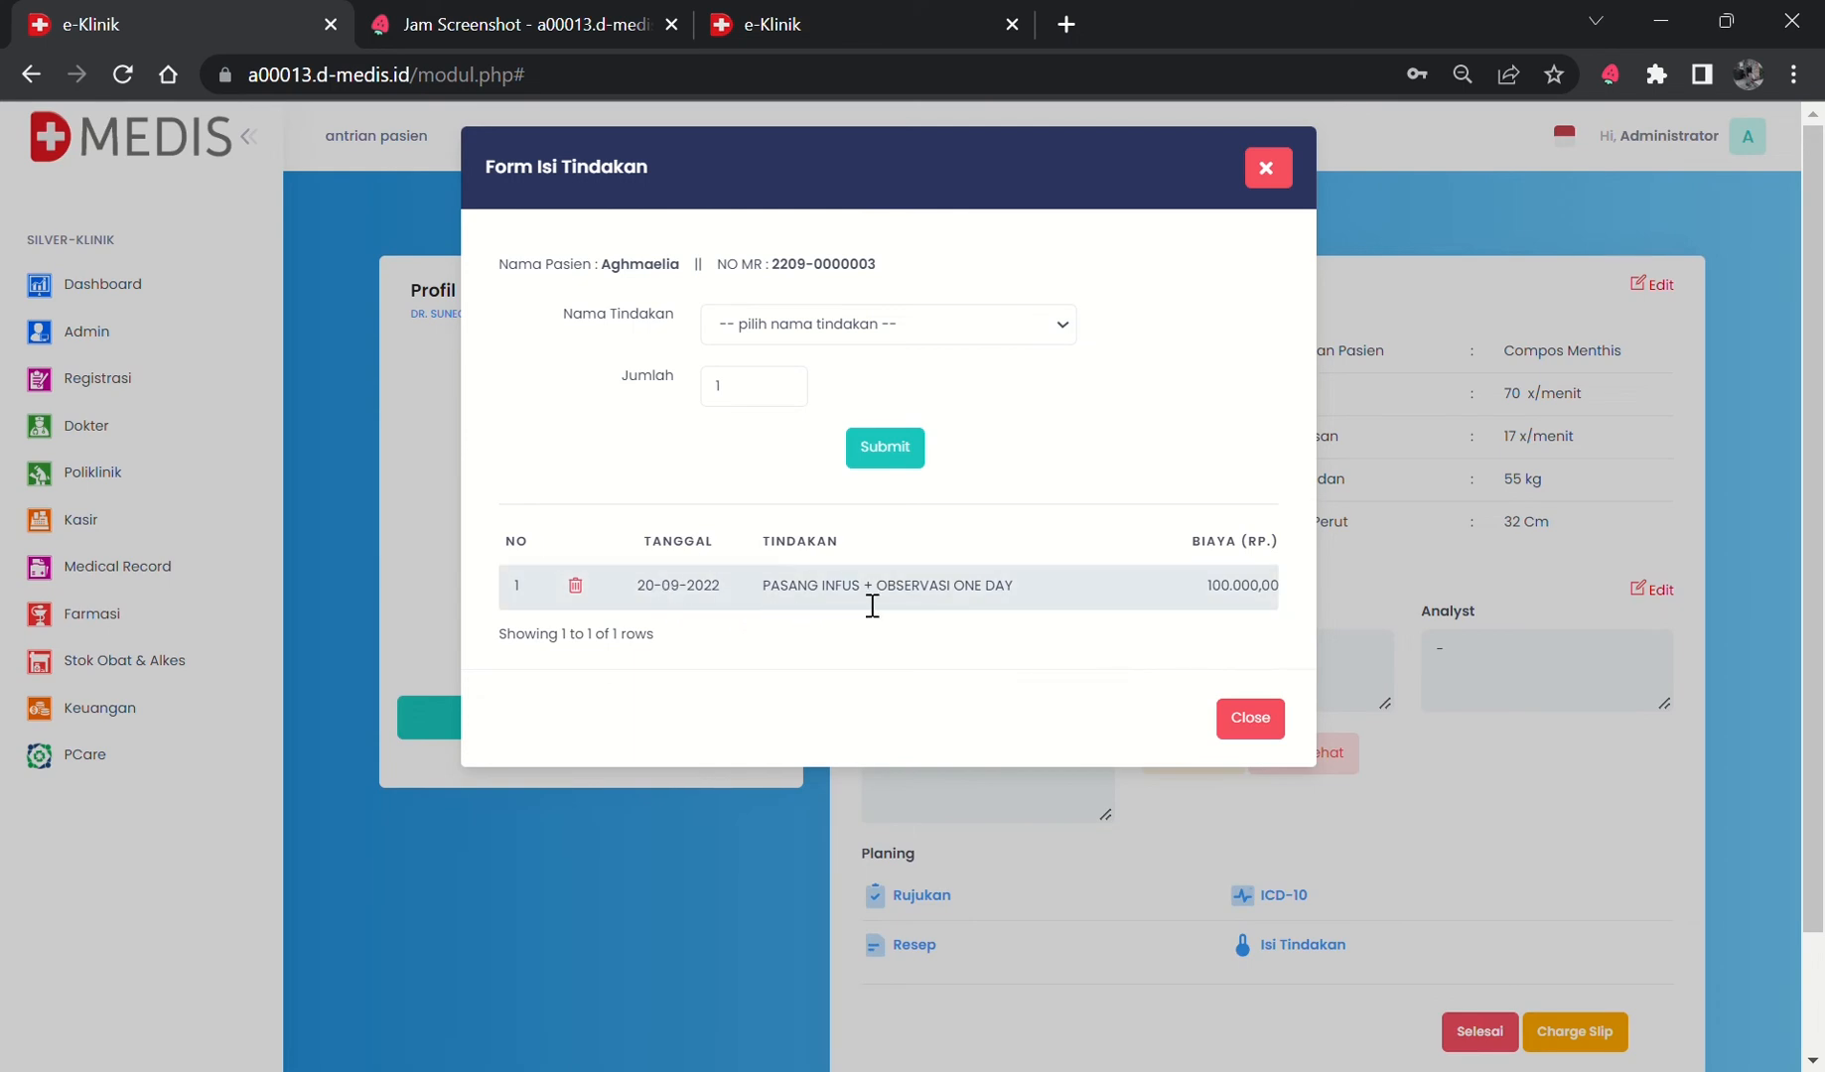
click(1251, 721)
Start a prescription for SALBUTAMOL 2 MG with a quantity of 3.
scroll(1282, 983, down, 2)
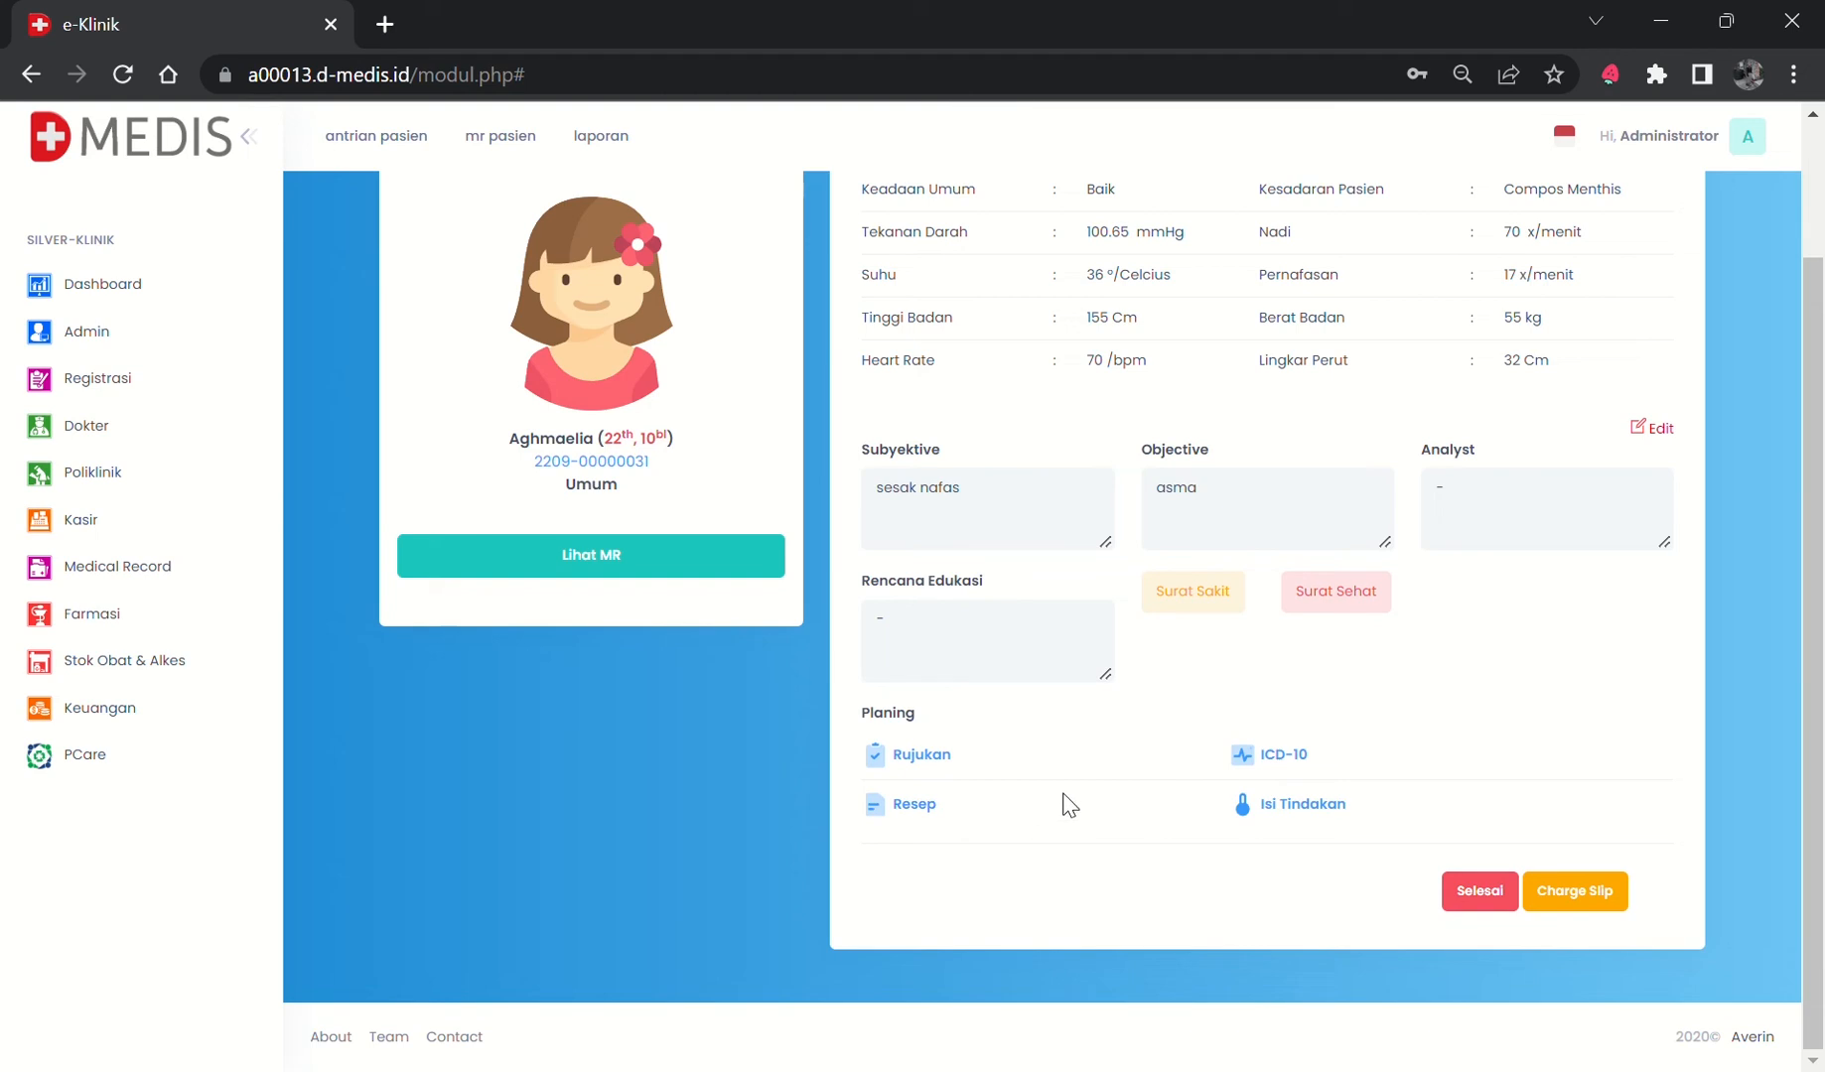
click(923, 806)
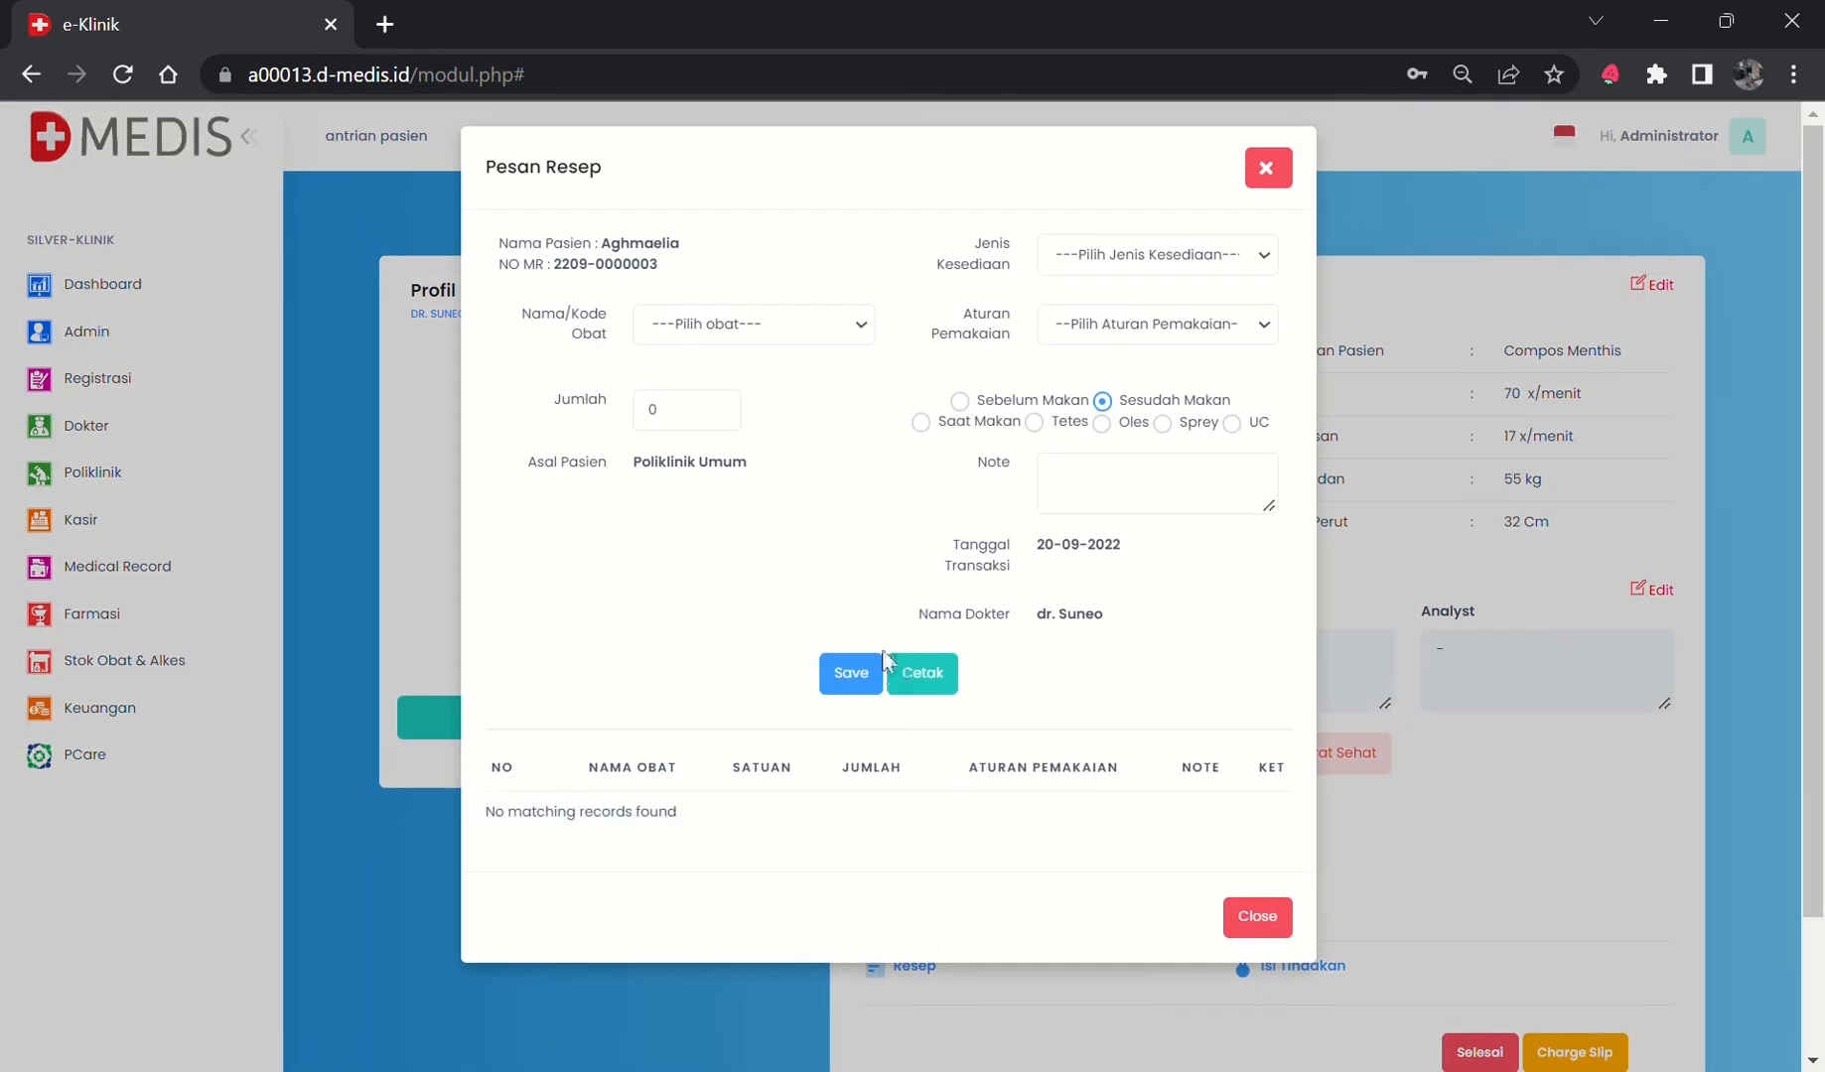
click(729, 334)
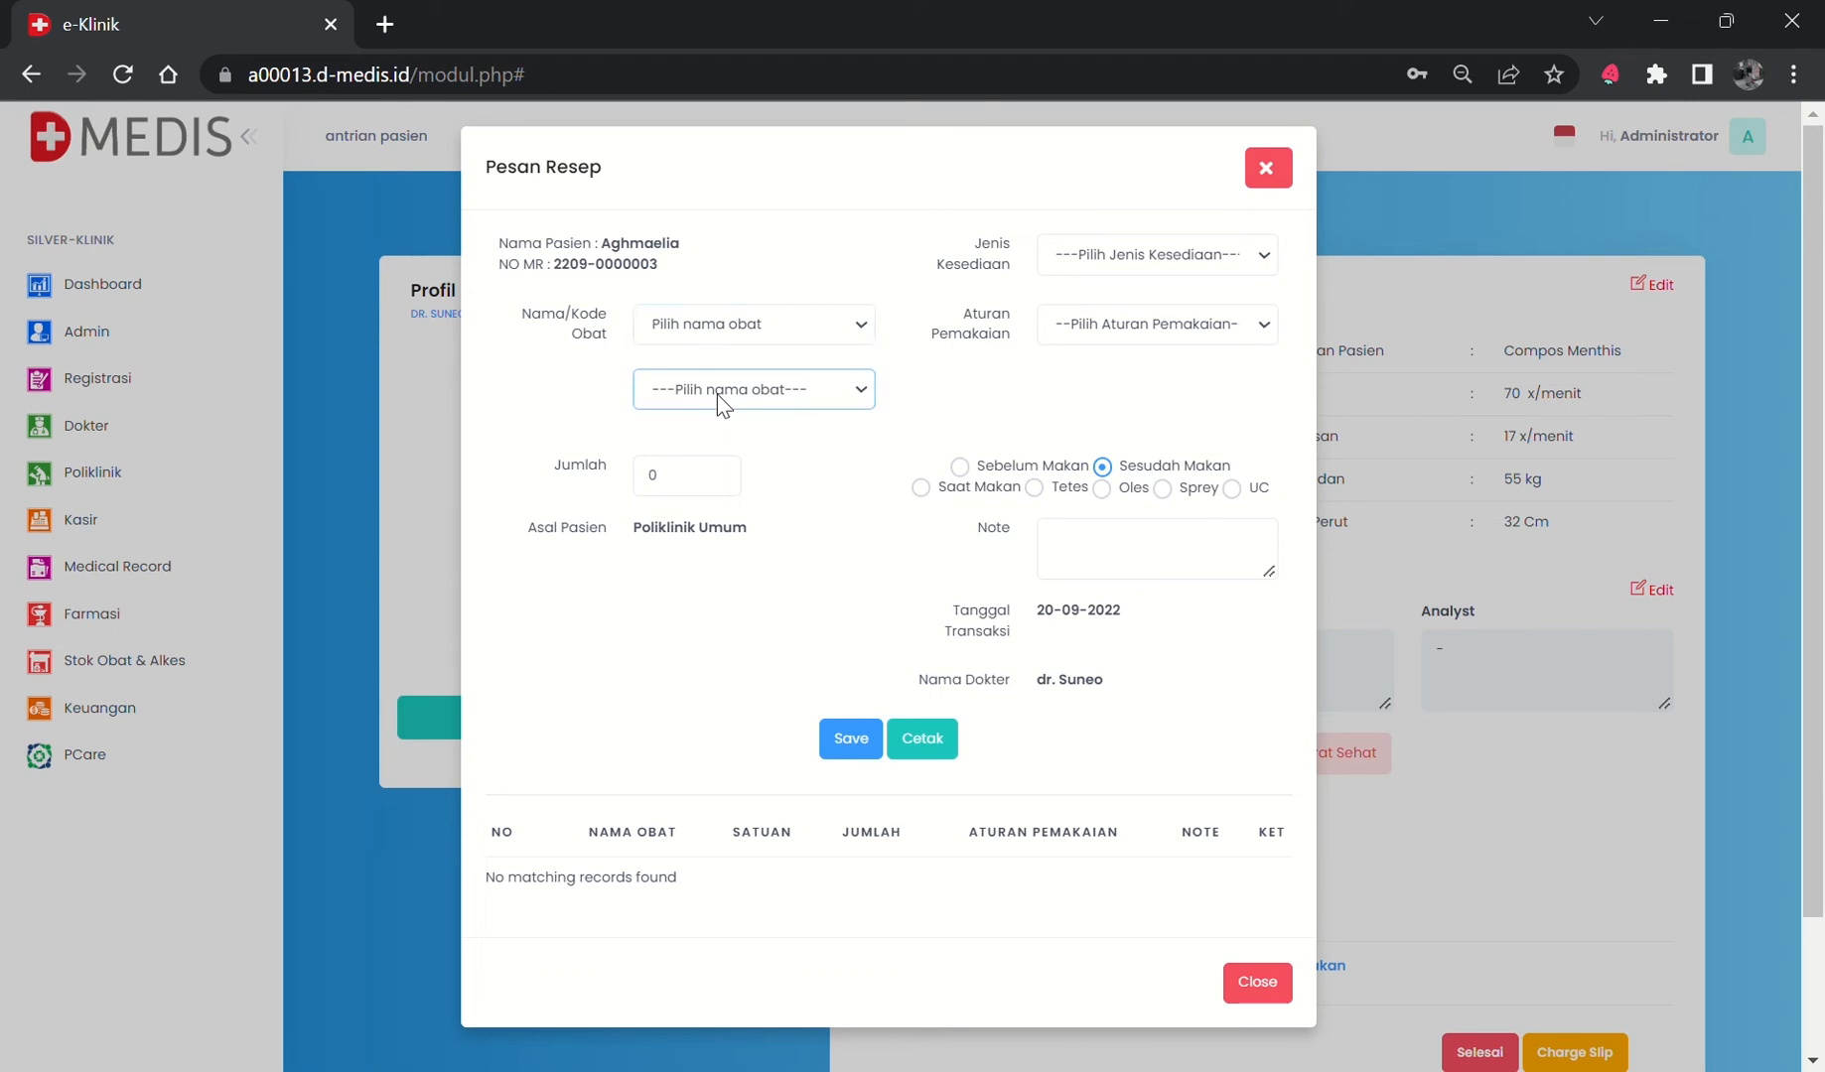
key(Down)
click(717, 485)
drag(718, 484, 653, 497)
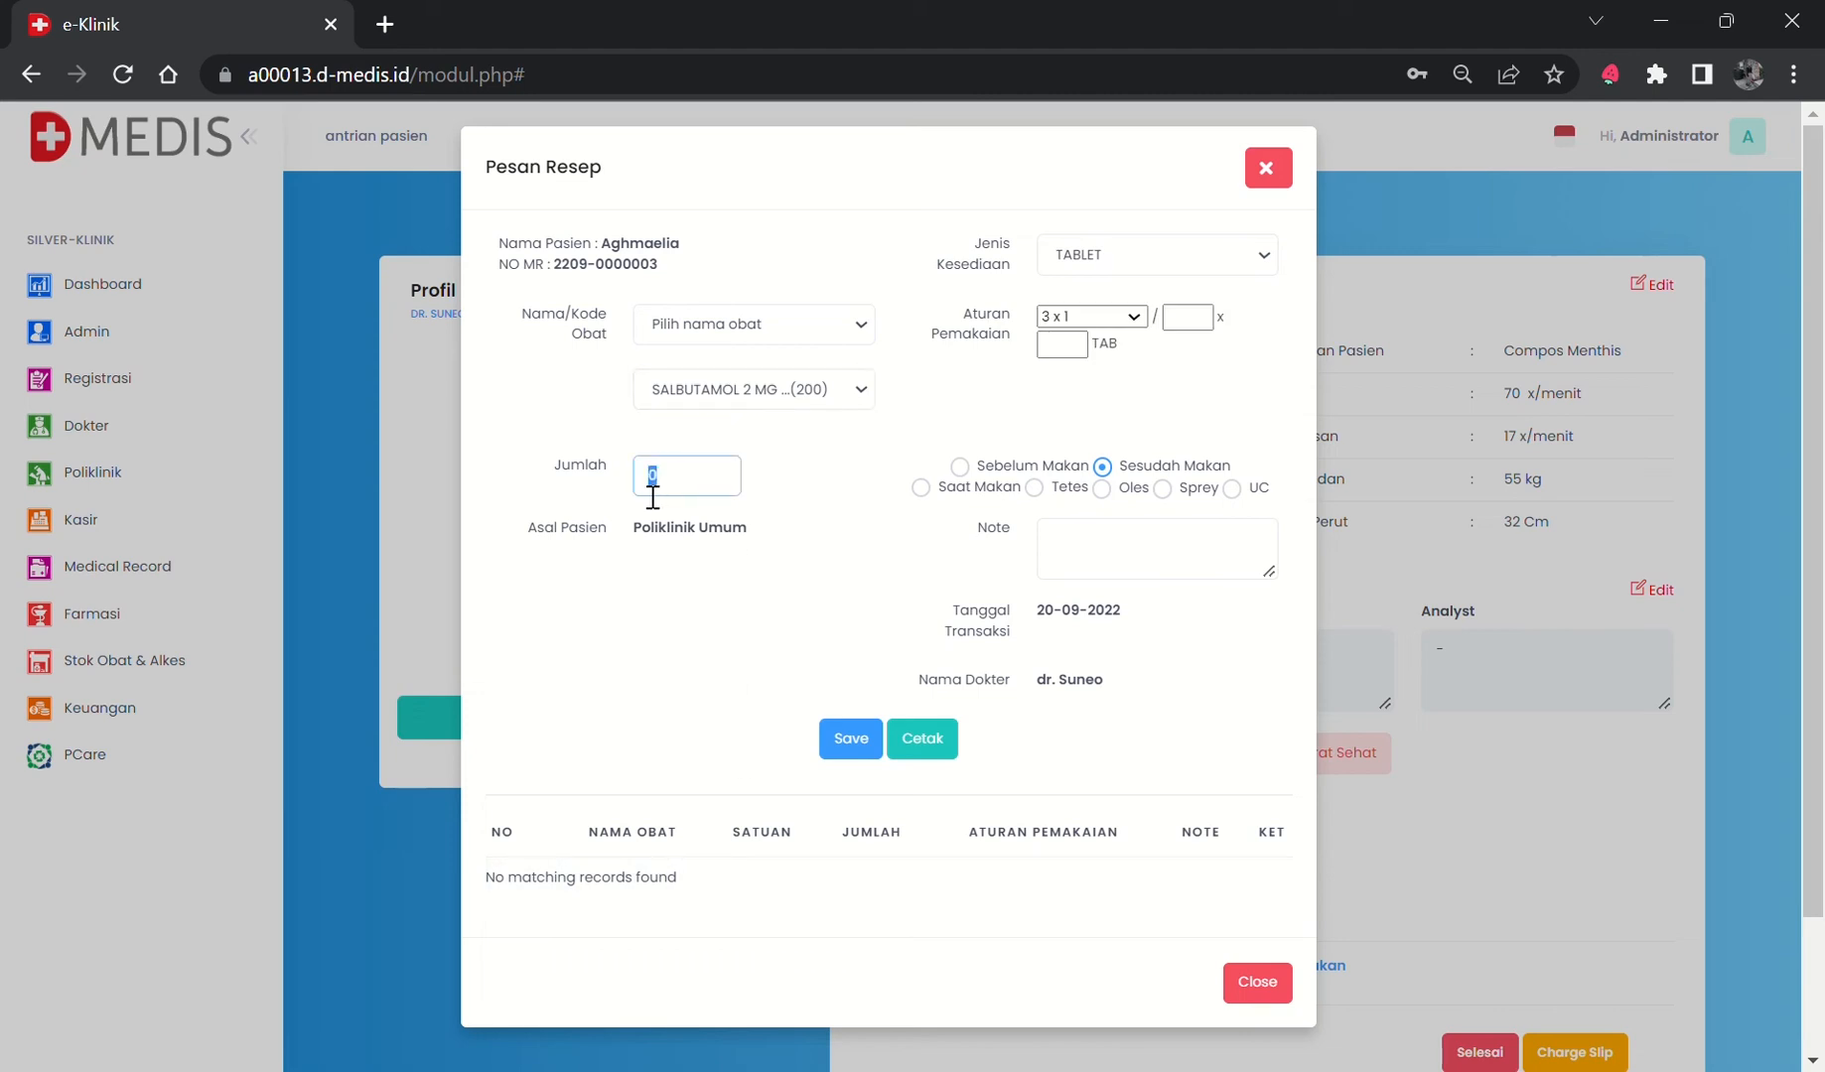
text(3)
Keep the TABLET form and 3 x 1 dosage, add the note "di habiskan", and save the Salbutamol prescription.
click(1098, 254)
click(1098, 251)
click(1092, 319)
click(1116, 562)
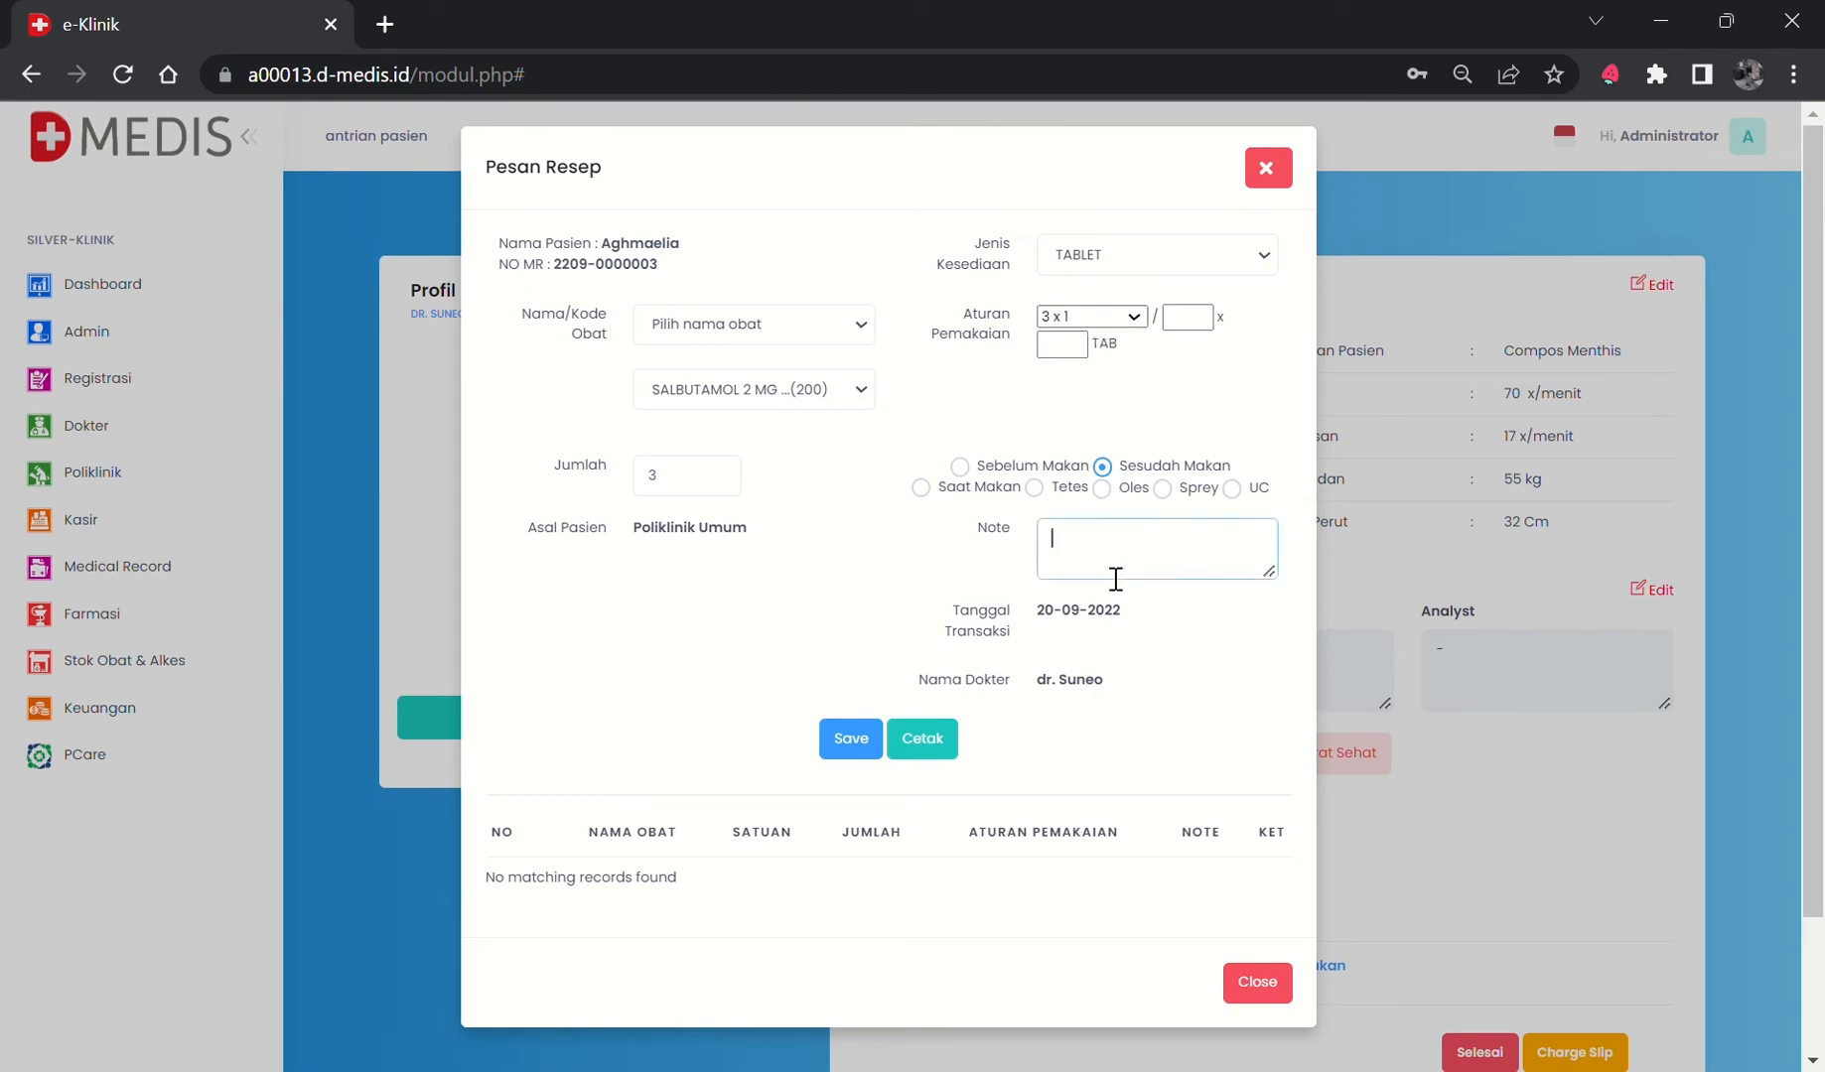
text(di)
text( habiska)
text(n)
click(856, 752)
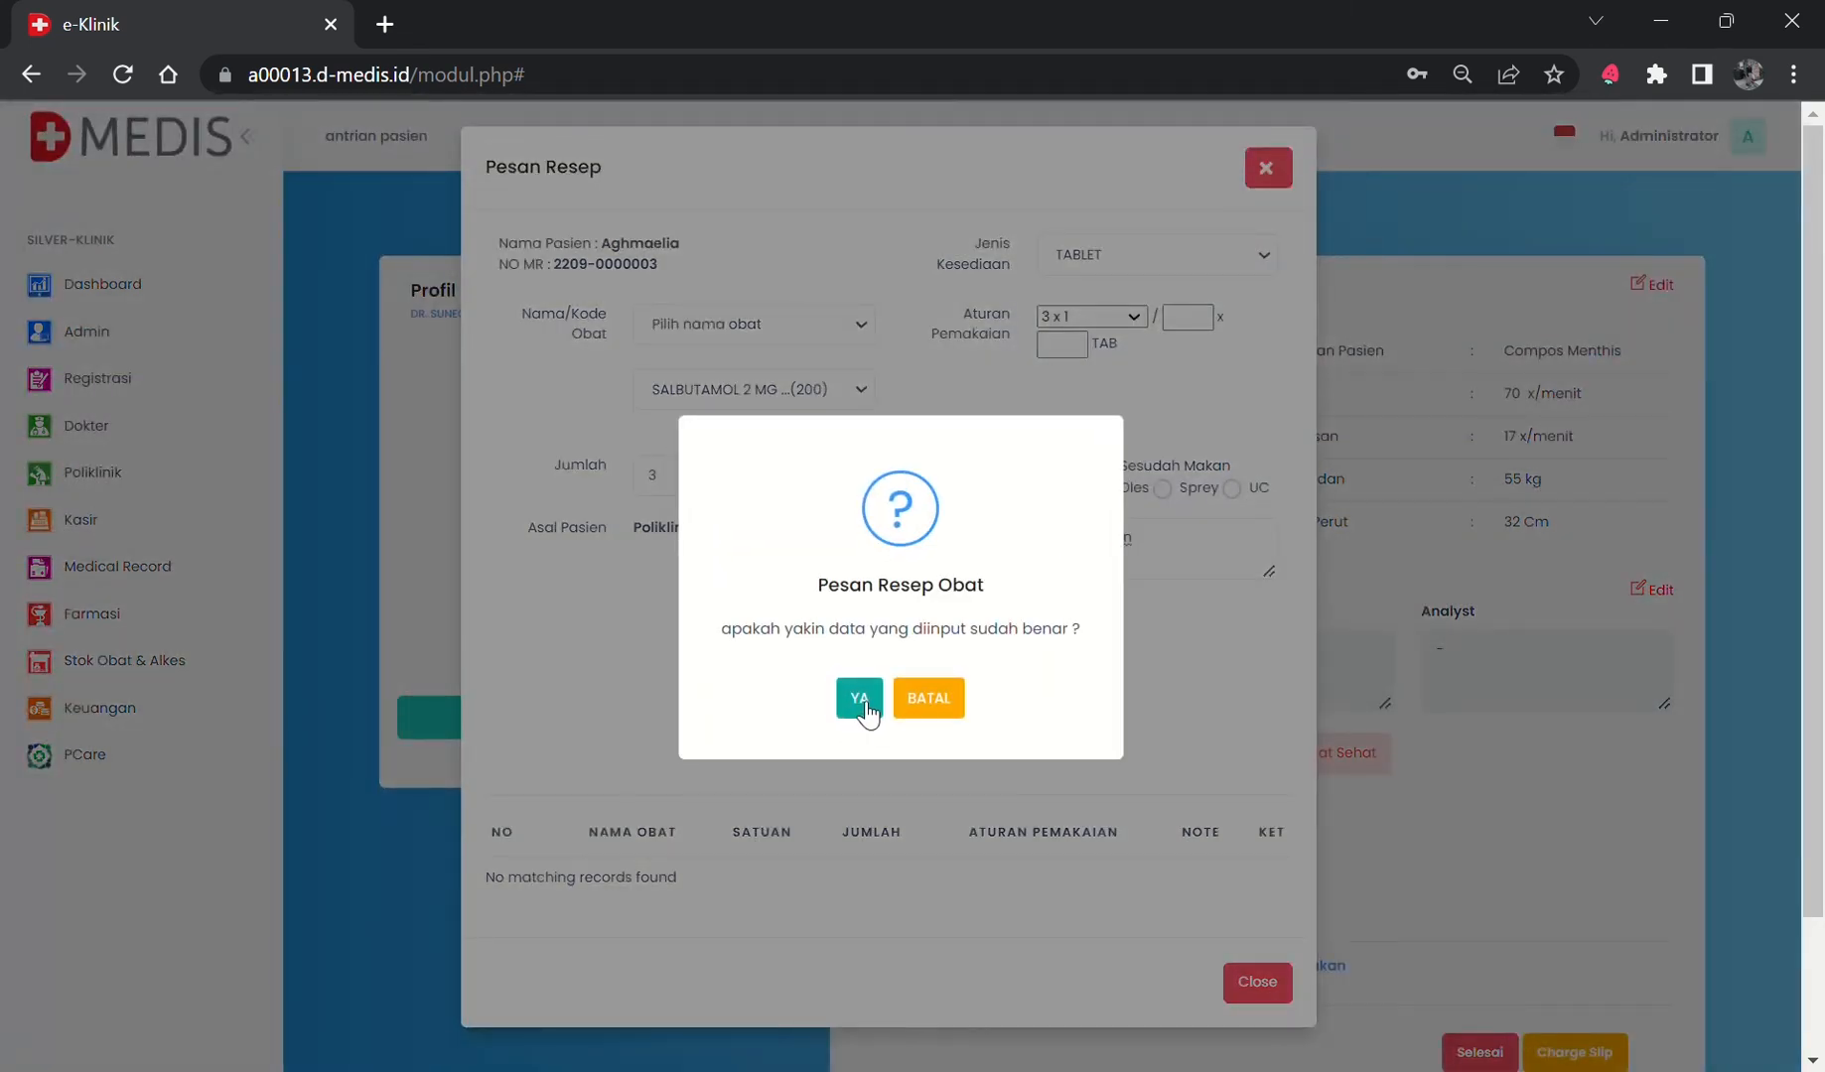
click(862, 701)
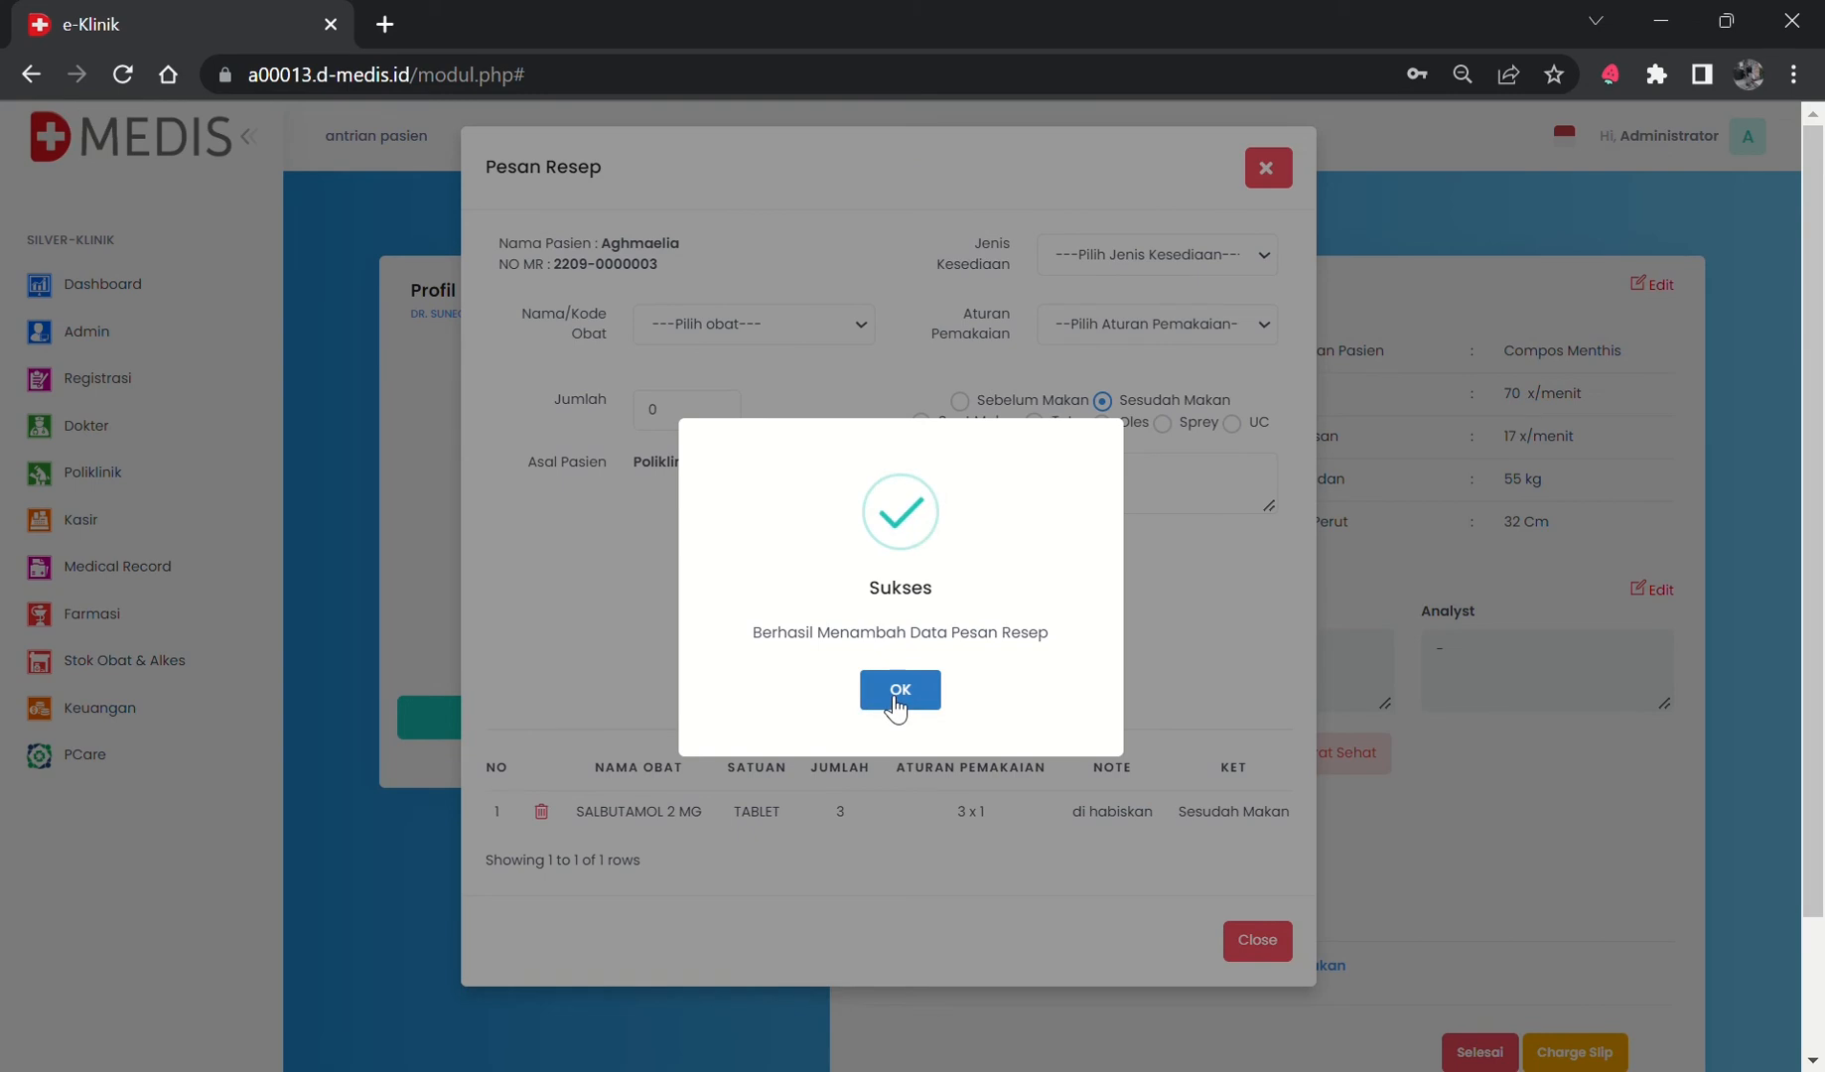
click(898, 695)
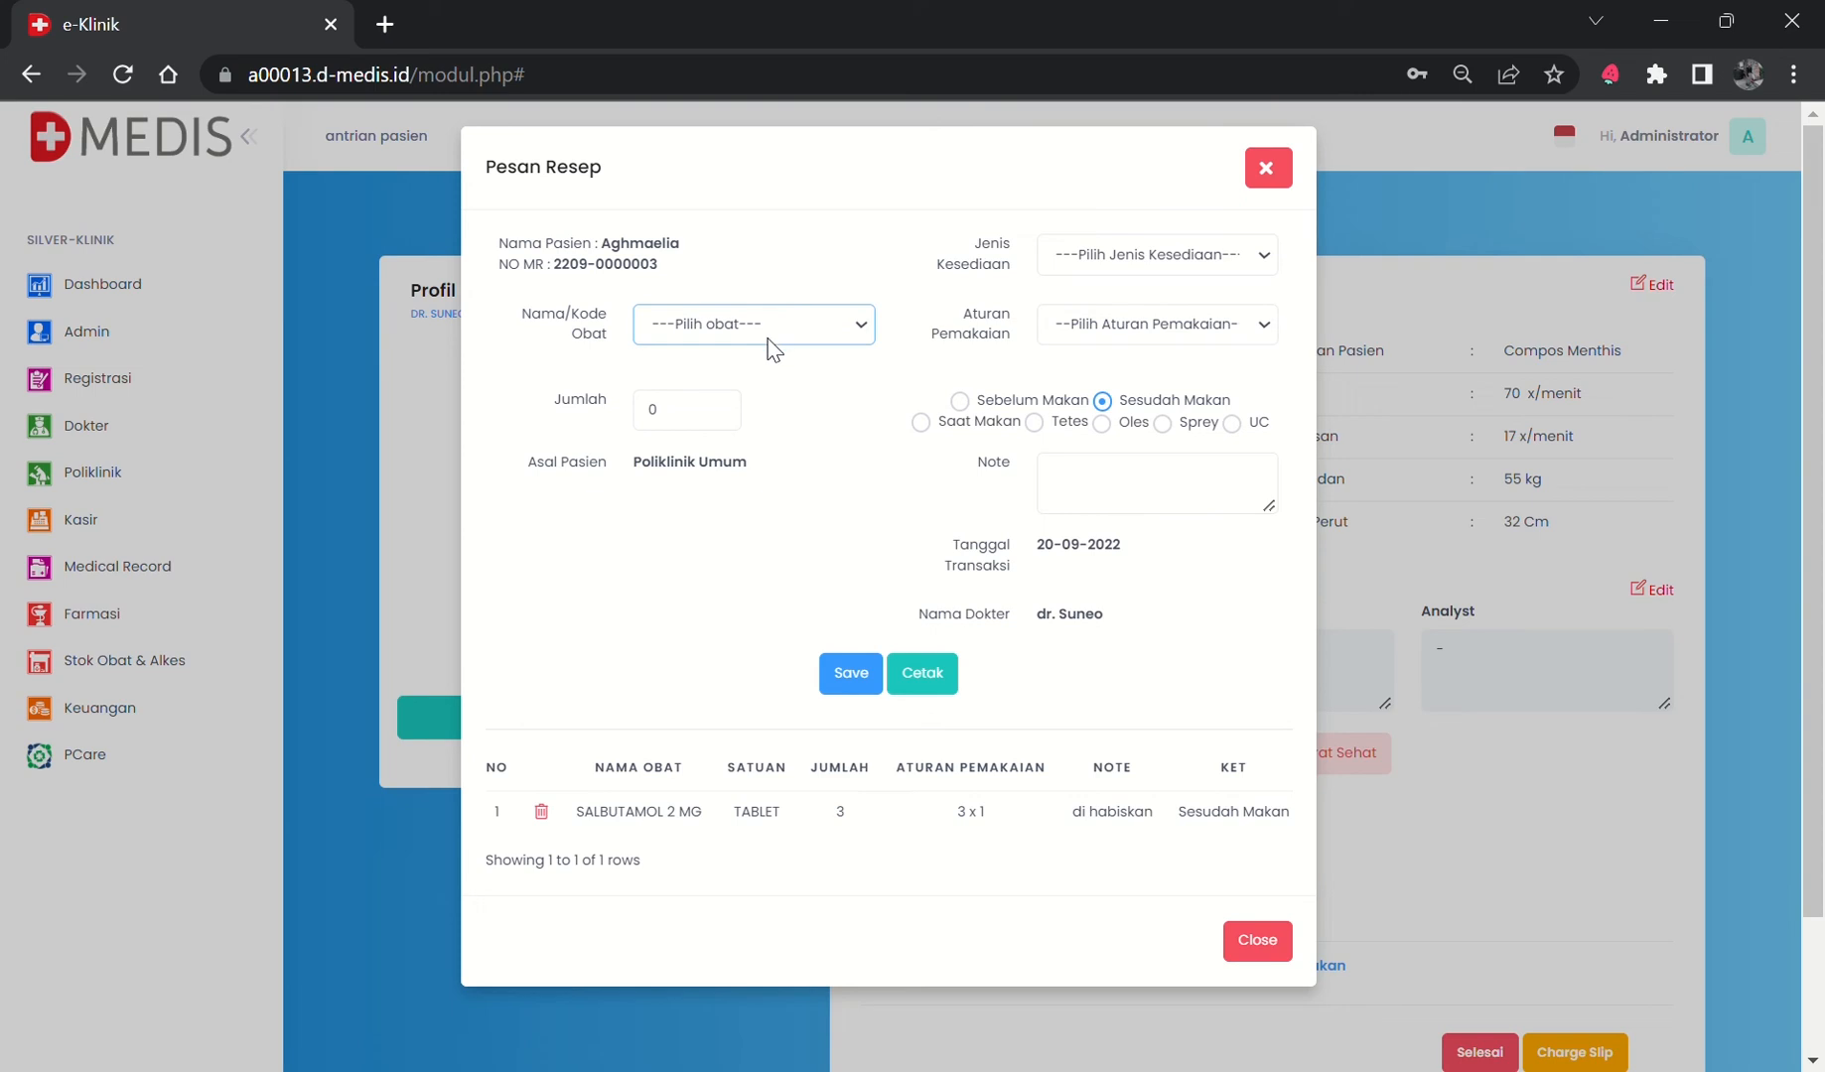
Choose to prescribe a compounded medicine and open the manual compound form.
click(748, 401)
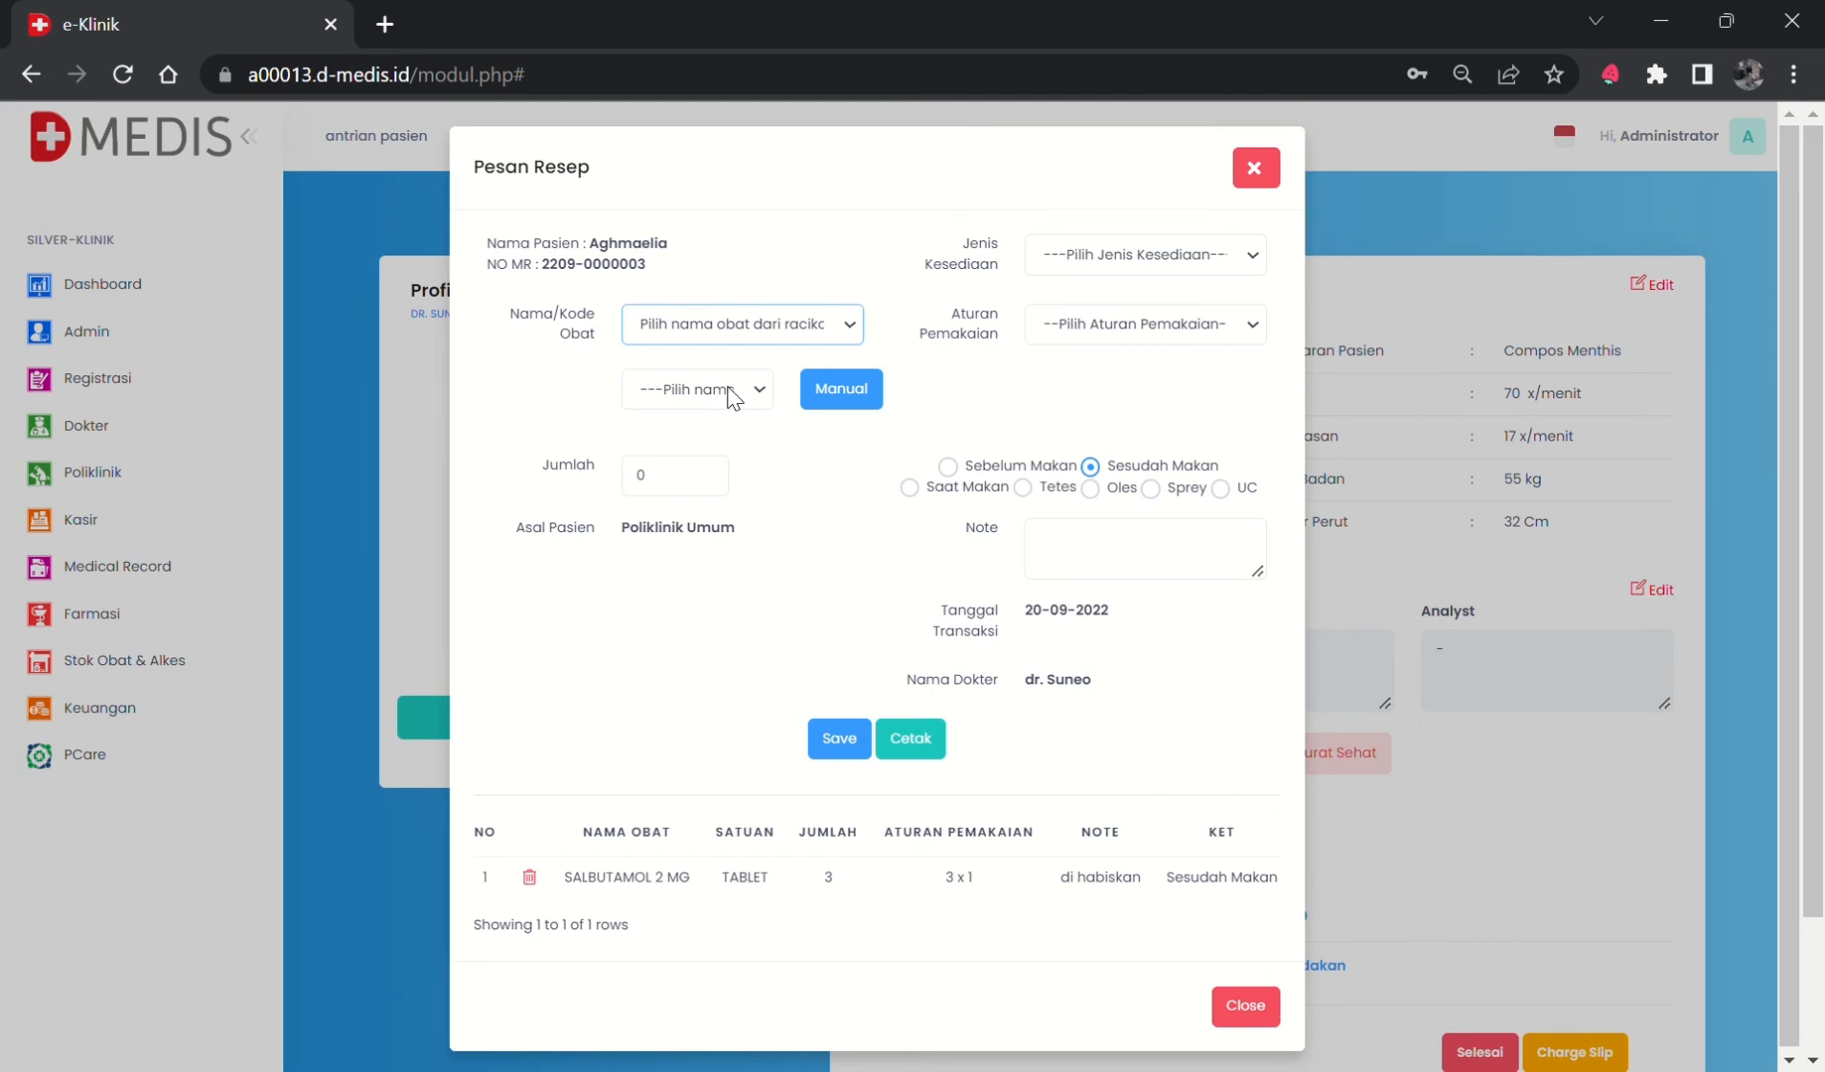
click(733, 397)
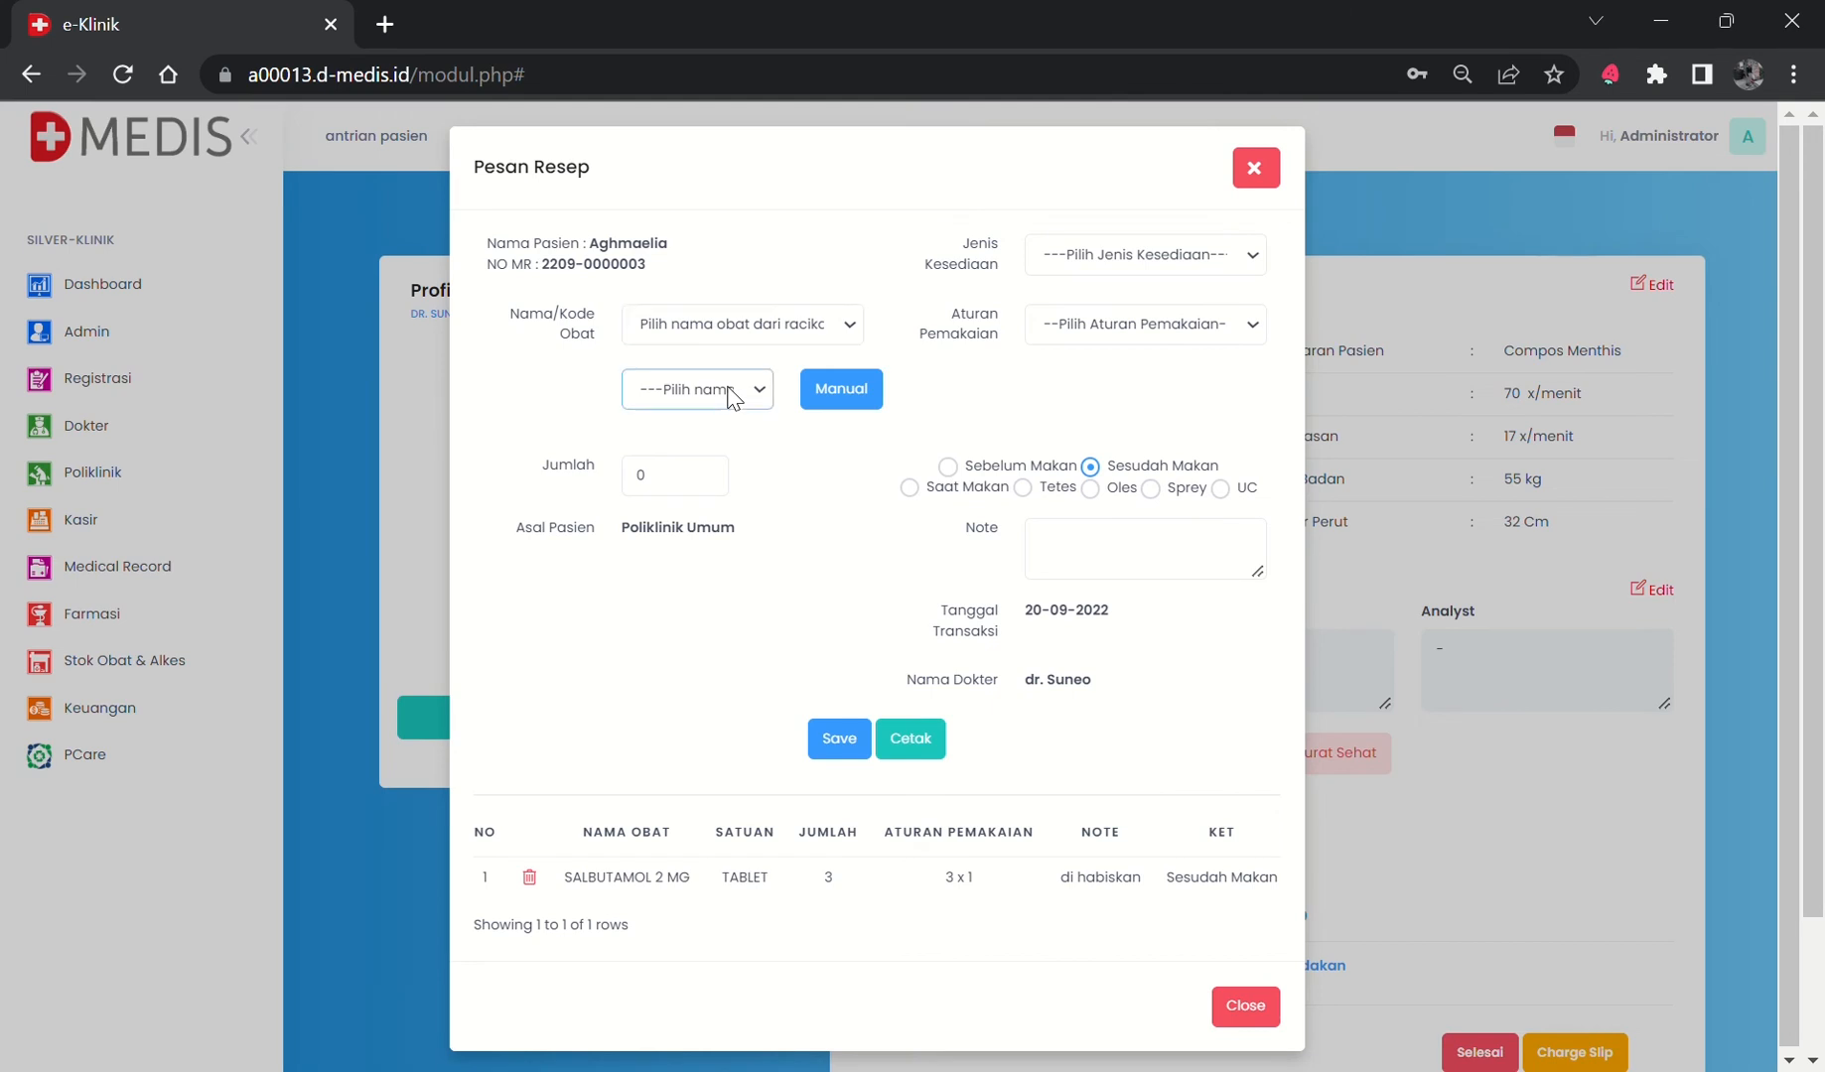
click(844, 392)
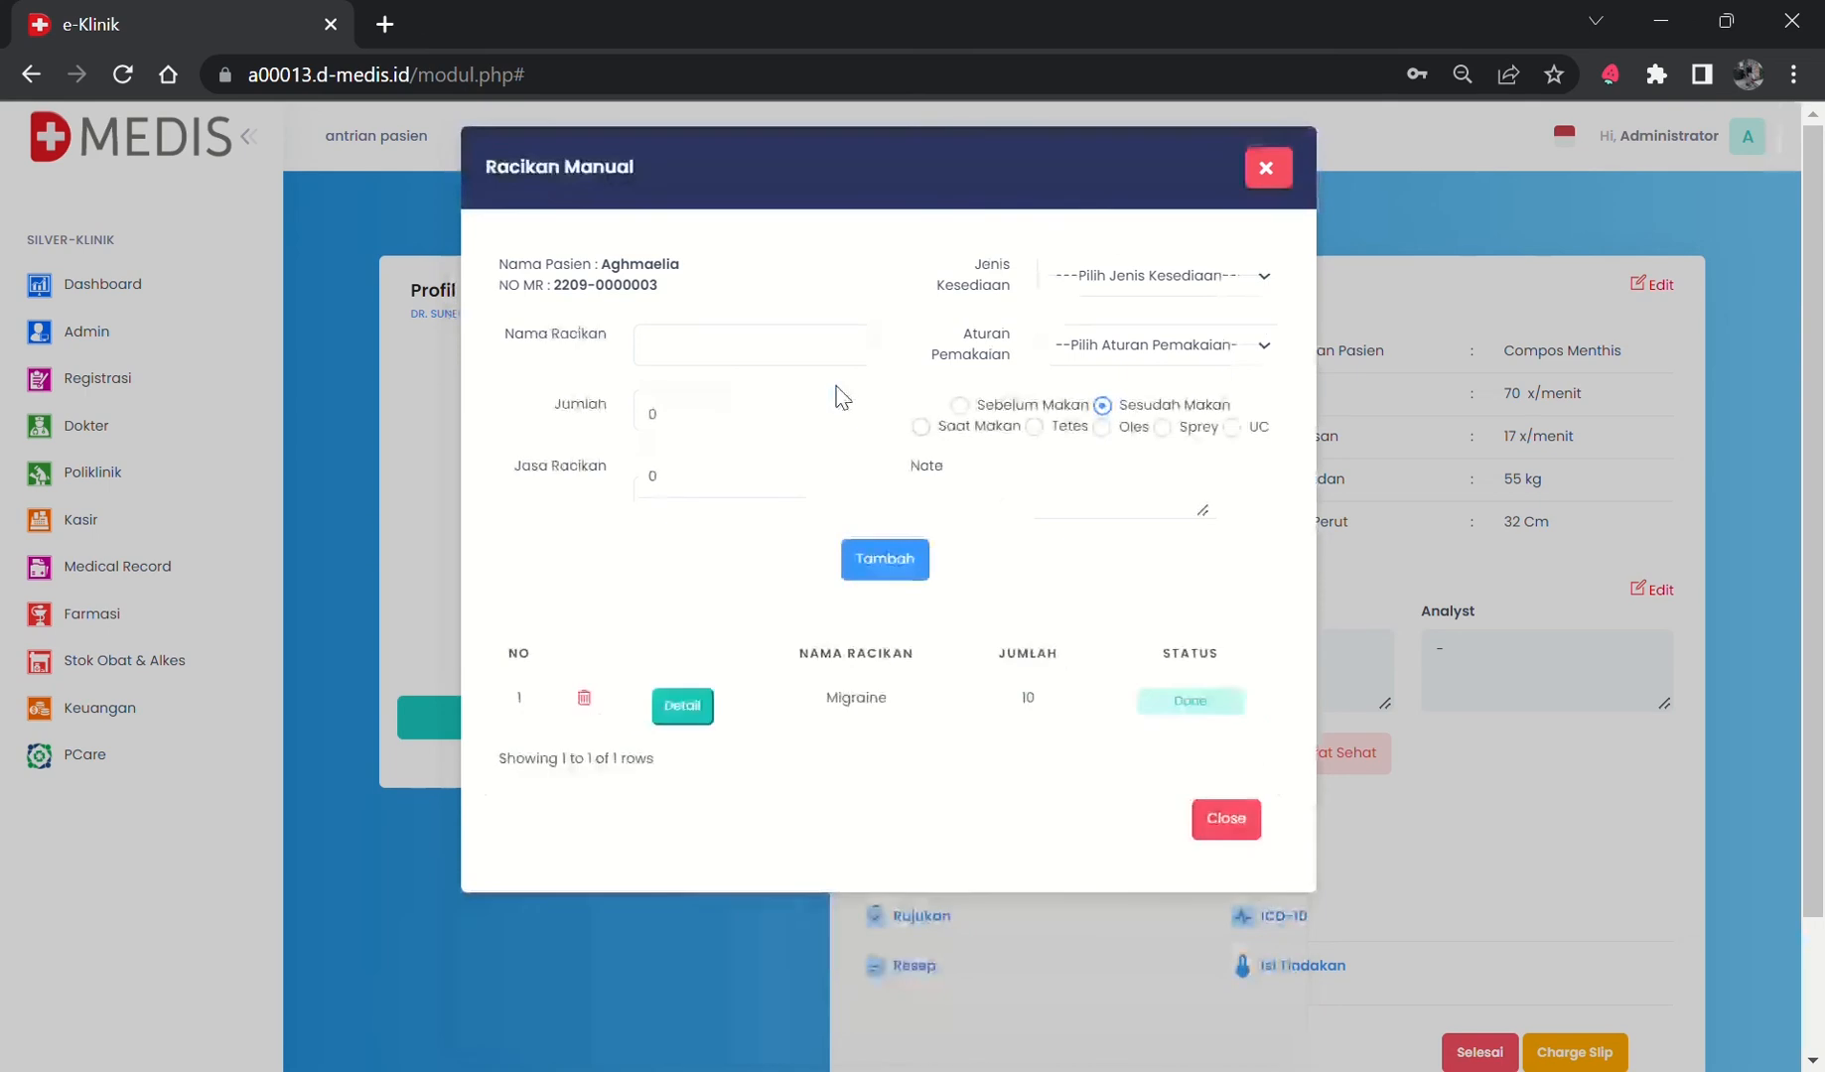
click(919, 561)
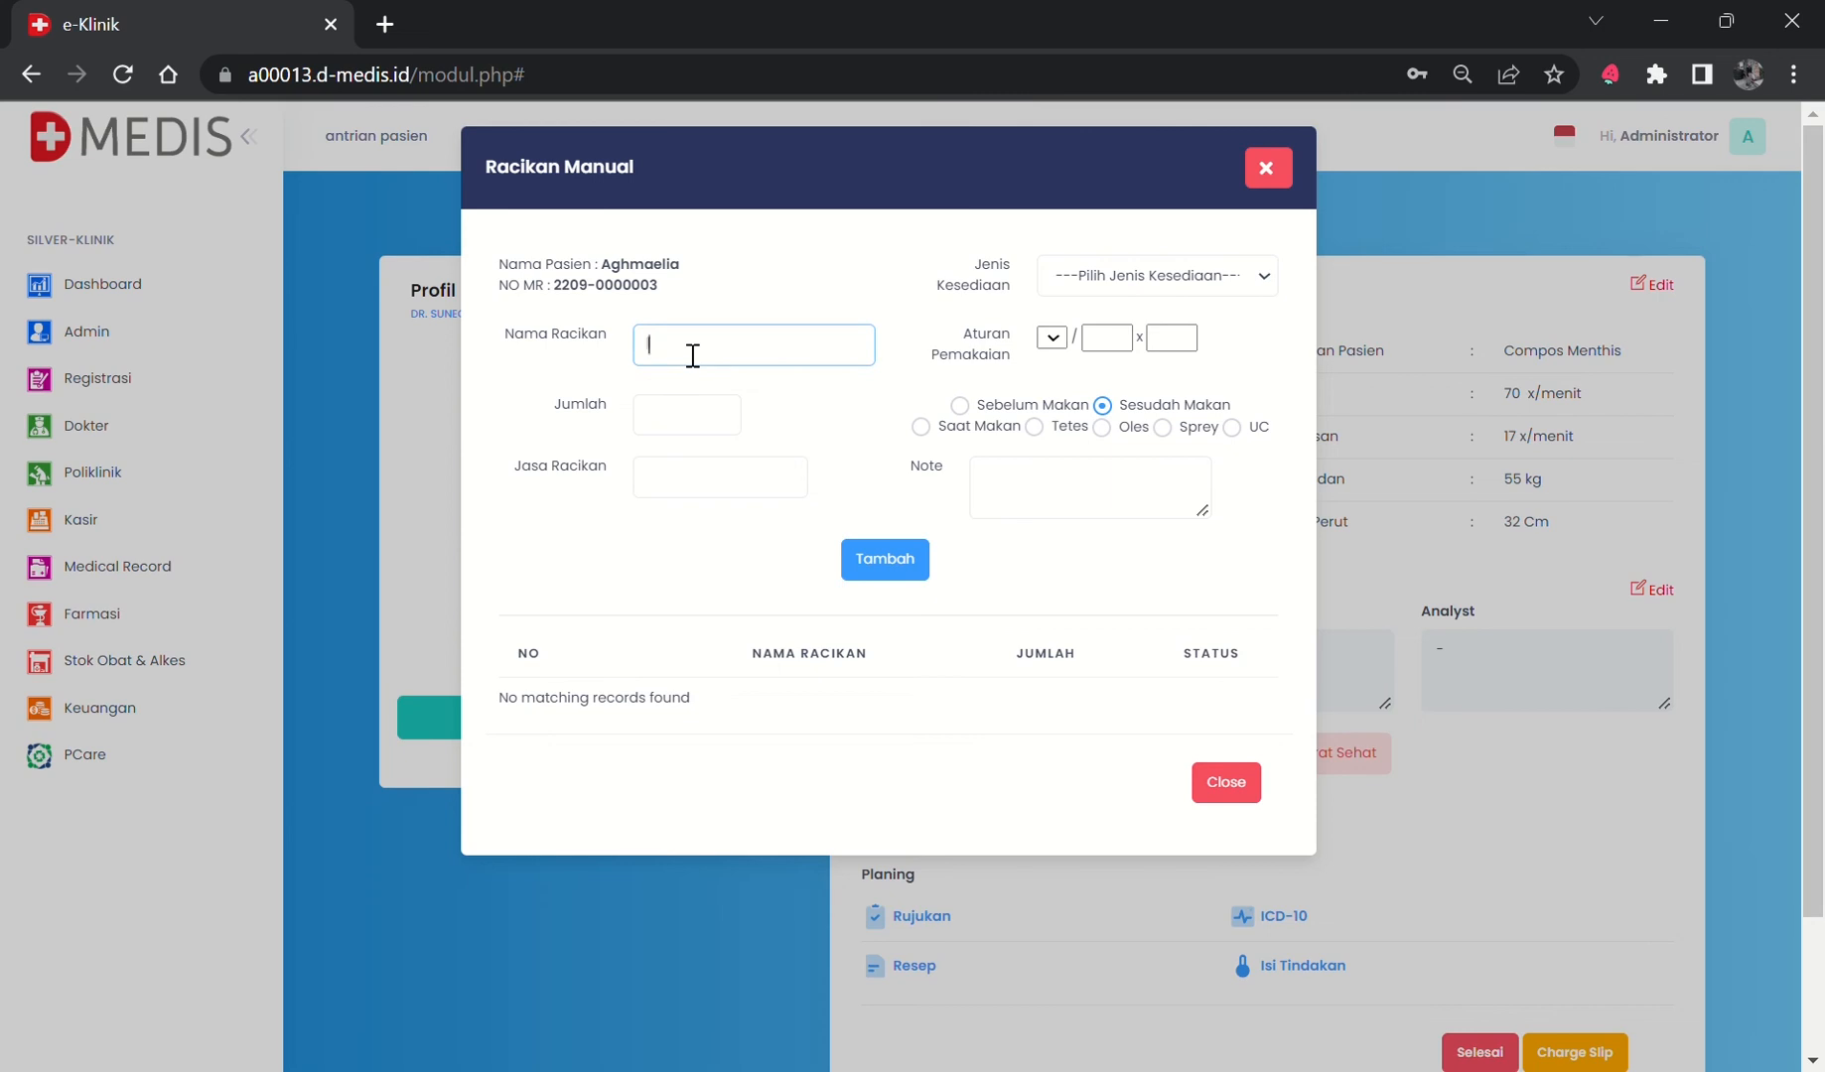
Name the manual compound "Asma", with a quantity of 10 and a compounding fee of 1000.
text(Asma)
key(Tab)
text(10)
click(675, 479)
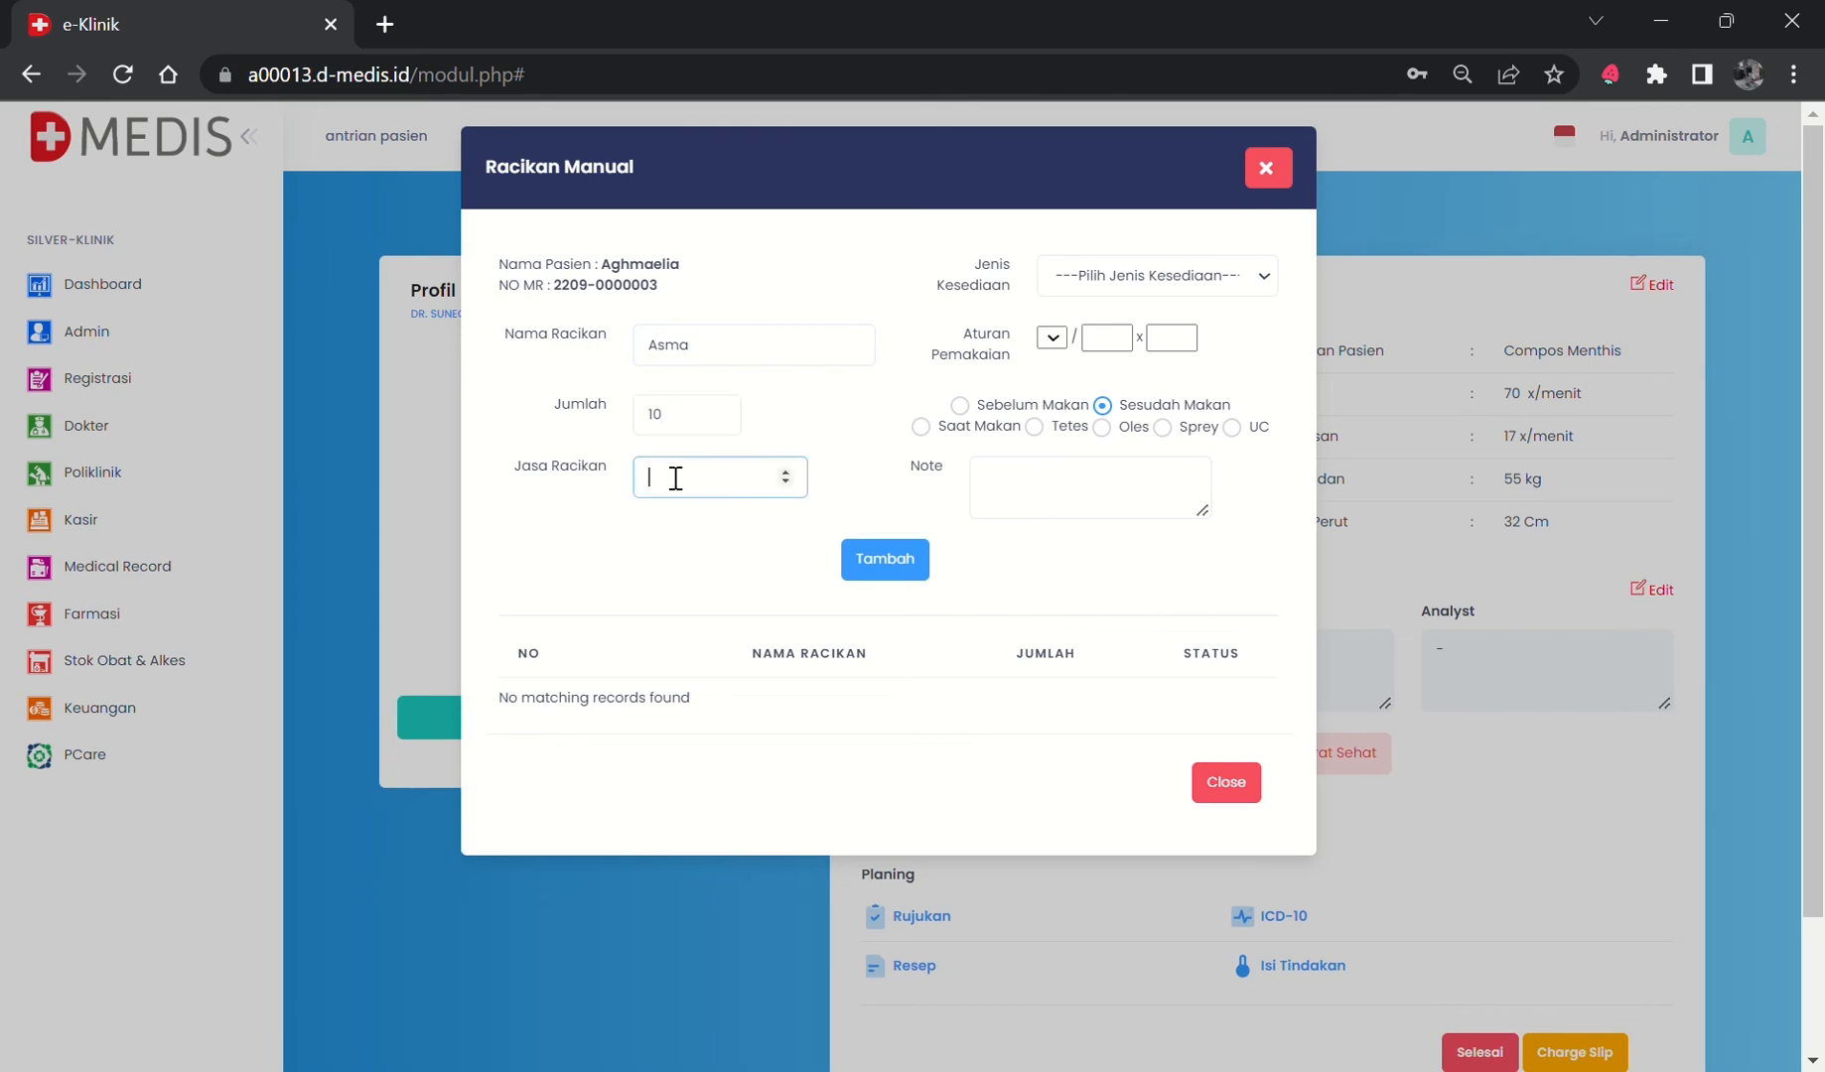
text(1000)
Set the compound to PUYER, 1 x 1, Sebelum Makan, with the note "dihabiskan", and add it to the list.
click(1092, 288)
click(1094, 375)
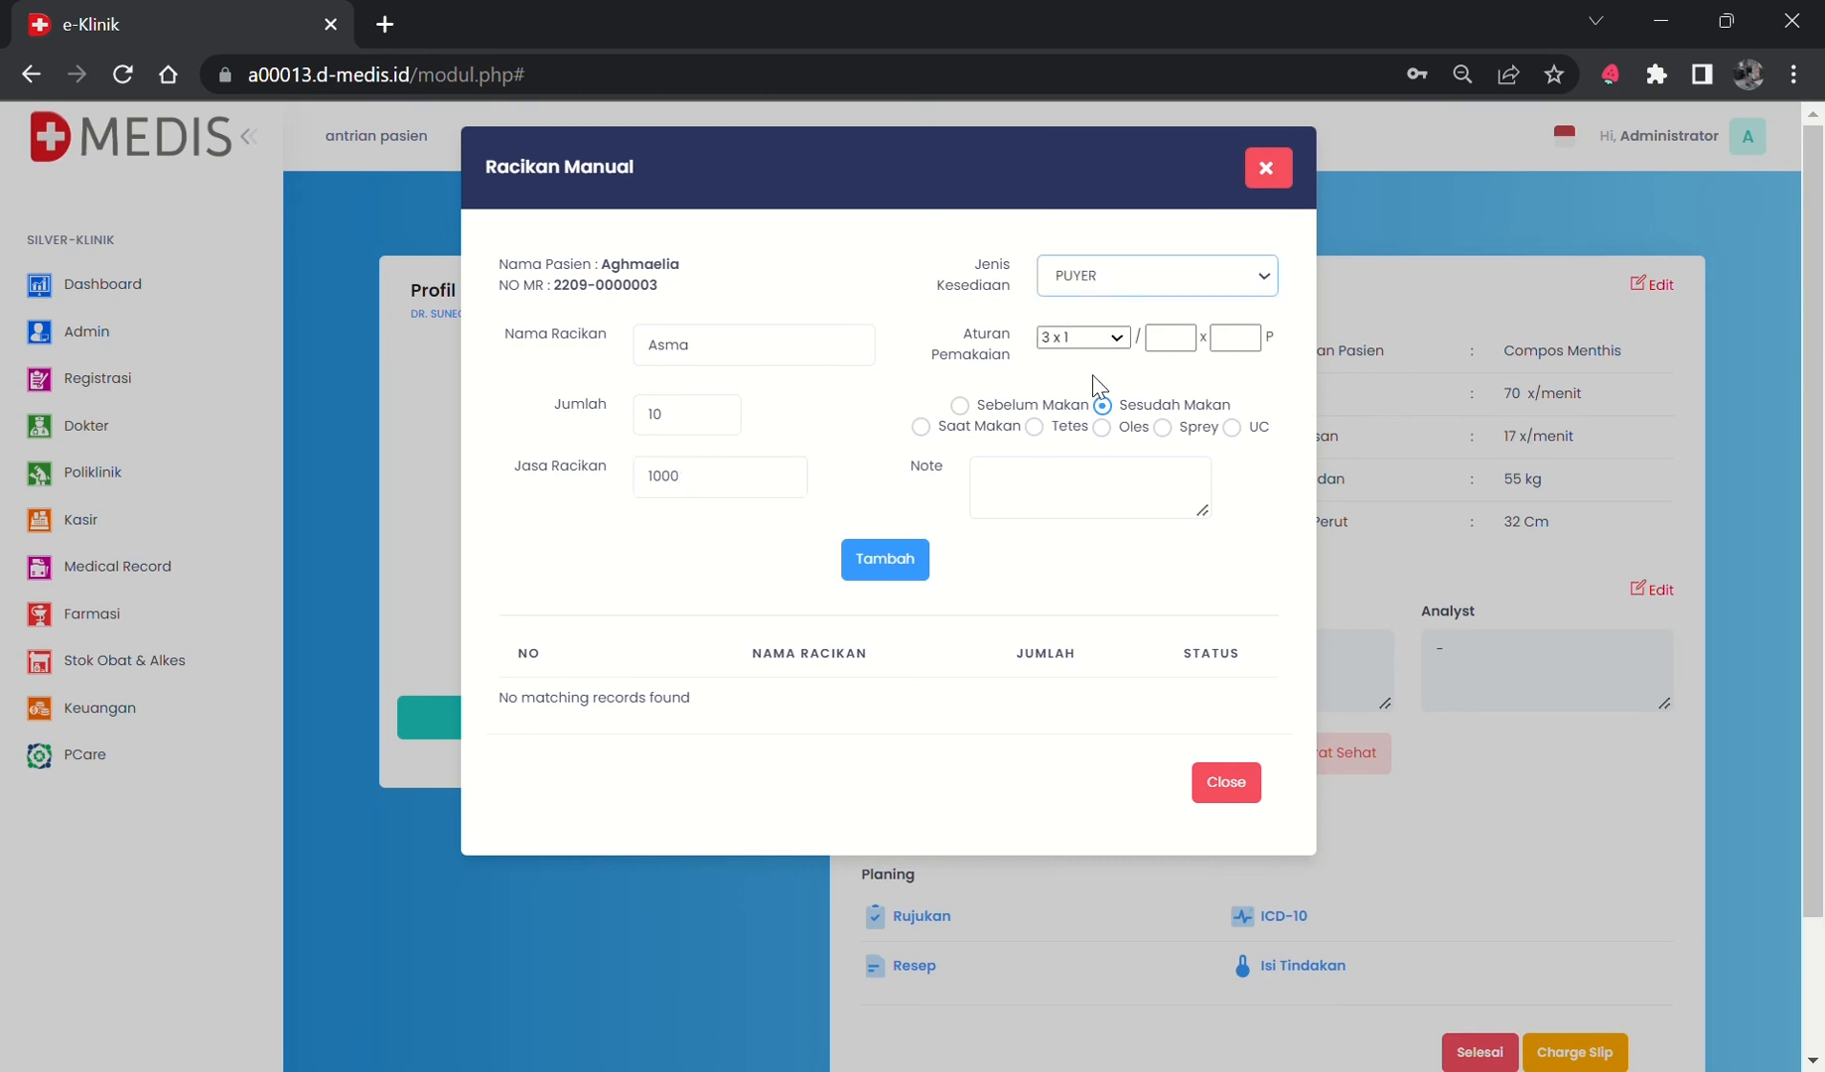
click(1089, 347)
click(1081, 369)
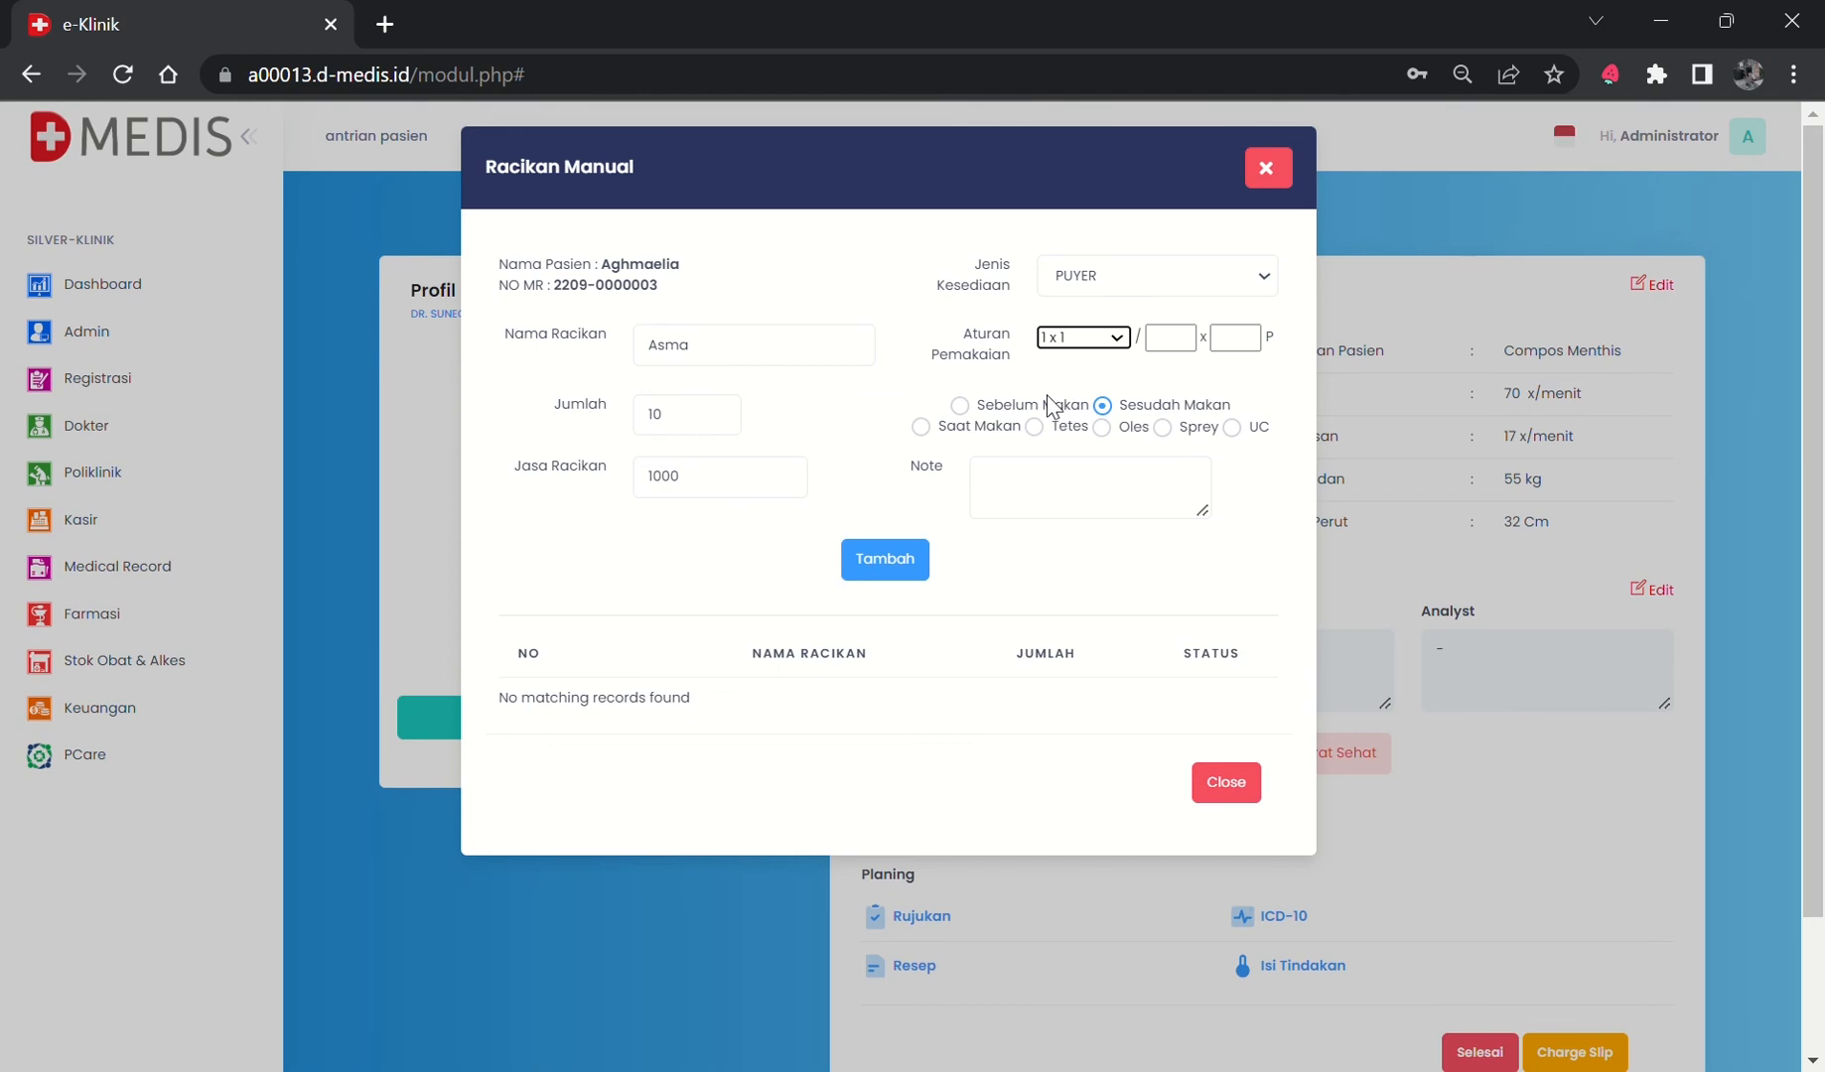
click(1021, 409)
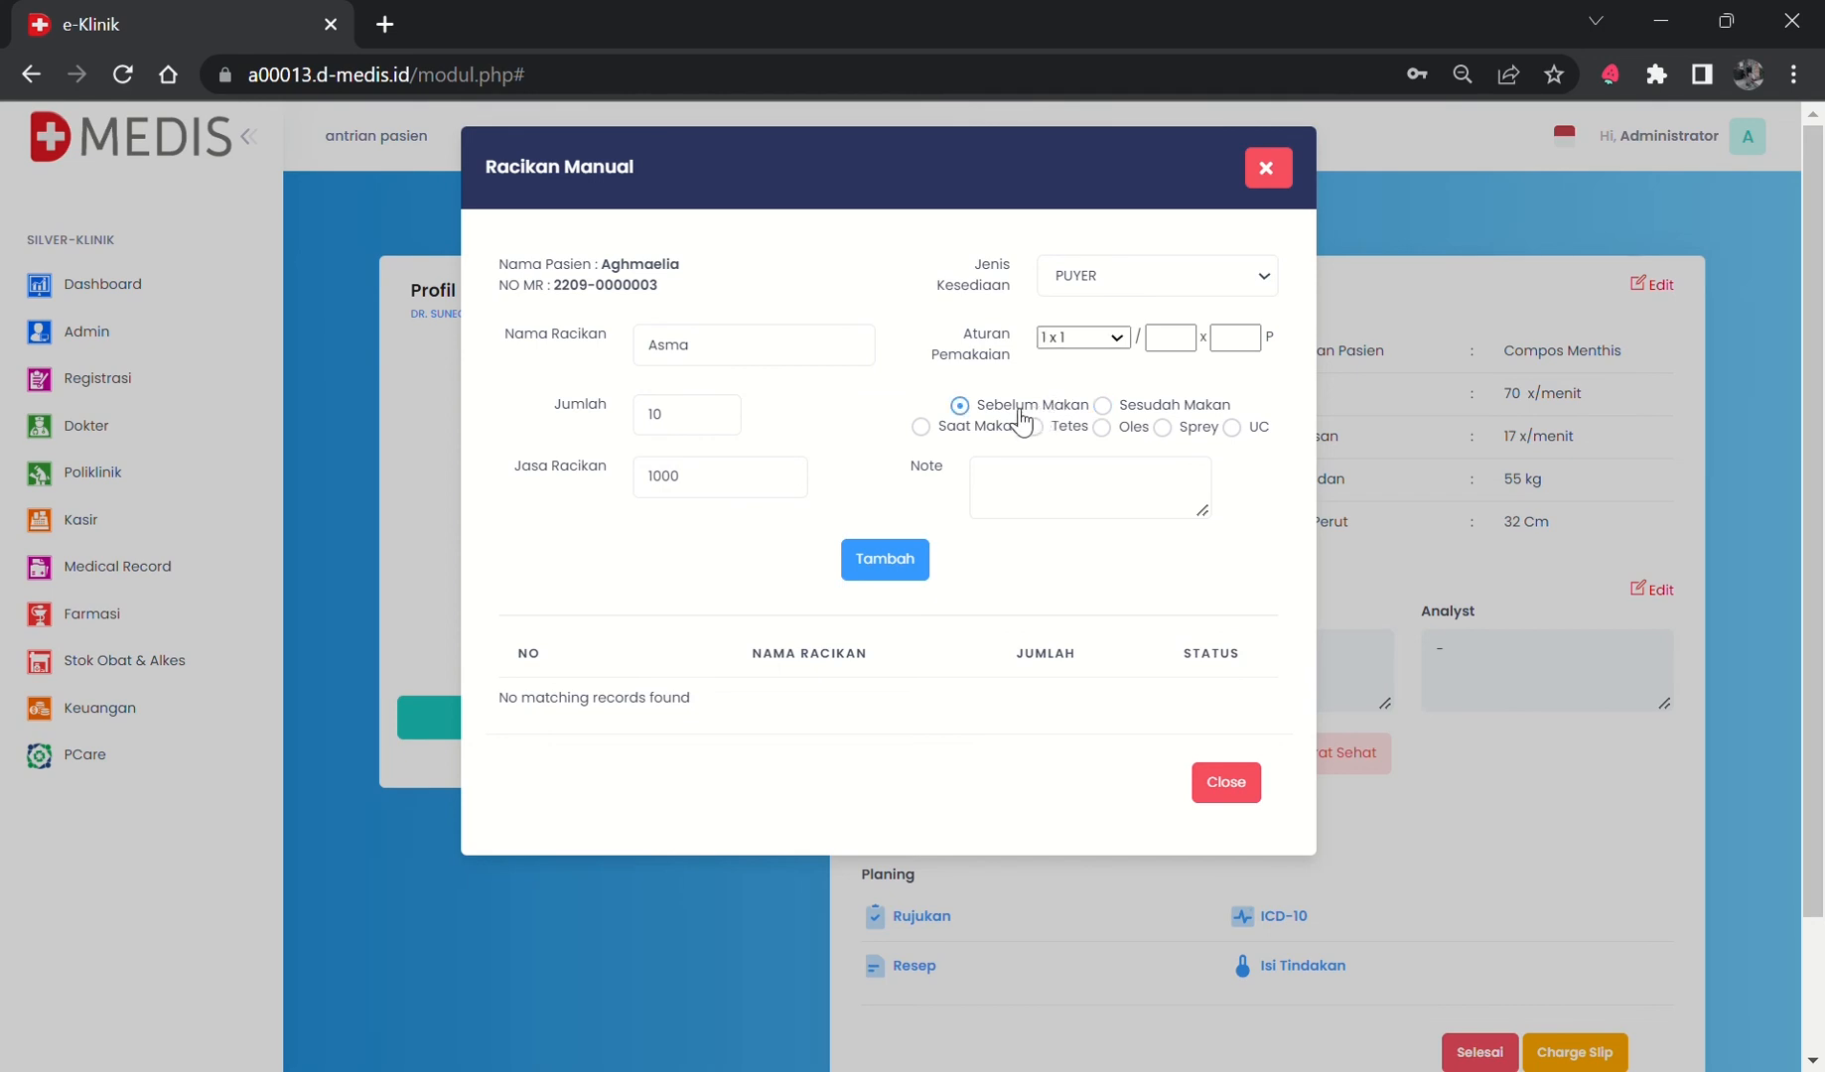
click(1023, 494)
text(dihabiskan)
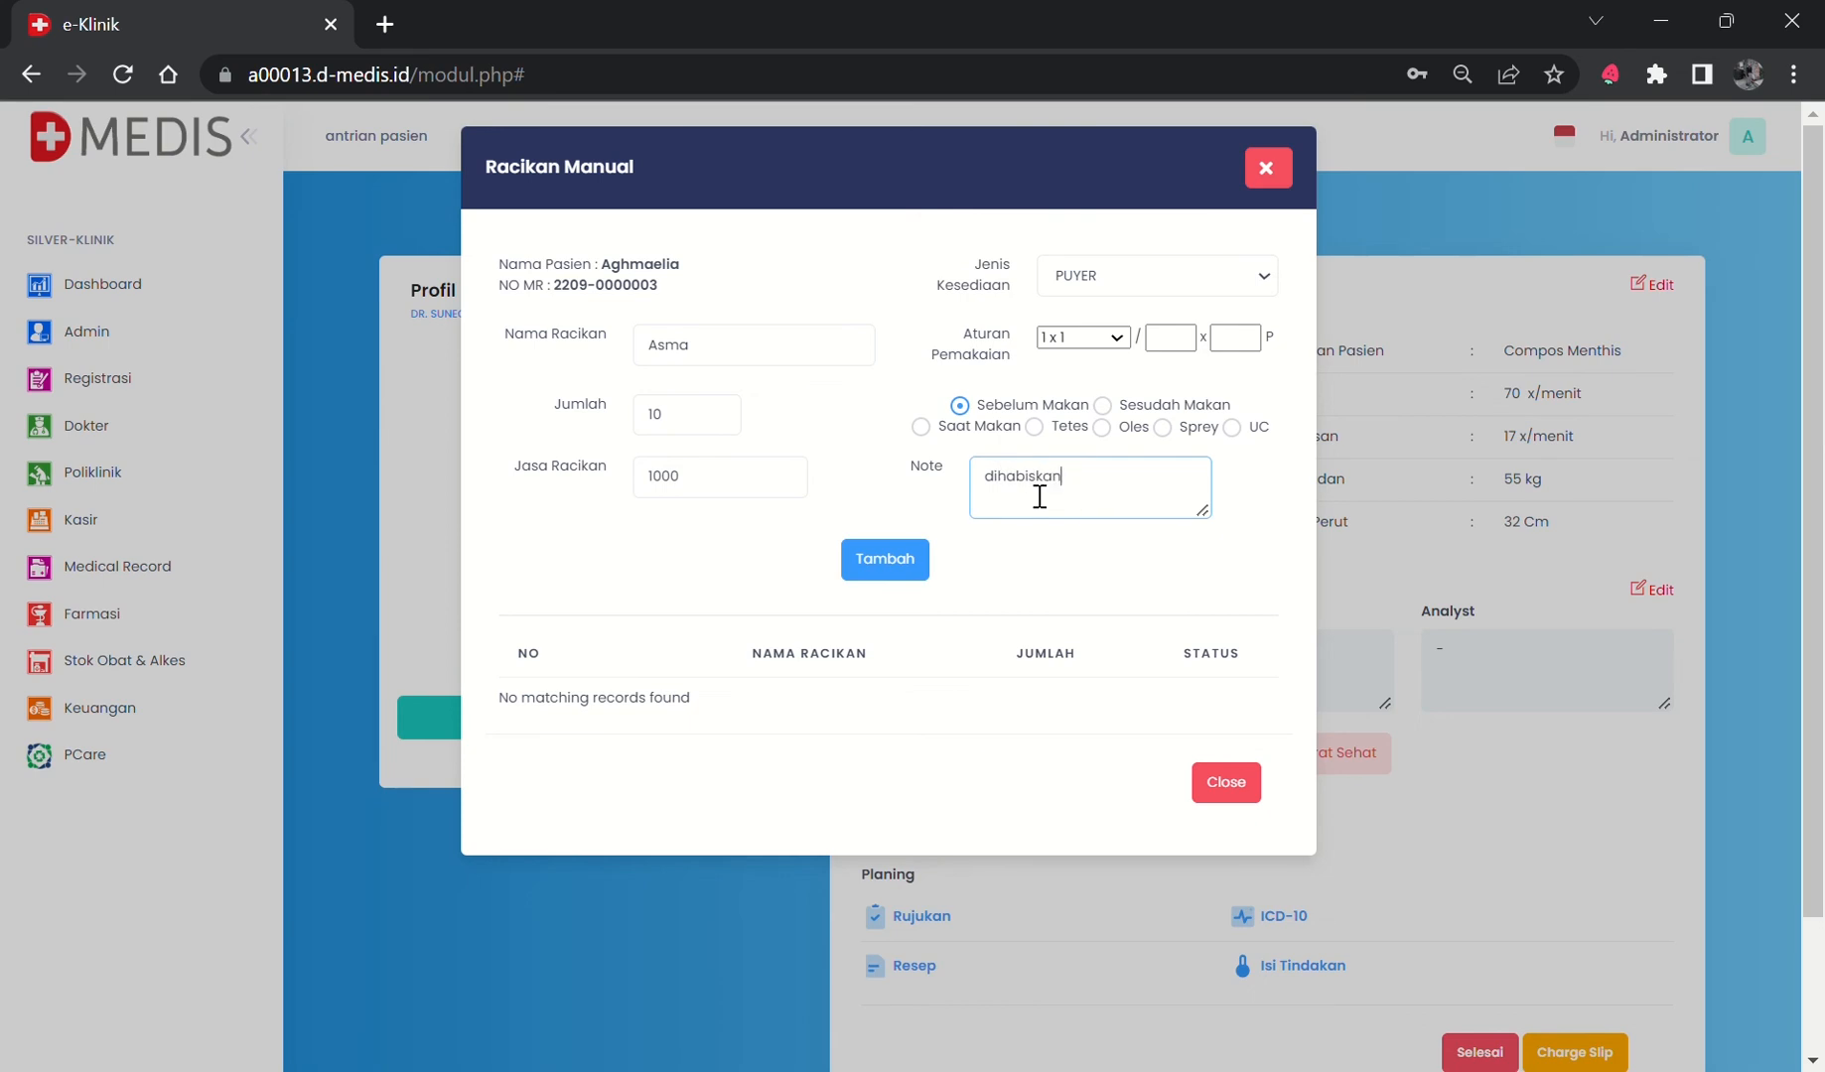
click(896, 563)
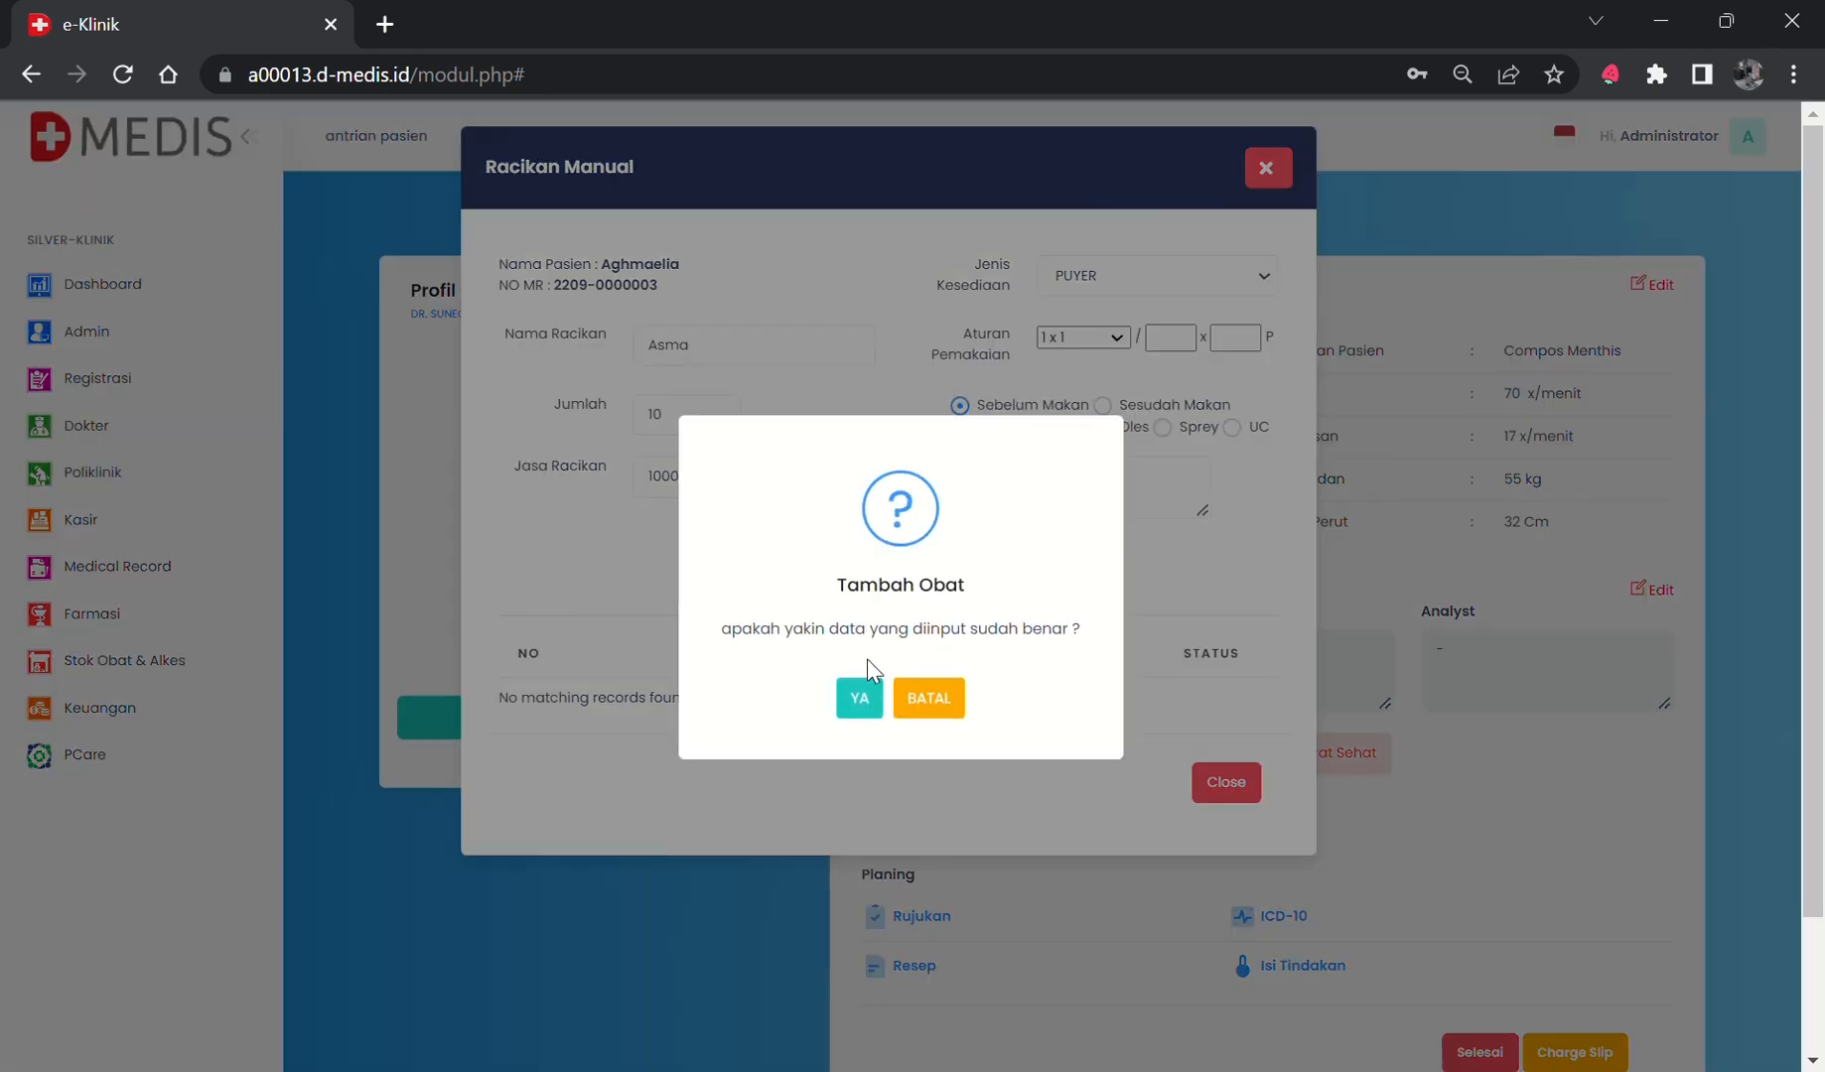
click(860, 701)
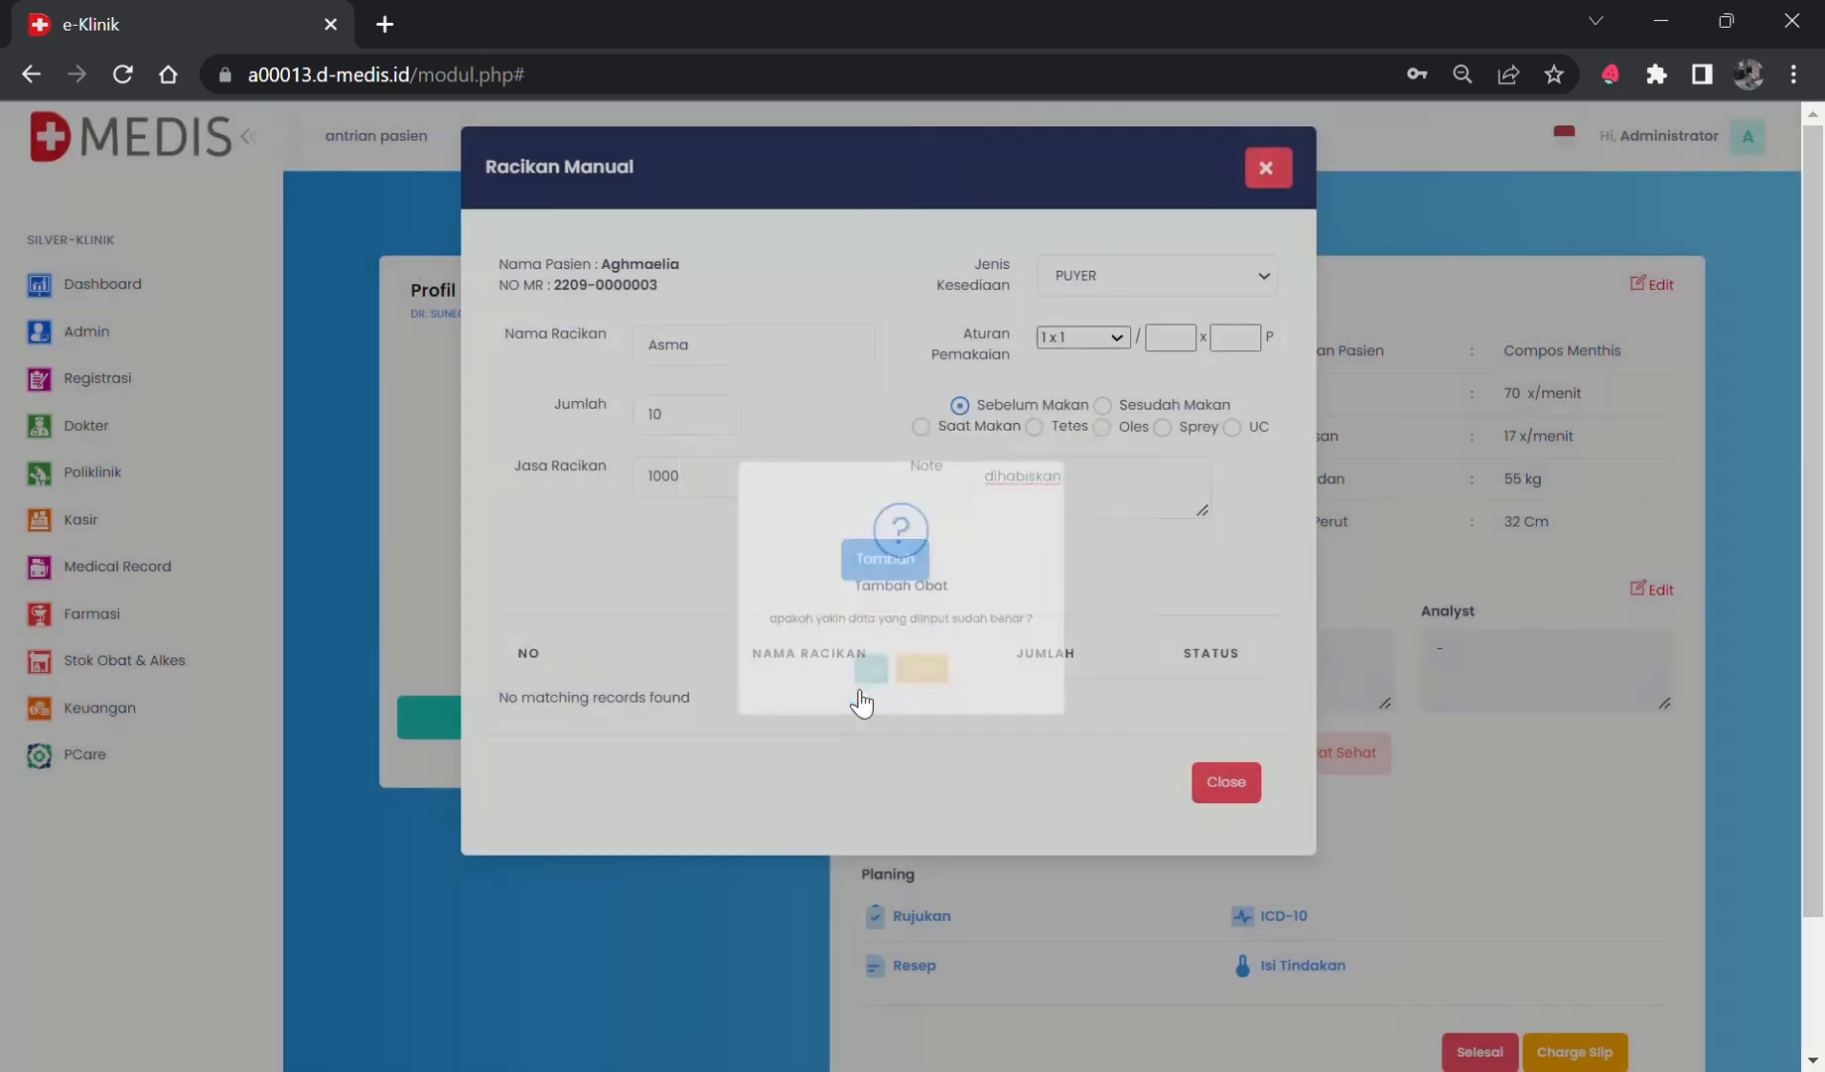
click(886, 700)
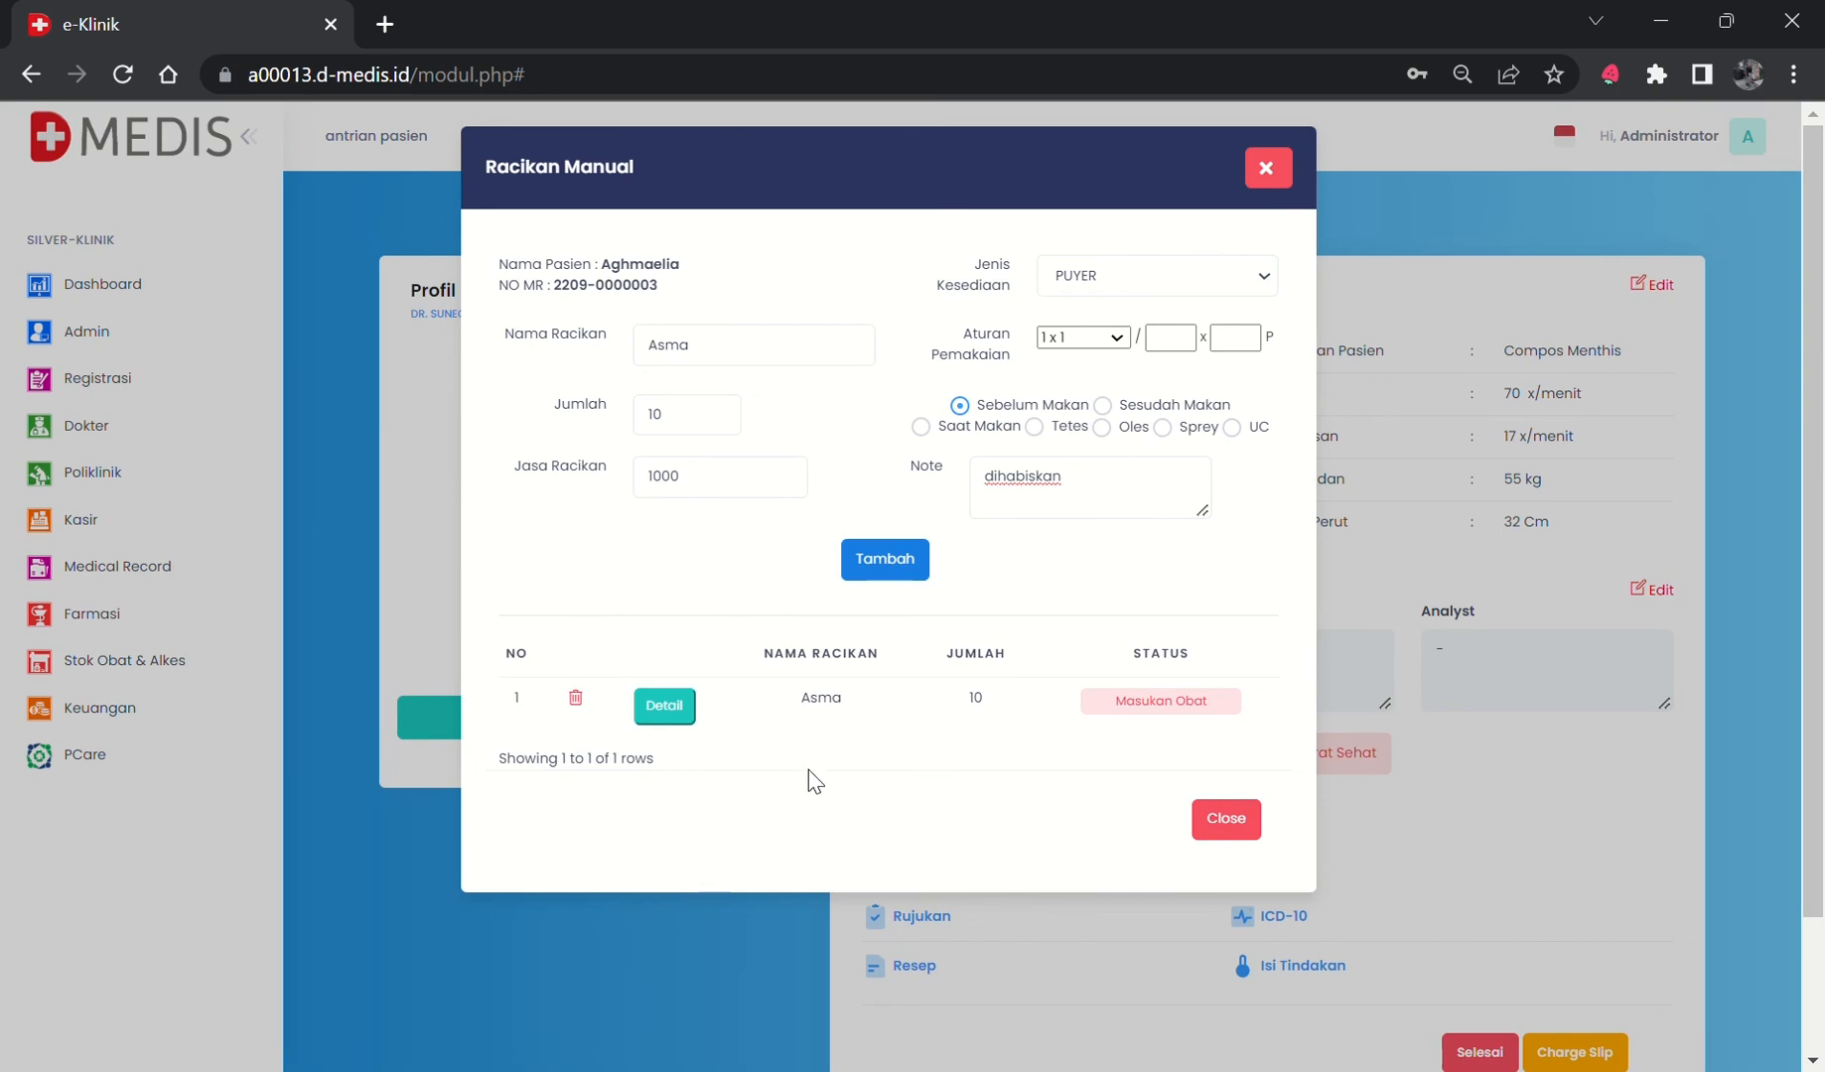
Add VIT C 50 MG POT with a composition of 0,5 to the Asma compound's details.
click(692, 722)
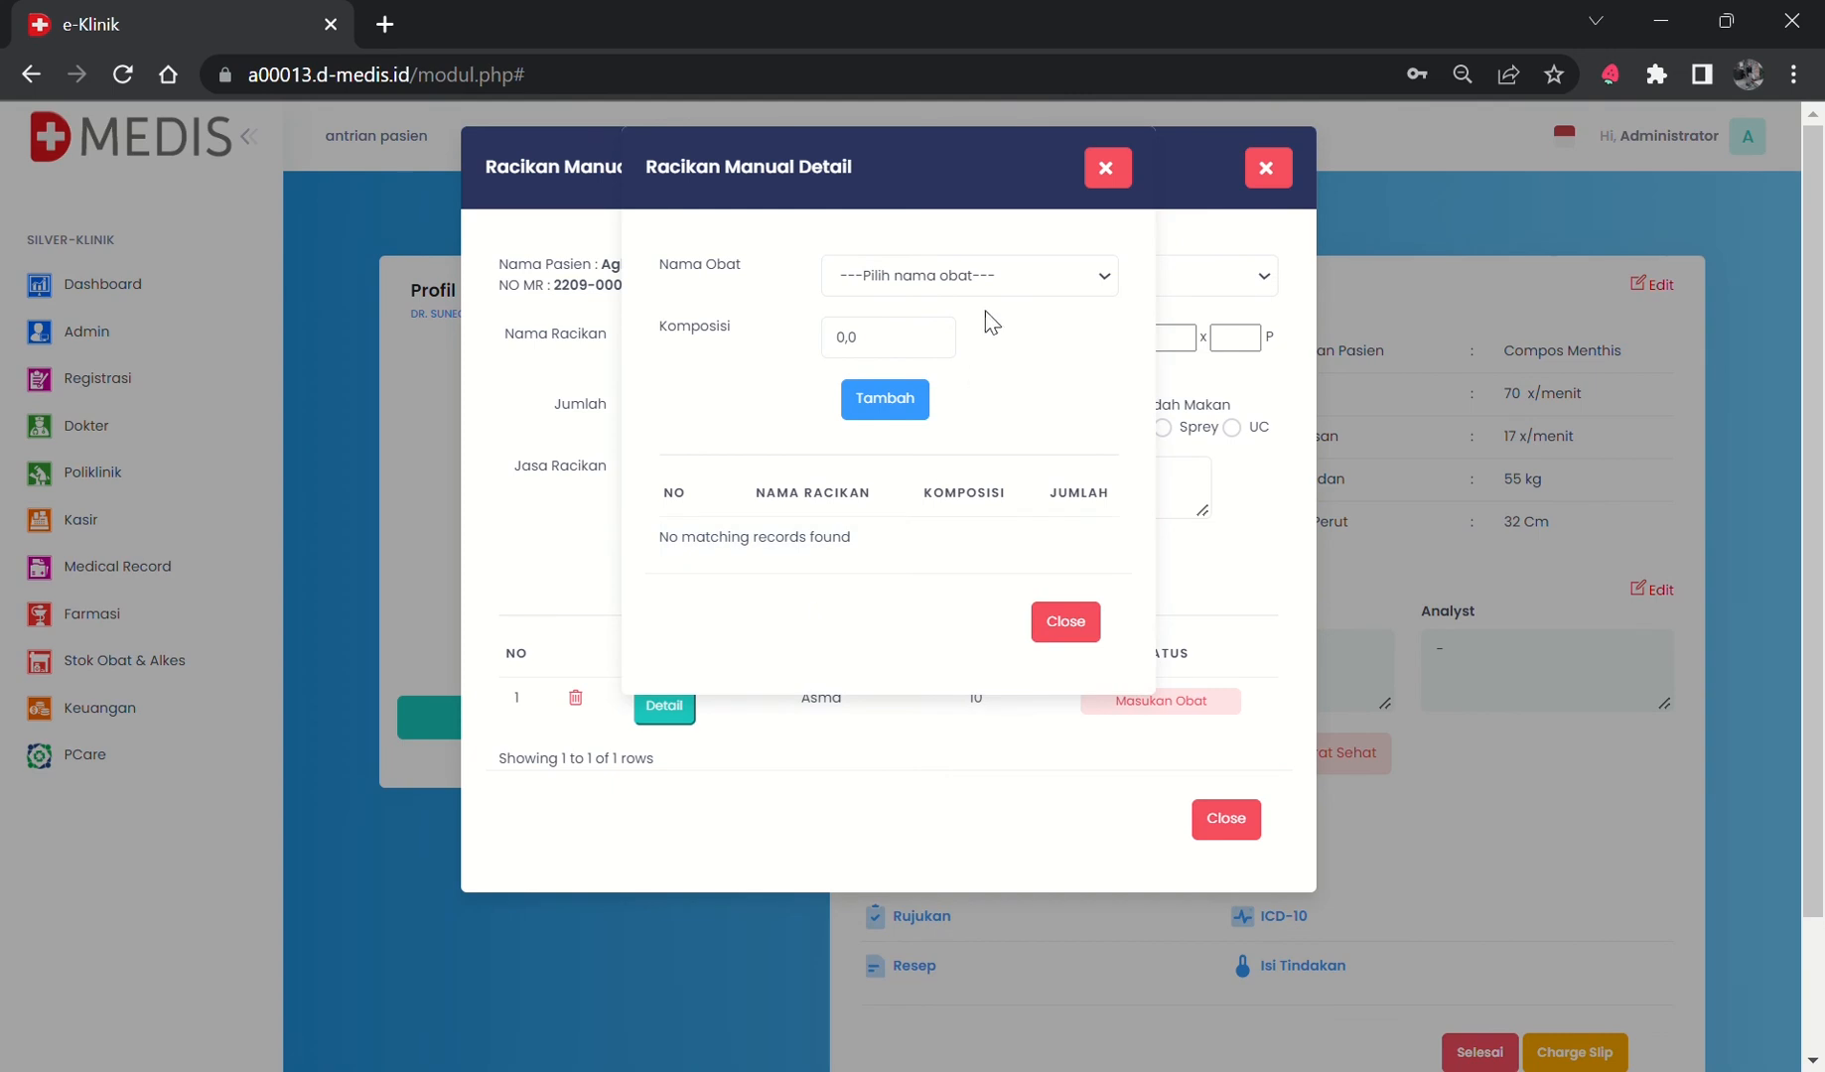
key(Escape)
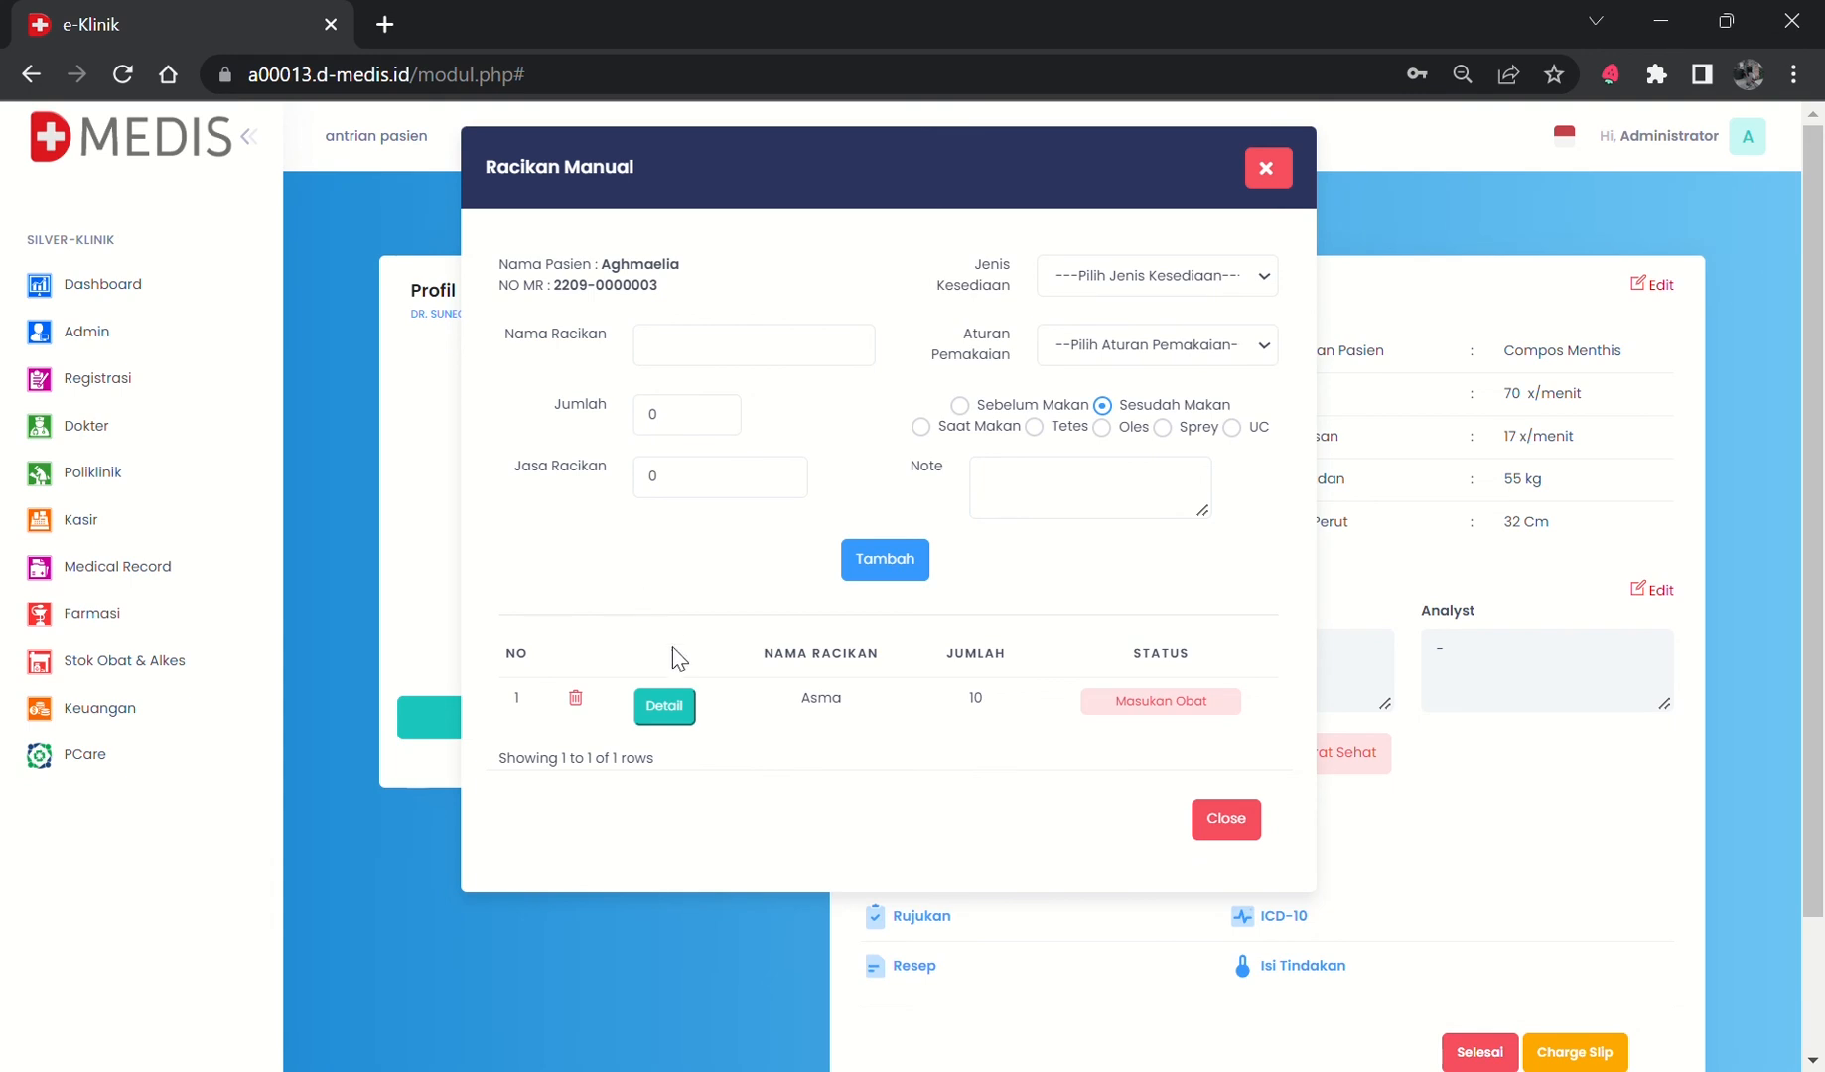
click(665, 709)
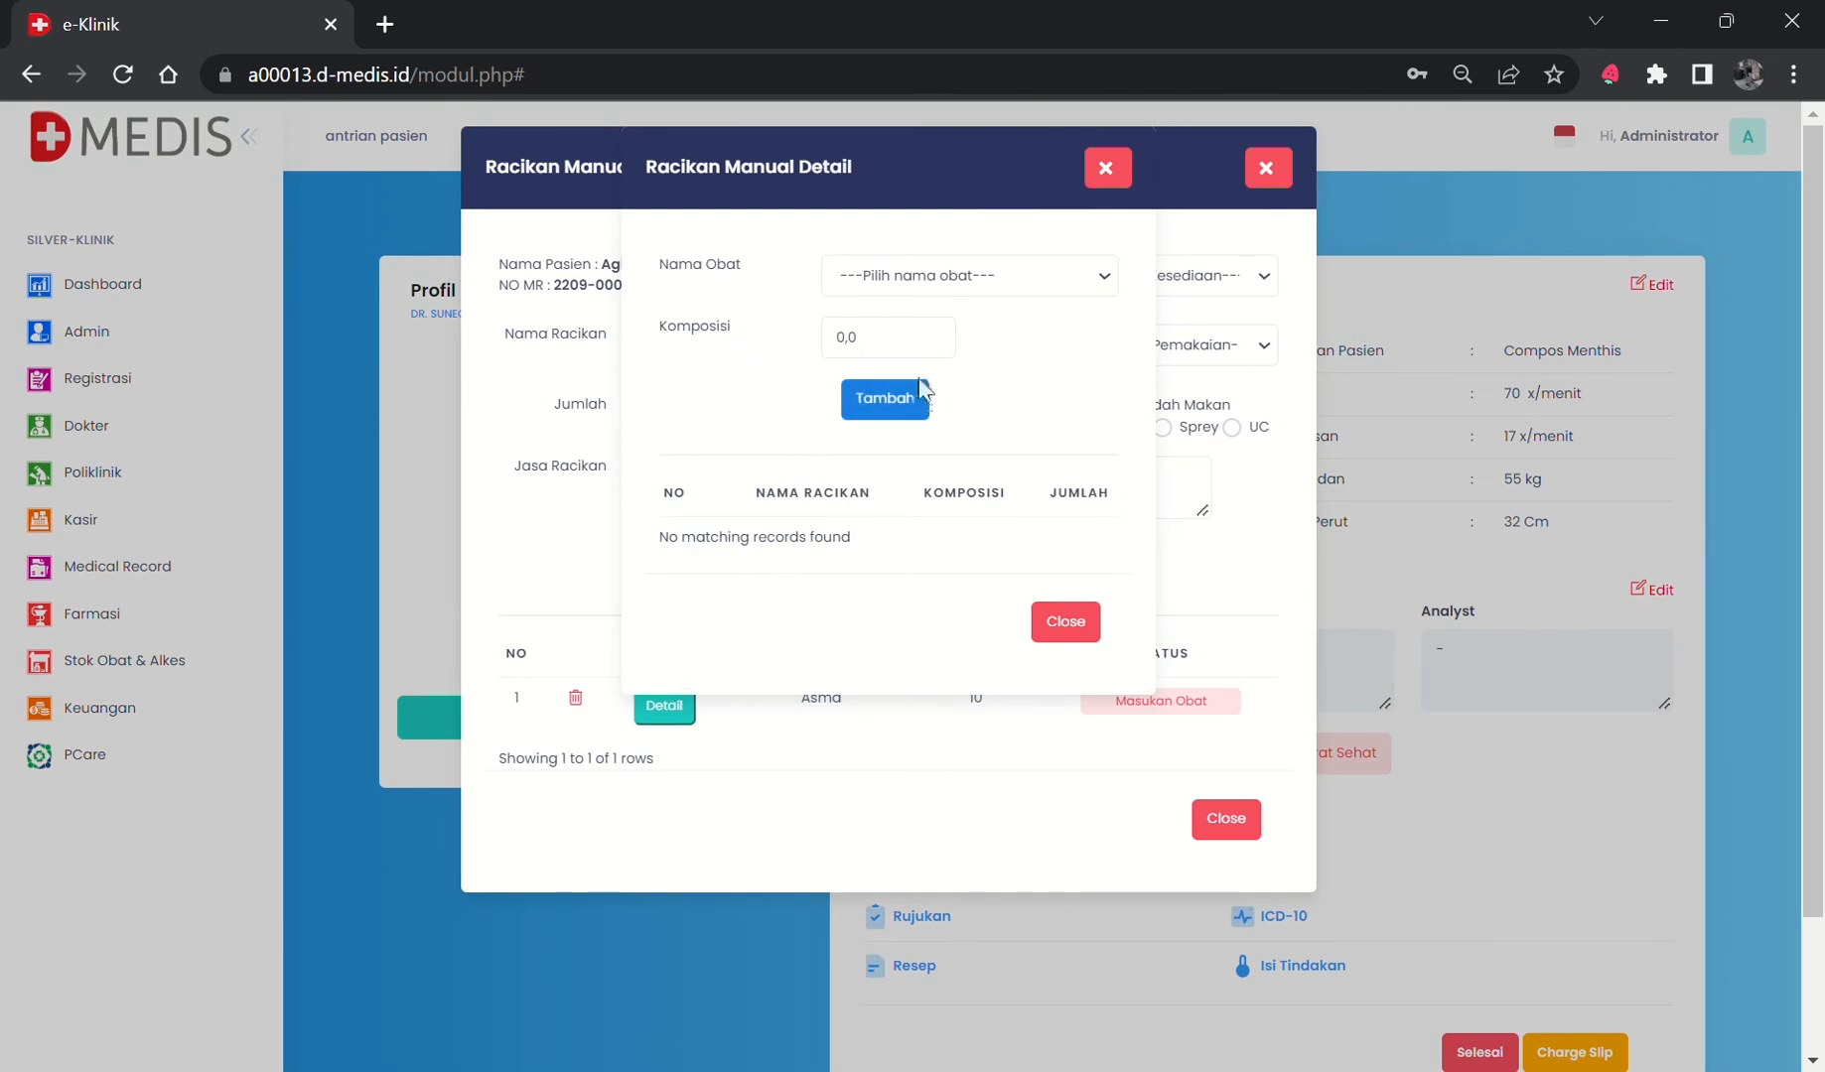
click(914, 274)
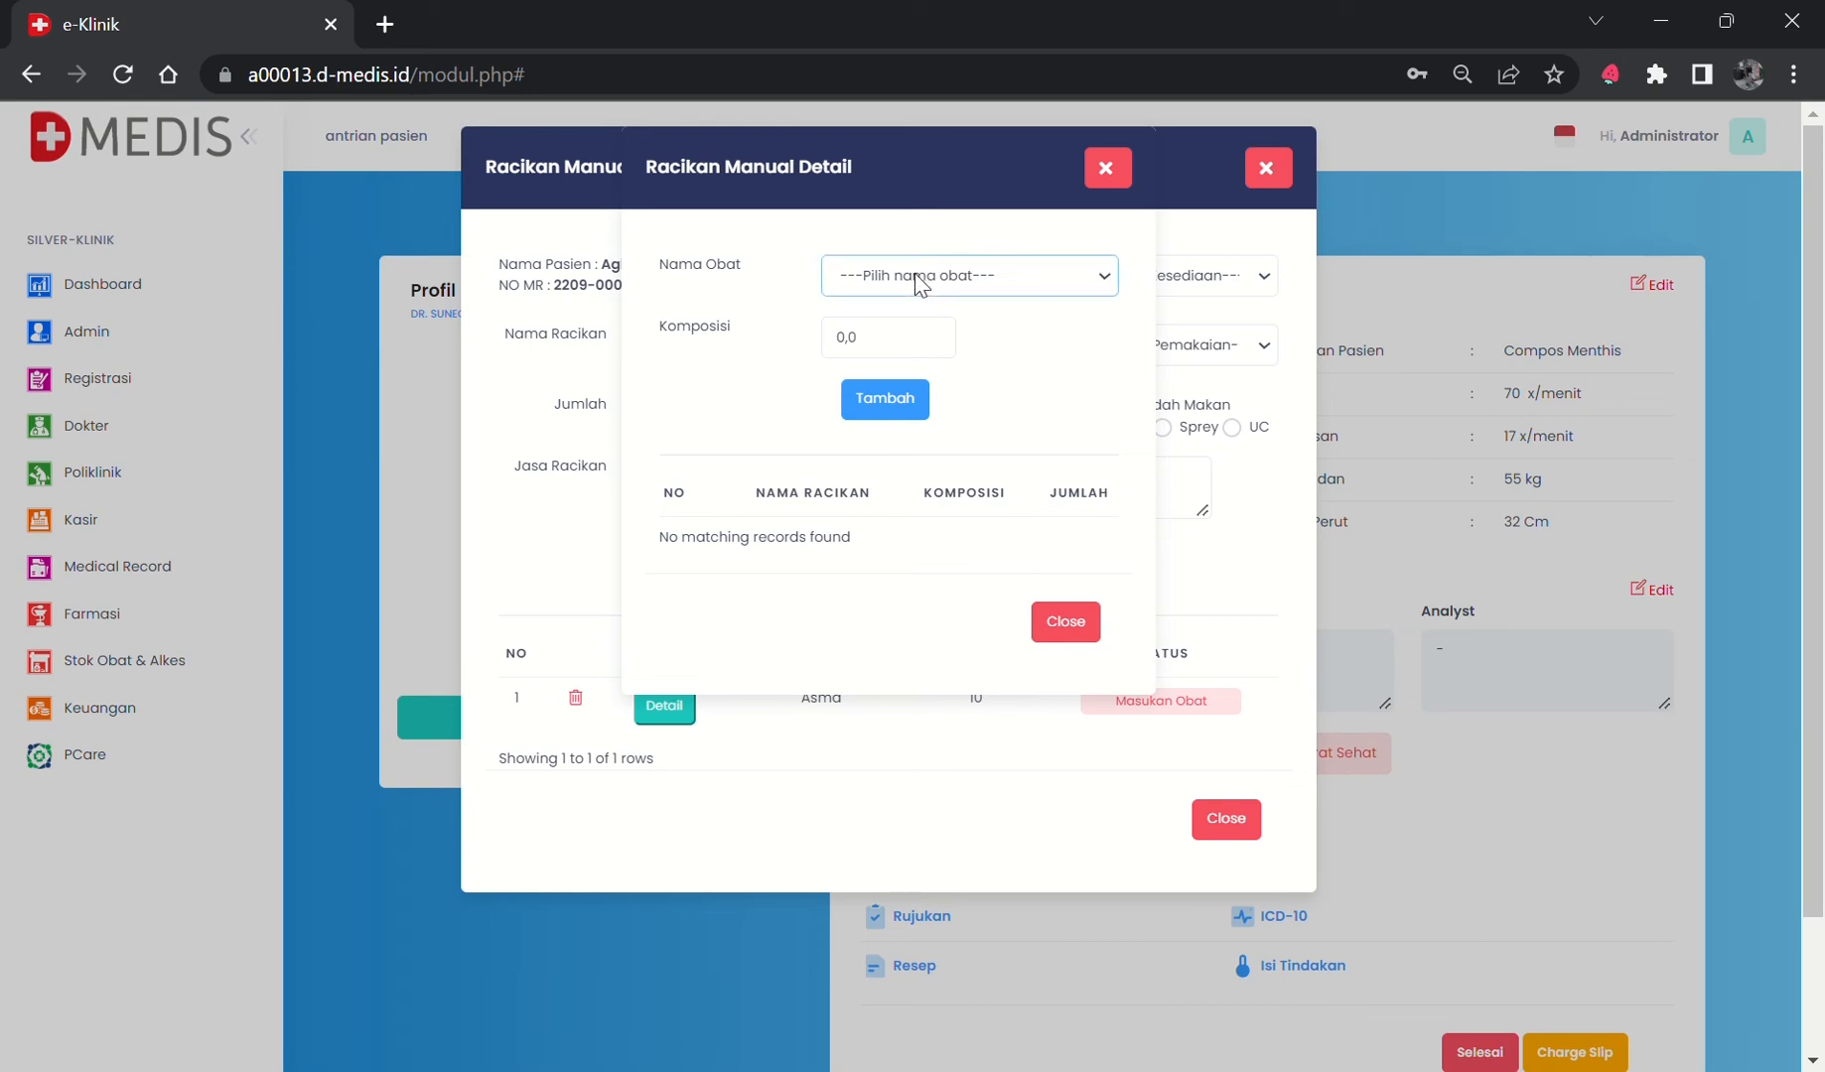
key(v)
click(926, 693)
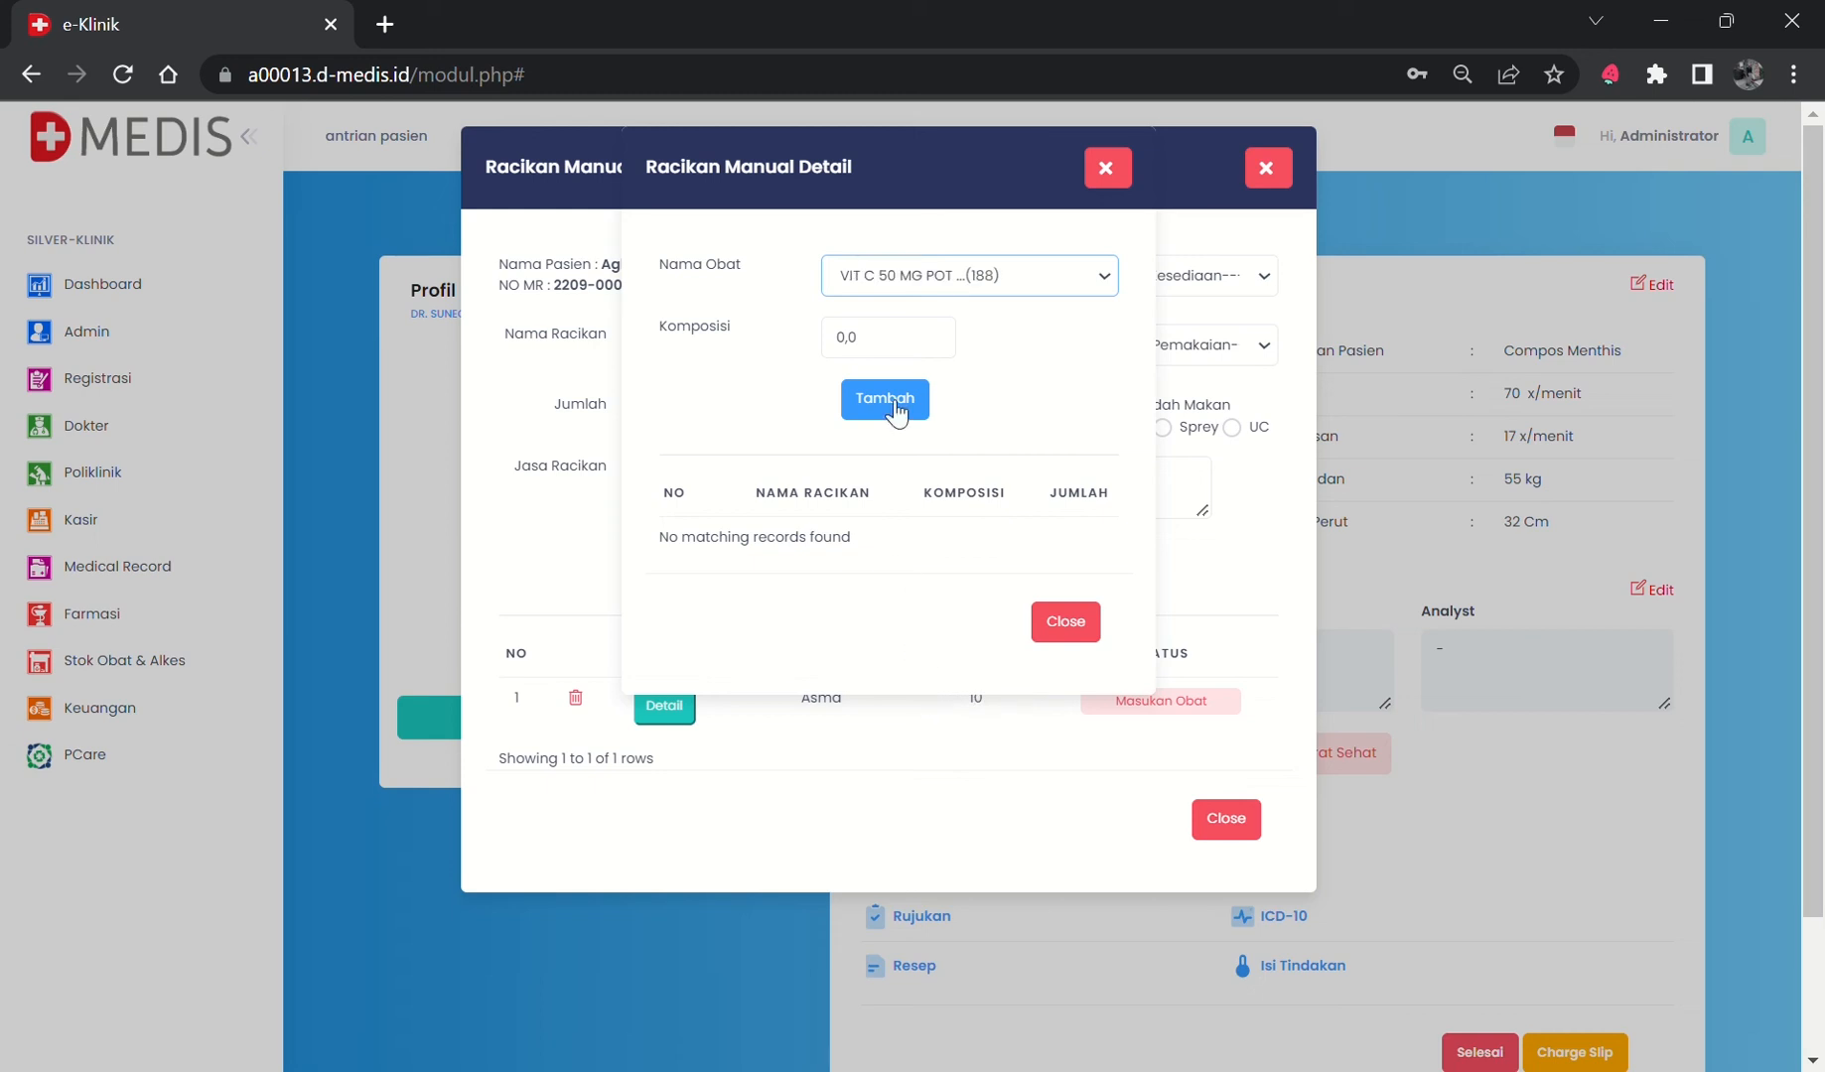
click(935, 332)
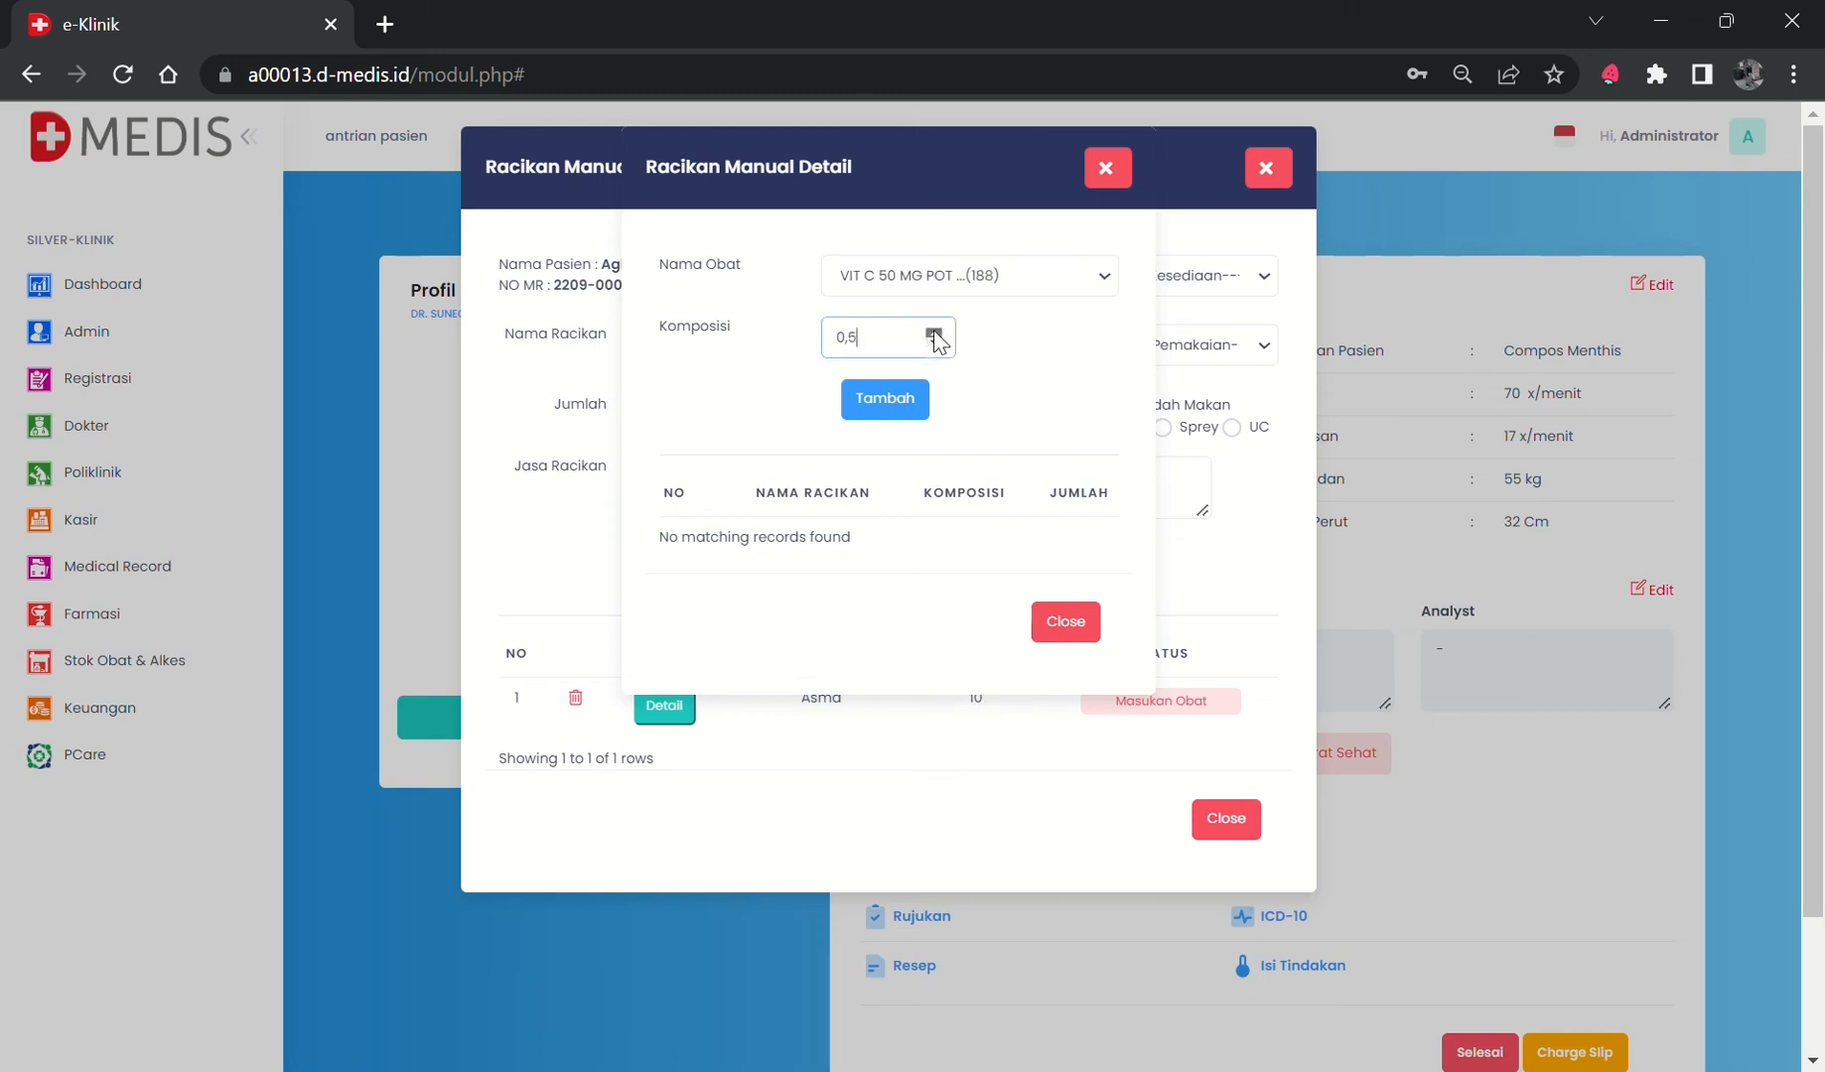
click(896, 407)
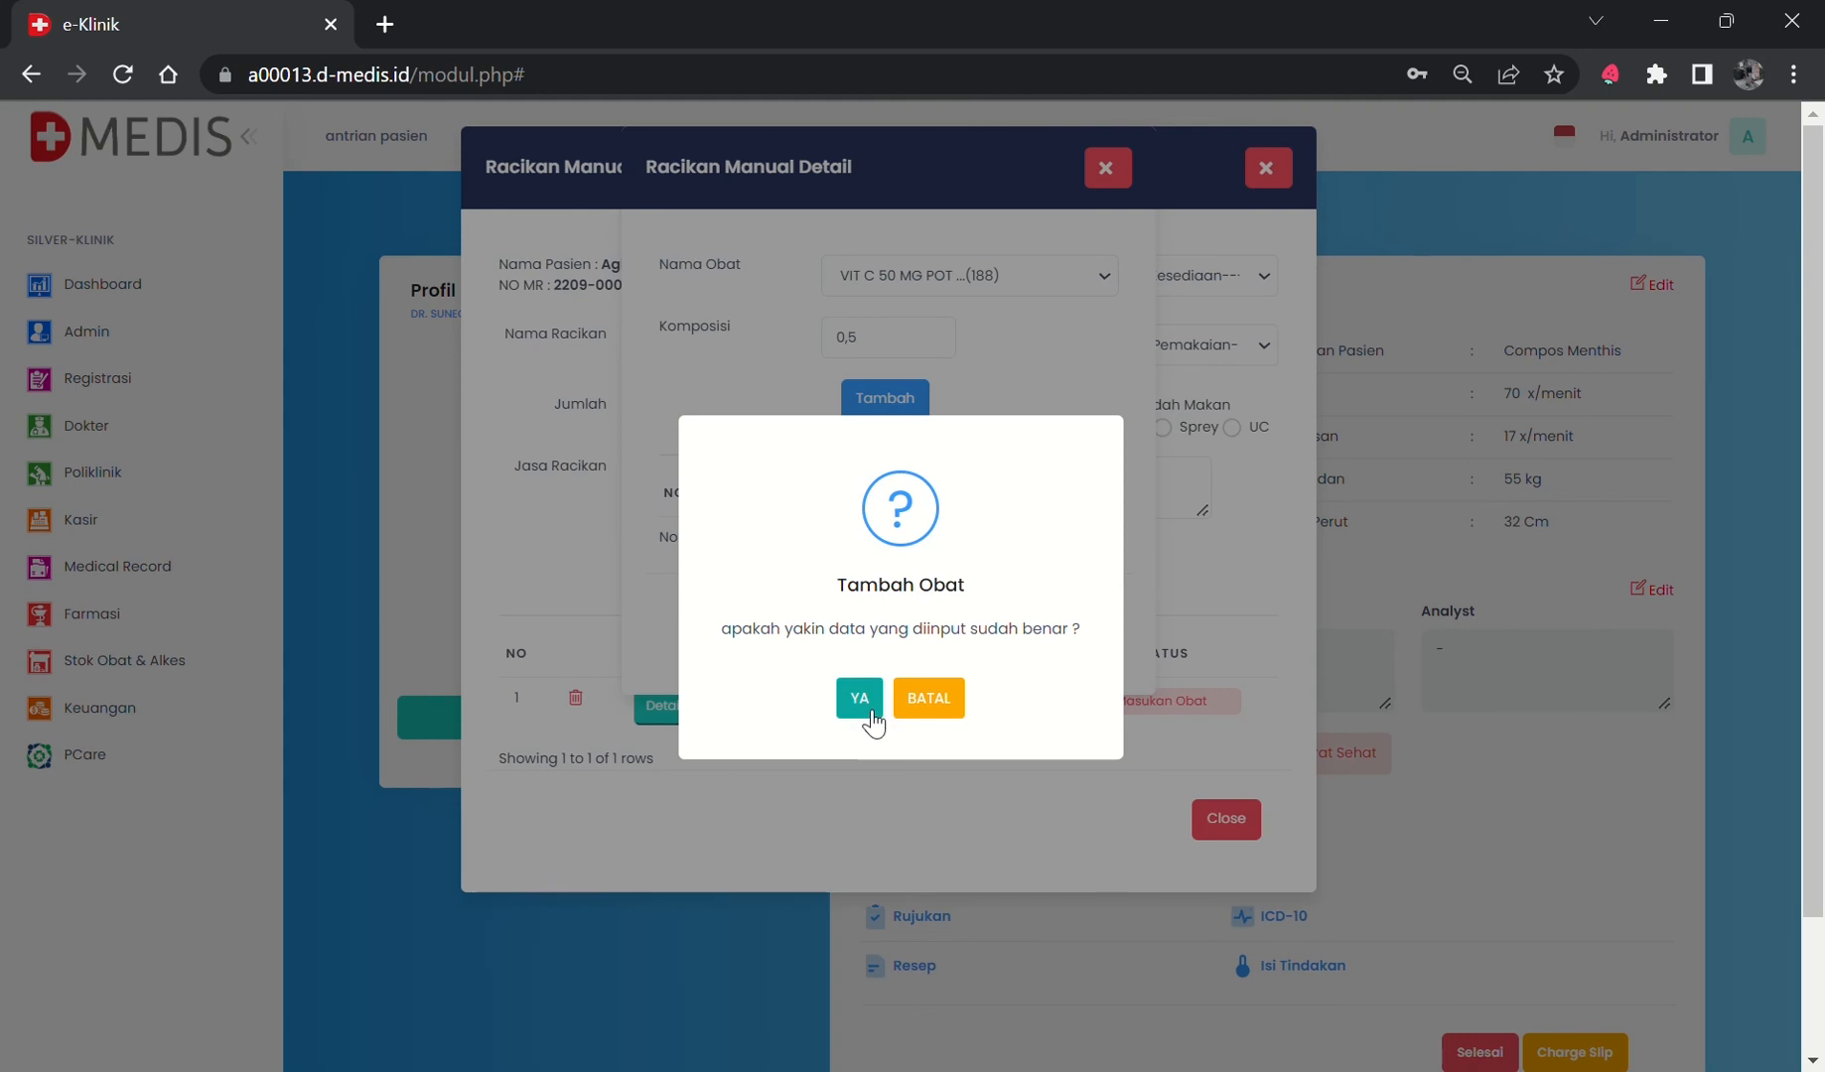
click(855, 692)
click(903, 698)
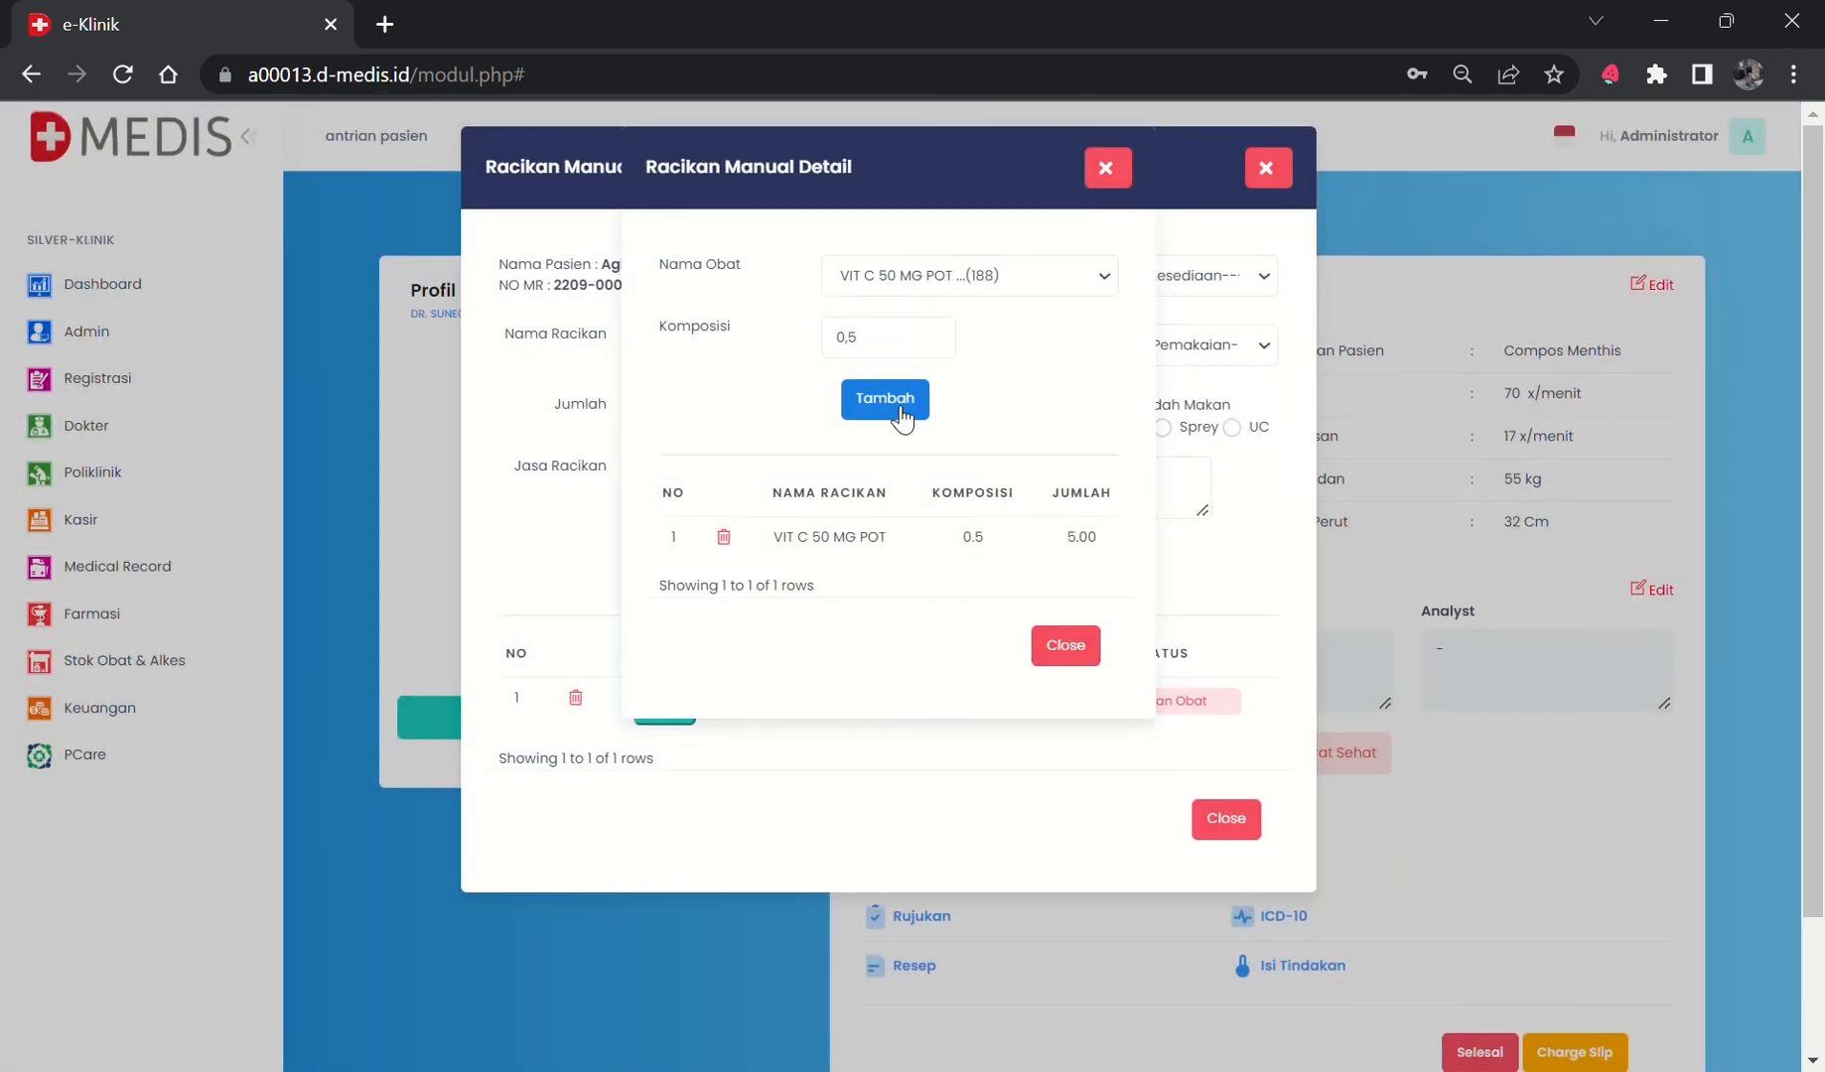
Add PARACETAMOL with a composition of 0,5 to the Asma compound and close the compound and prescription forms.
click(948, 281)
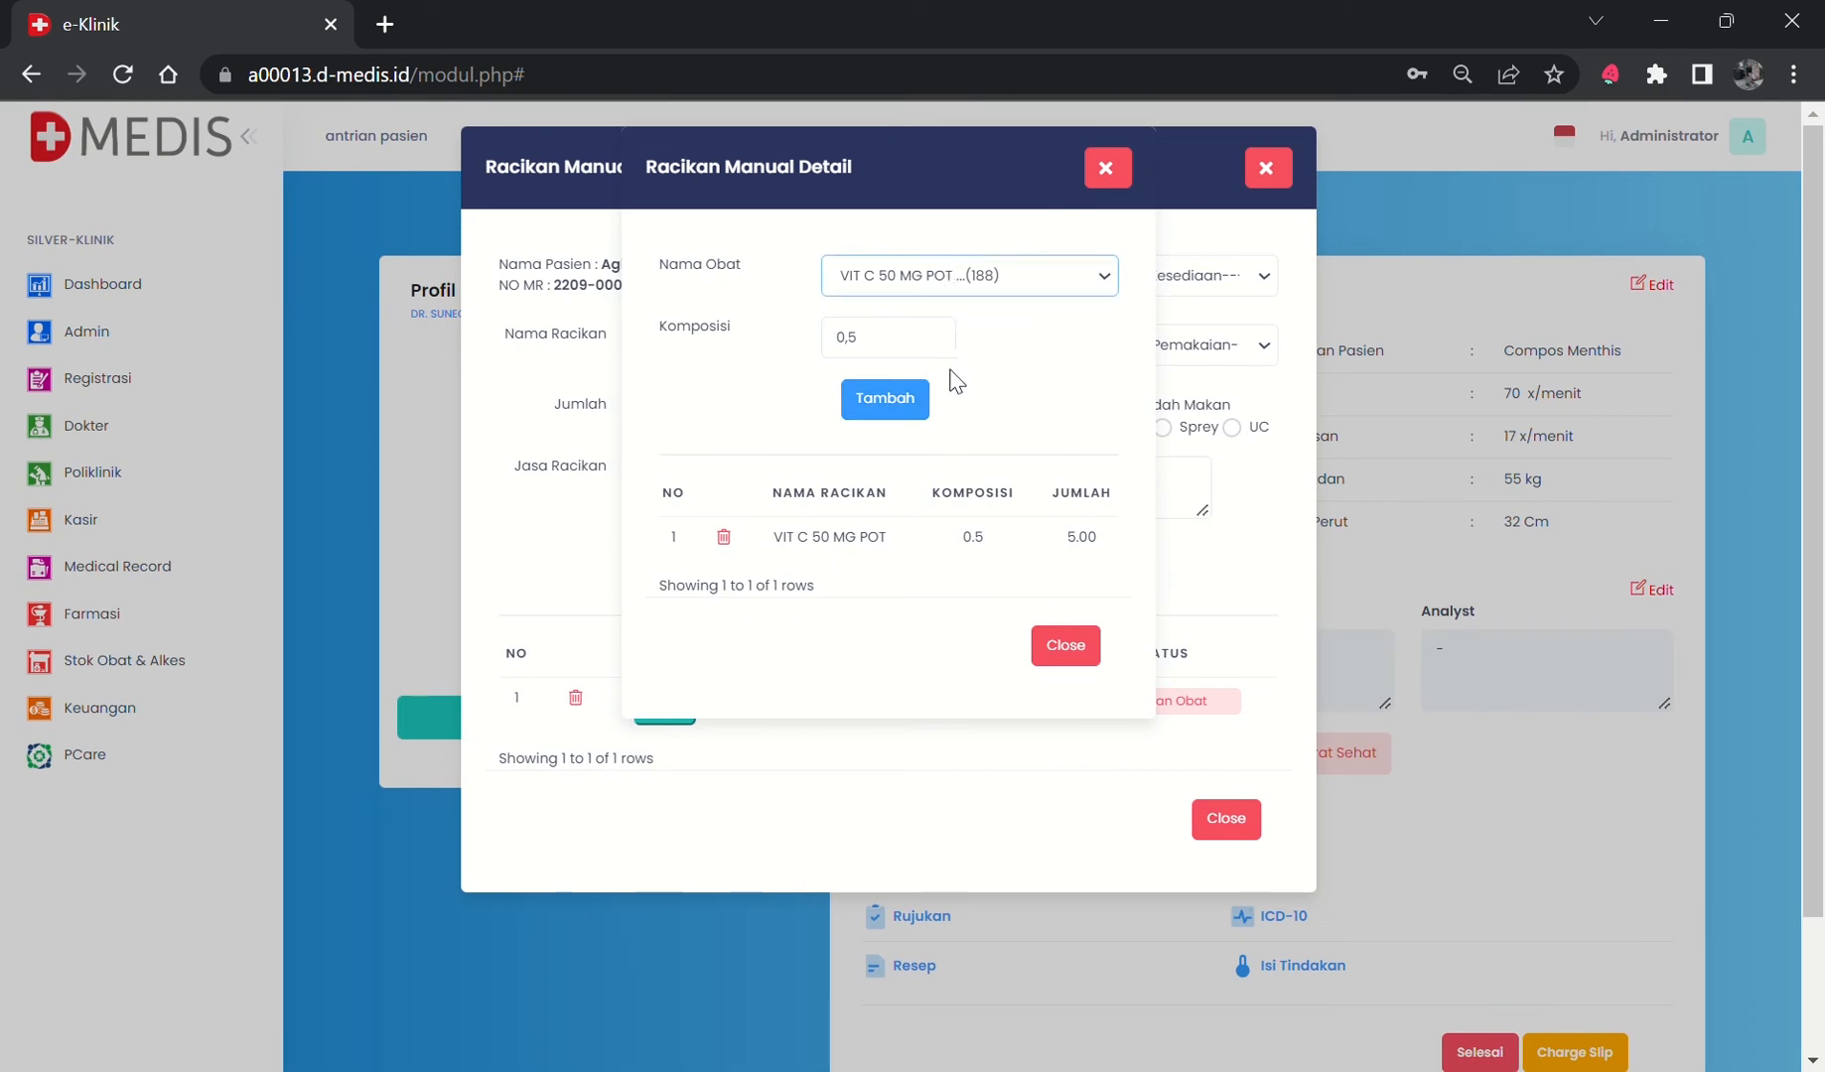
key(p)
key(a)
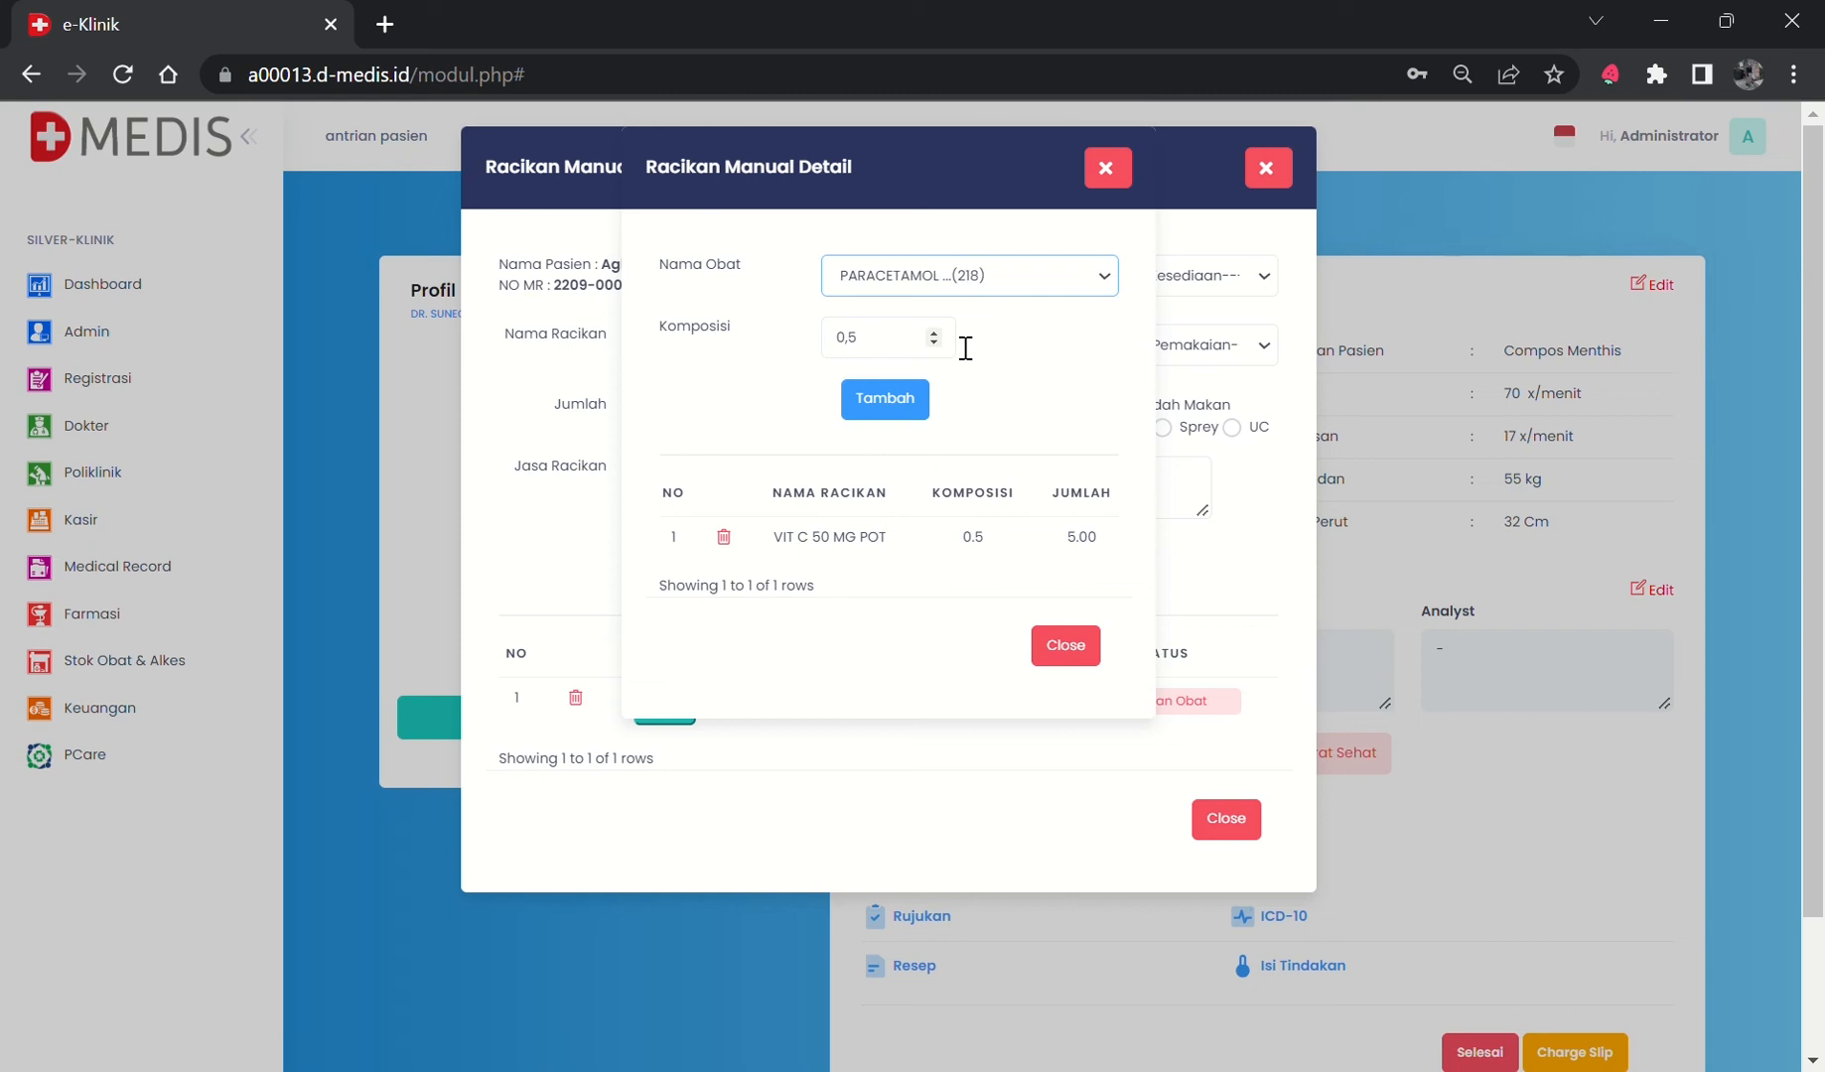
click(891, 399)
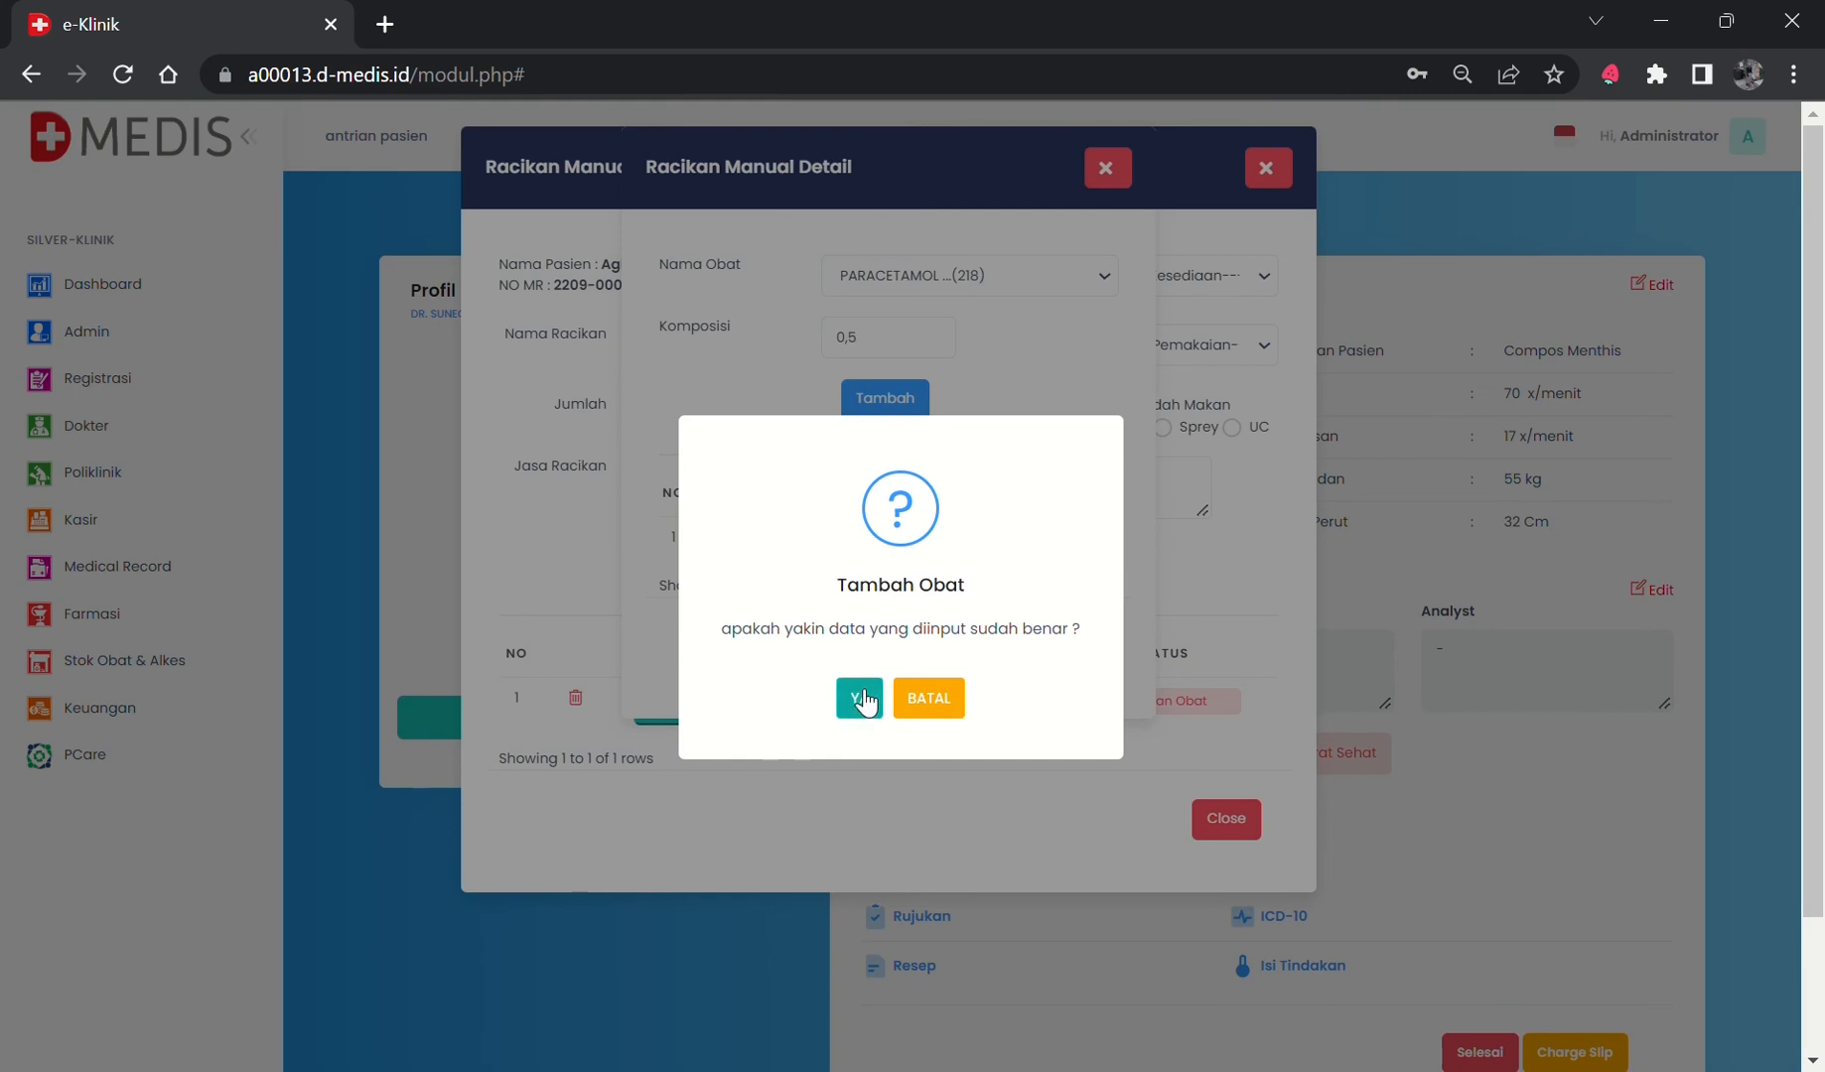
click(858, 694)
click(892, 695)
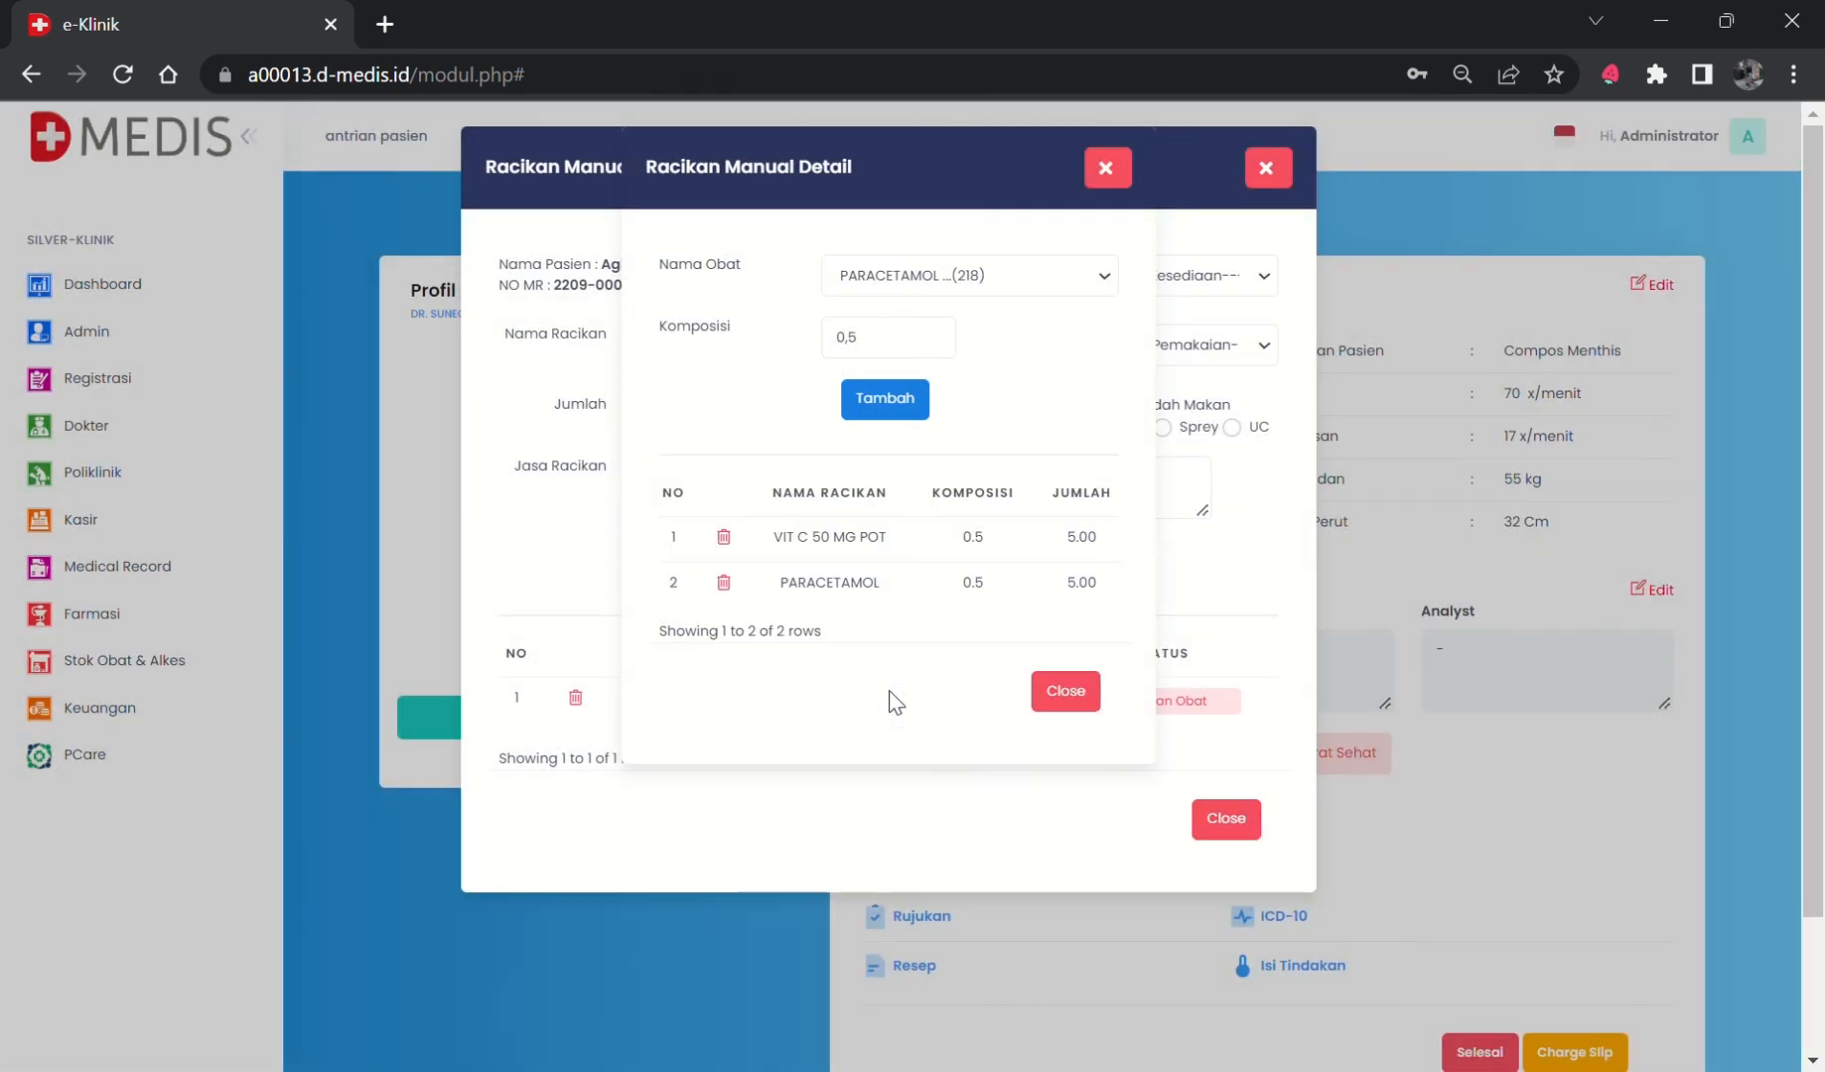
click(1064, 694)
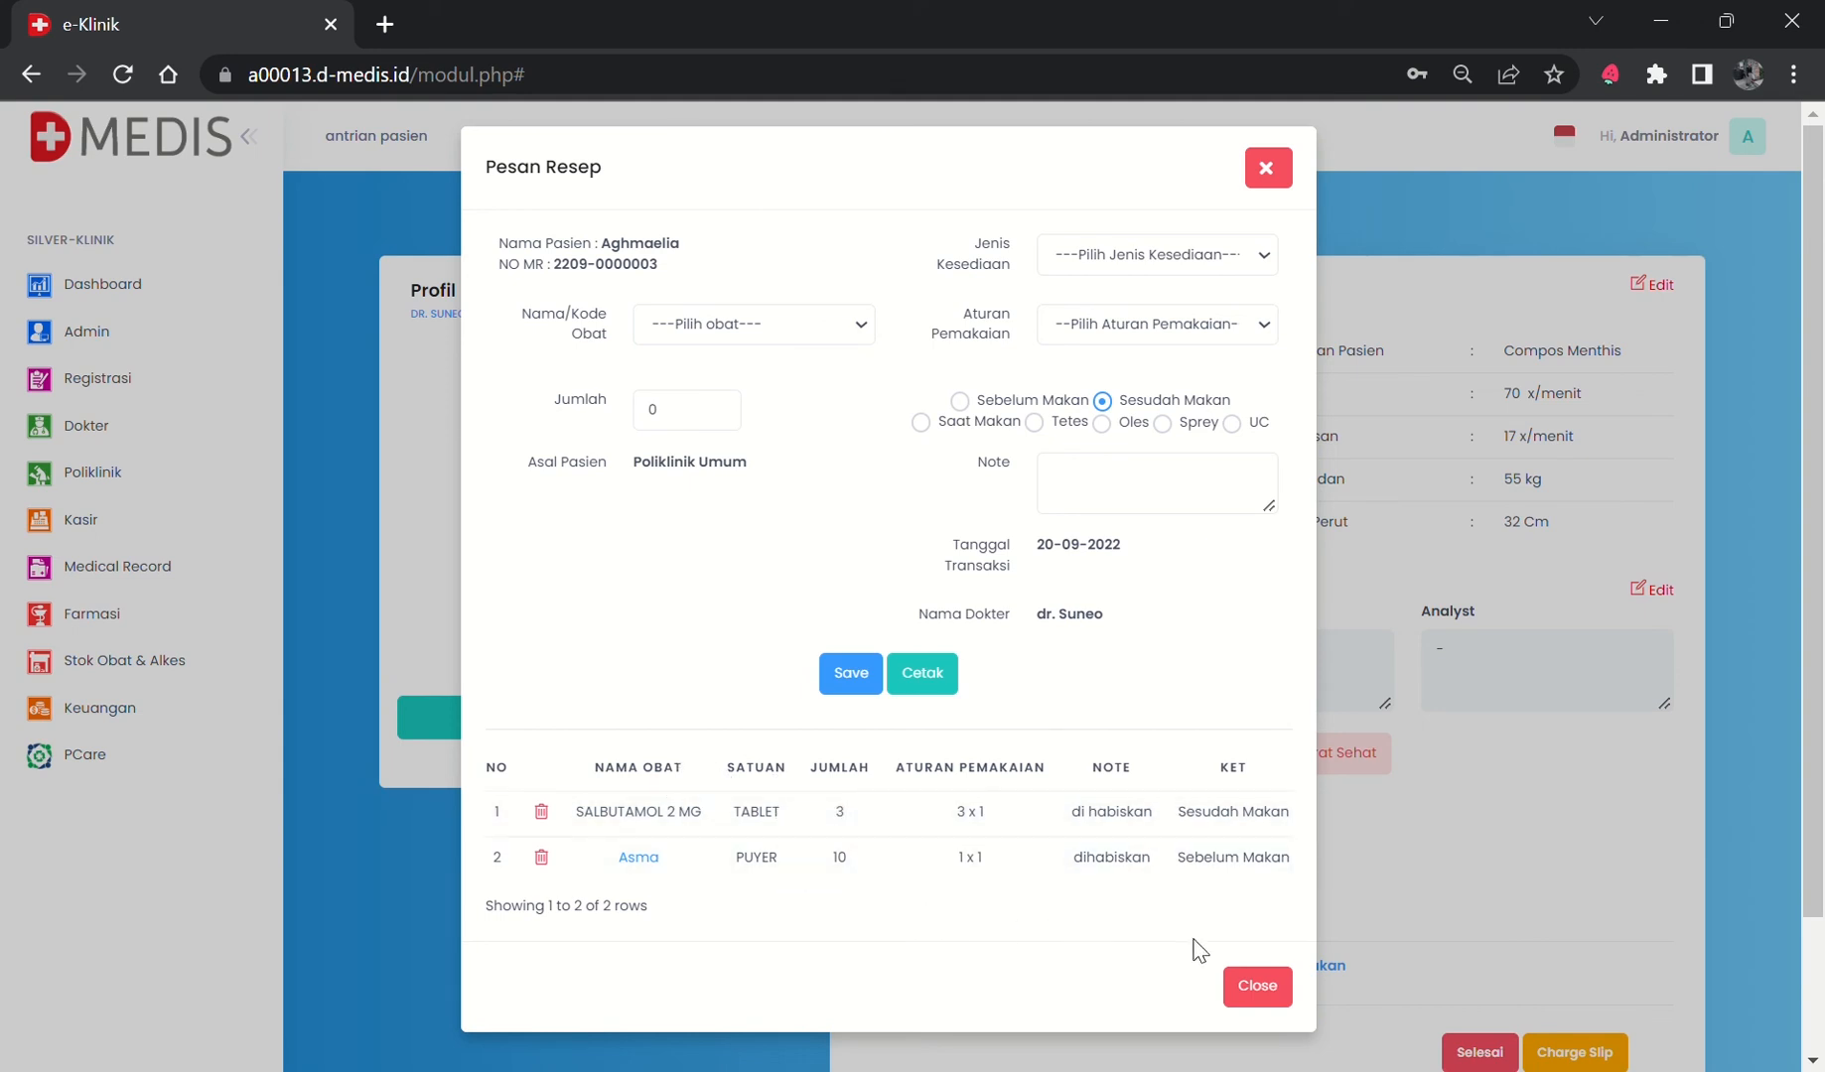
click(1257, 987)
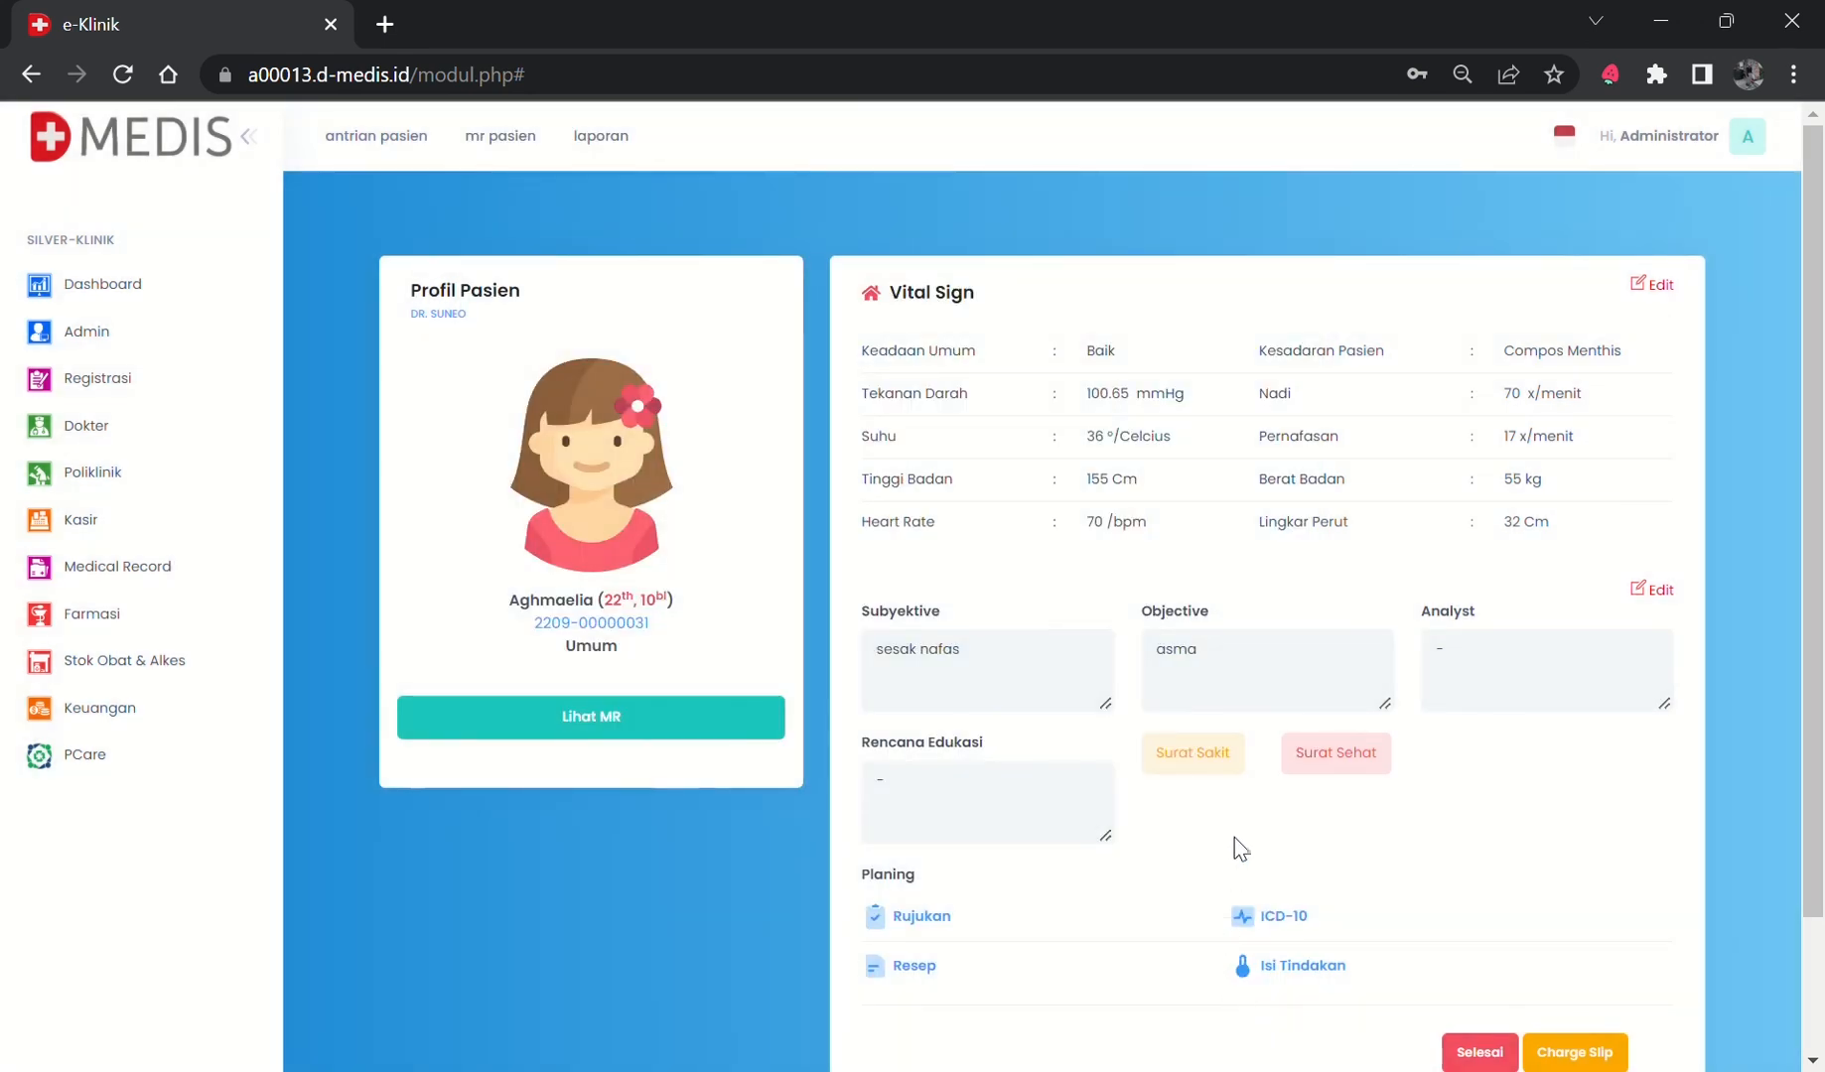
Create a Surat Sakit for the patient with a Lama Sakit of 3, save it, print it and close the form.
click(1202, 769)
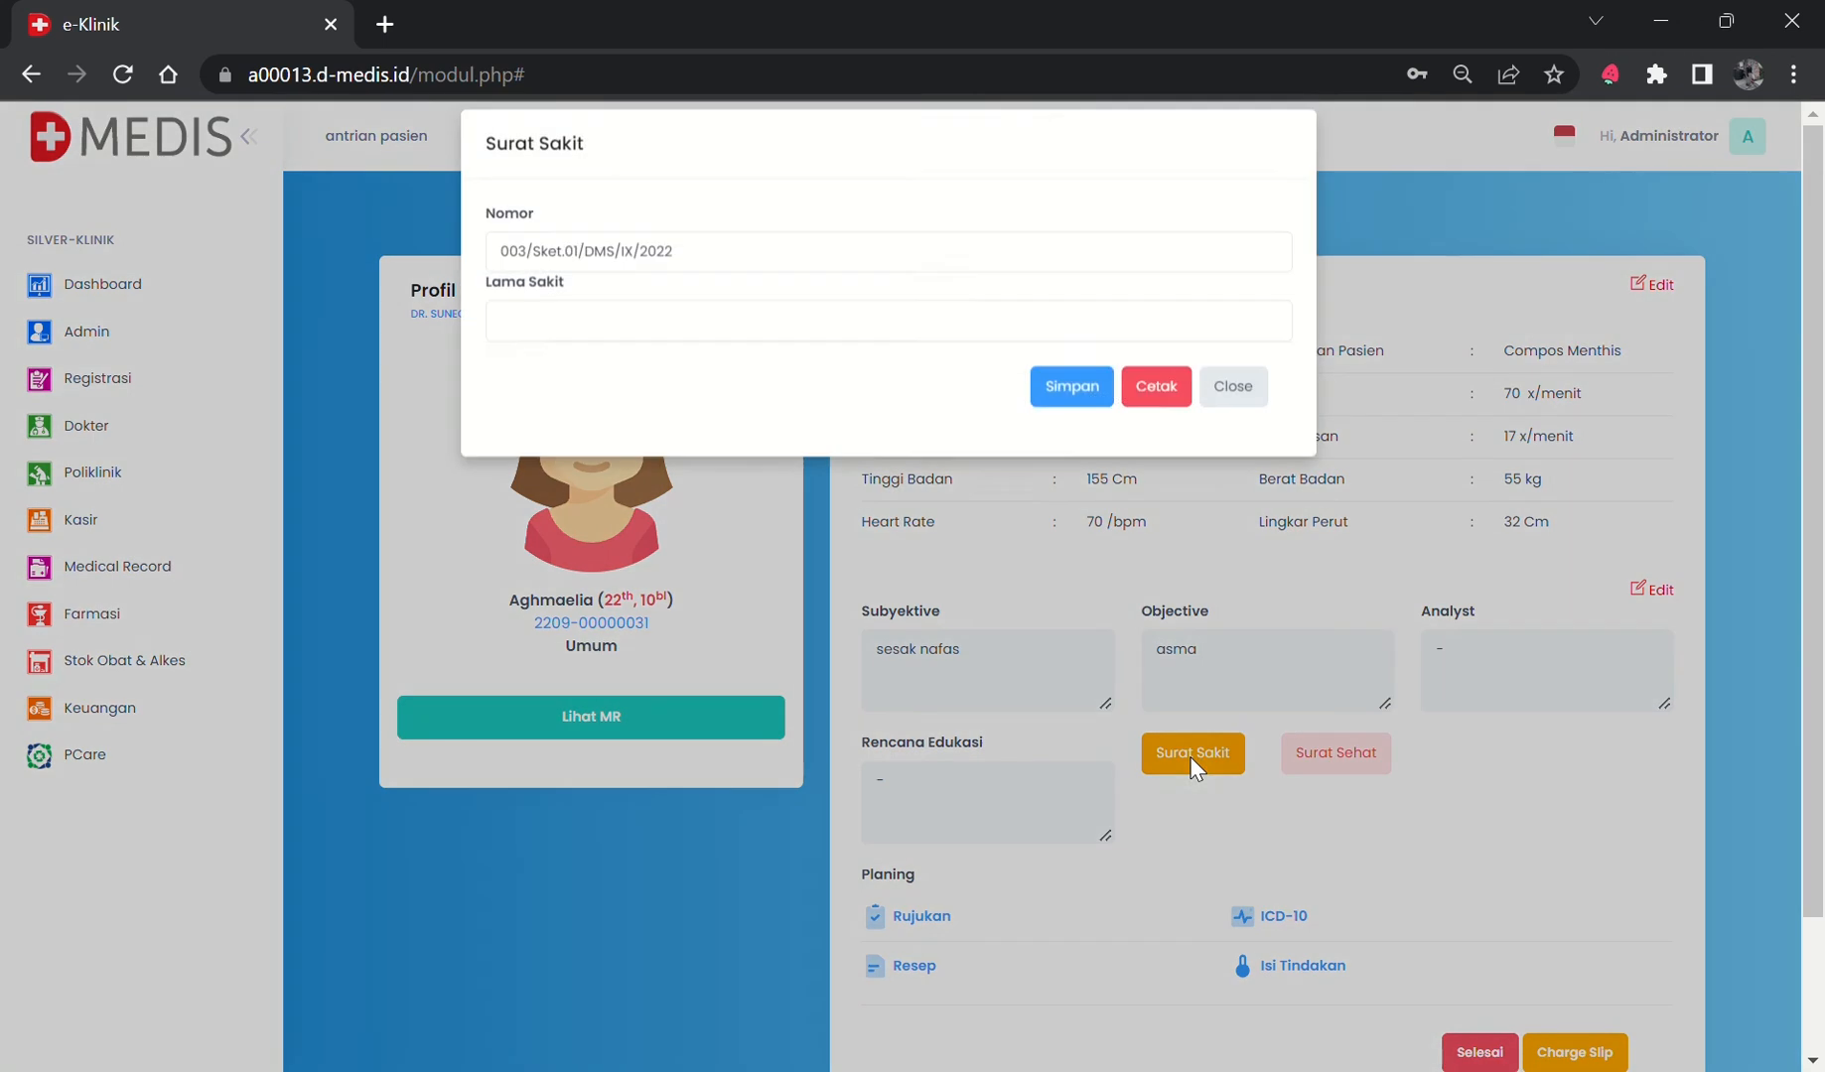
click(563, 282)
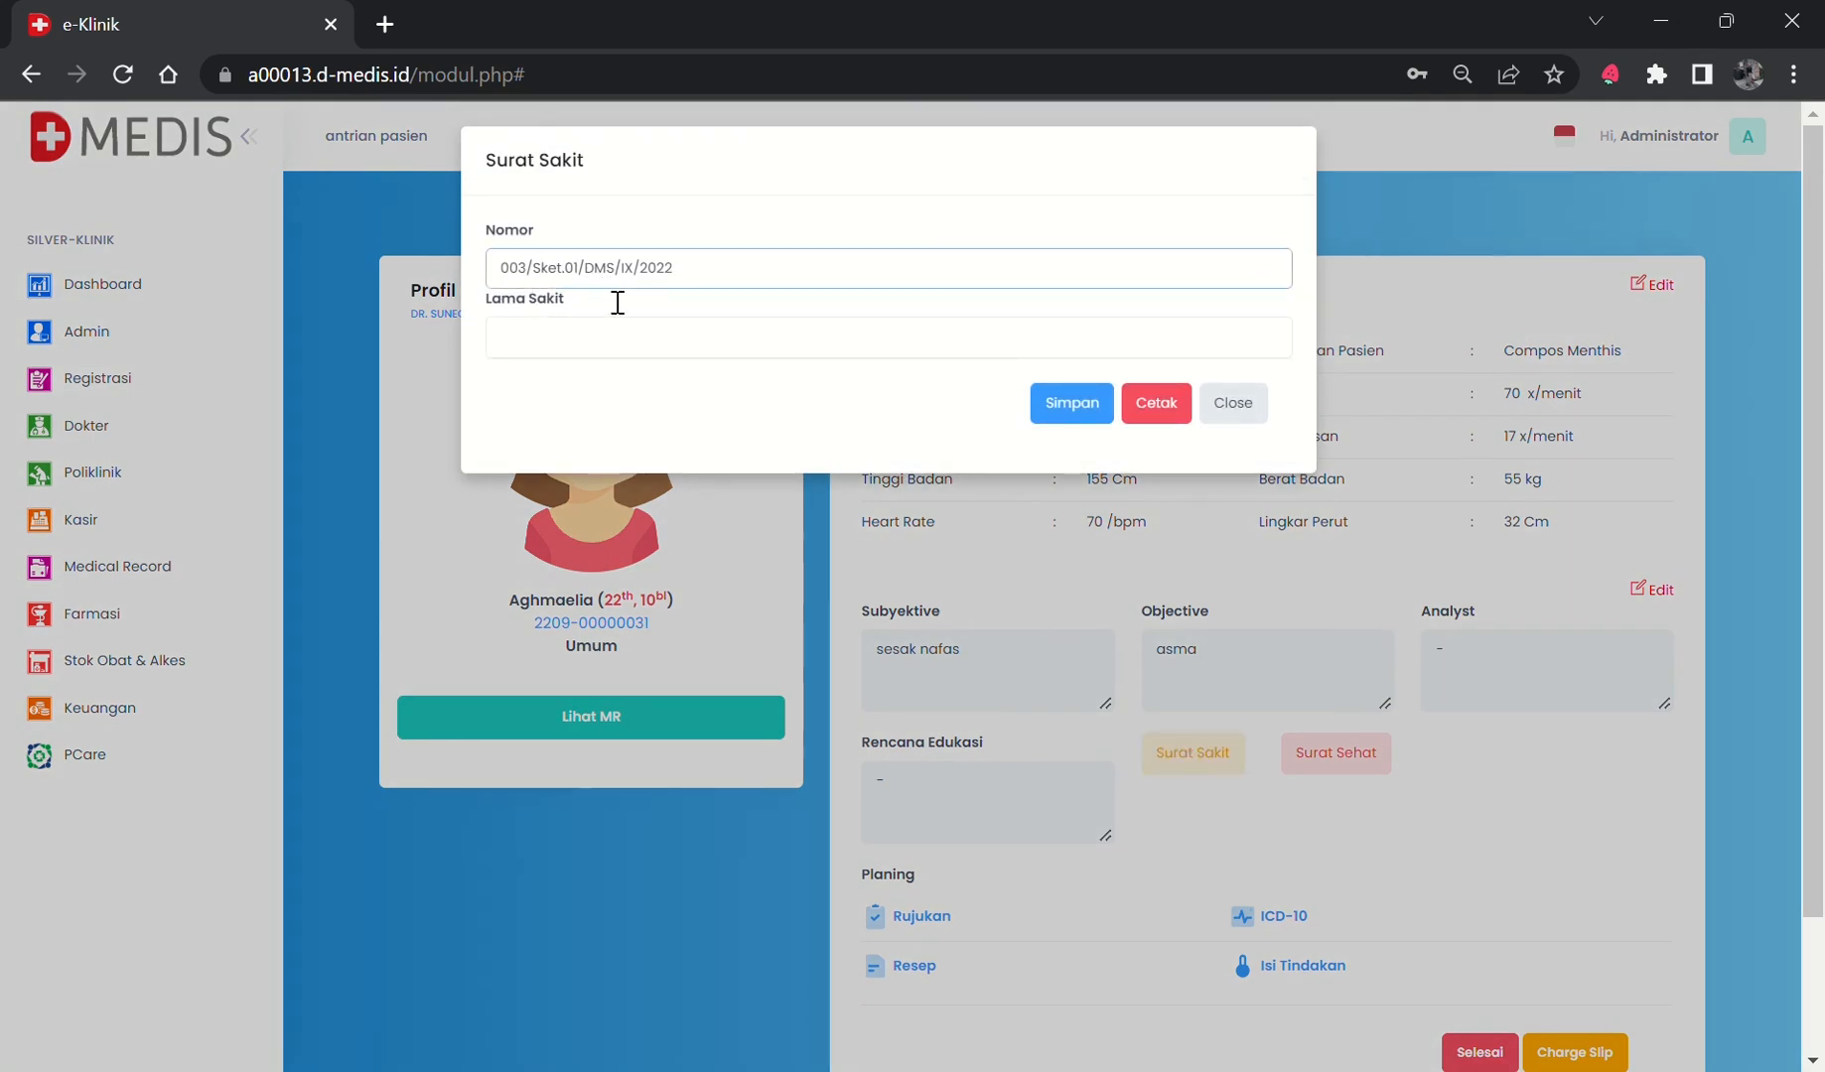
click(604, 349)
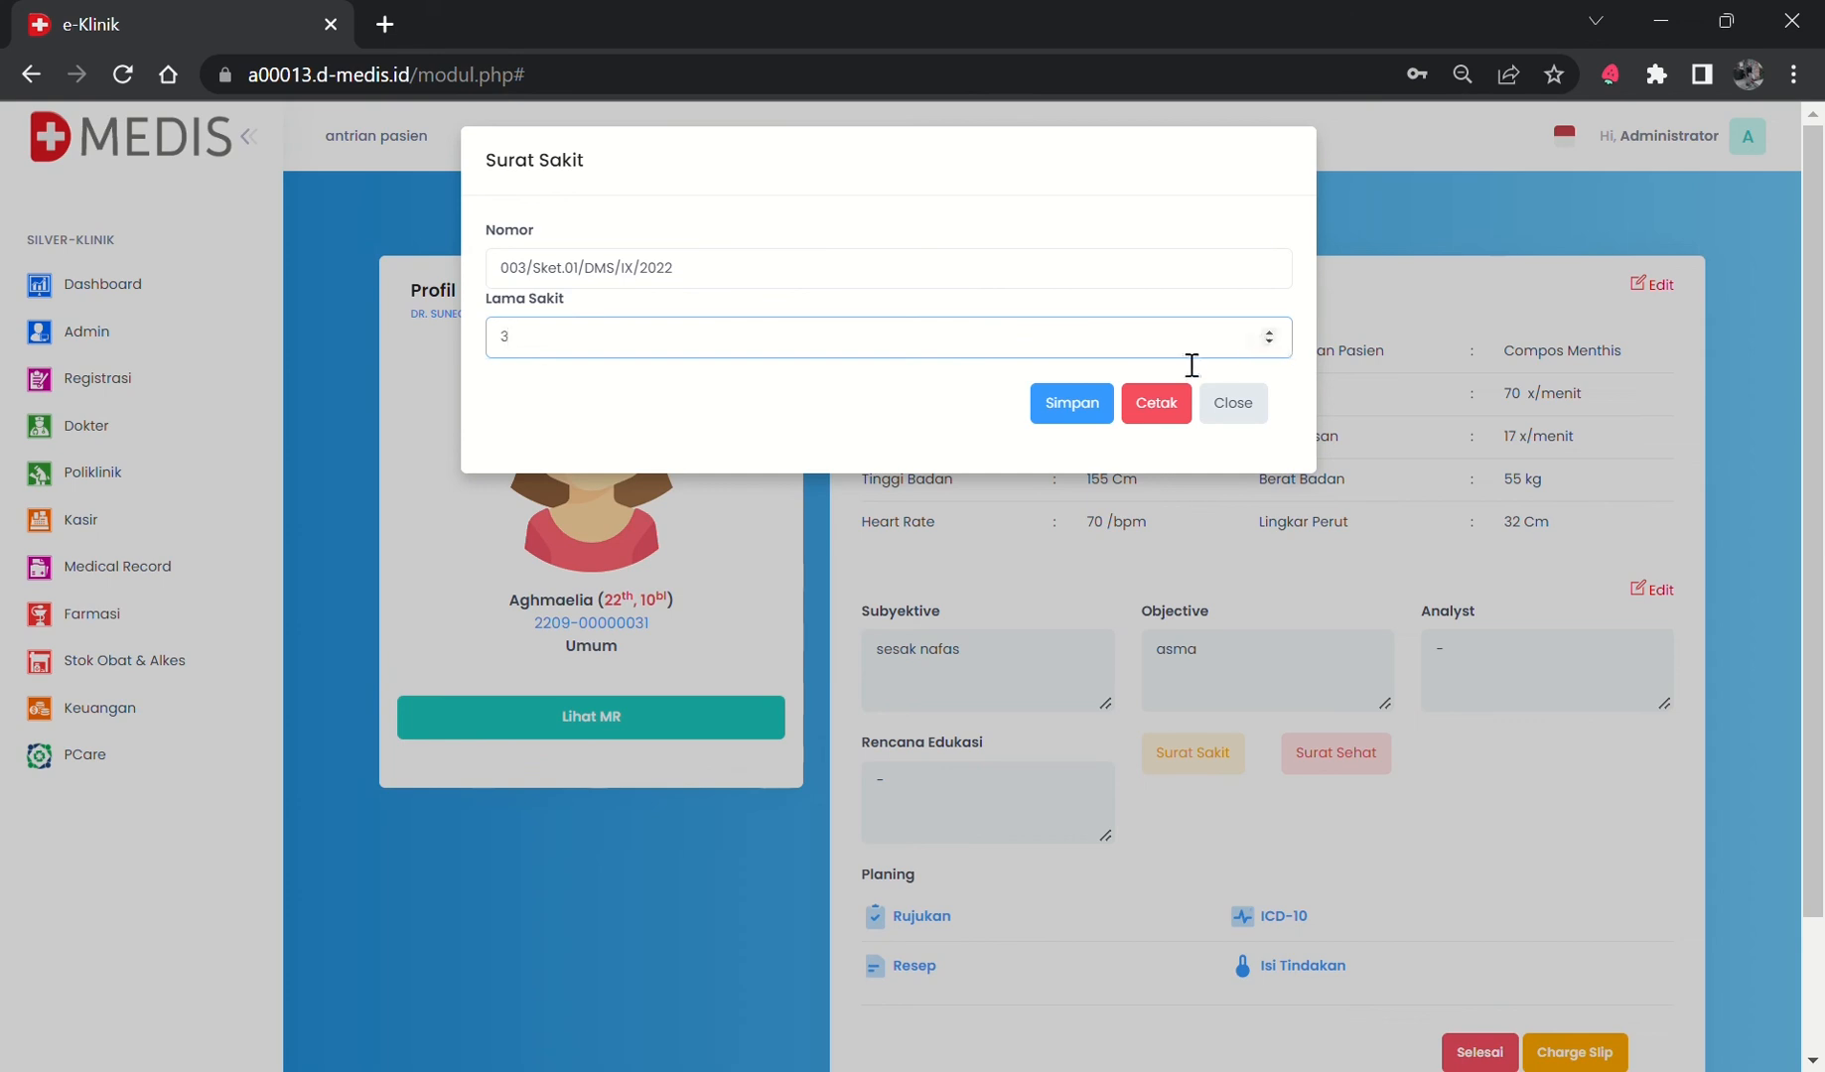
click(1102, 398)
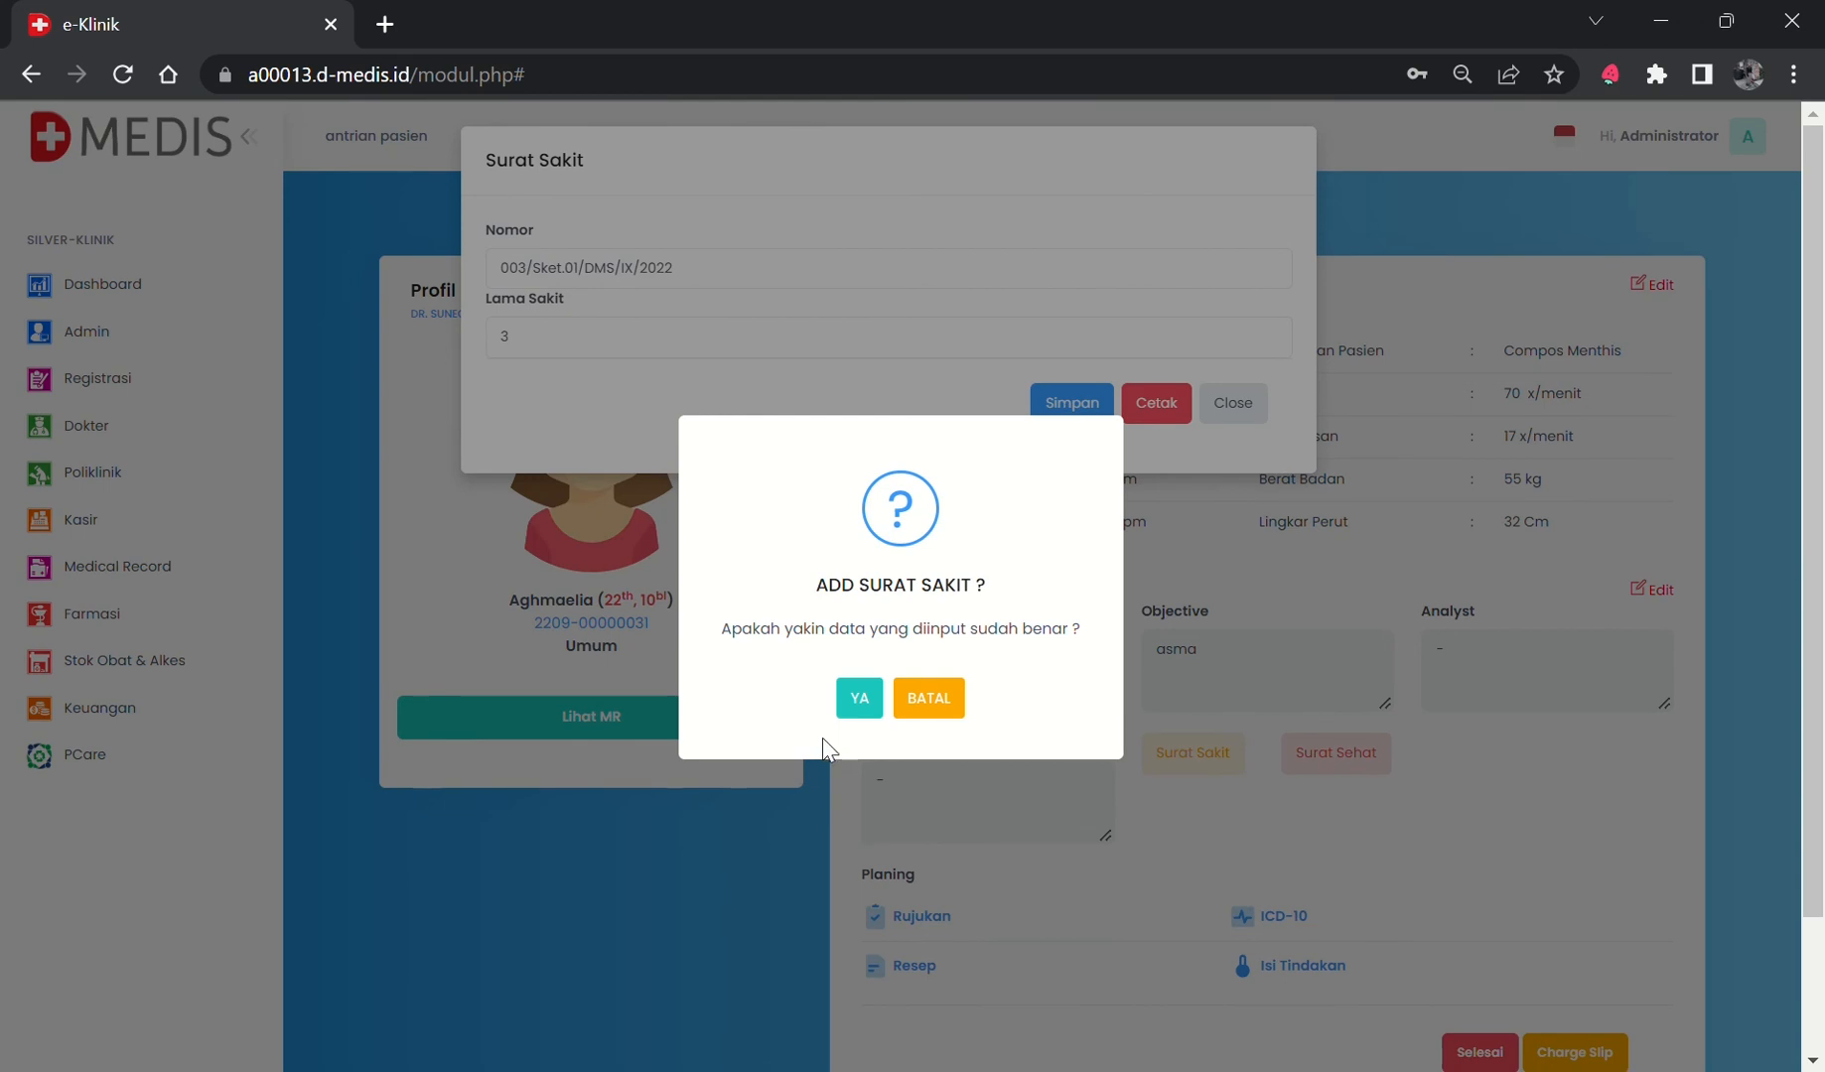
click(859, 701)
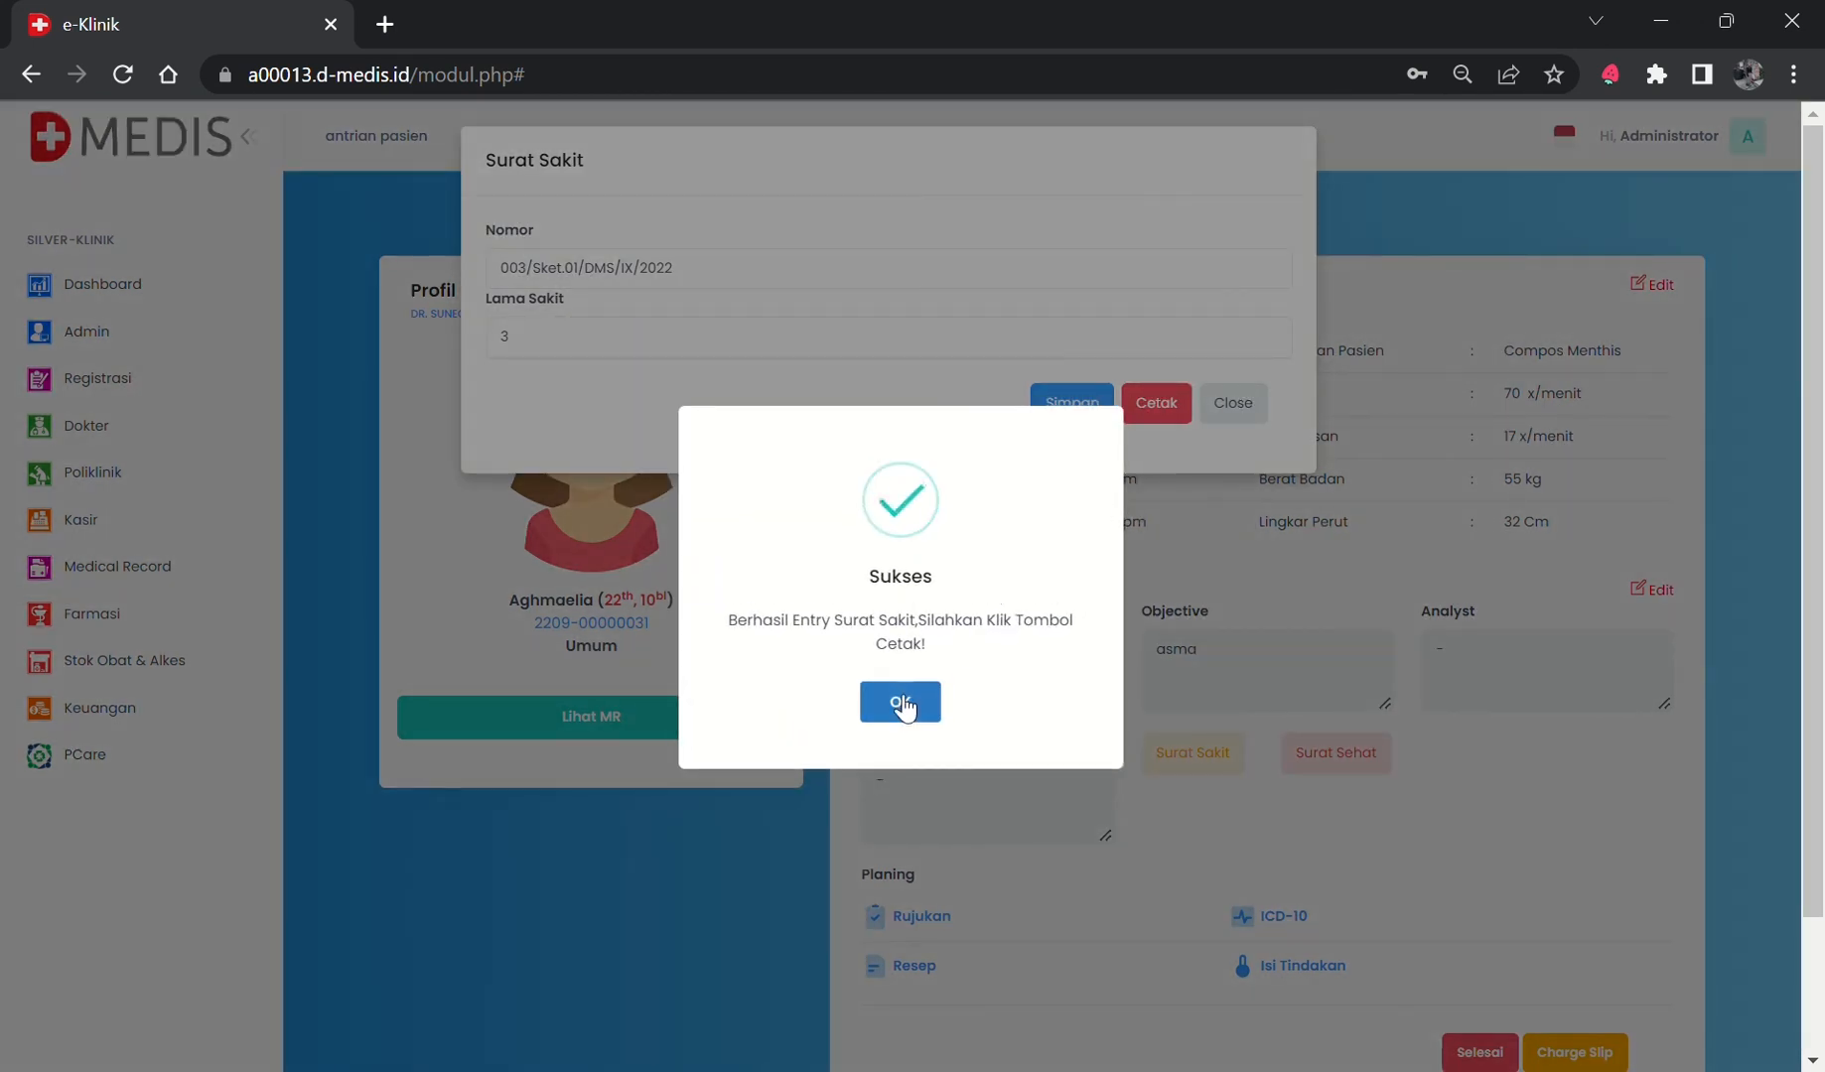
click(901, 703)
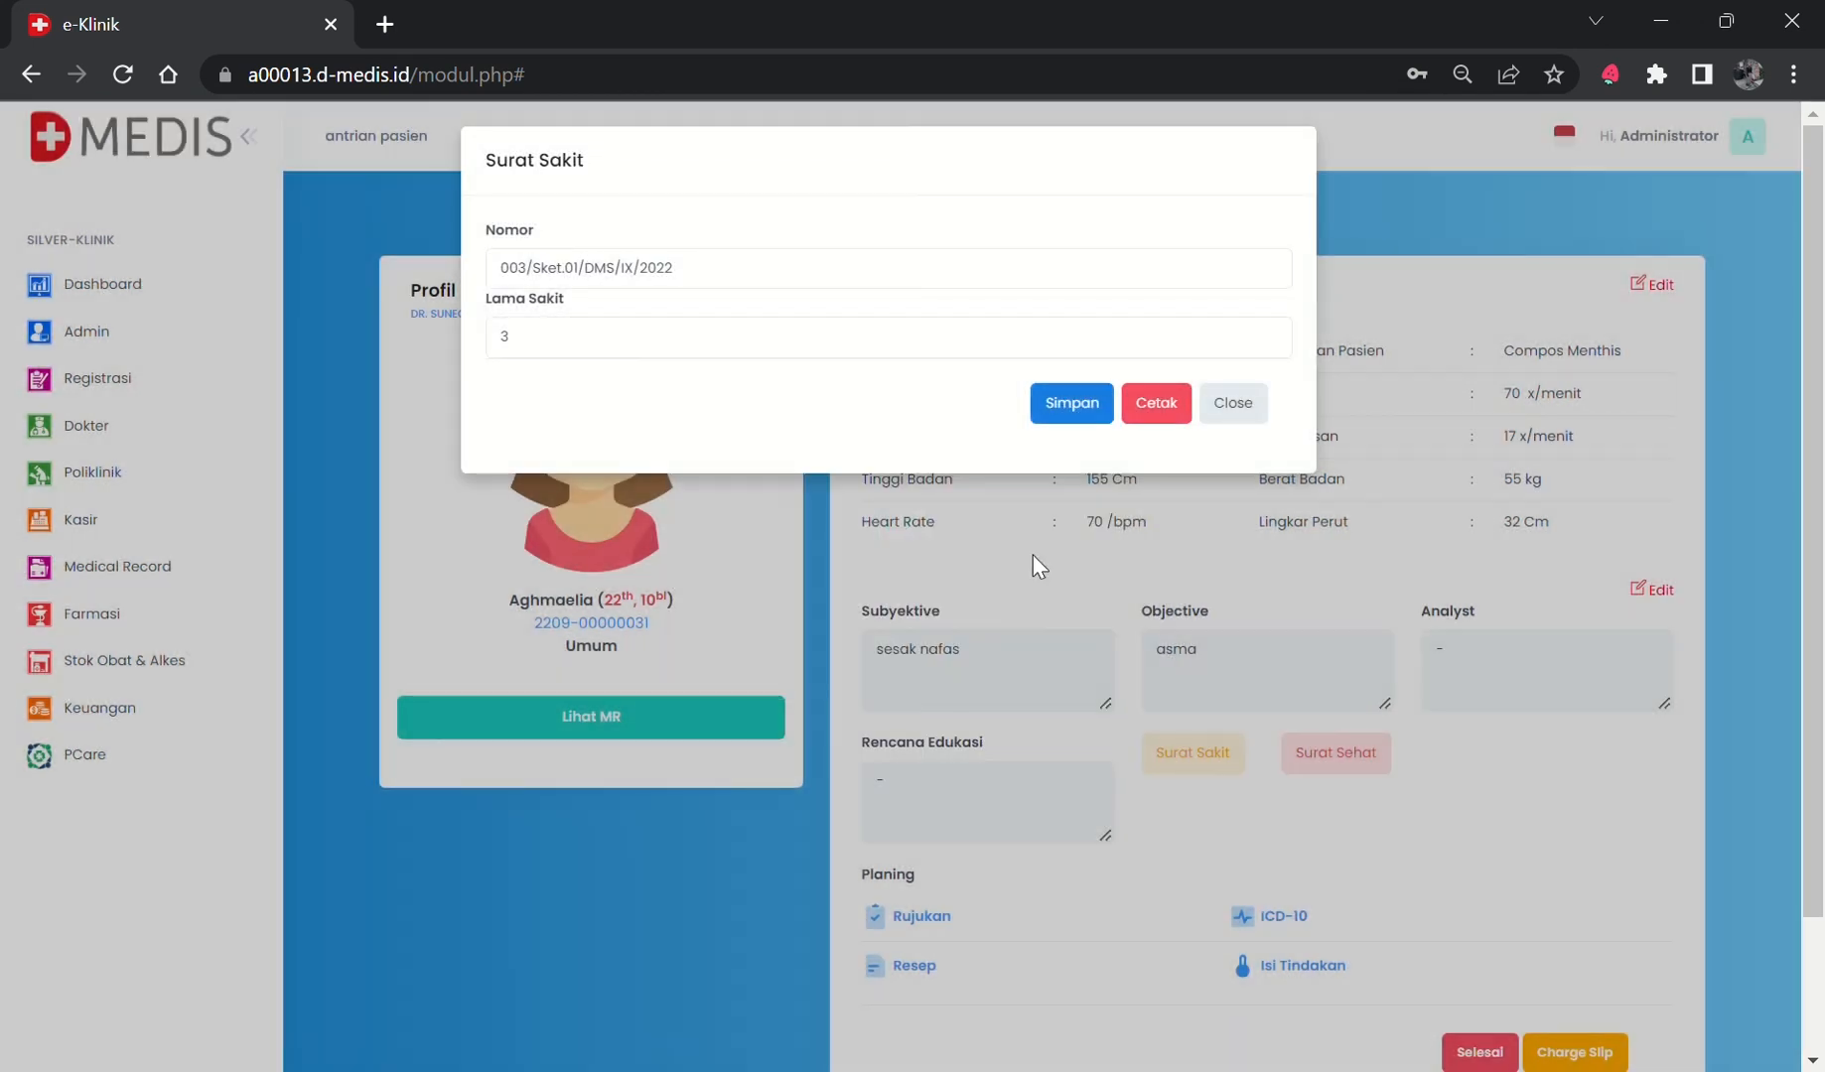
click(1162, 409)
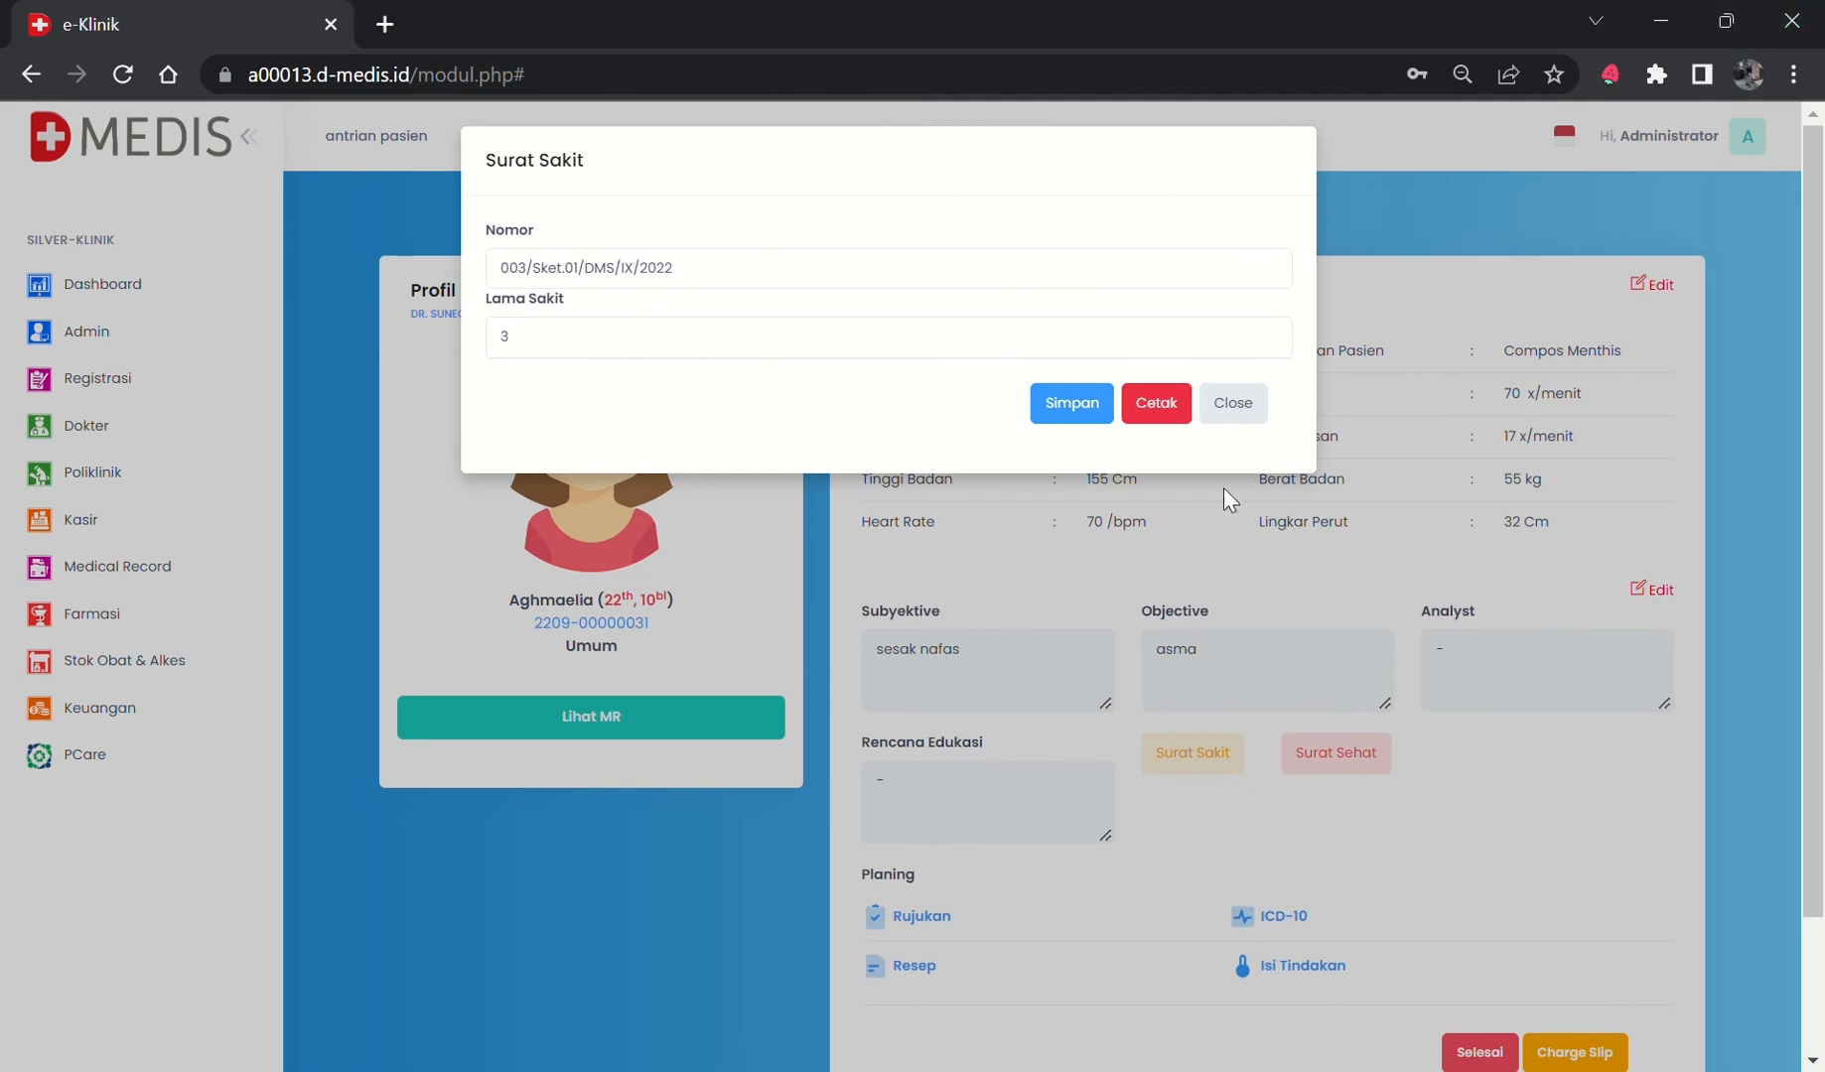
click(1253, 411)
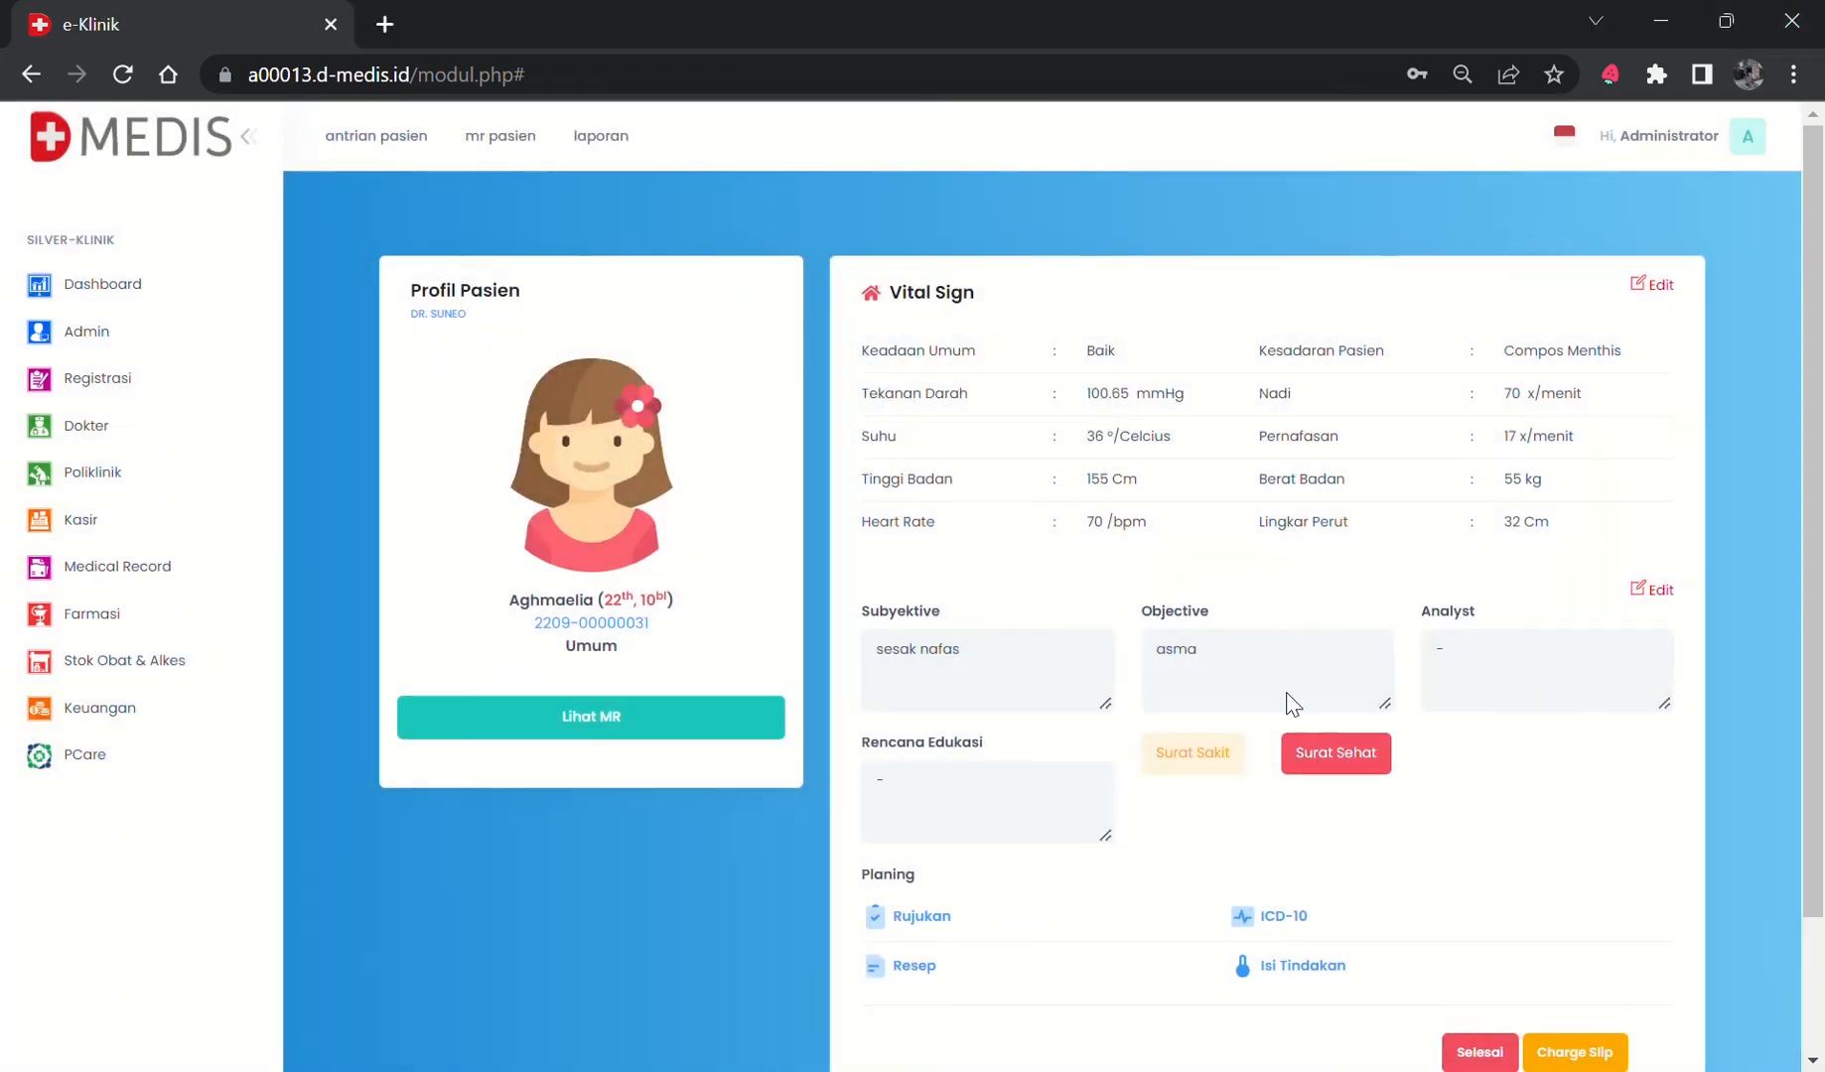
Create a Surat Sehat with the Keperluan "Untuk melamar kerja", save it and print it.
click(1329, 755)
click(558, 349)
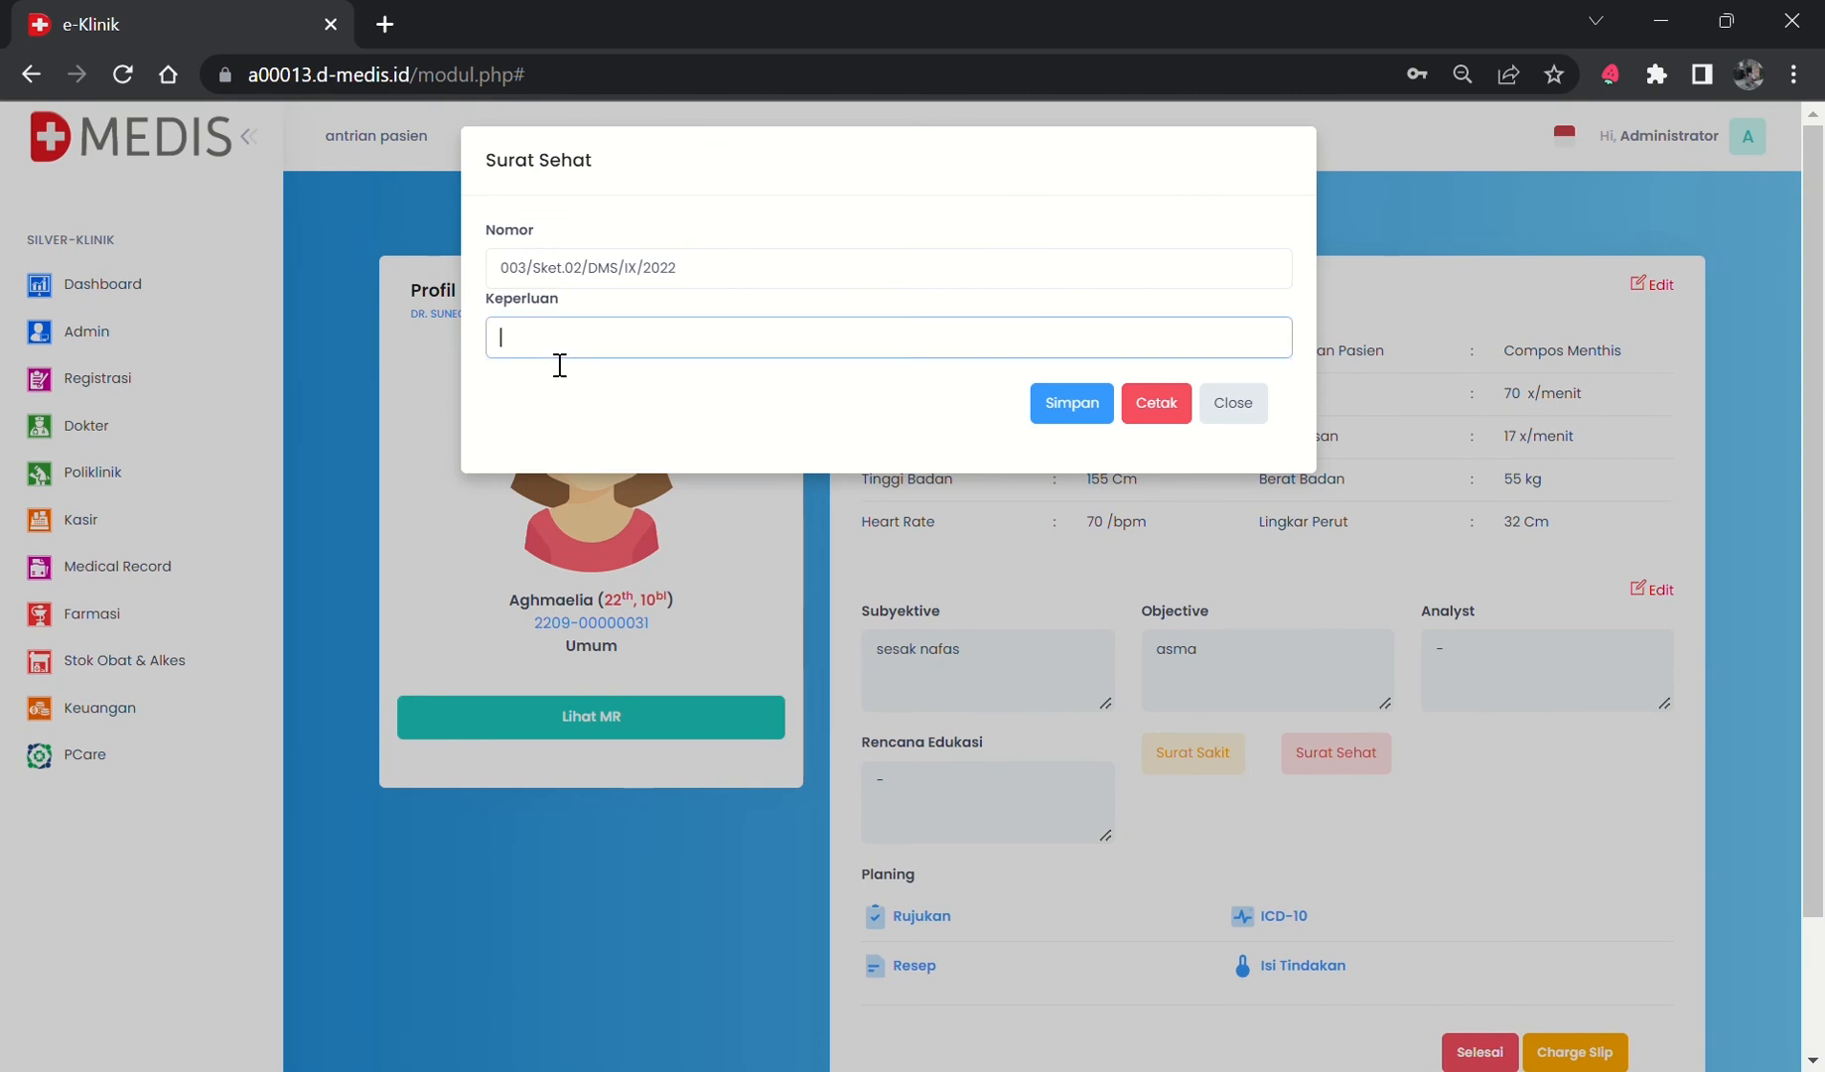
text(Umtuk melamar kerja)
click(1070, 403)
click(861, 695)
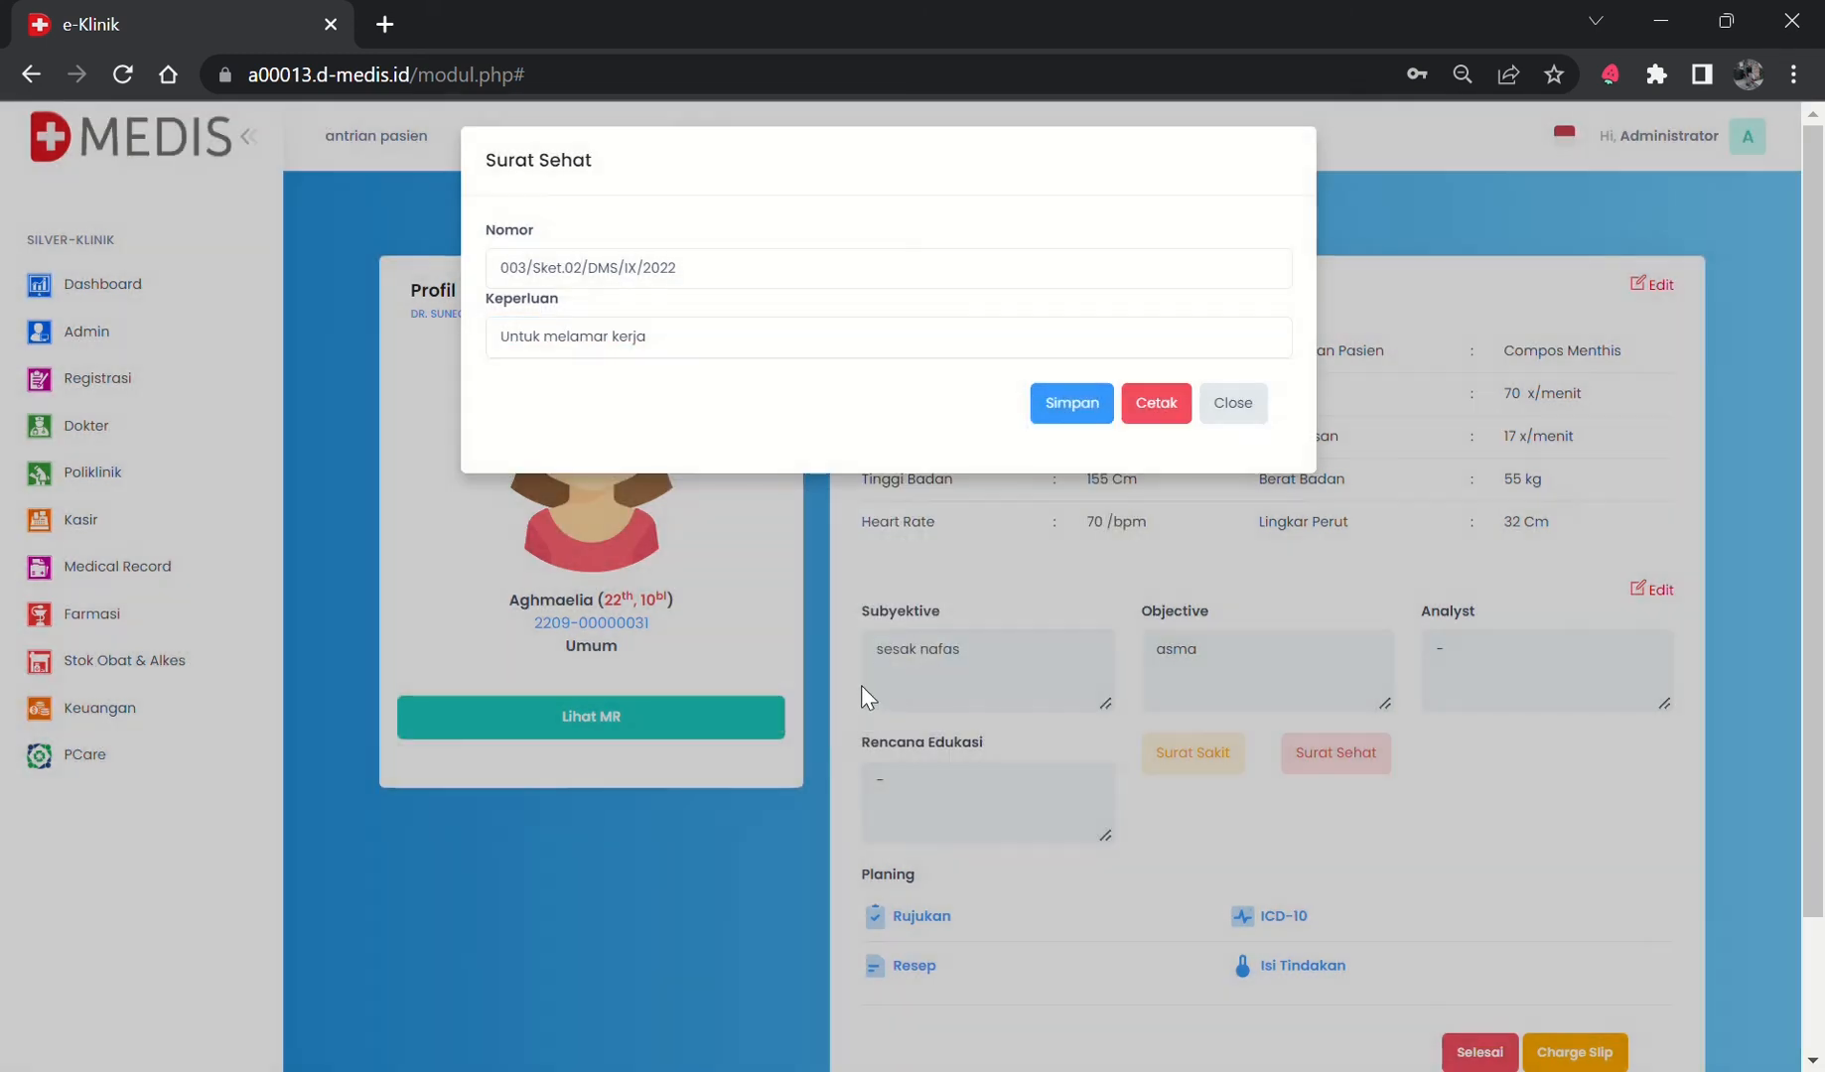
click(899, 701)
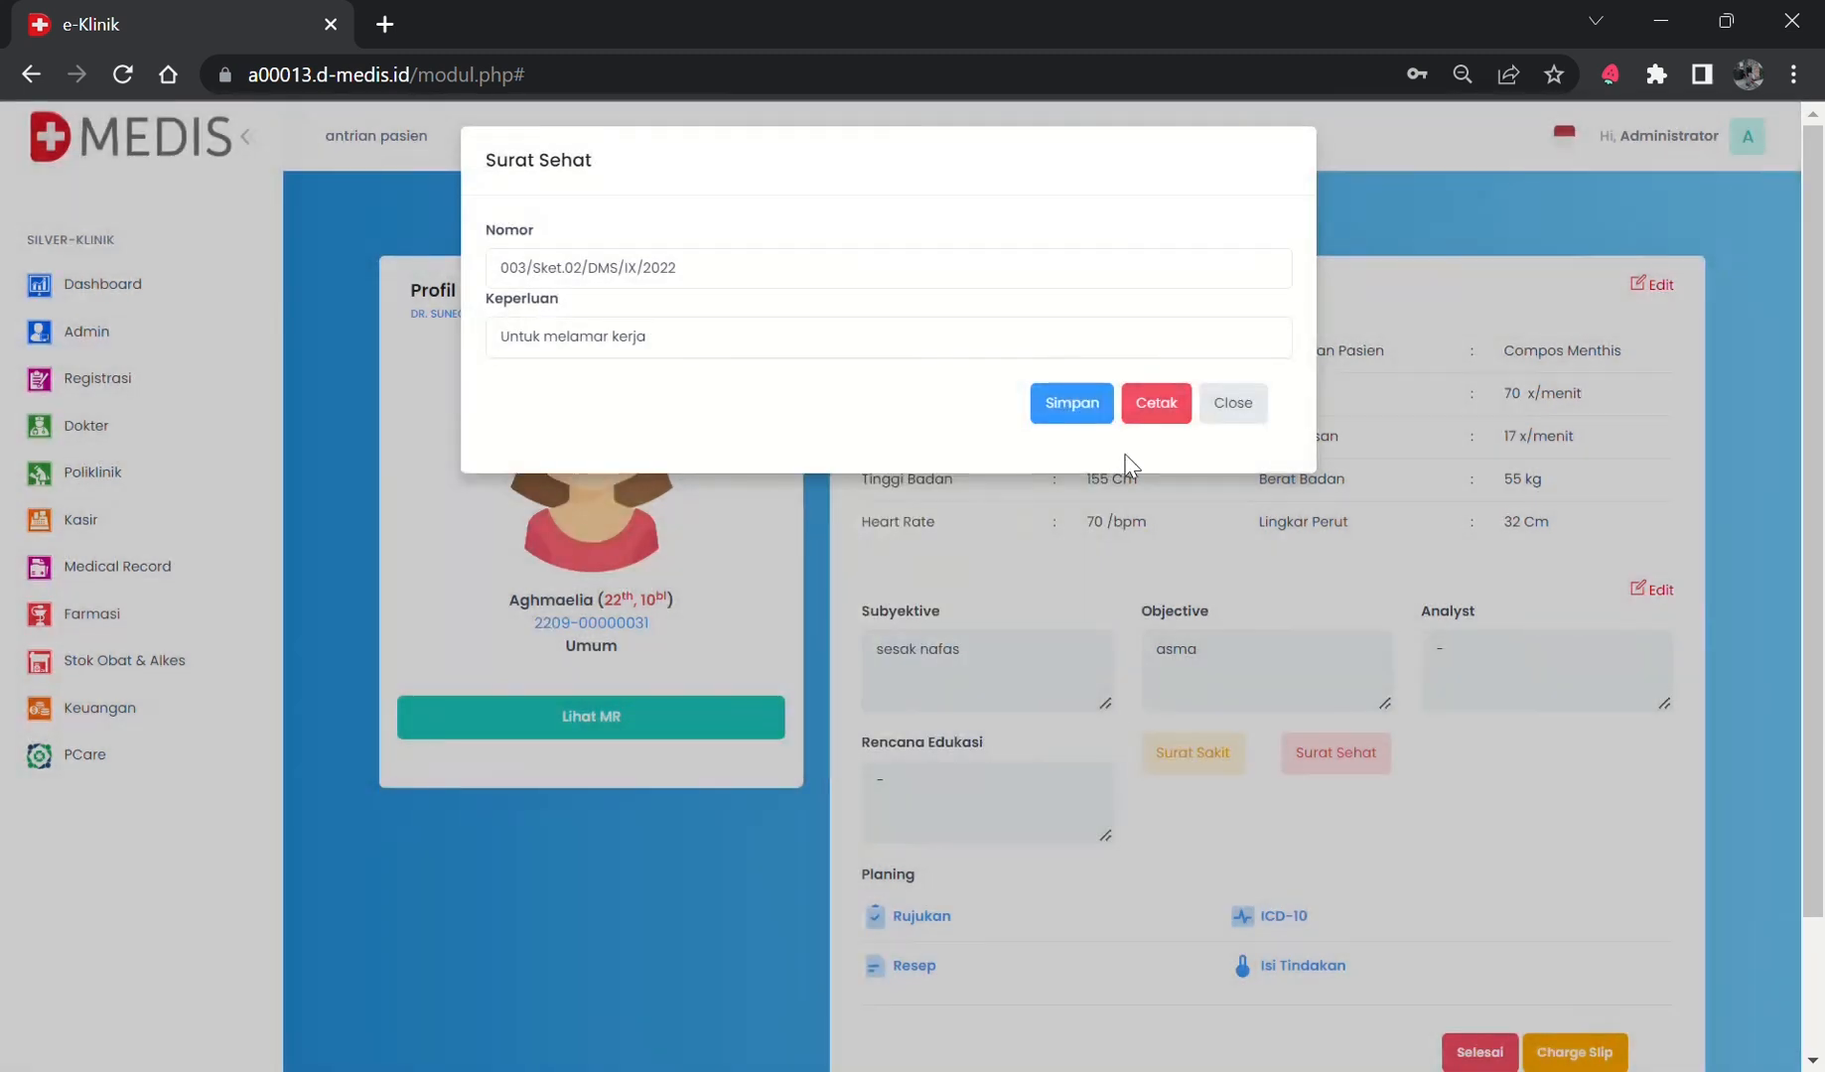
click(1158, 403)
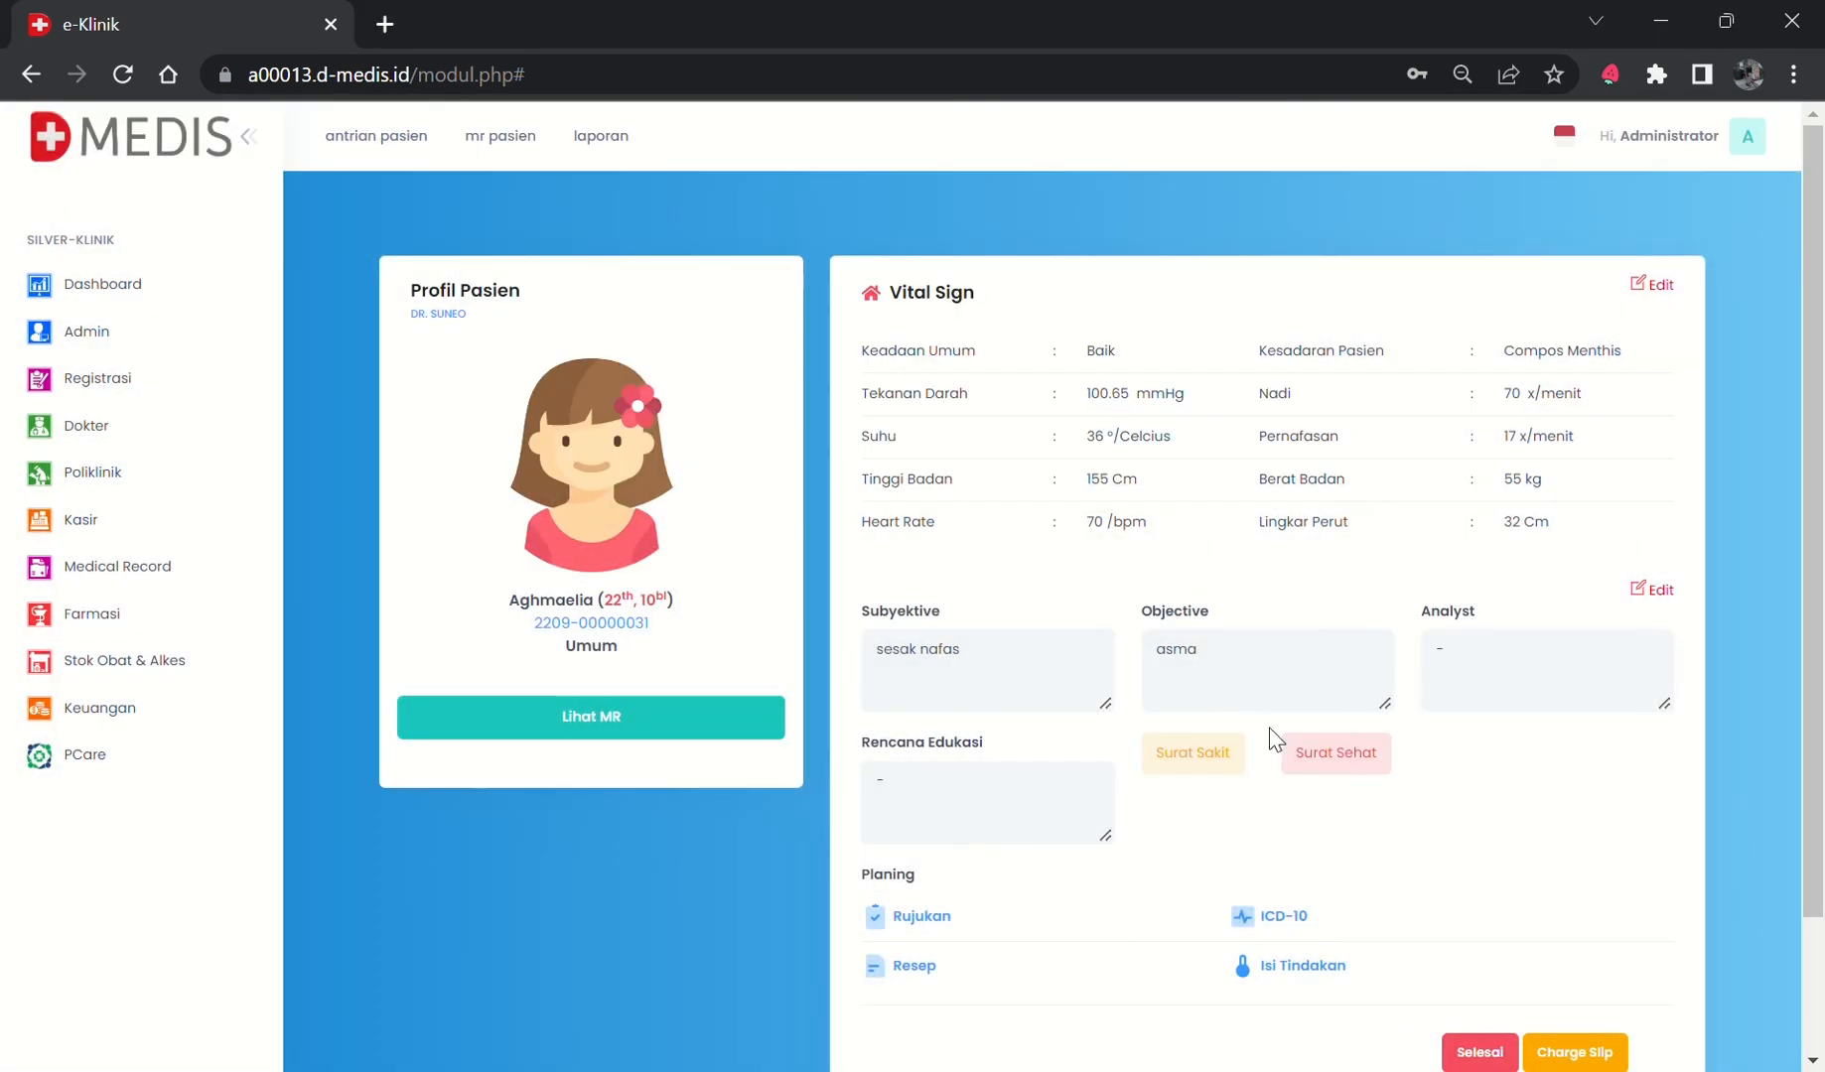
Go to the Kasir module and open the payment form of the patient admitted on 20-09-2022.
scroll(1297, 769, down, 1)
scroll(1298, 769, down, 1)
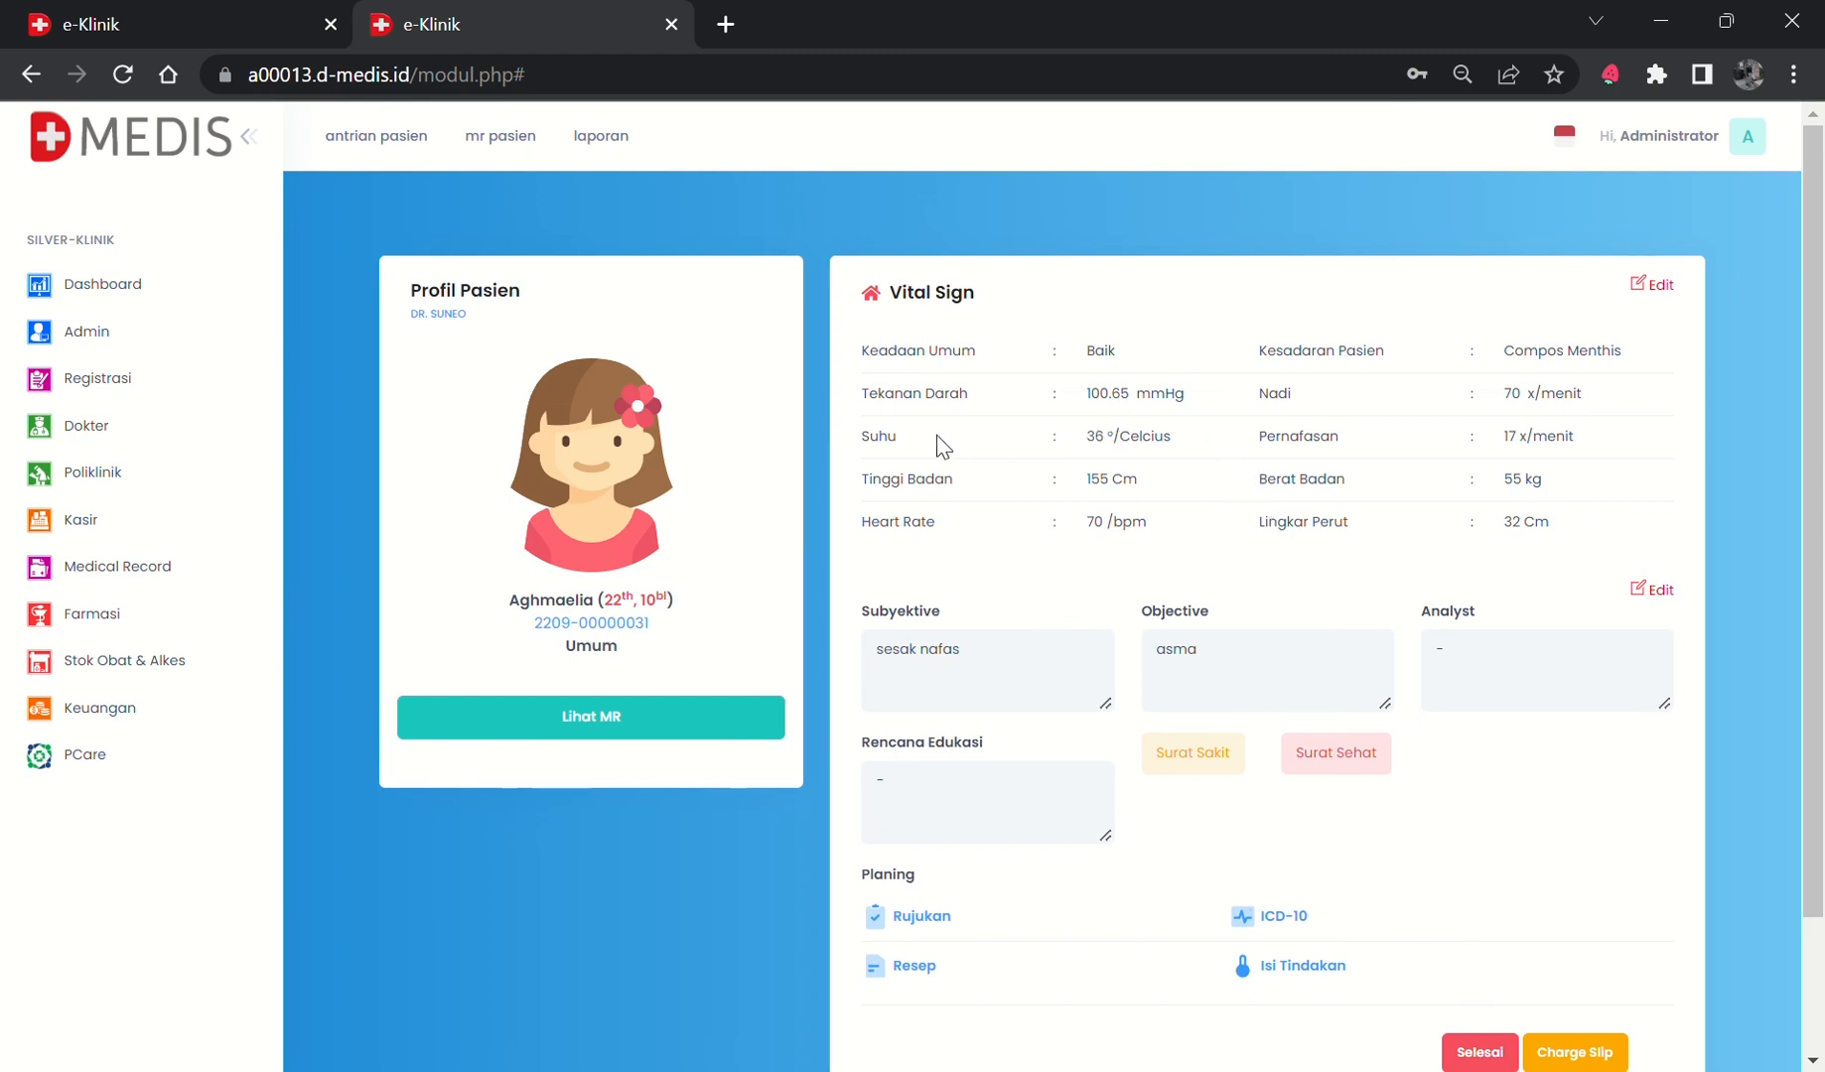
click(123, 540)
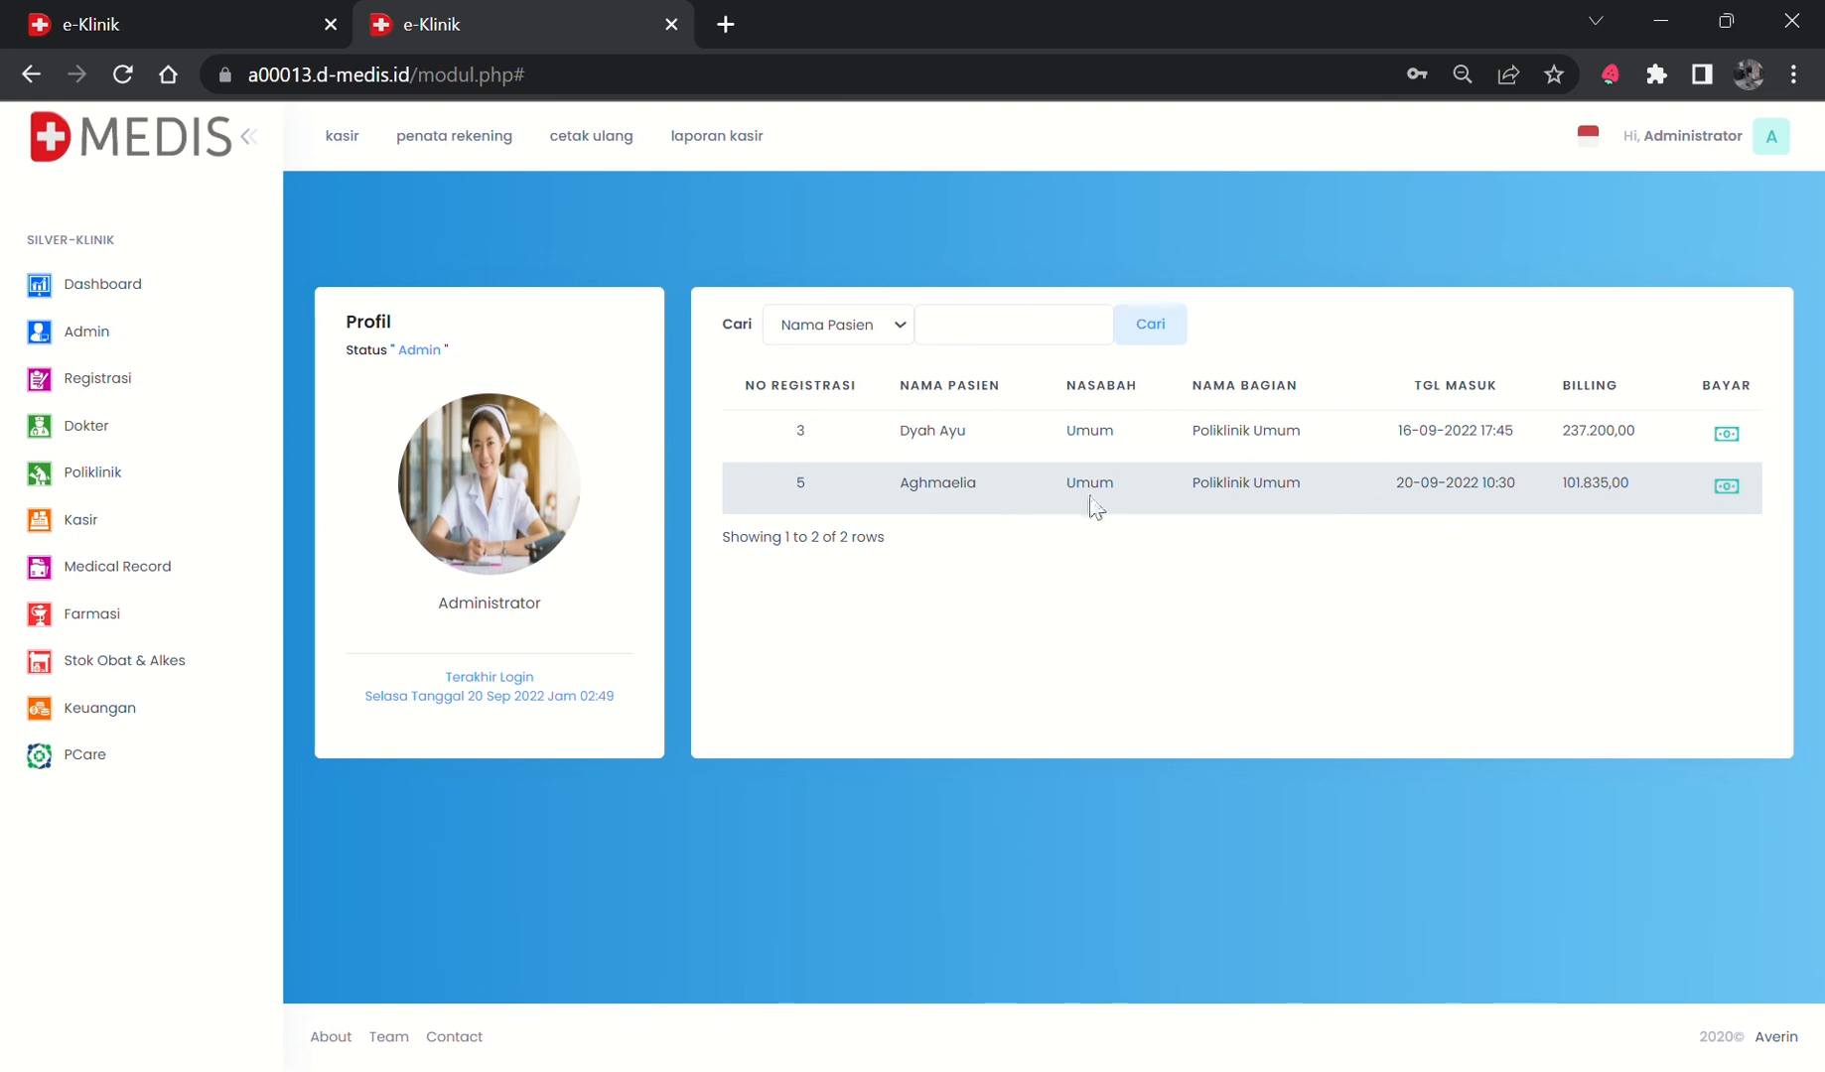
click(1738, 489)
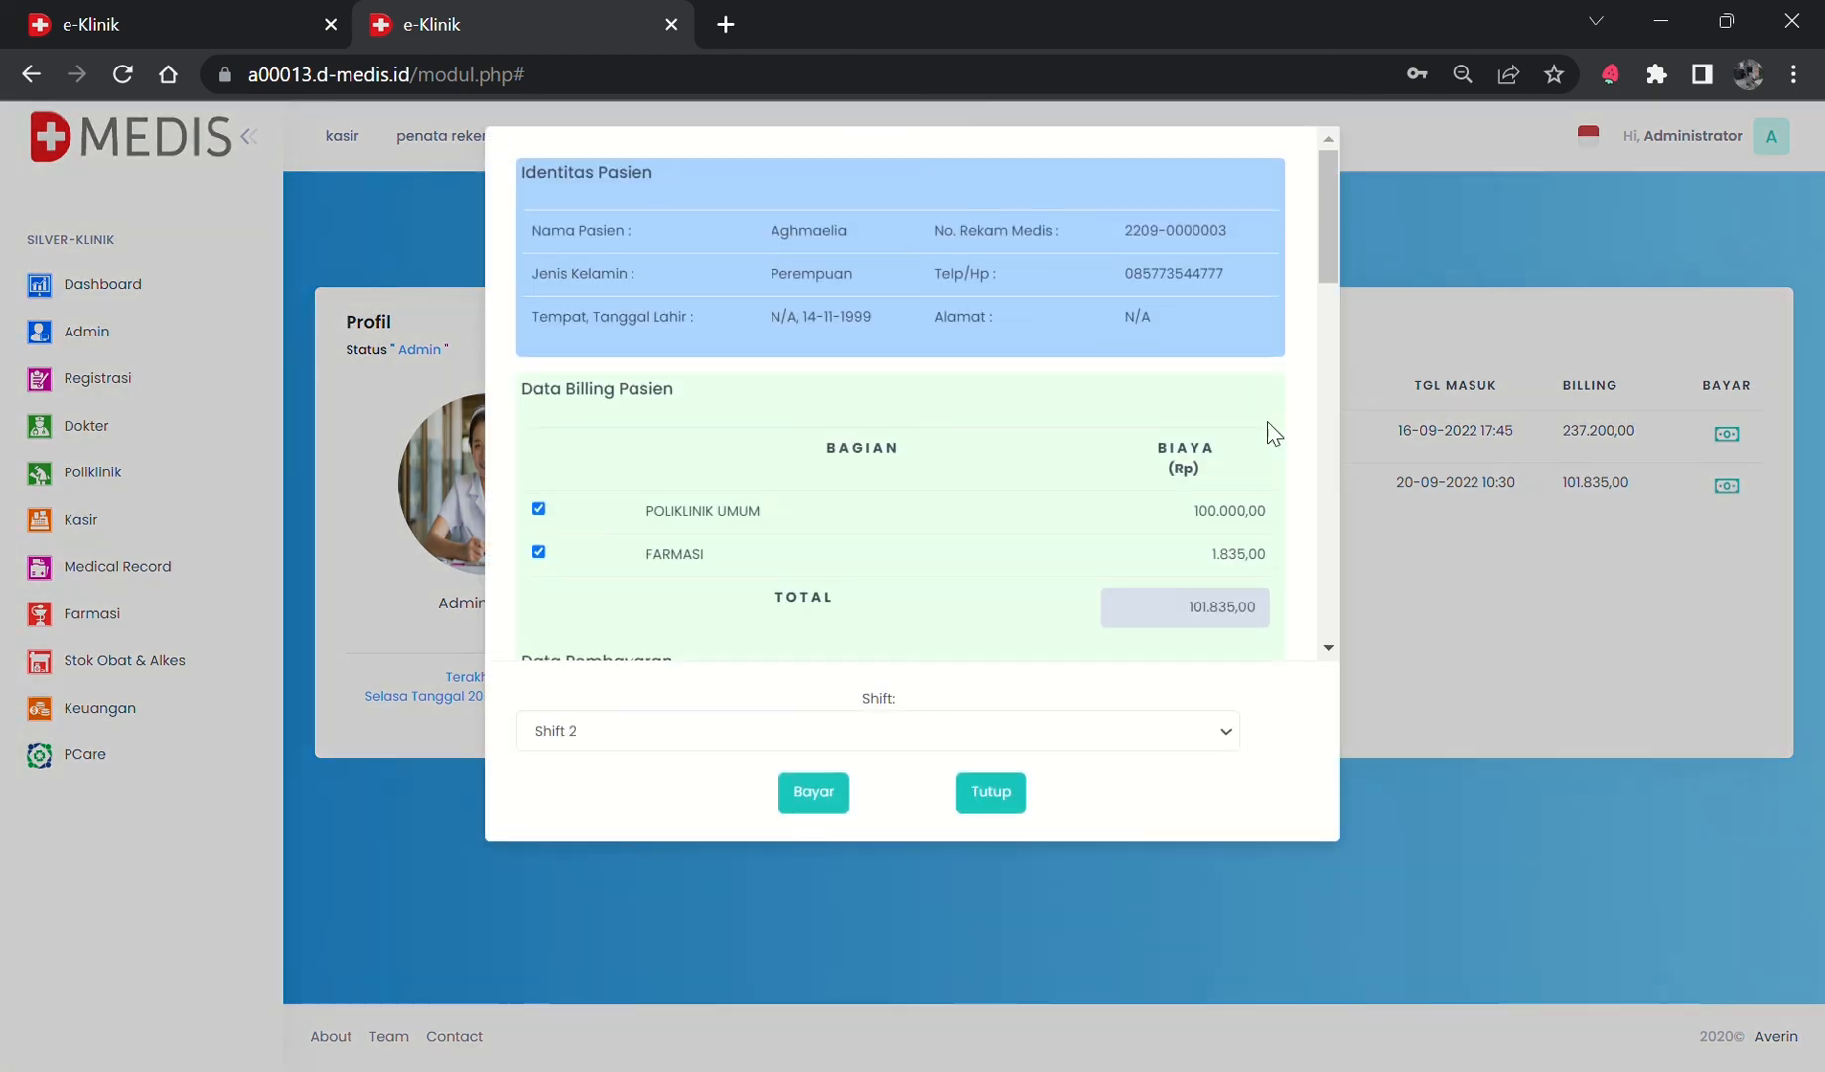
Examine the payment form's billing items, totals, and cash, debit card and credit card sections.
scroll(990, 531, down, 5)
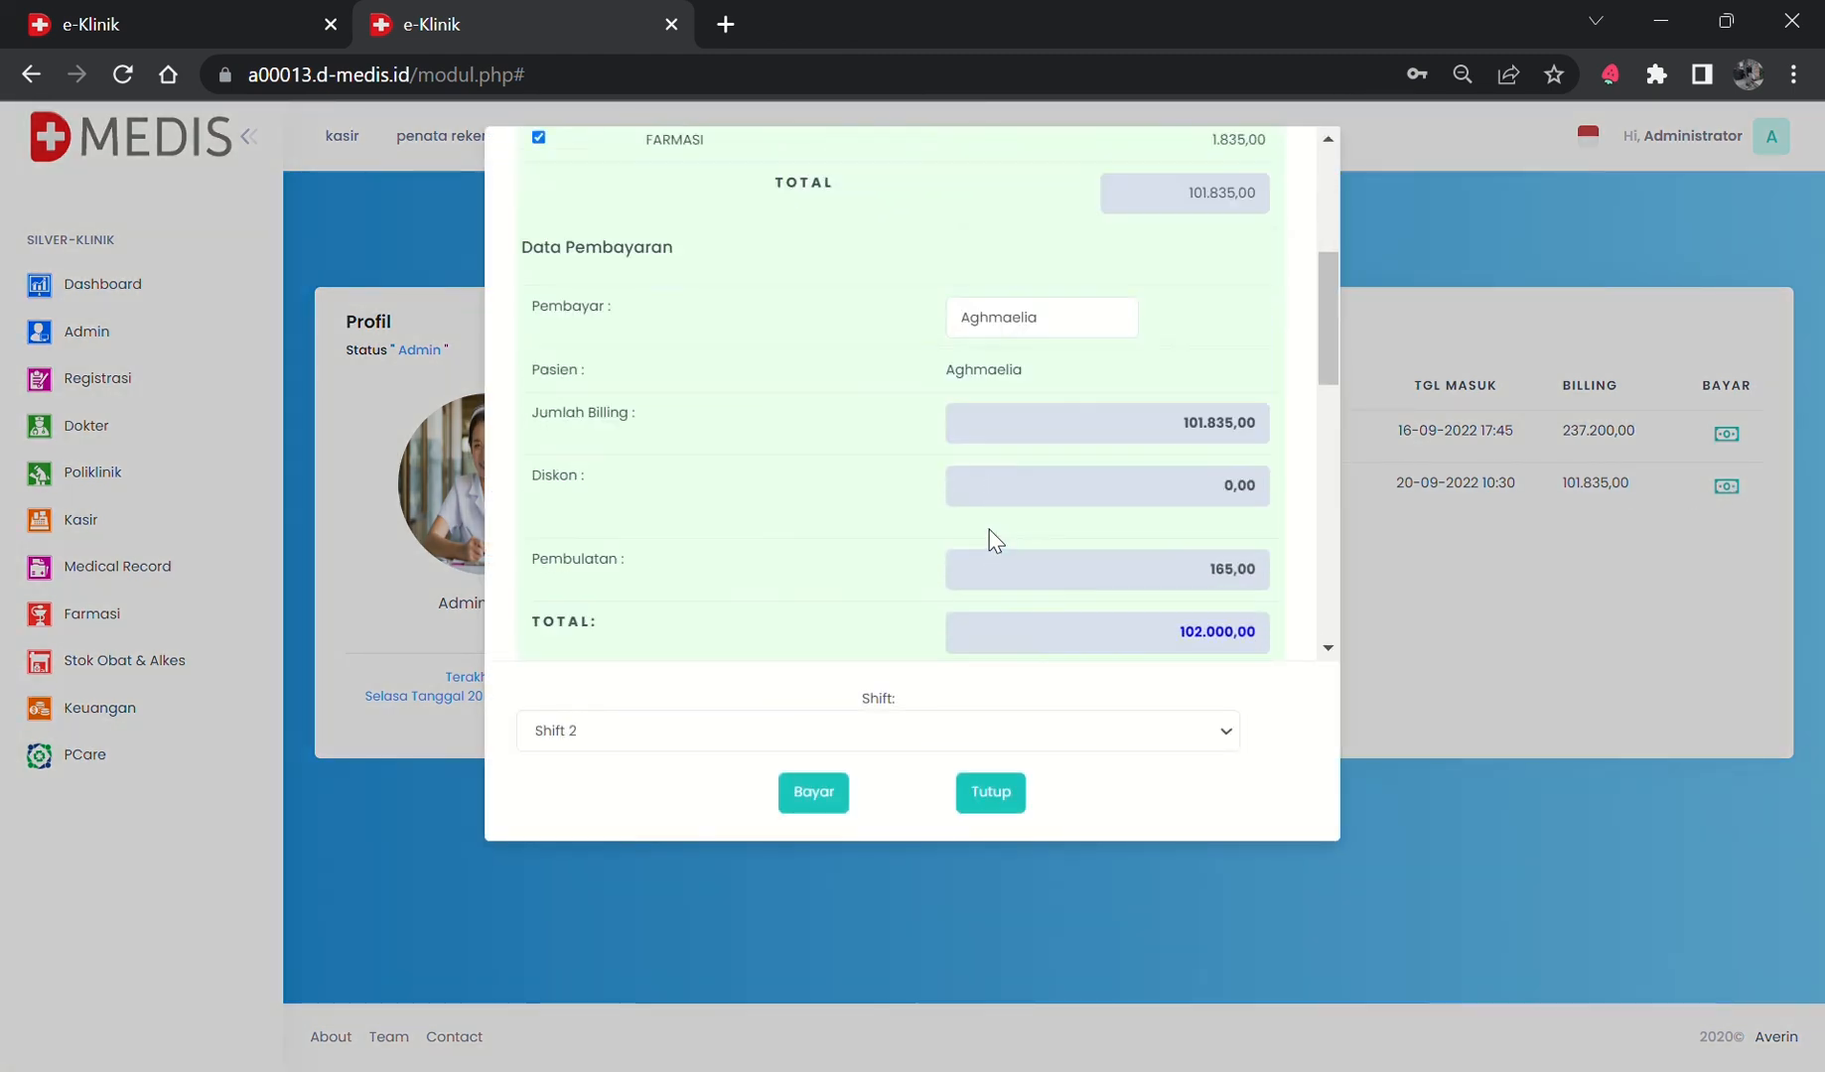
scroll(990, 531, up, 3)
scroll(973, 507, up, 2)
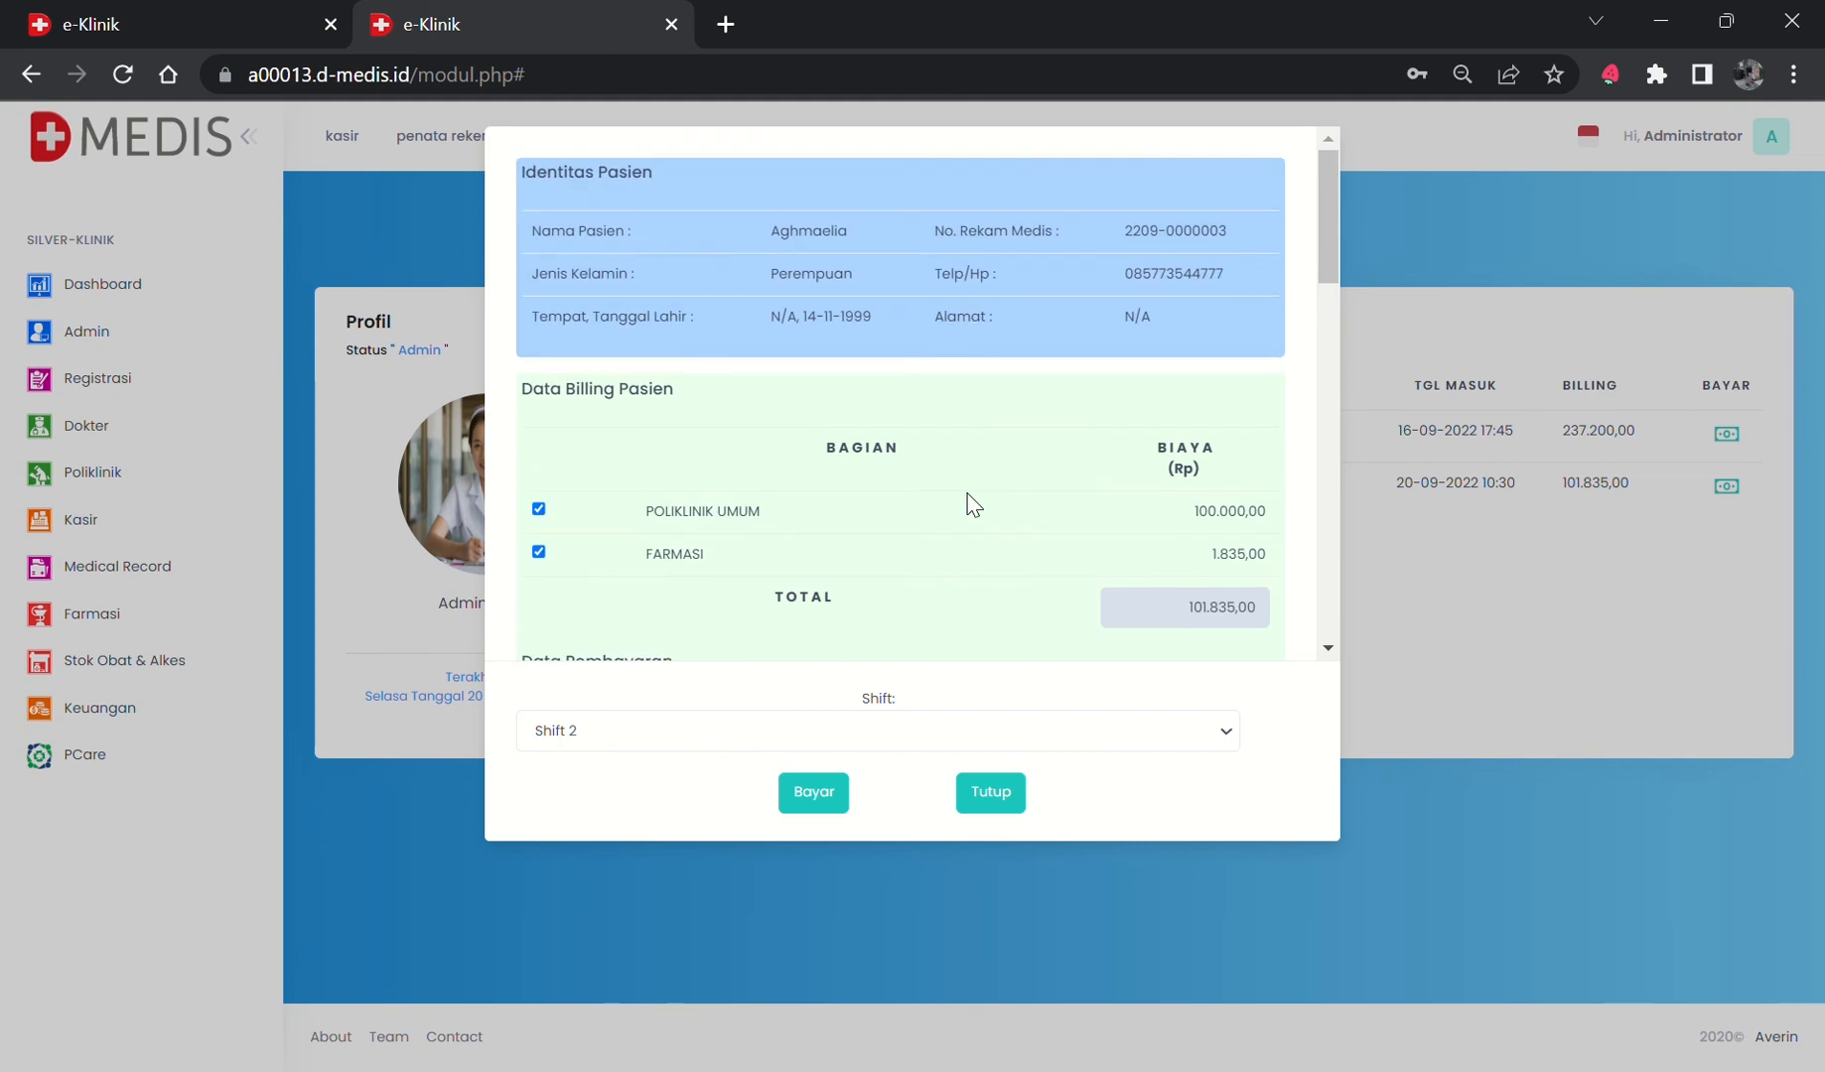
scroll(973, 506, down, 6)
scroll(968, 505, down, 3)
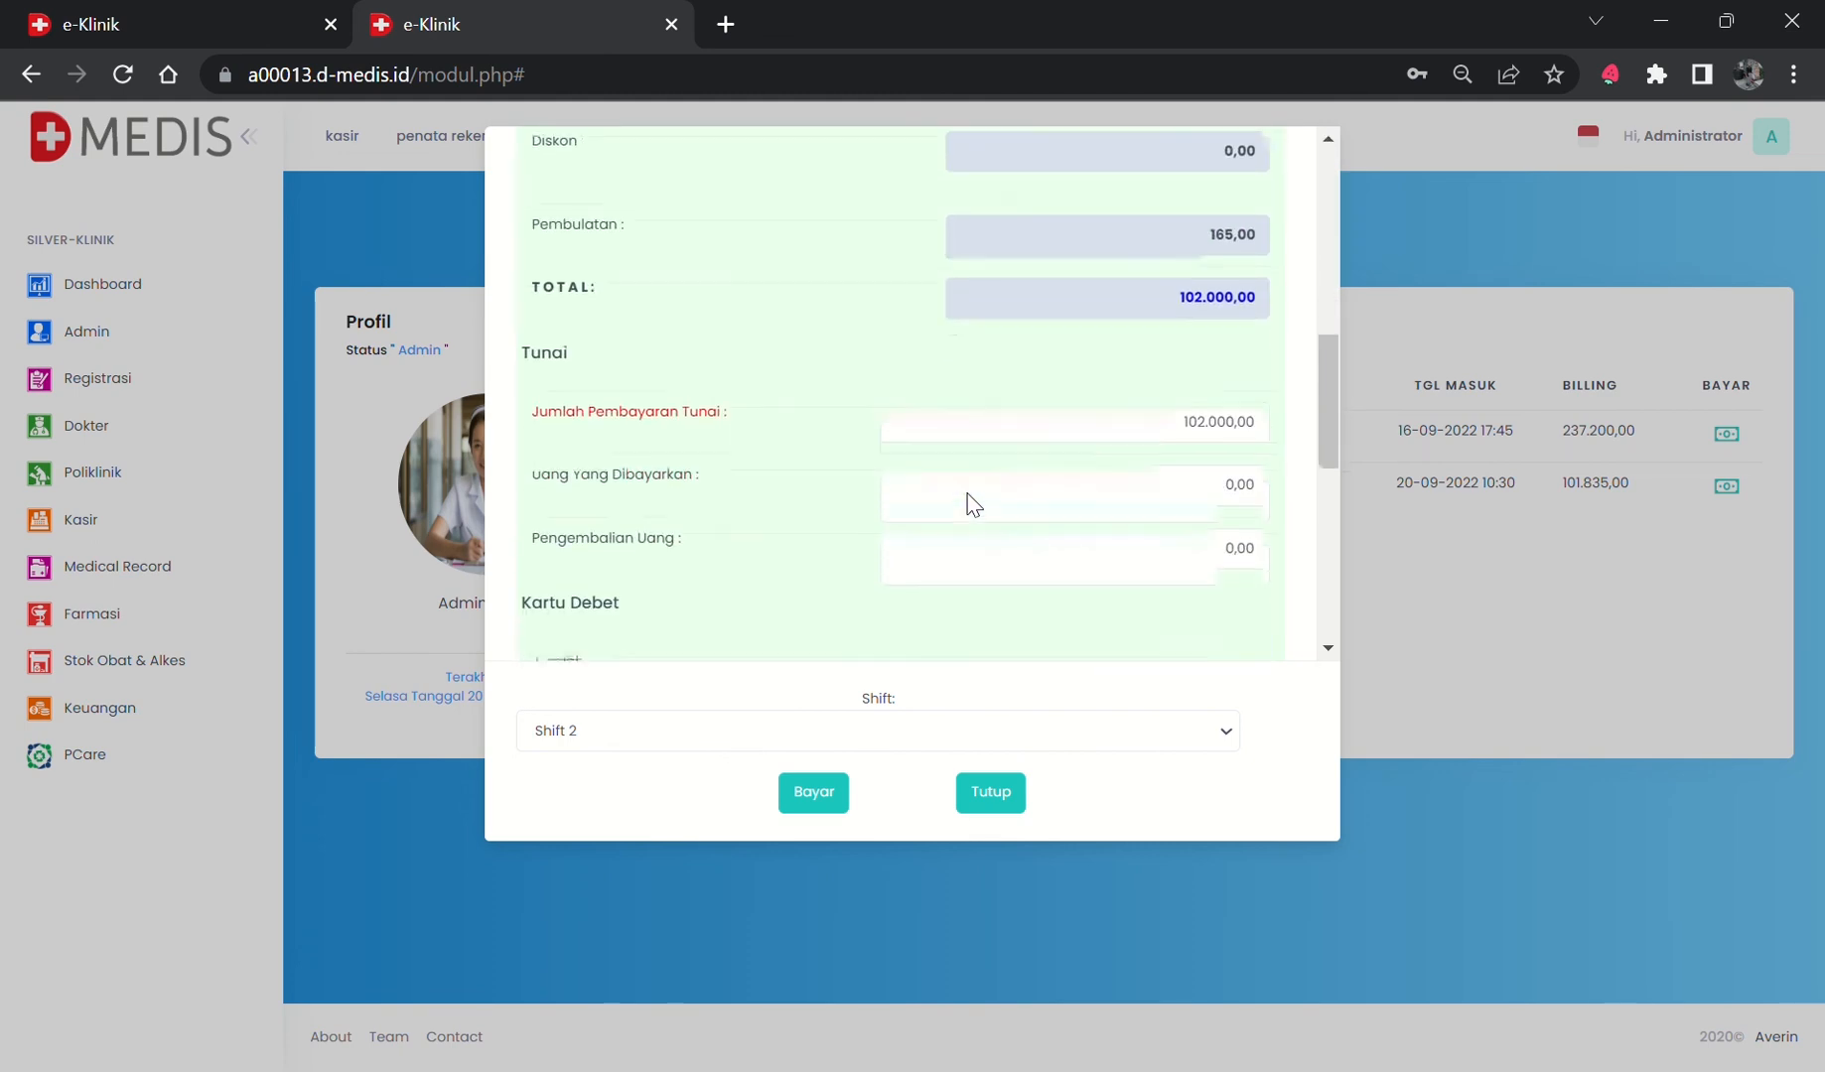
scroll(676, 461, up, 3)
scroll(626, 475, down, 4)
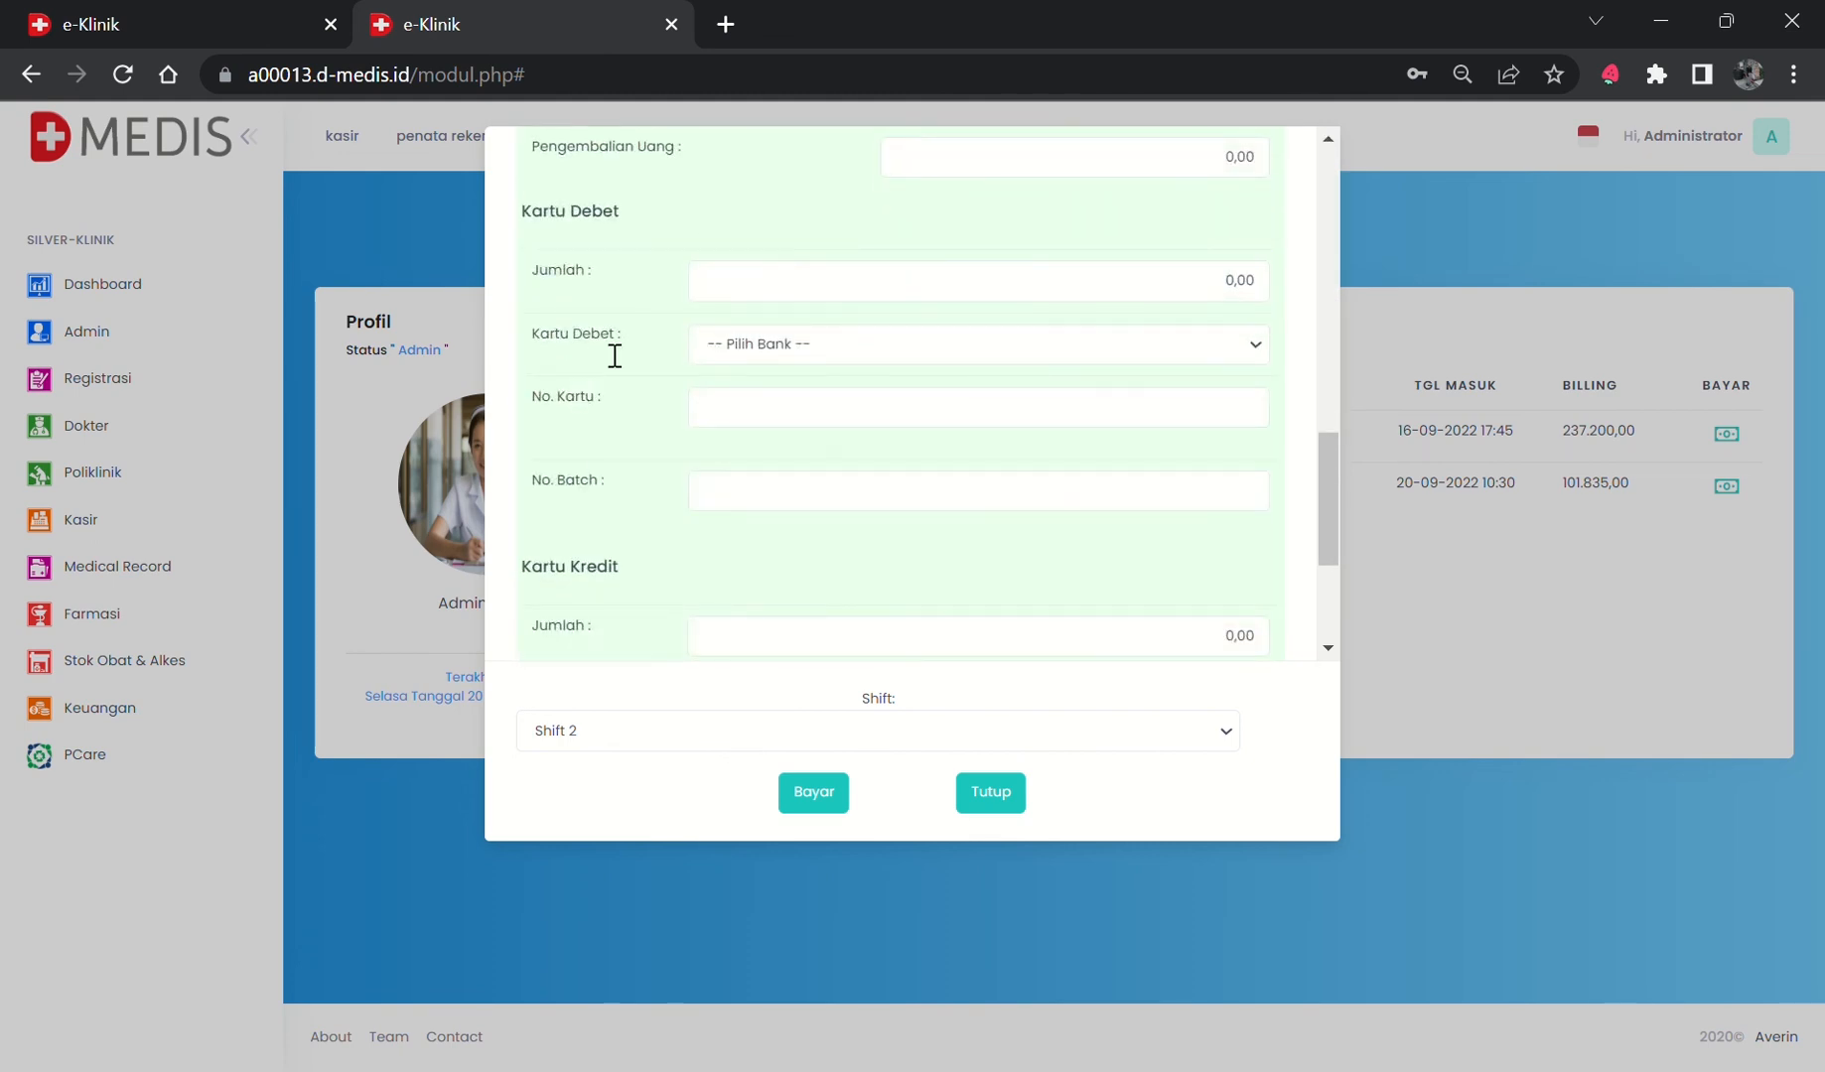
scroll(657, 473, down, 3)
scroll(895, 452, up, 8)
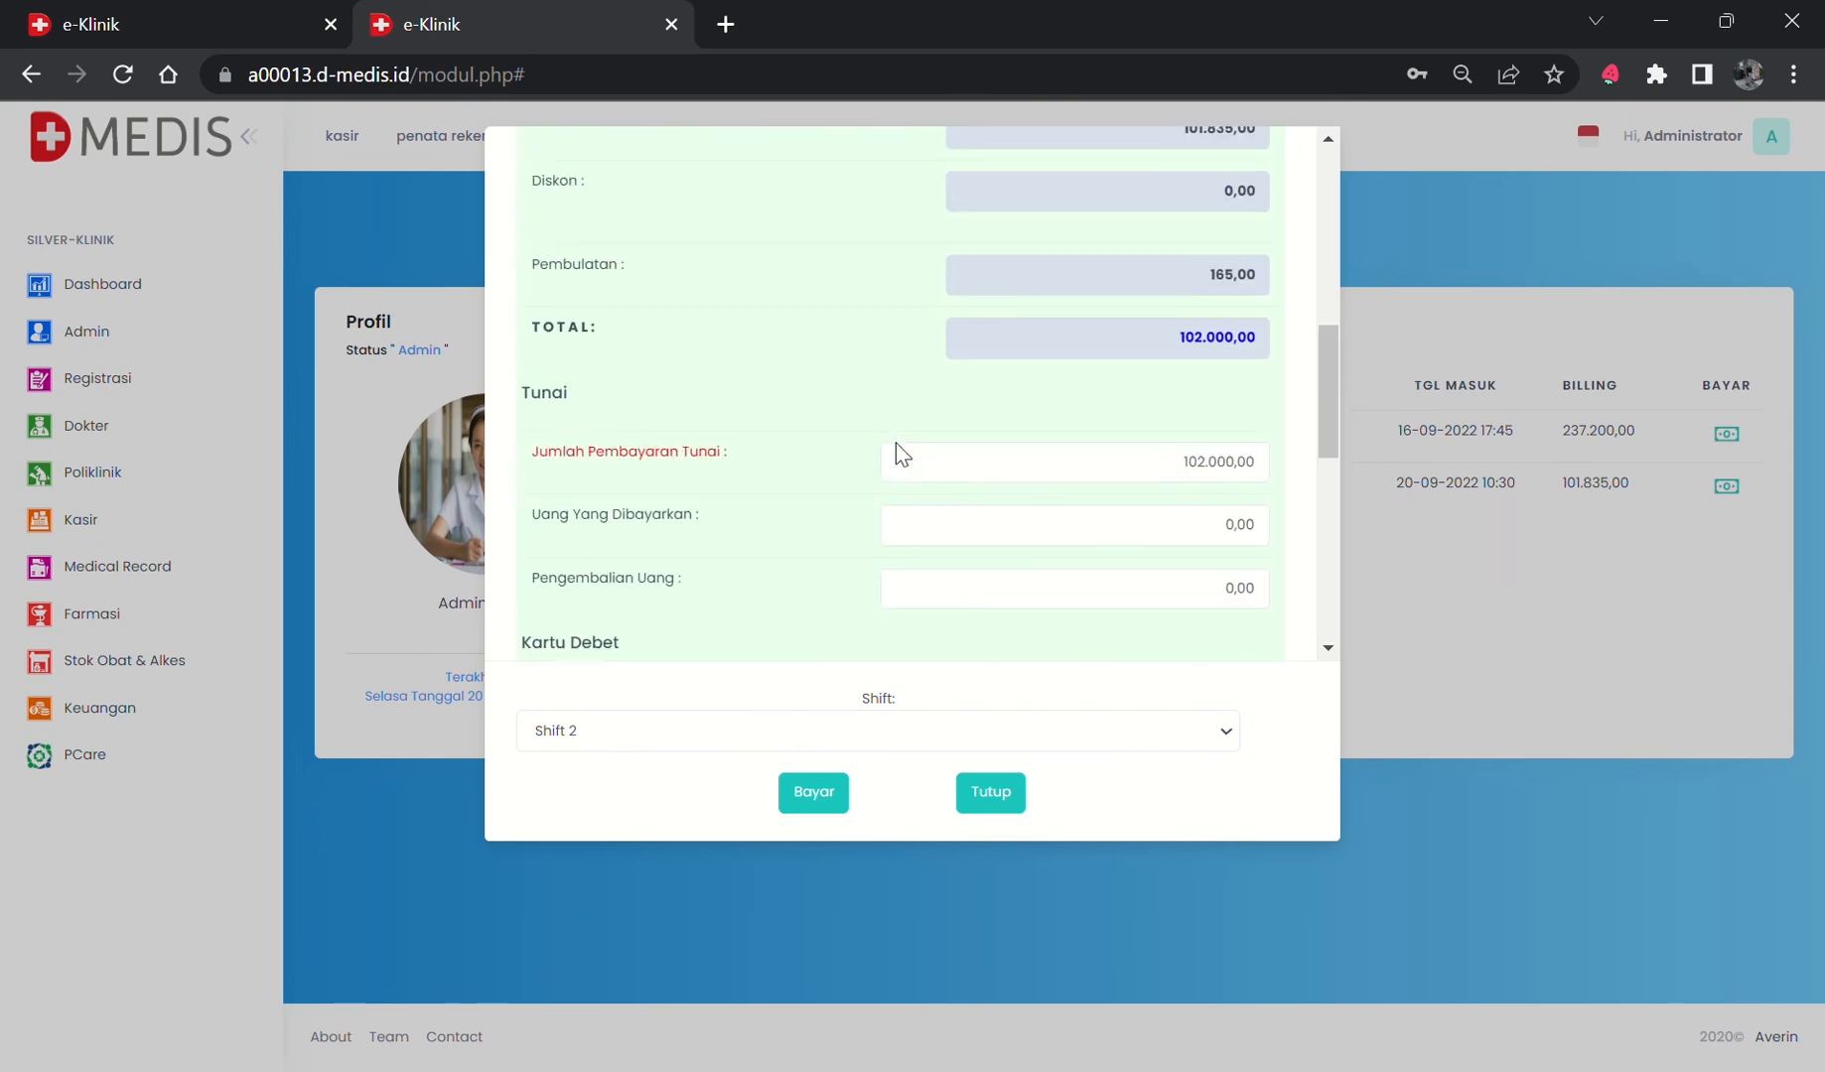
scroll(895, 452, down, 3)
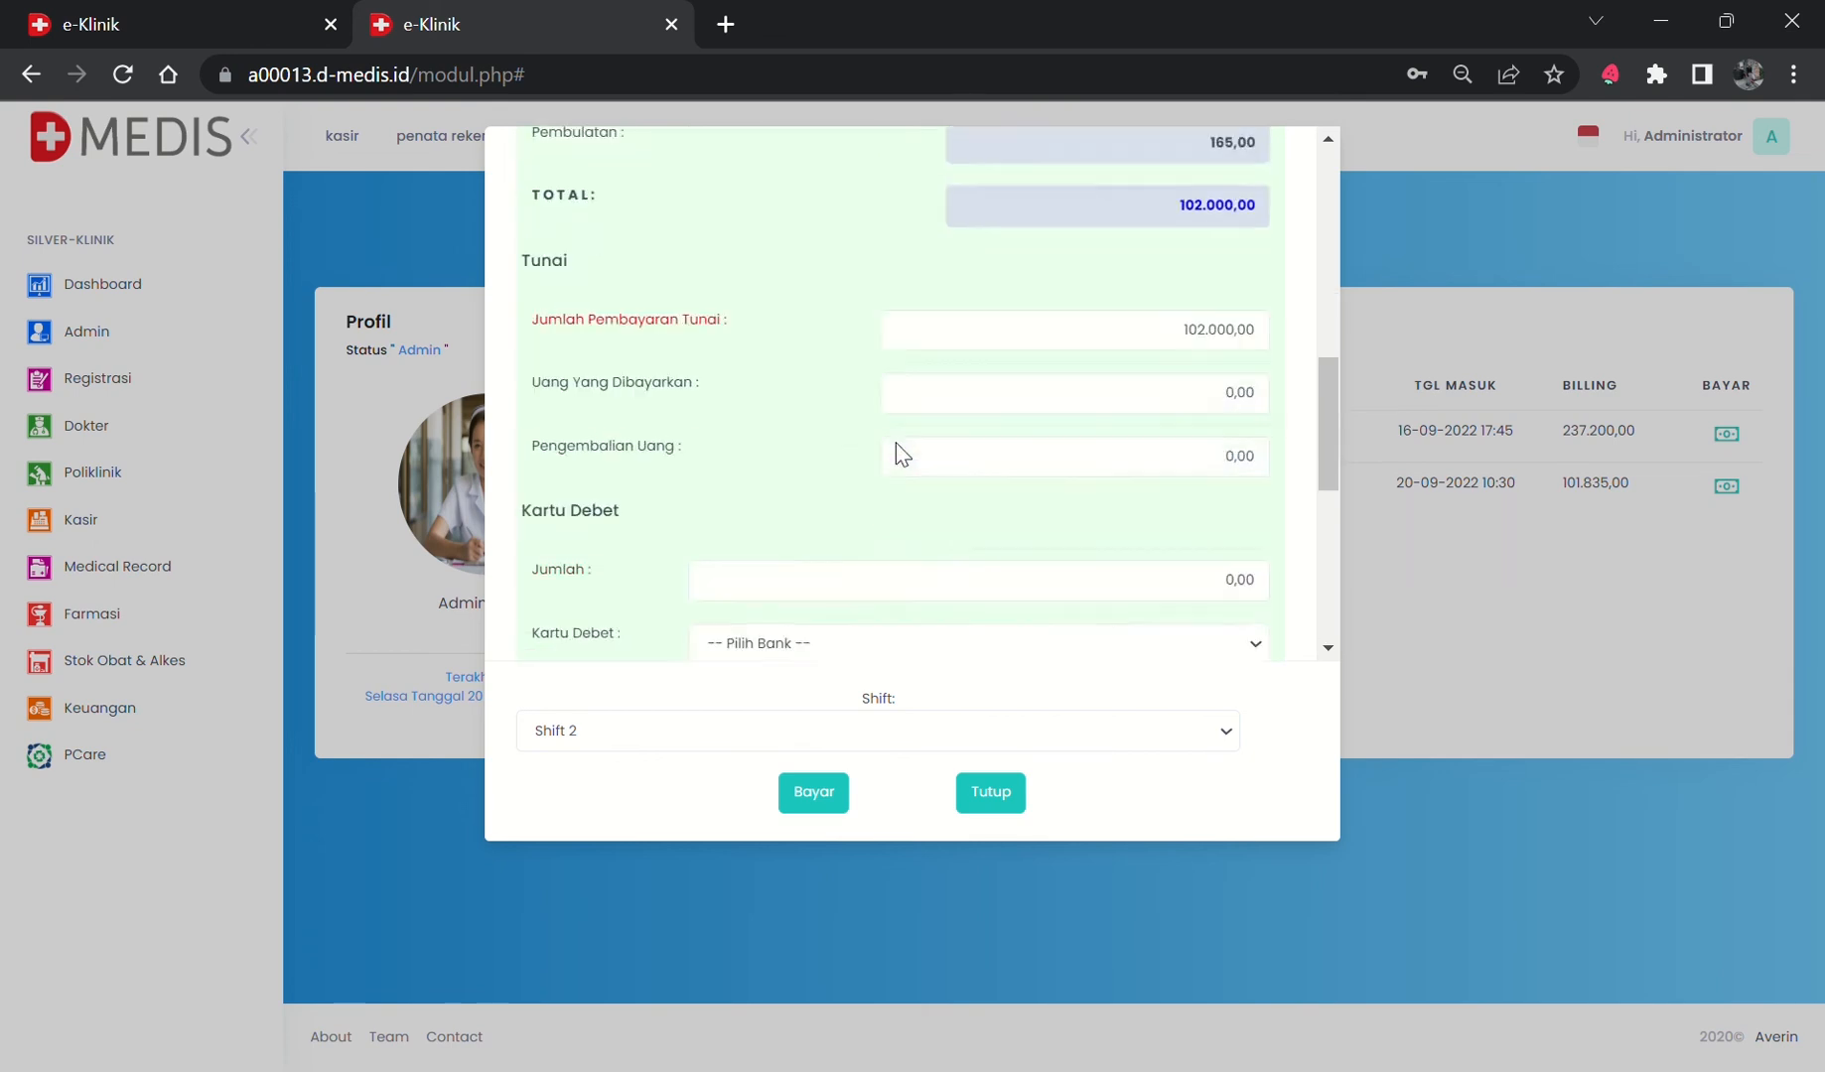
Enter 150.000 as the Uang Yang Dibayarkan in the cash section and calculate the Pengembalian Uang.
click(1192, 339)
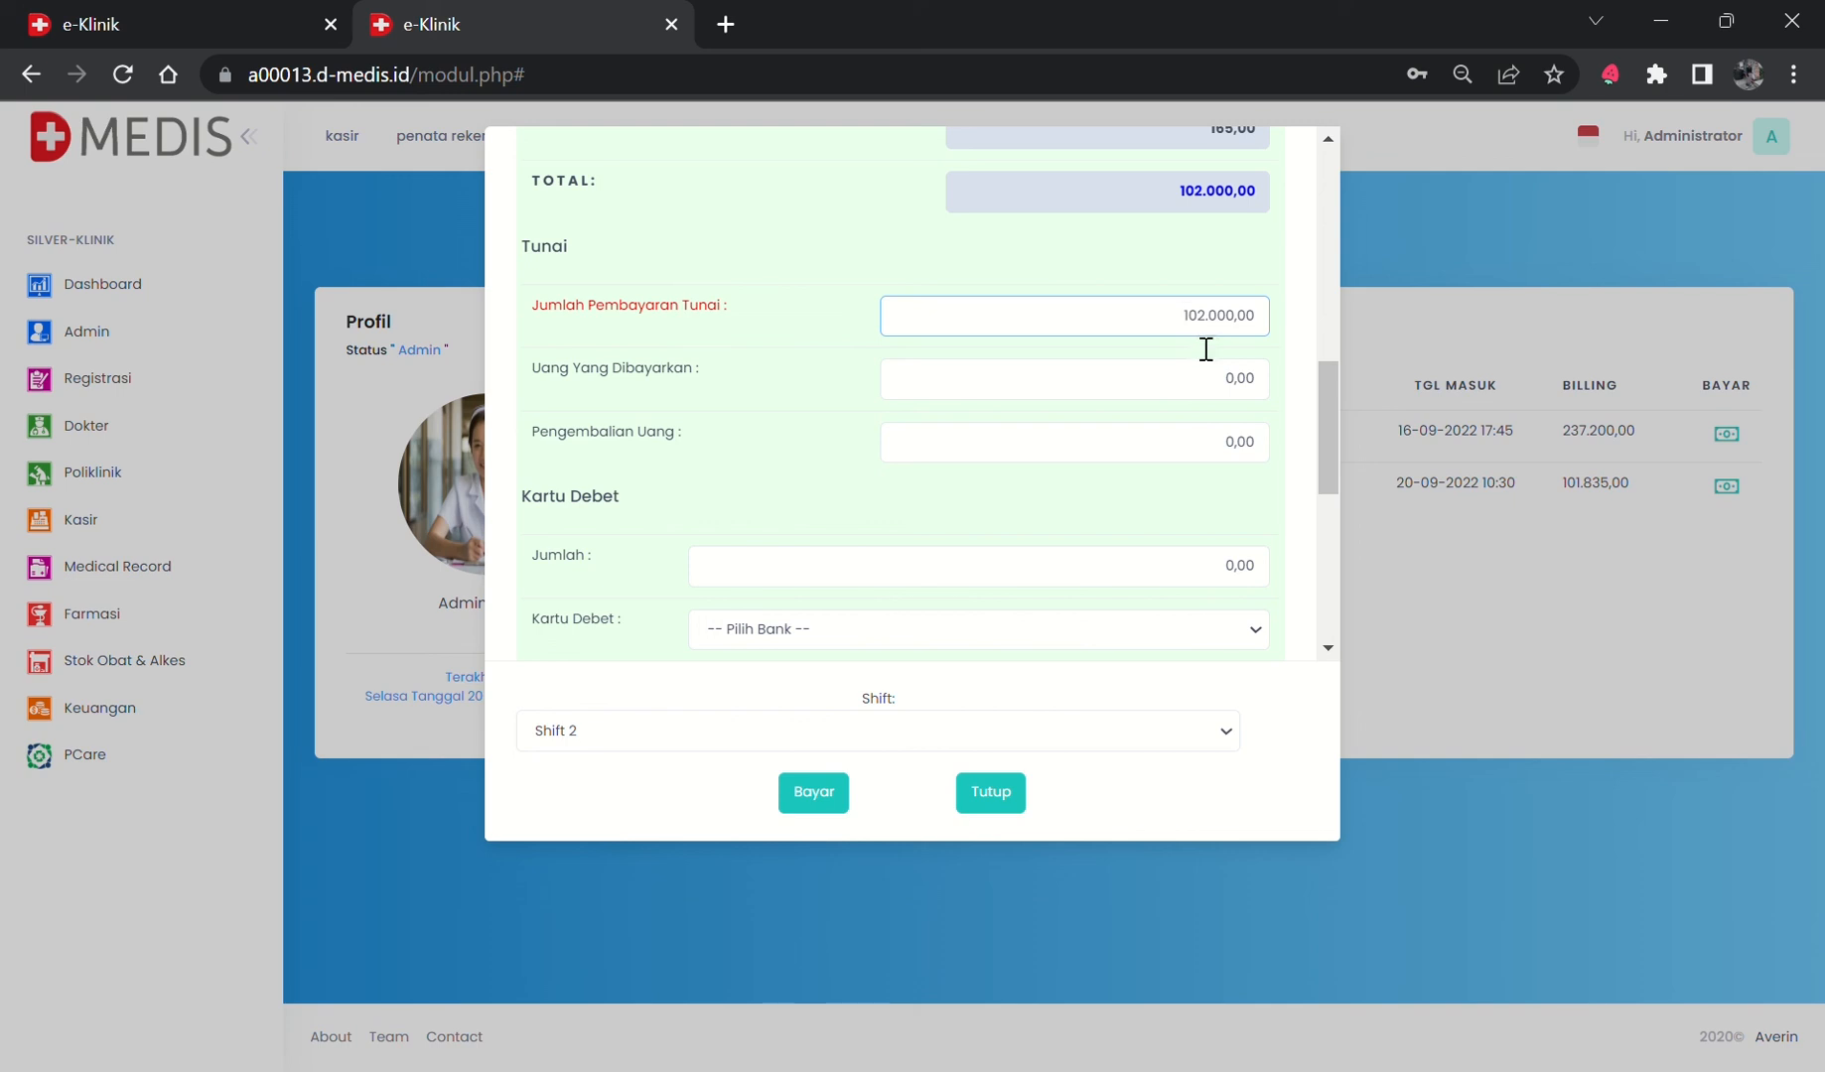
click(1220, 390)
text(150.000)
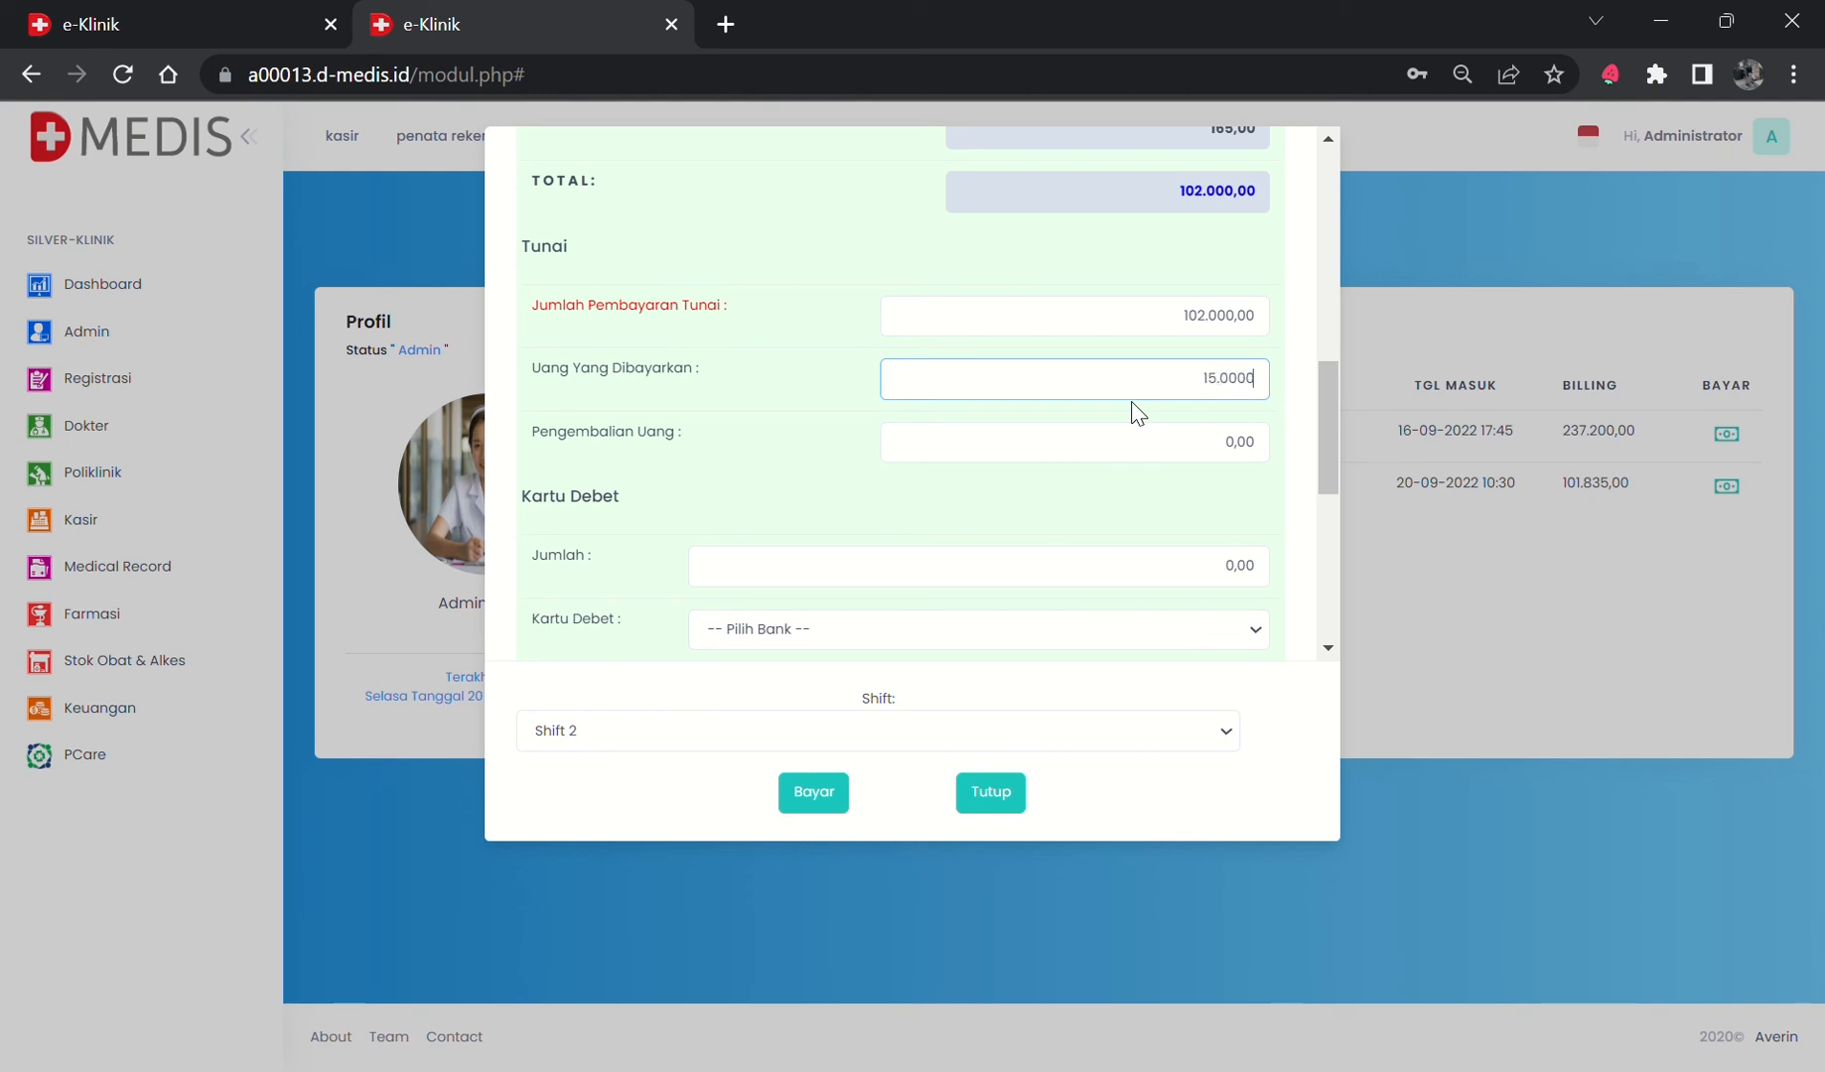
click(1149, 512)
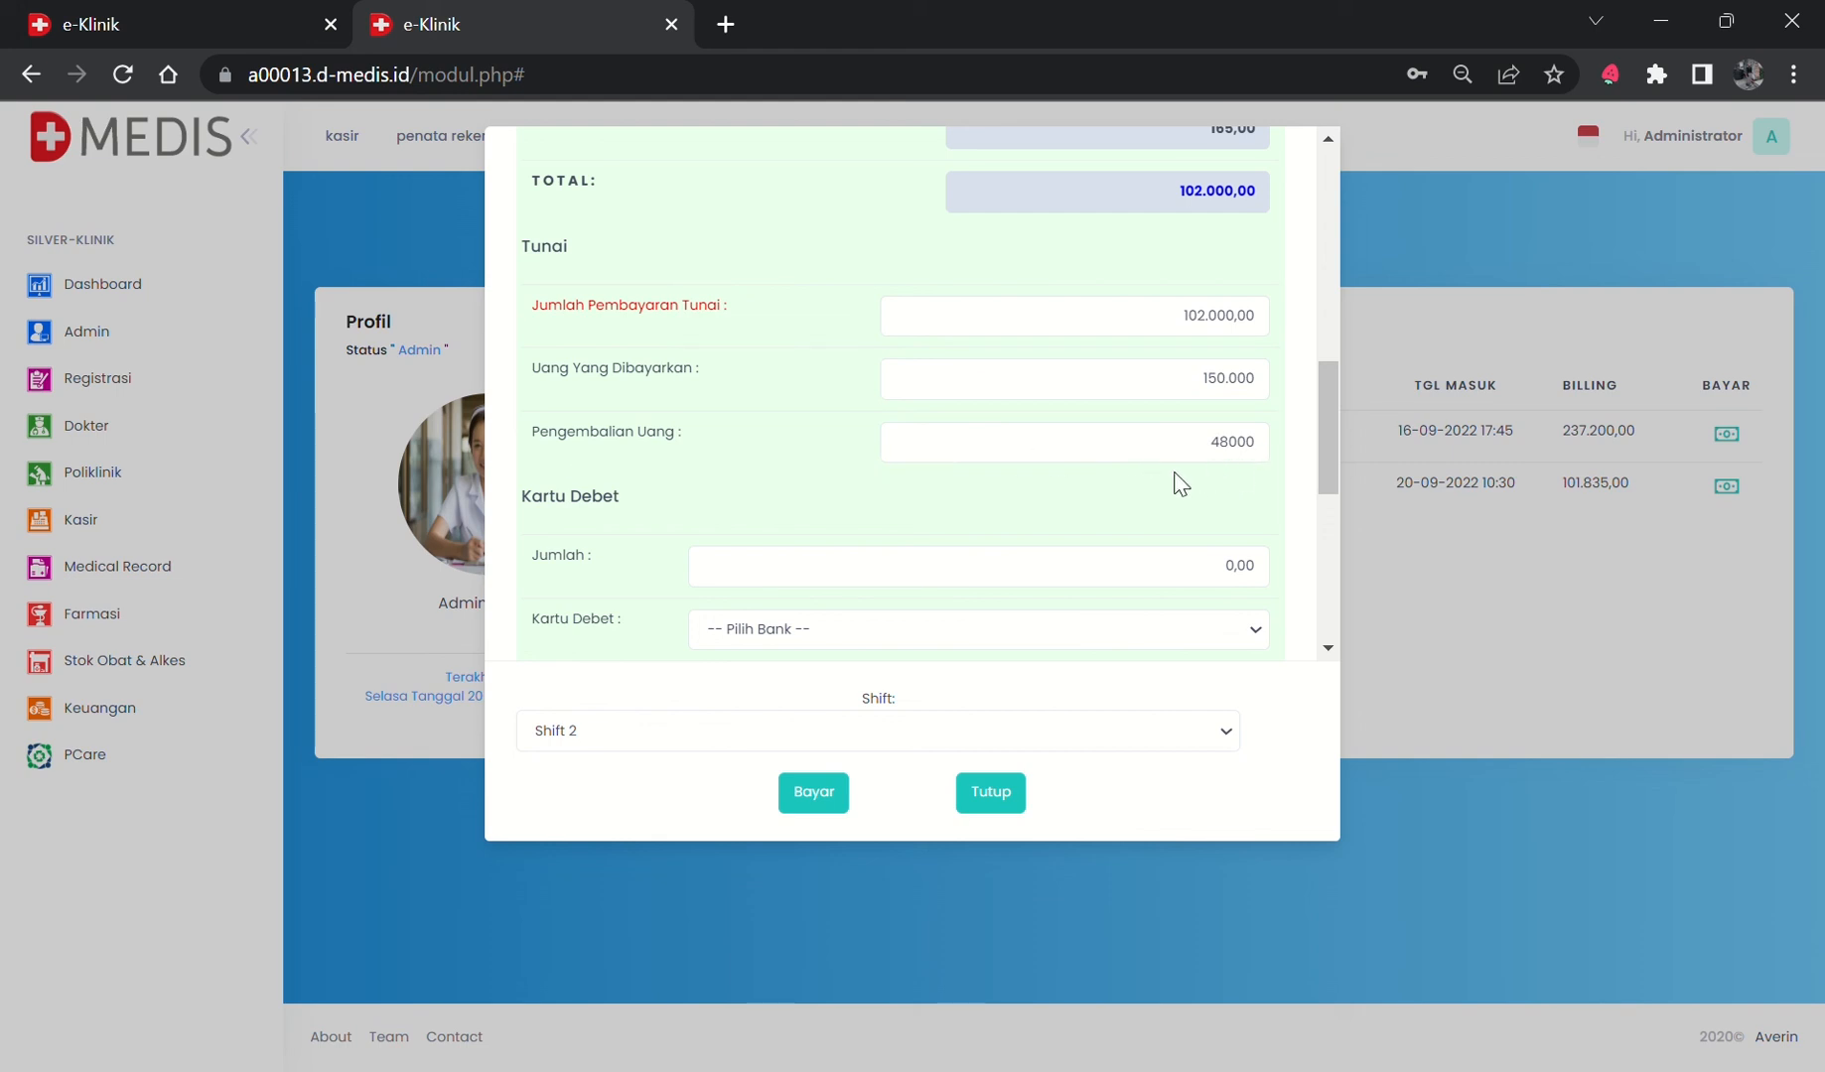
drag(1202, 454, 1274, 460)
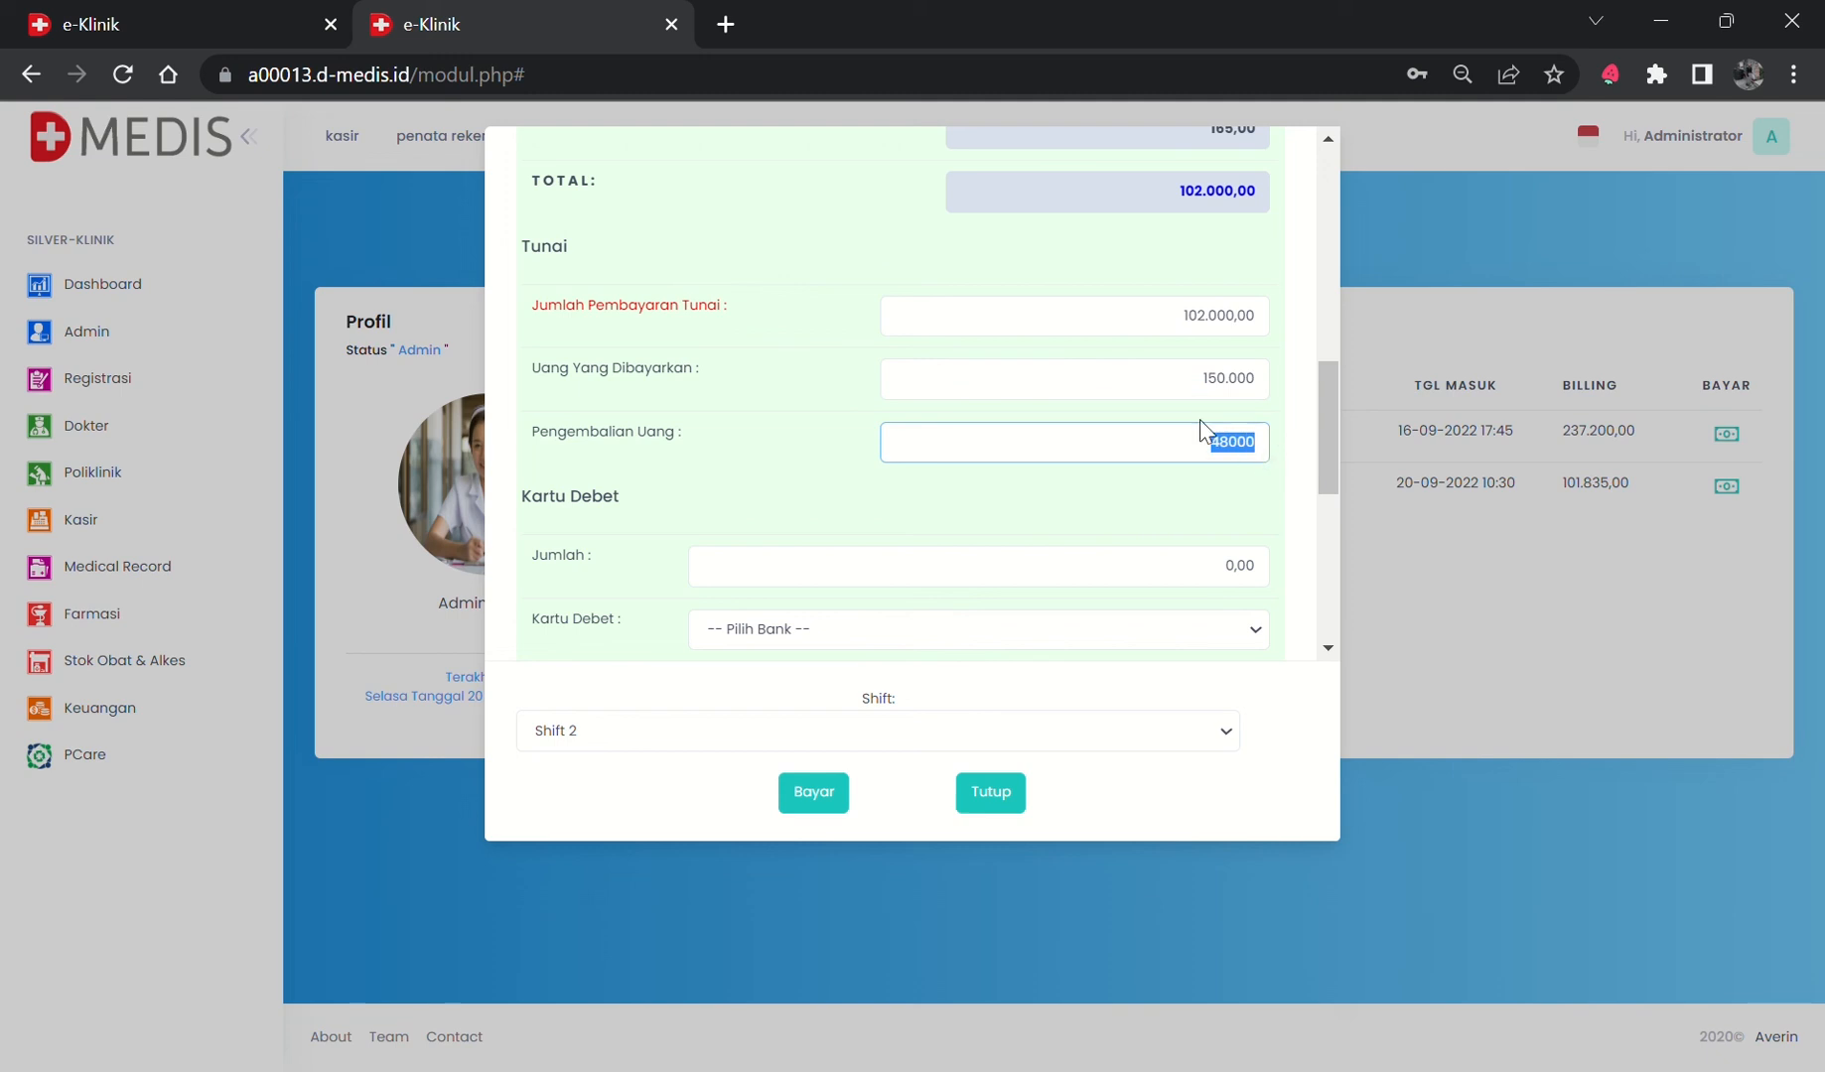
Clear the Uang Yang Dibayarkan and set the Jumlah Pembayaran Tunai to 0.
drag(1209, 396, 1266, 403)
key(BackSpace)
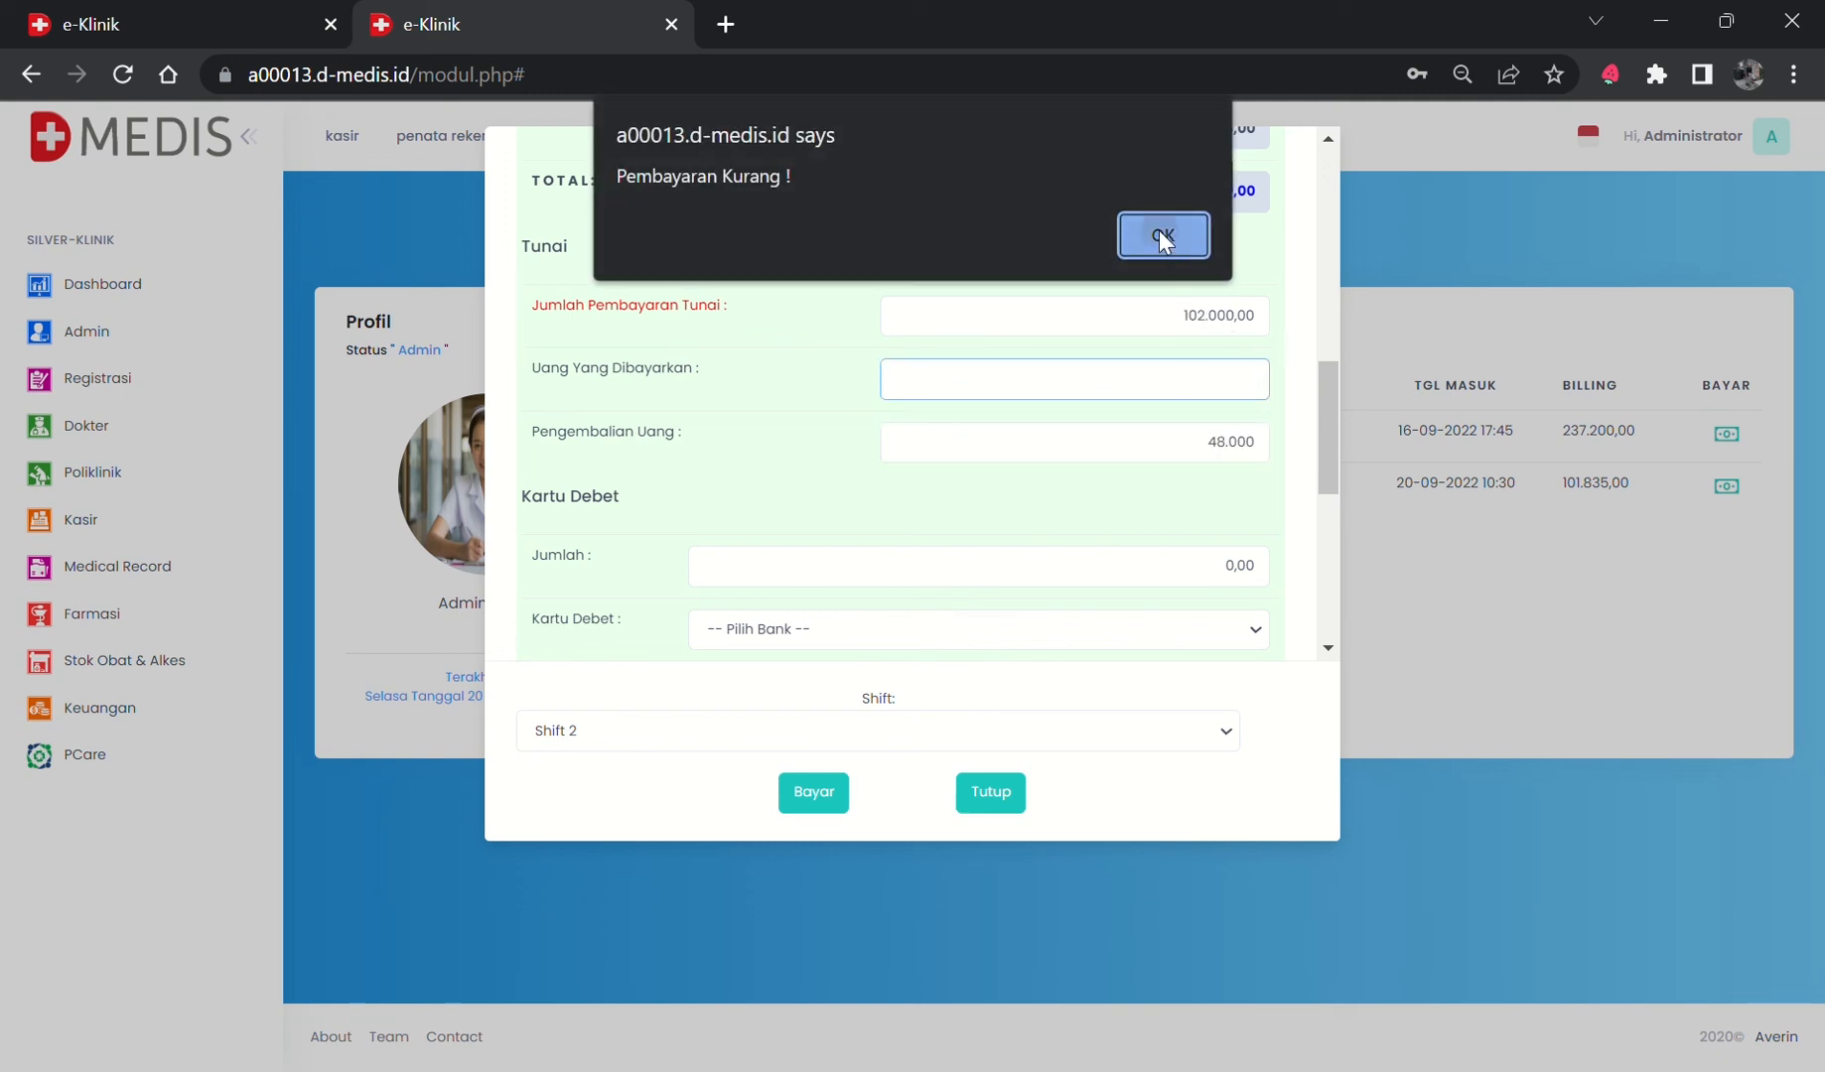
click(1160, 235)
drag(1191, 334, 1303, 346)
key(BackSpace)
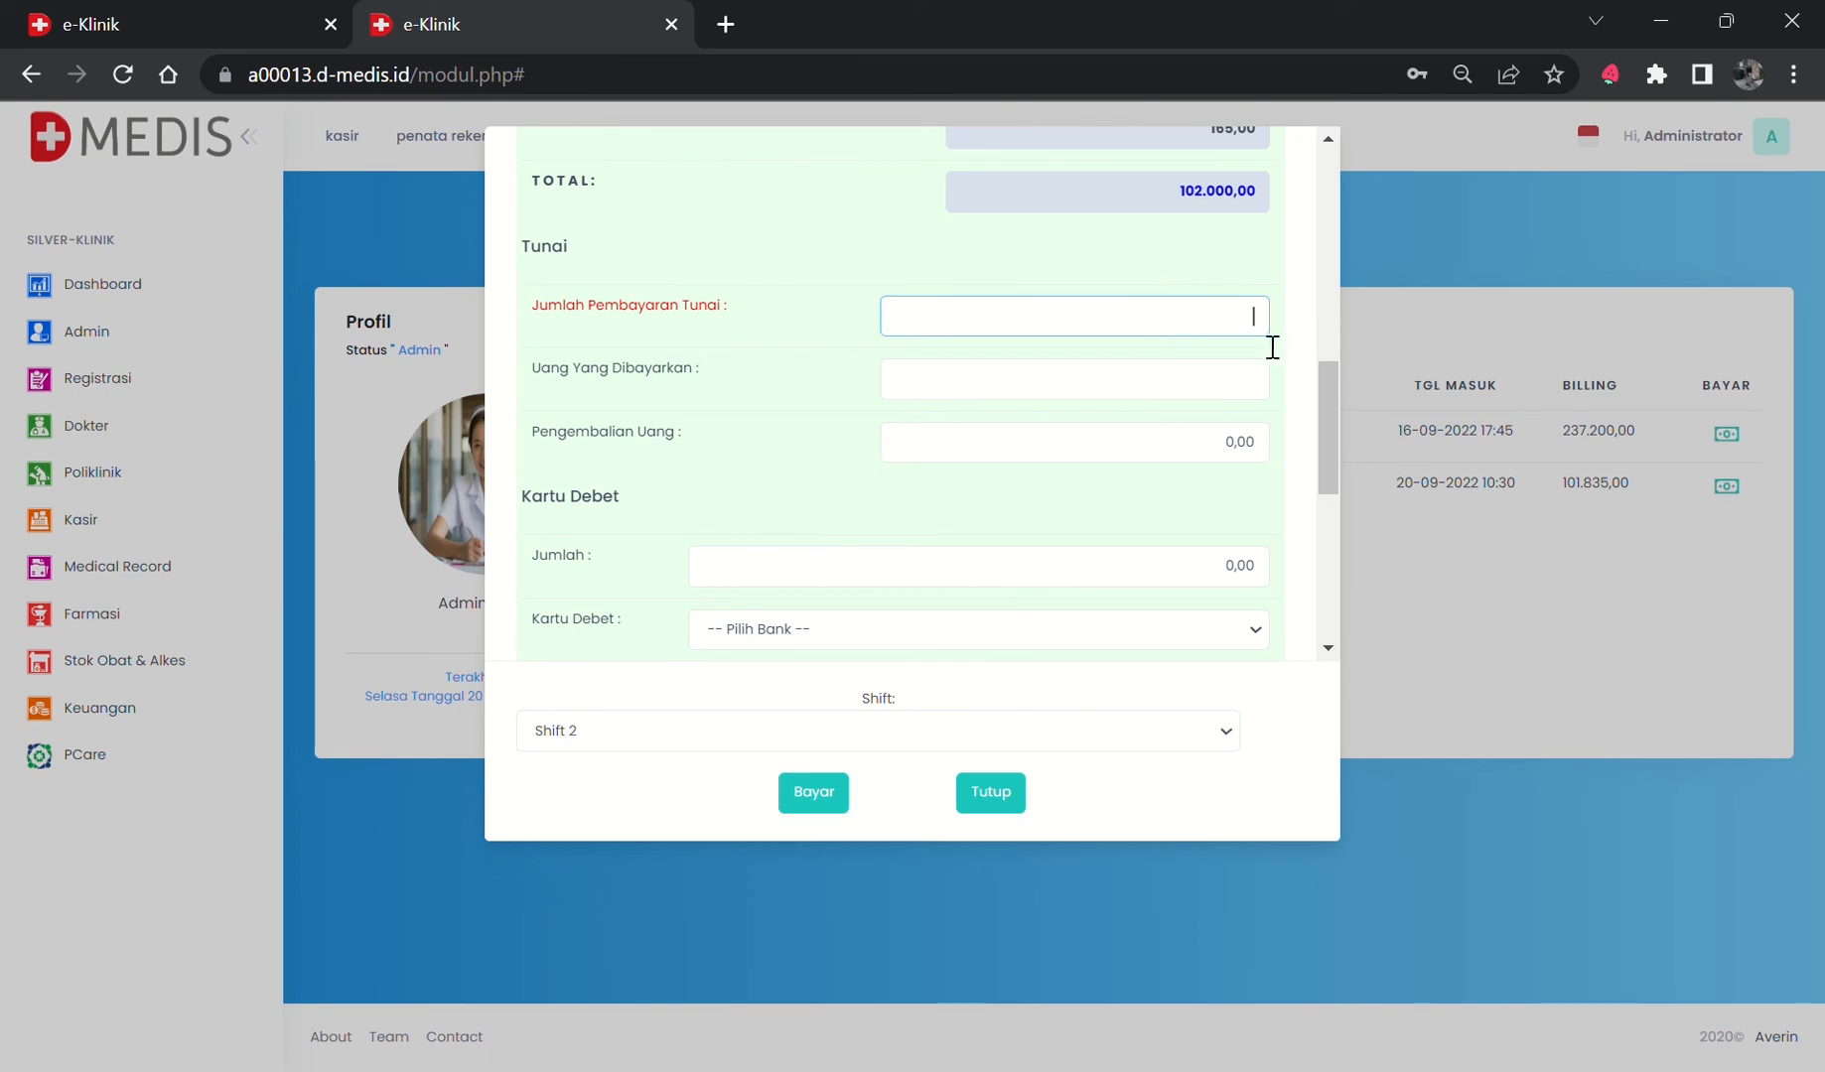
text(0)
click(1118, 500)
Fill the Kartu Debet section with a Jumlah of 102.000,00 and choose BANK BCA as the debit card bank.
scroll(1118, 500, down, 1)
scroll(1118, 501, down, 2)
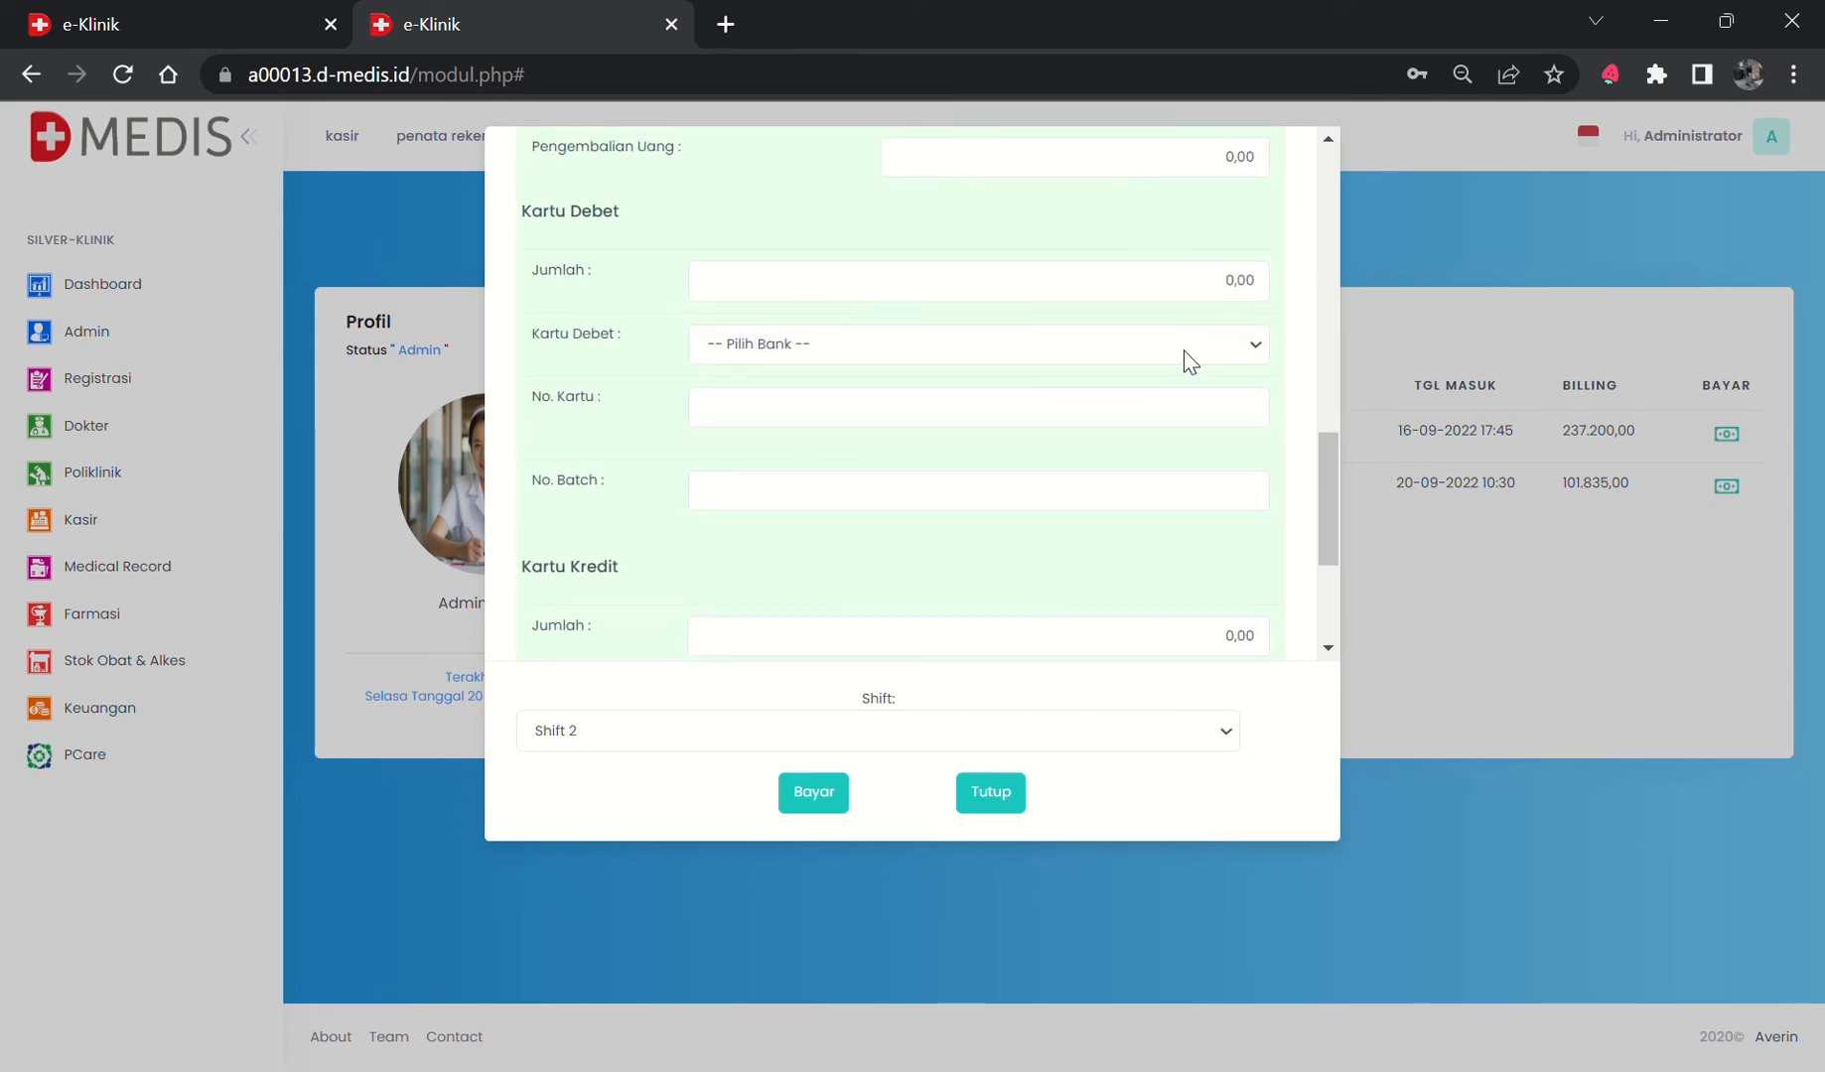
click(1229, 301)
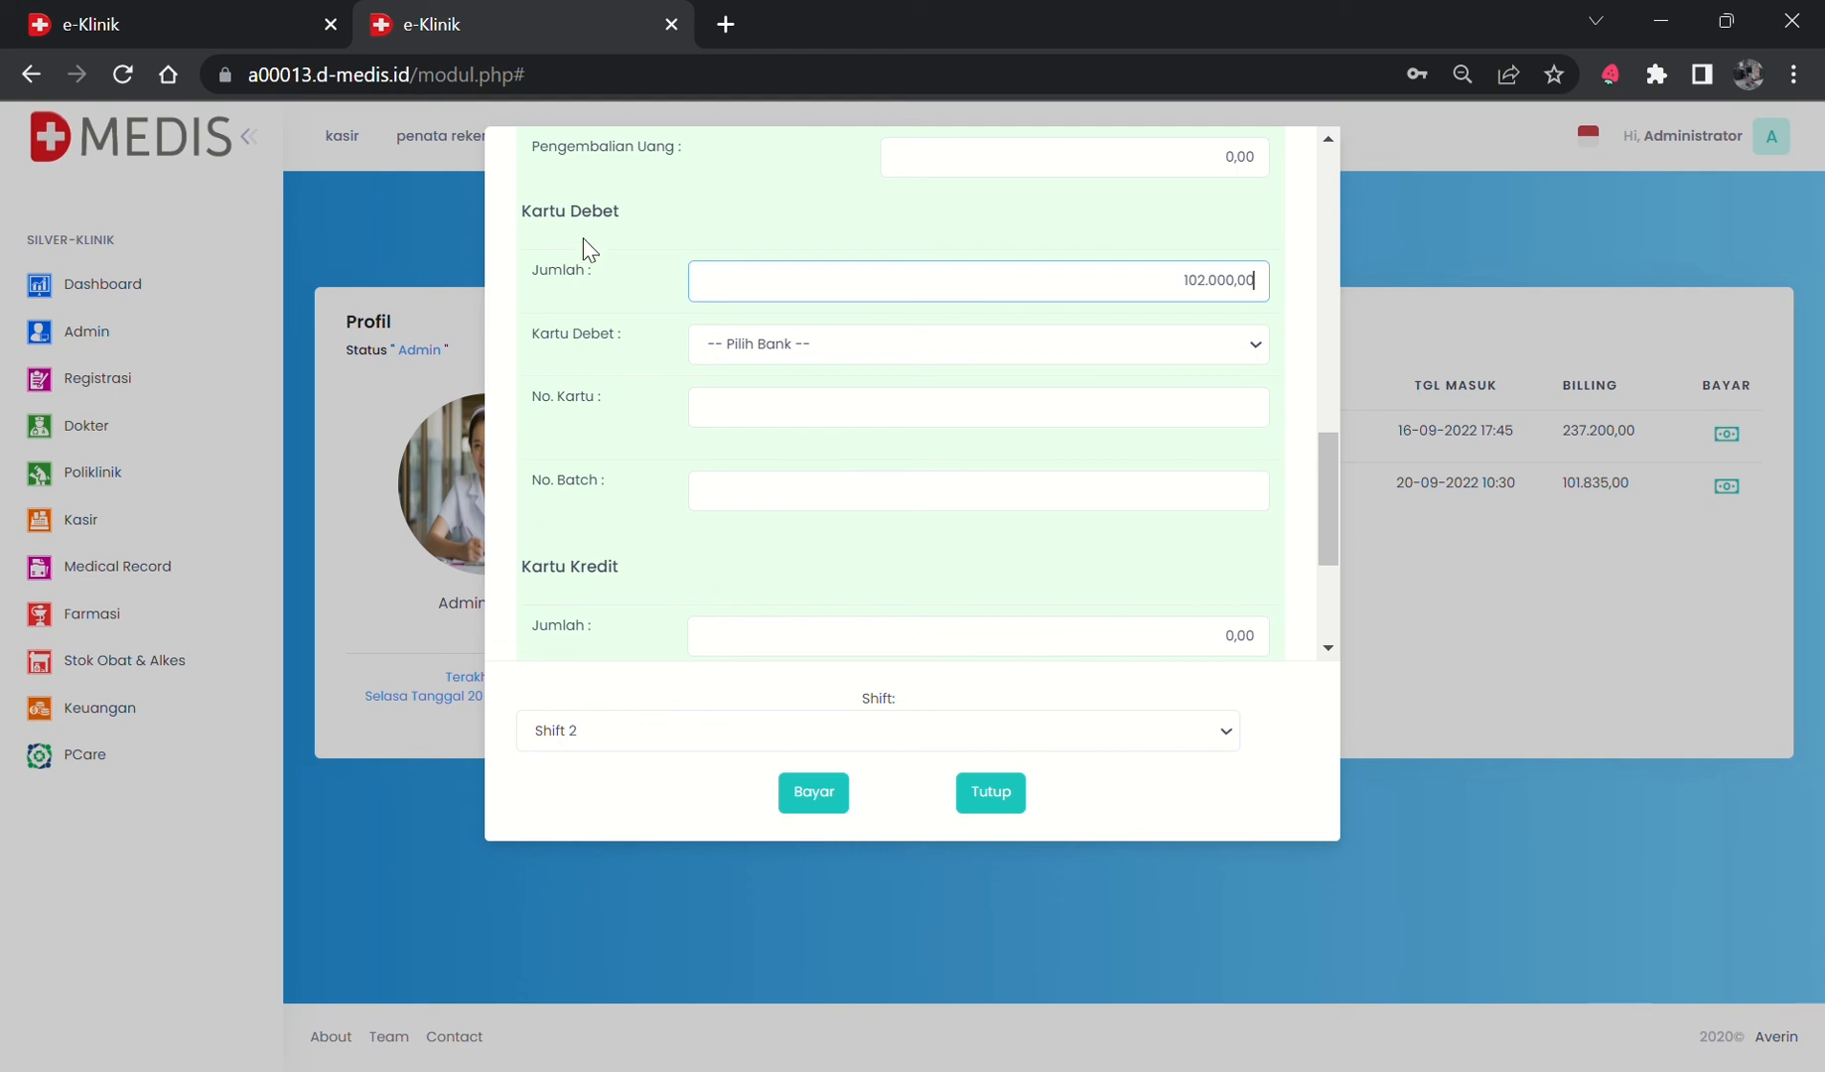
click(890, 350)
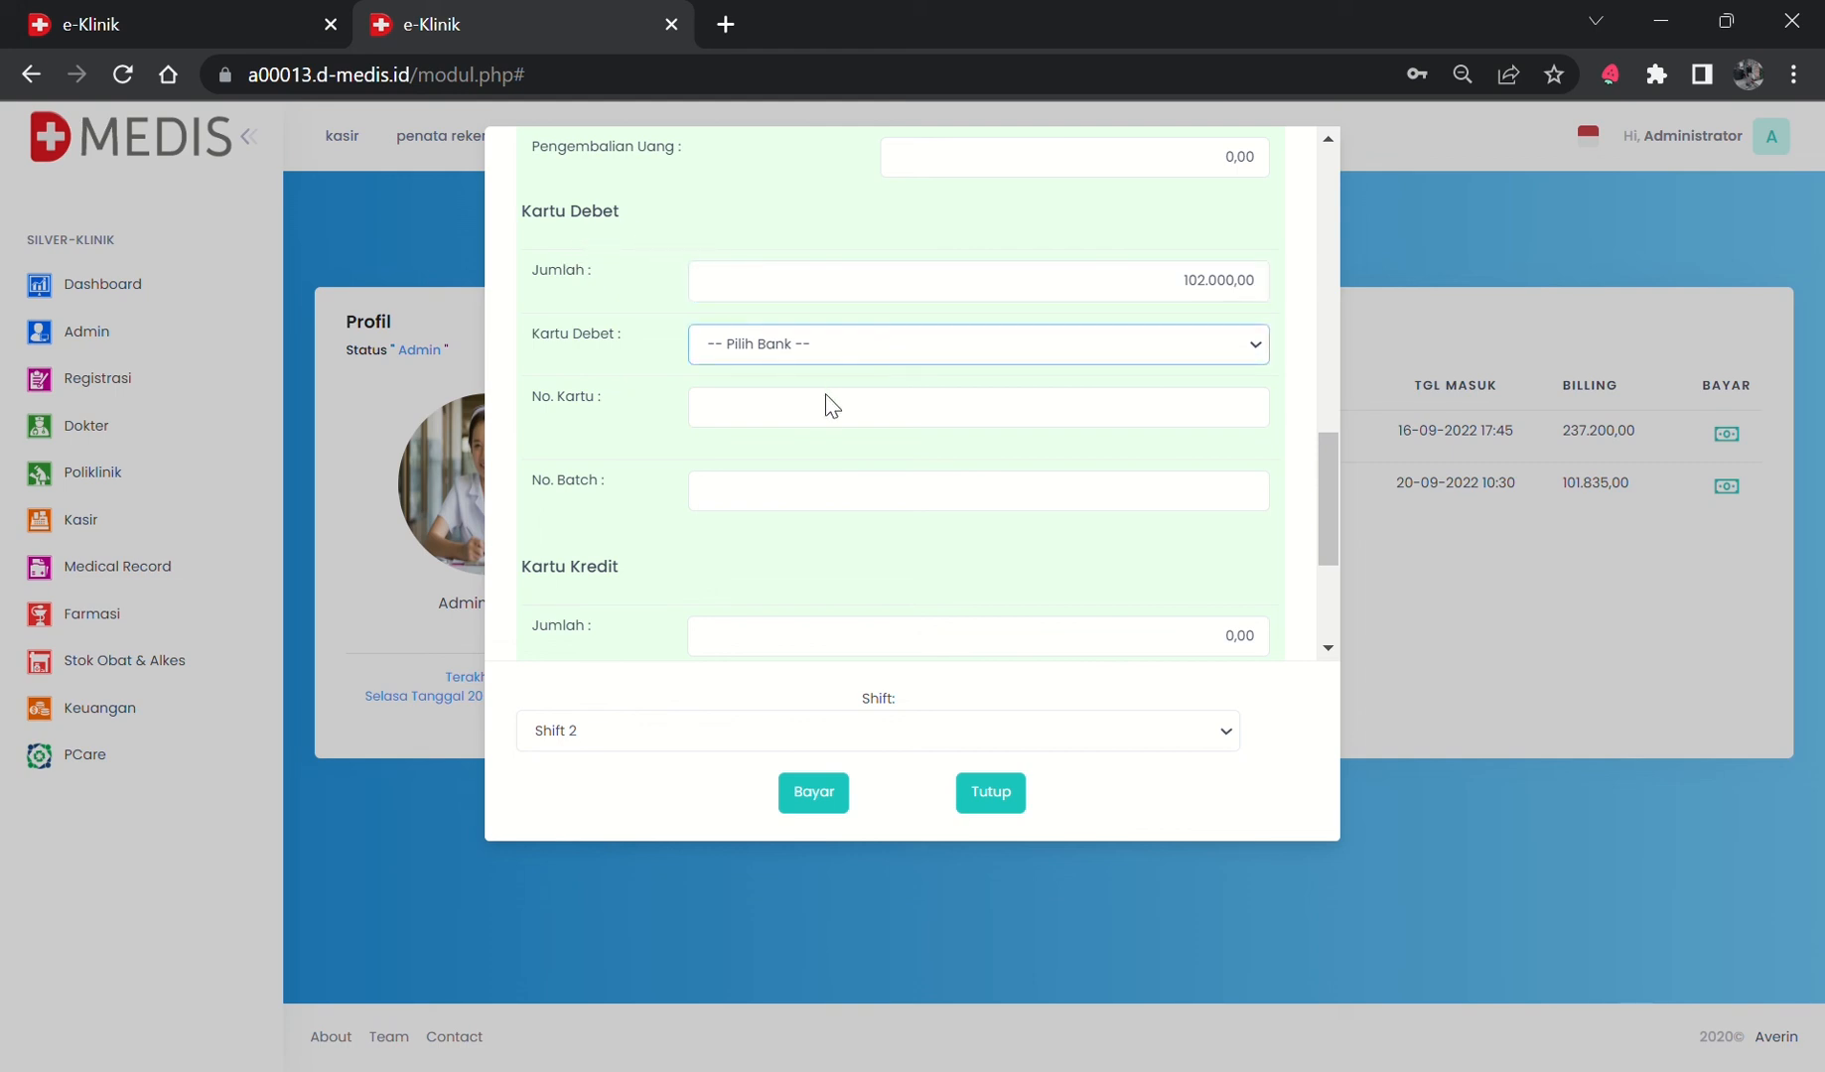
key(Down)
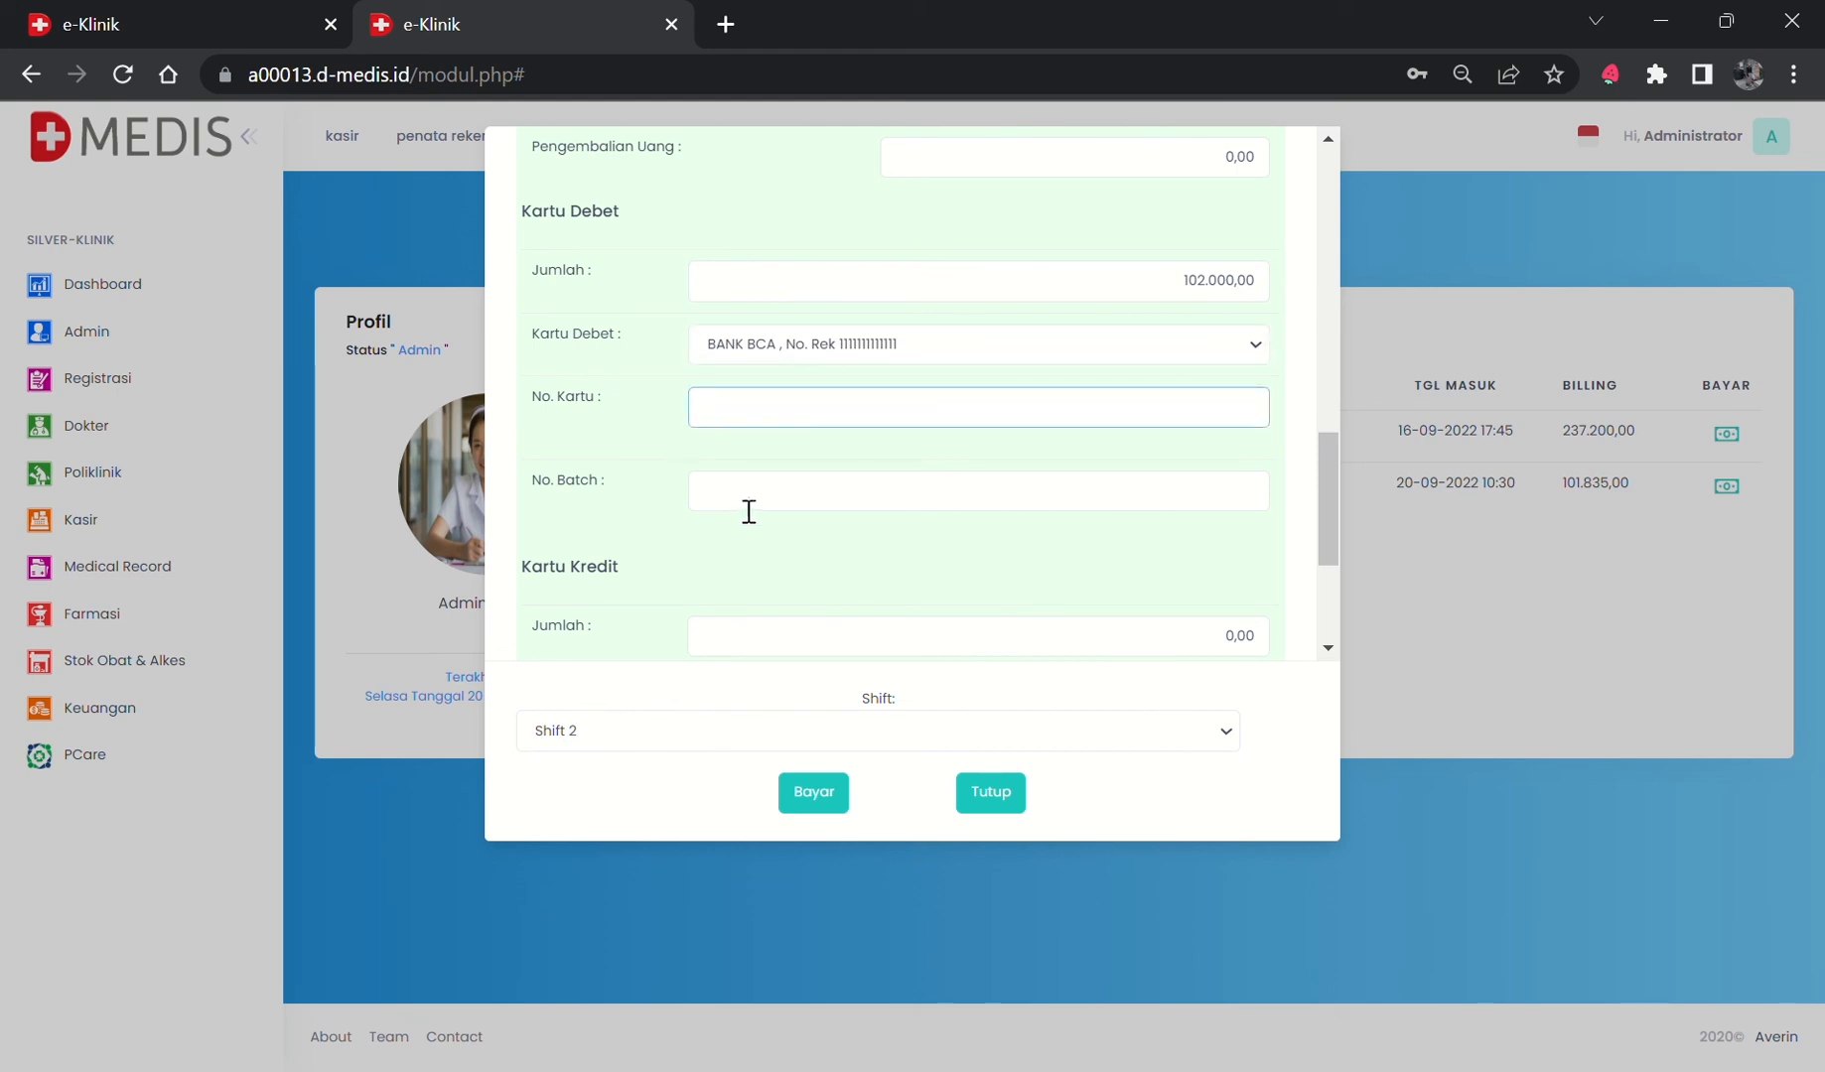
Reset the debit card bank selection and clear the Kartu Debet amount.
key(shift+Tab)
key(Up)
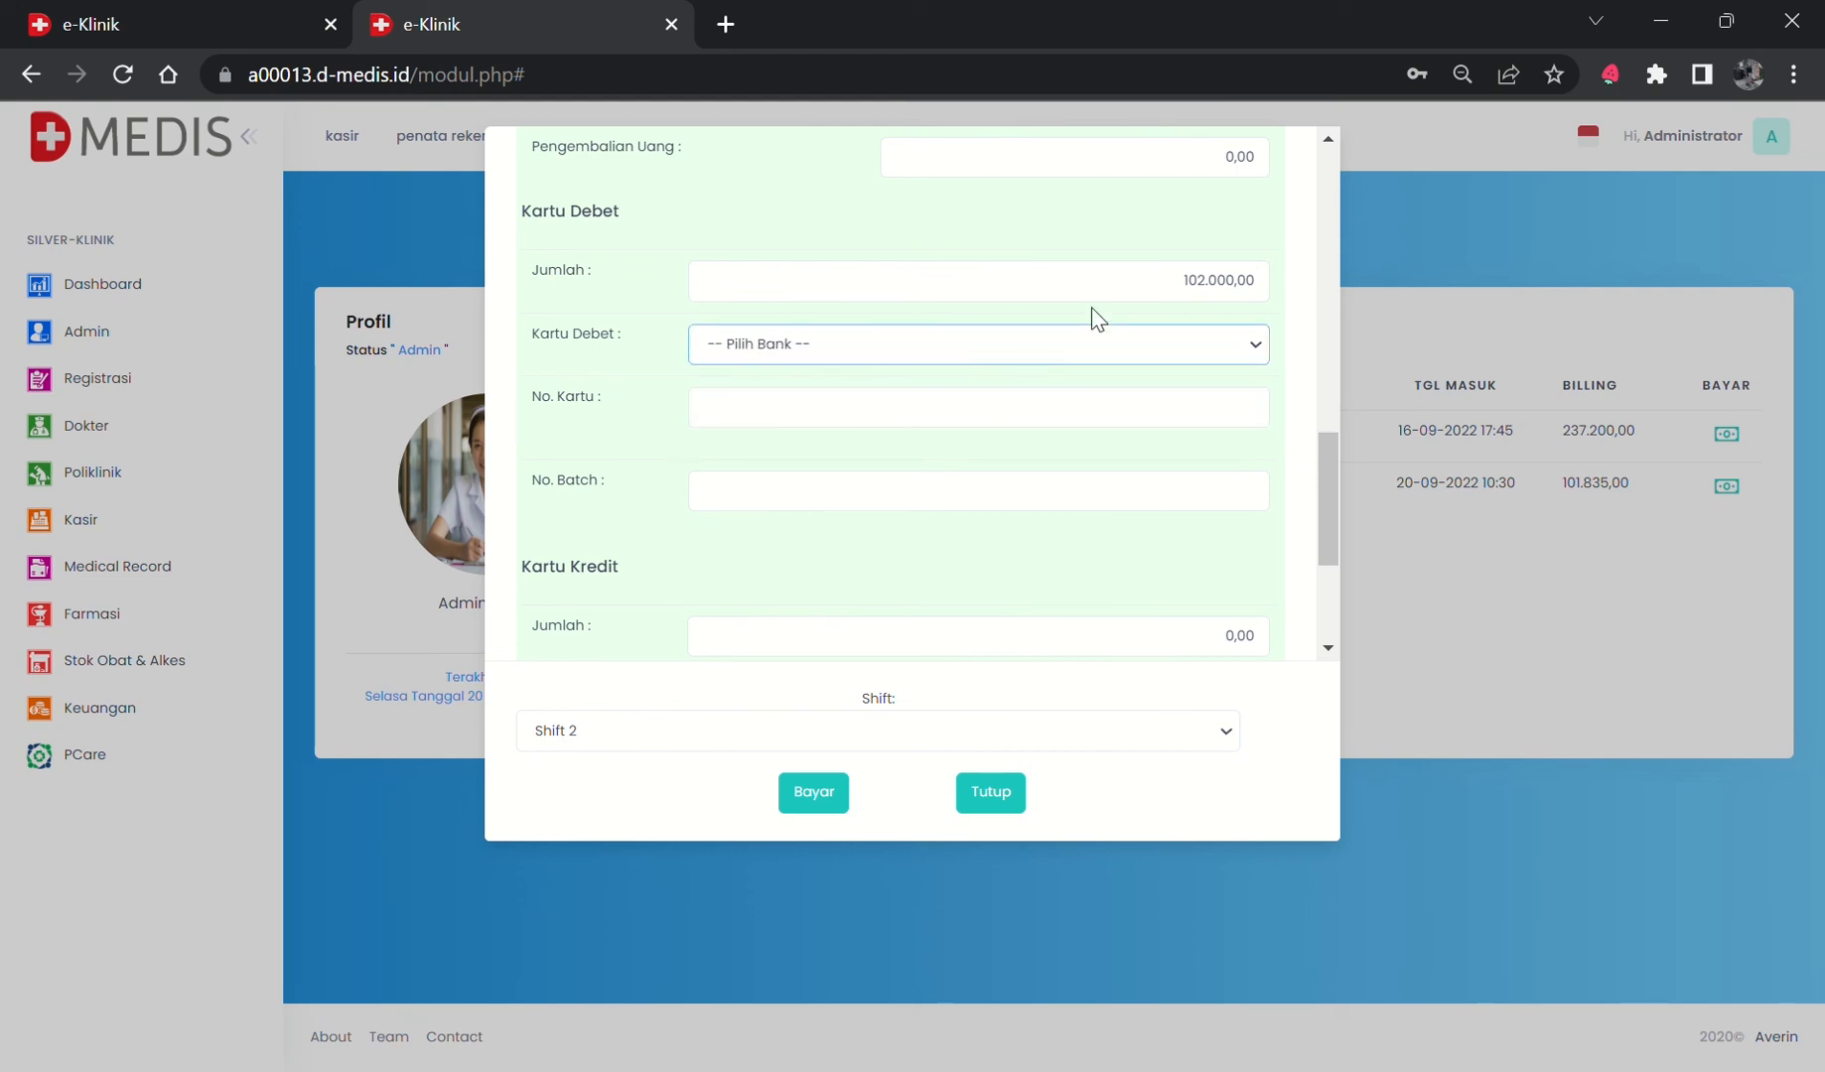
click(1163, 295)
key(BackSpace)
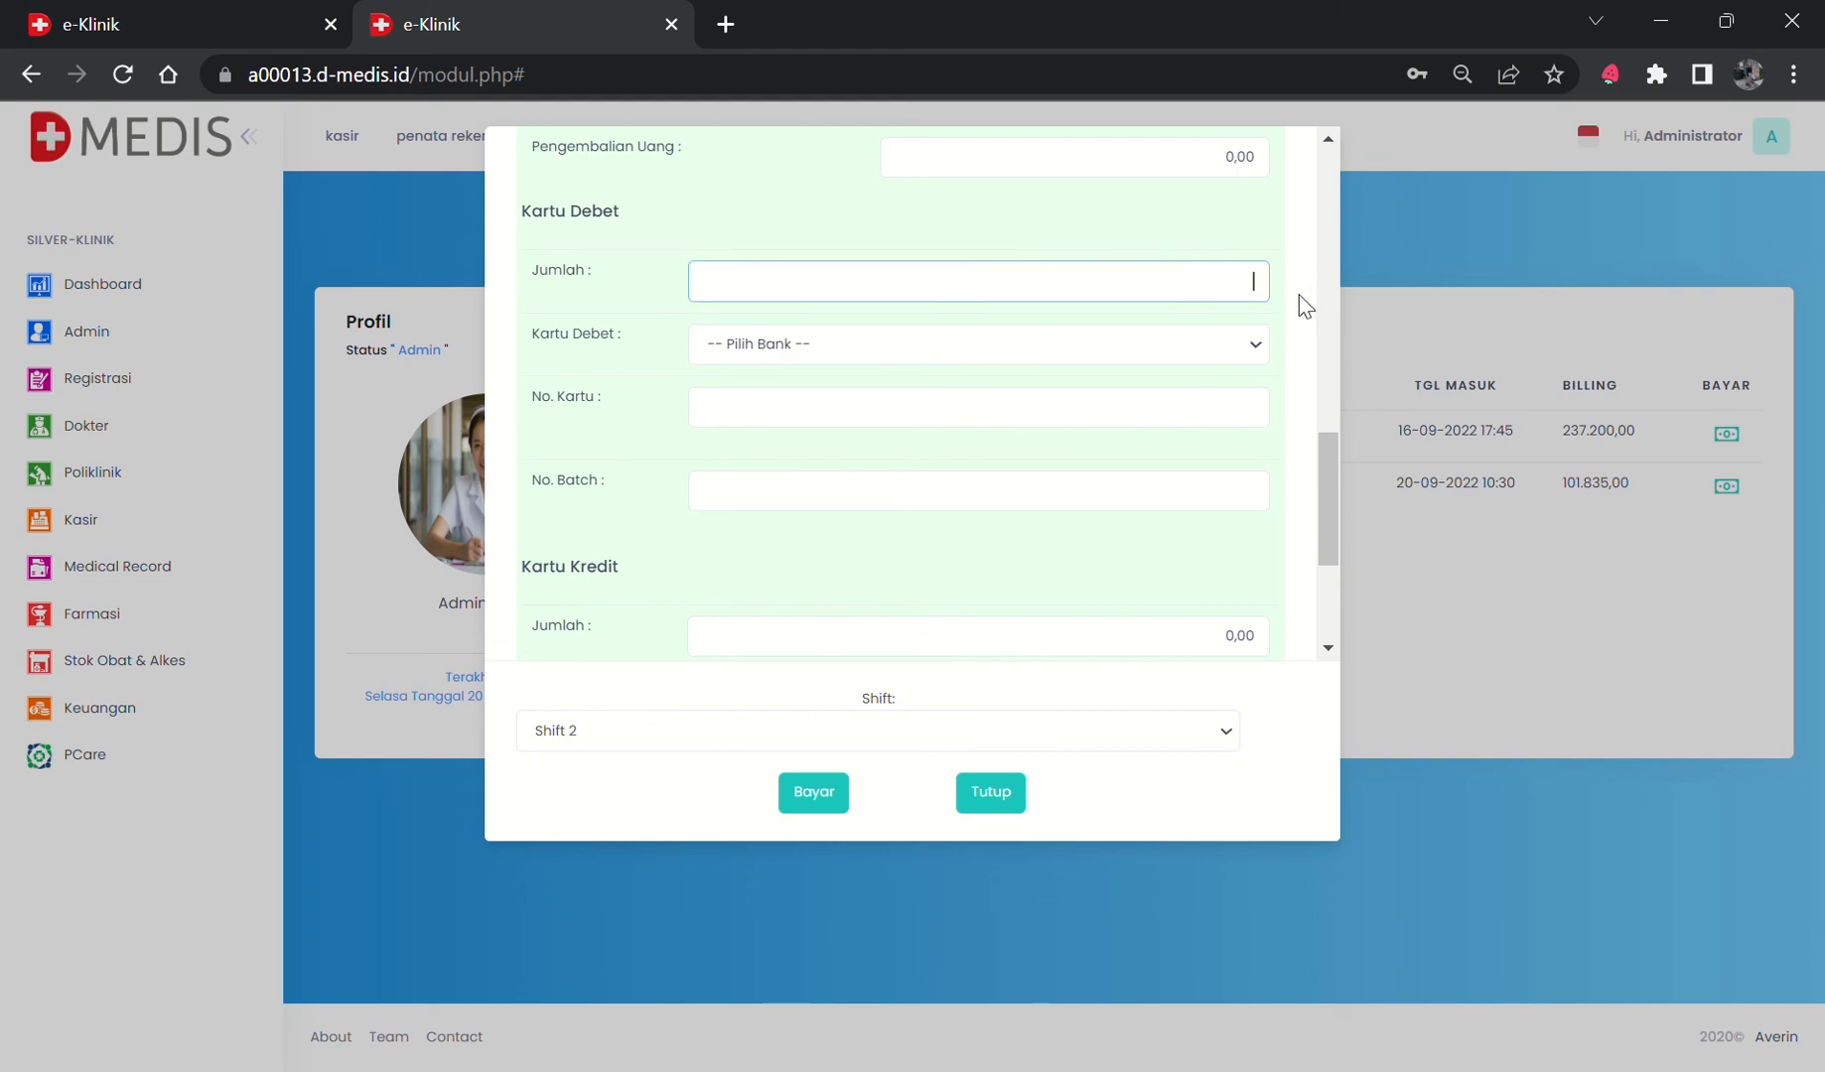
click(1005, 572)
Fill the Kartu Kredit section with a Jumlah of 102.000,00 and choose BANK BCA as the credit card bank.
scroll(981, 520, down, 1)
click(1161, 504)
scroll(1057, 500, down, 1)
click(928, 420)
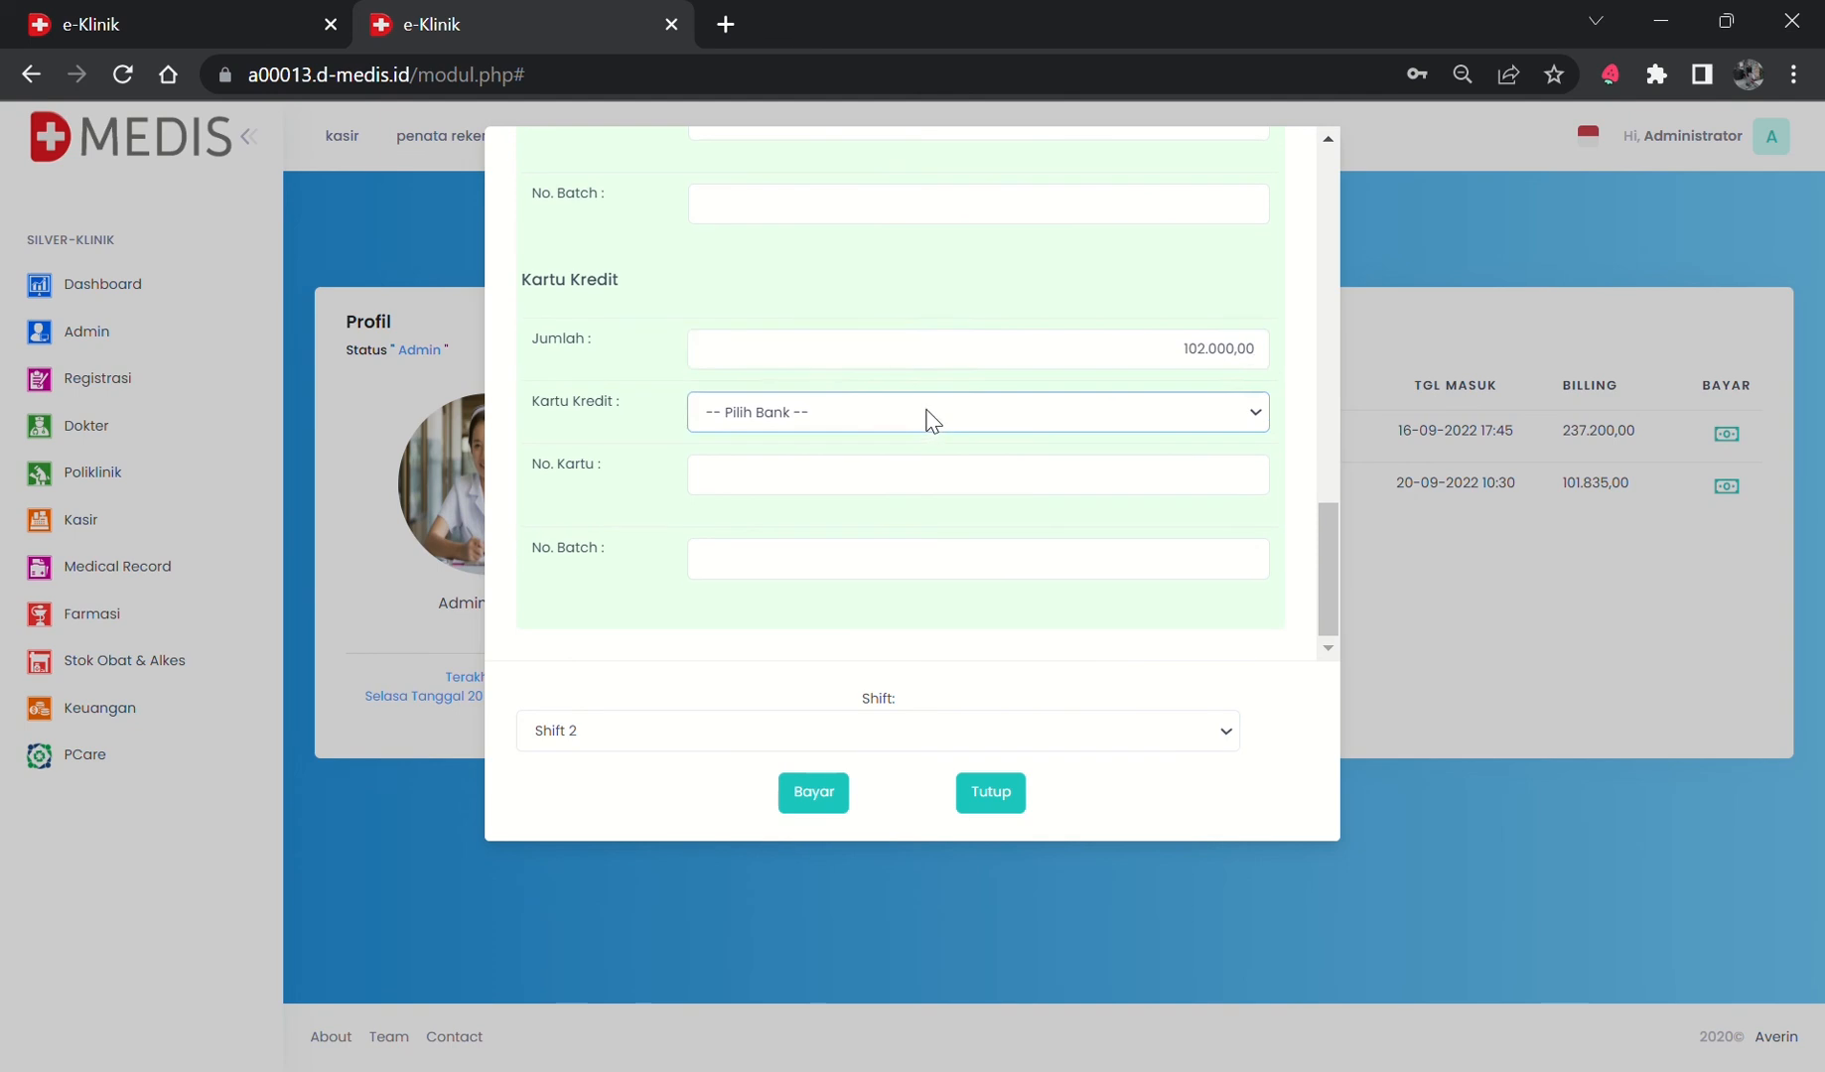
click(899, 483)
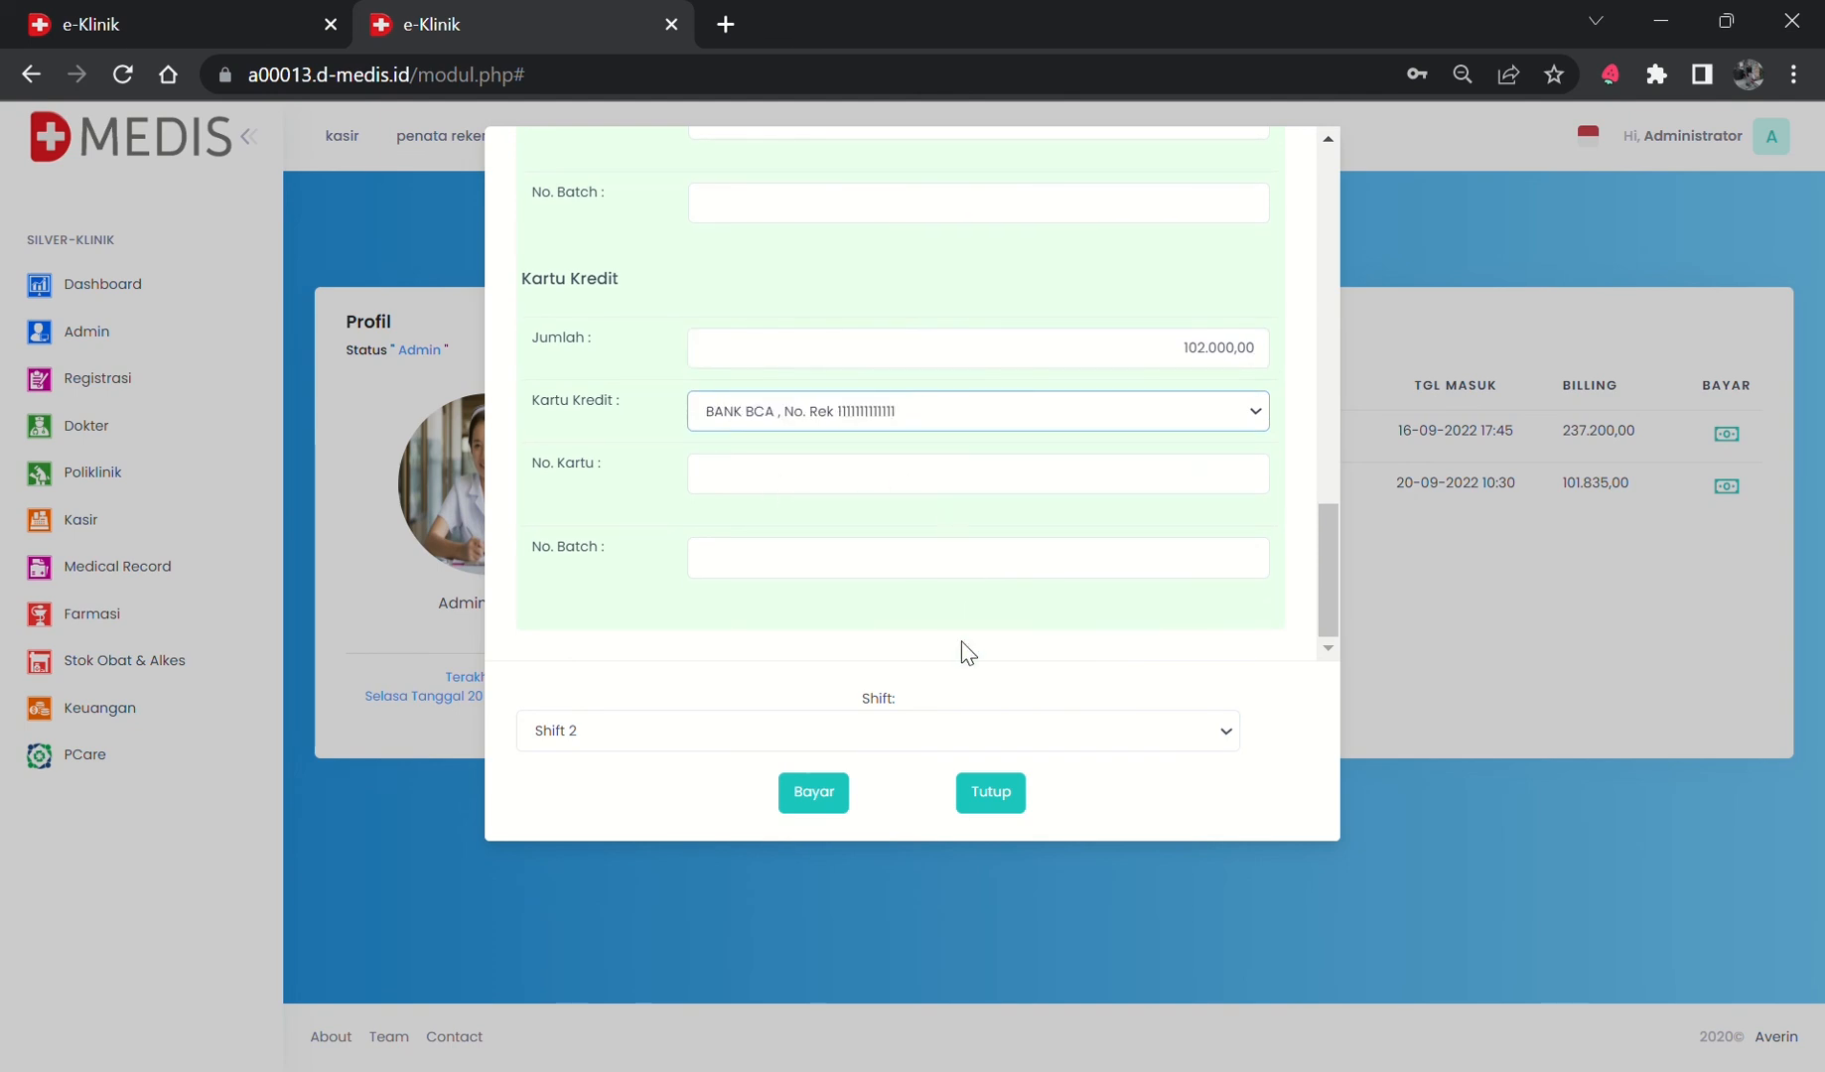
Return to paying 102.000,00 in cash, enter 150.000 as the Uang Yang Dibayarkan and calculate the change.
scroll(1033, 487, up, 1)
click(934, 579)
scroll(1178, 514, up, 3)
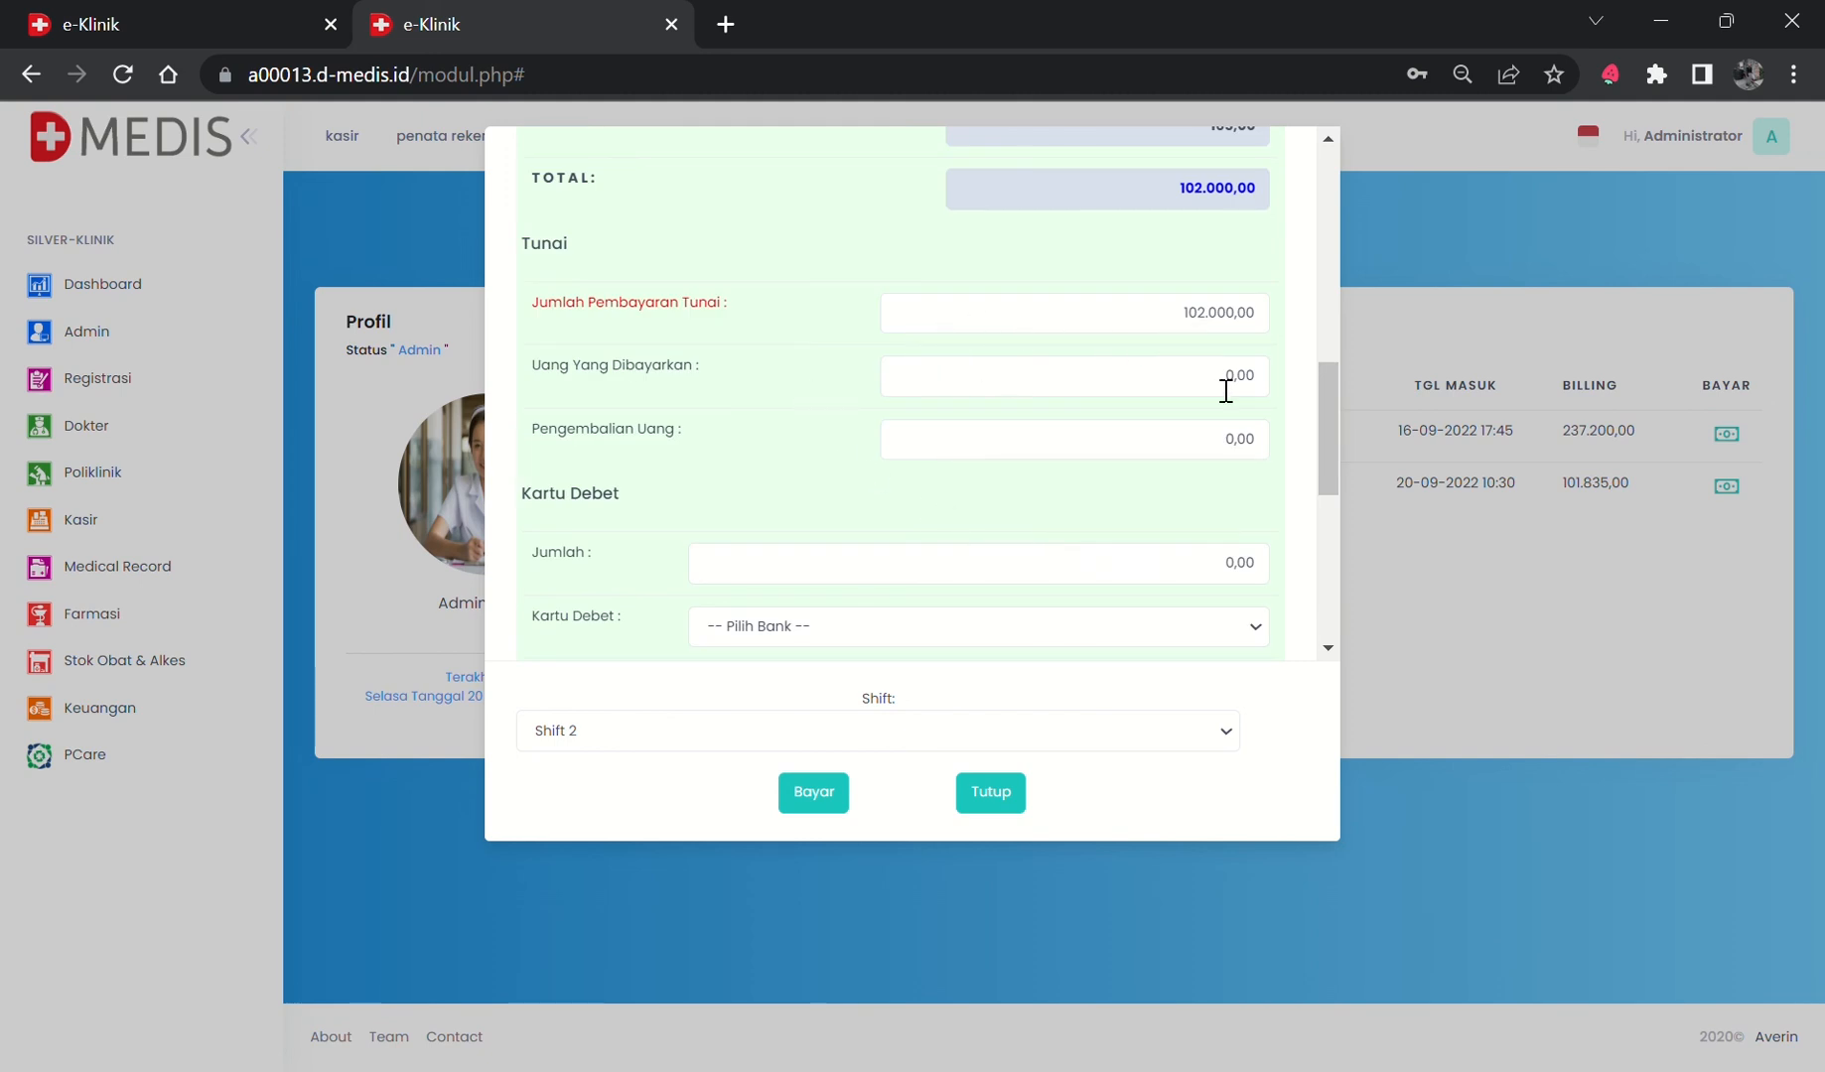
drag(1227, 391, 1308, 395)
key(BackSpace)
text(50.000)
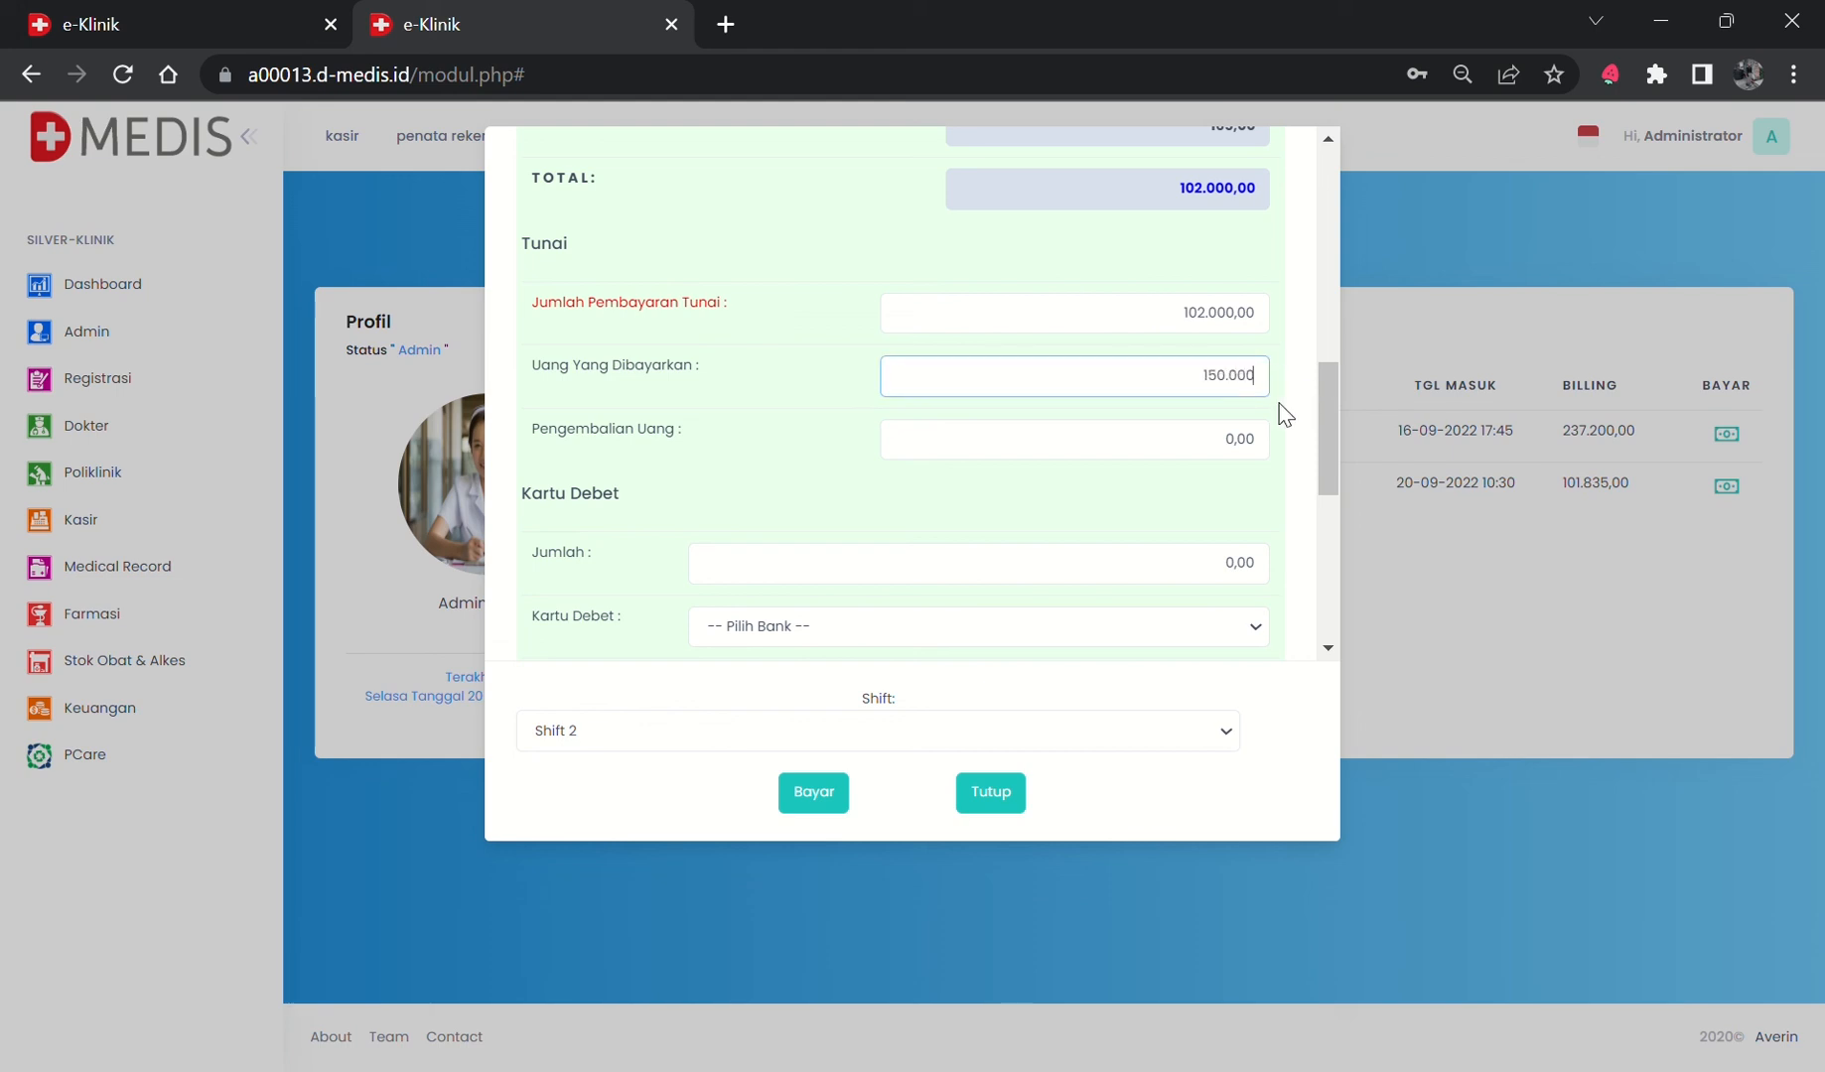
click(1230, 467)
Process and confirm the cash payment, and enlarge the resulting receipt for reading.
scroll(978, 614, down, 3)
click(814, 794)
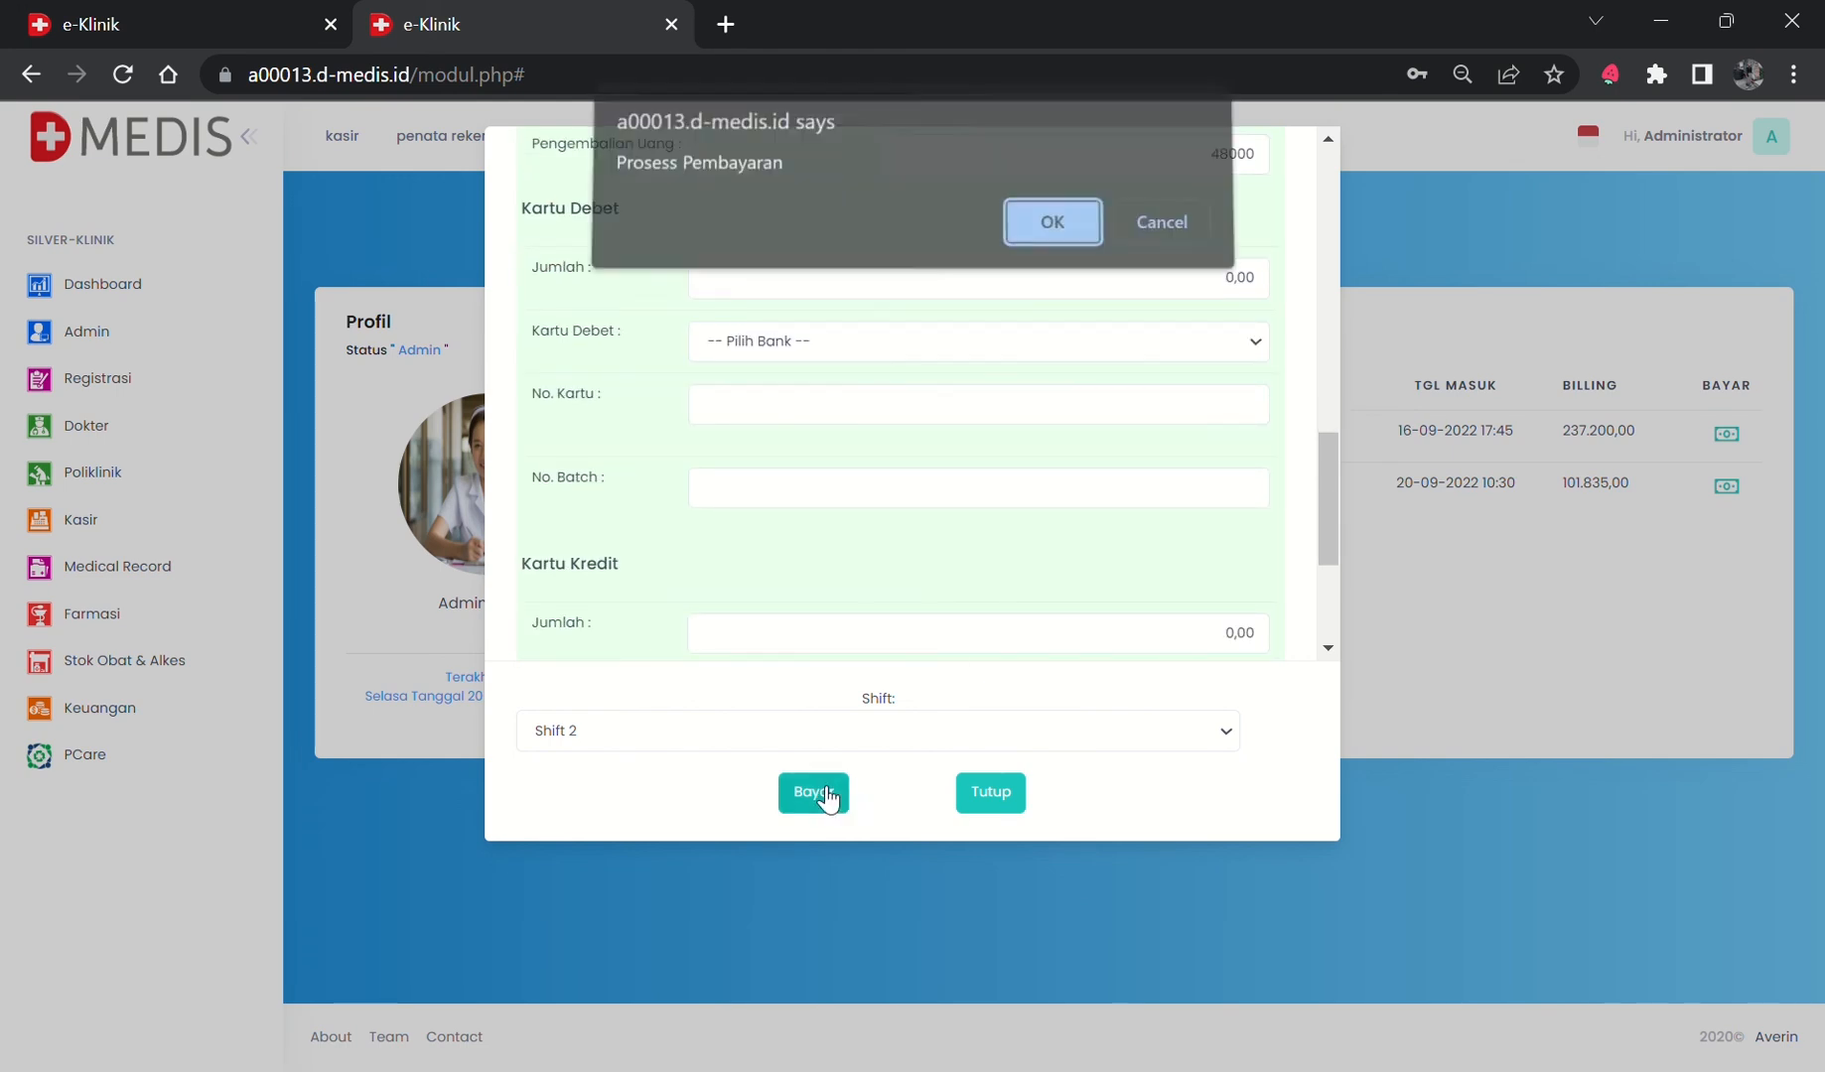
click(1050, 224)
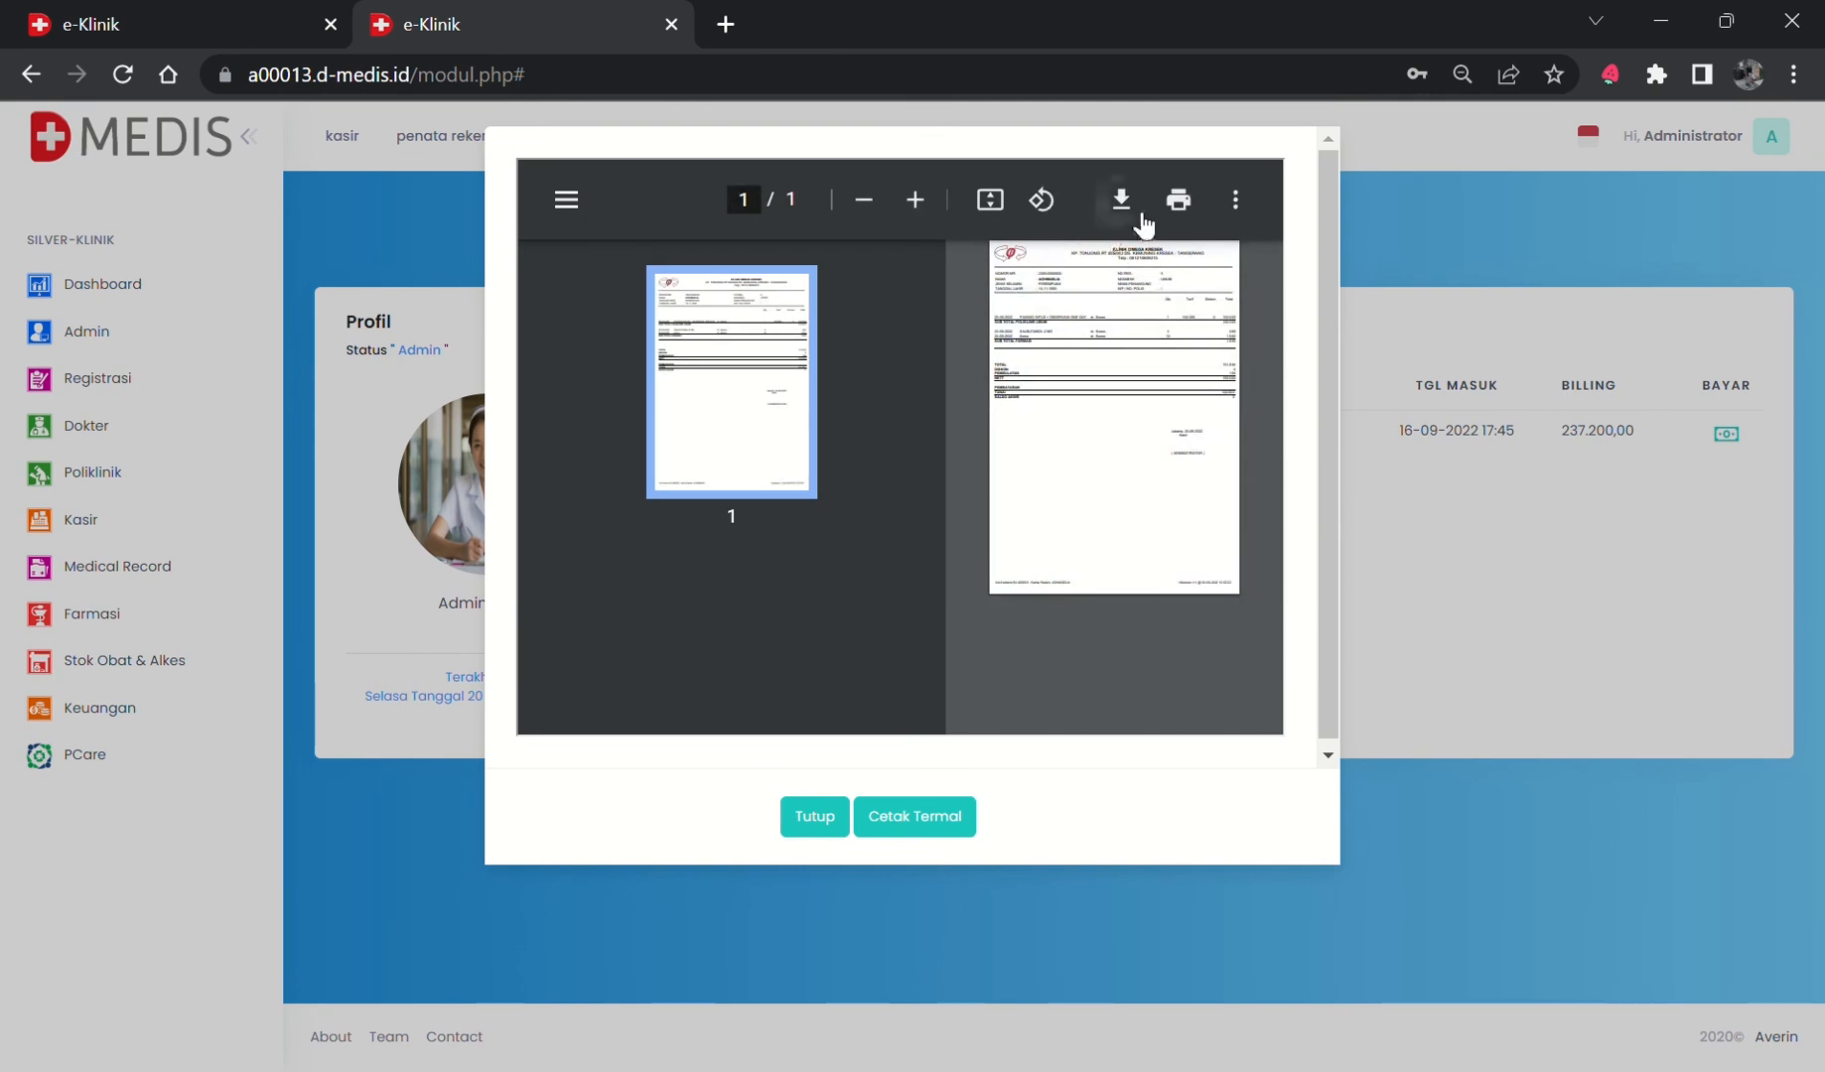
click(926, 204)
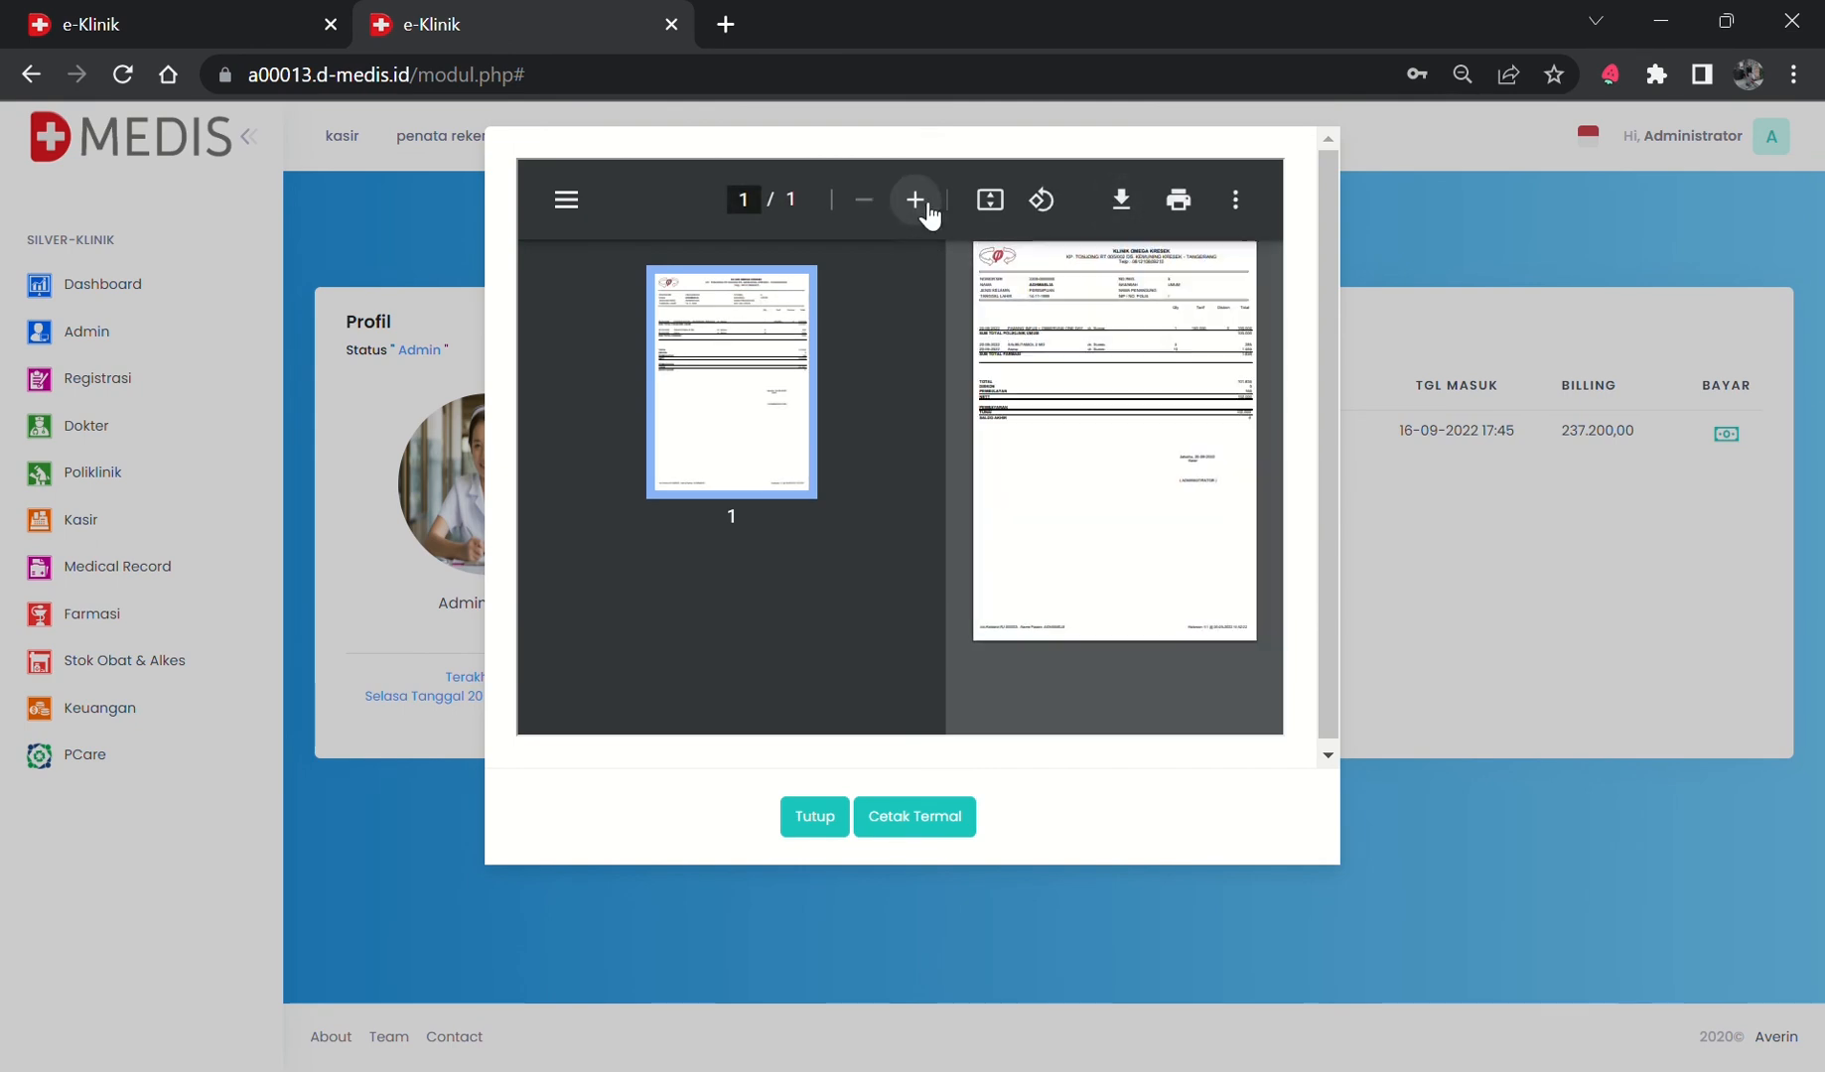
click(925, 203)
mouse_move(1027, 724)
mouse_down()
mouse_move(1176, 723)
mouse_move(1031, 691)
mouse_up()
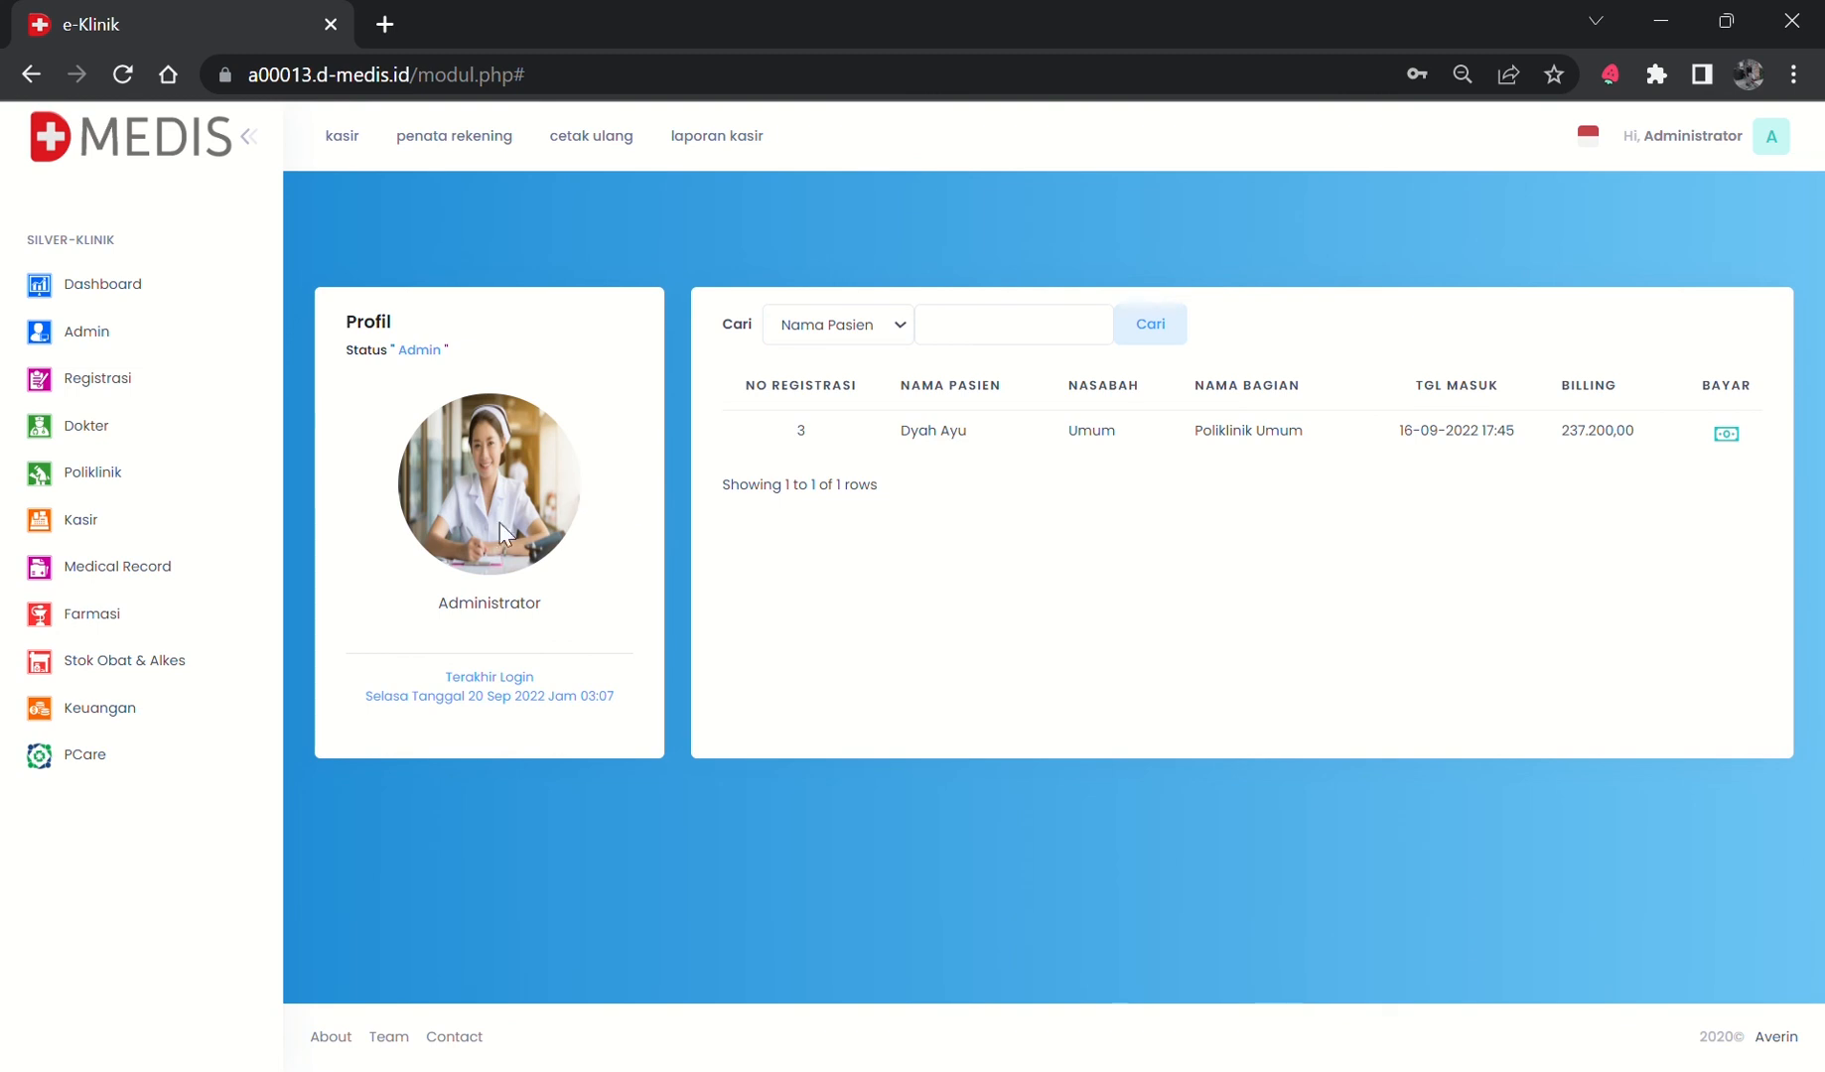
In the Farmasi module, examine the drugs in the 20-09-2022 prescription and the composition of its Asma compound.
click(142, 610)
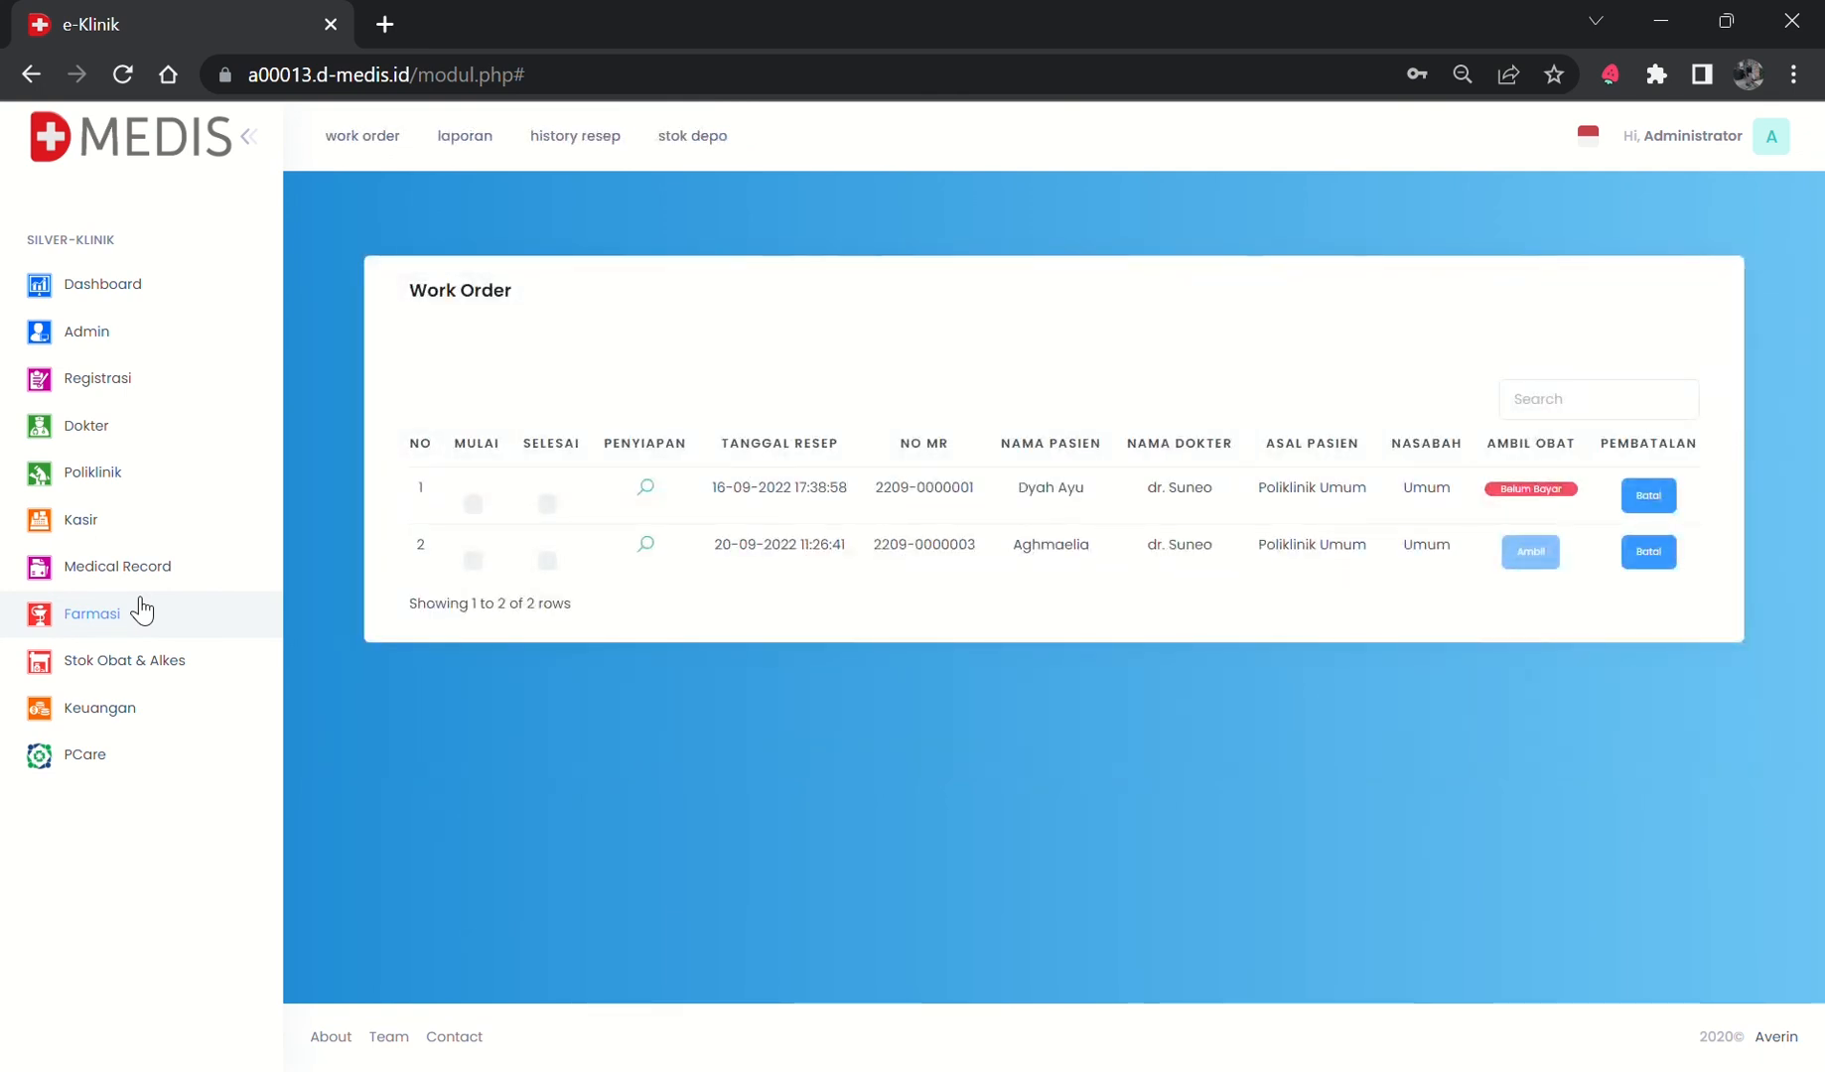
click(648, 547)
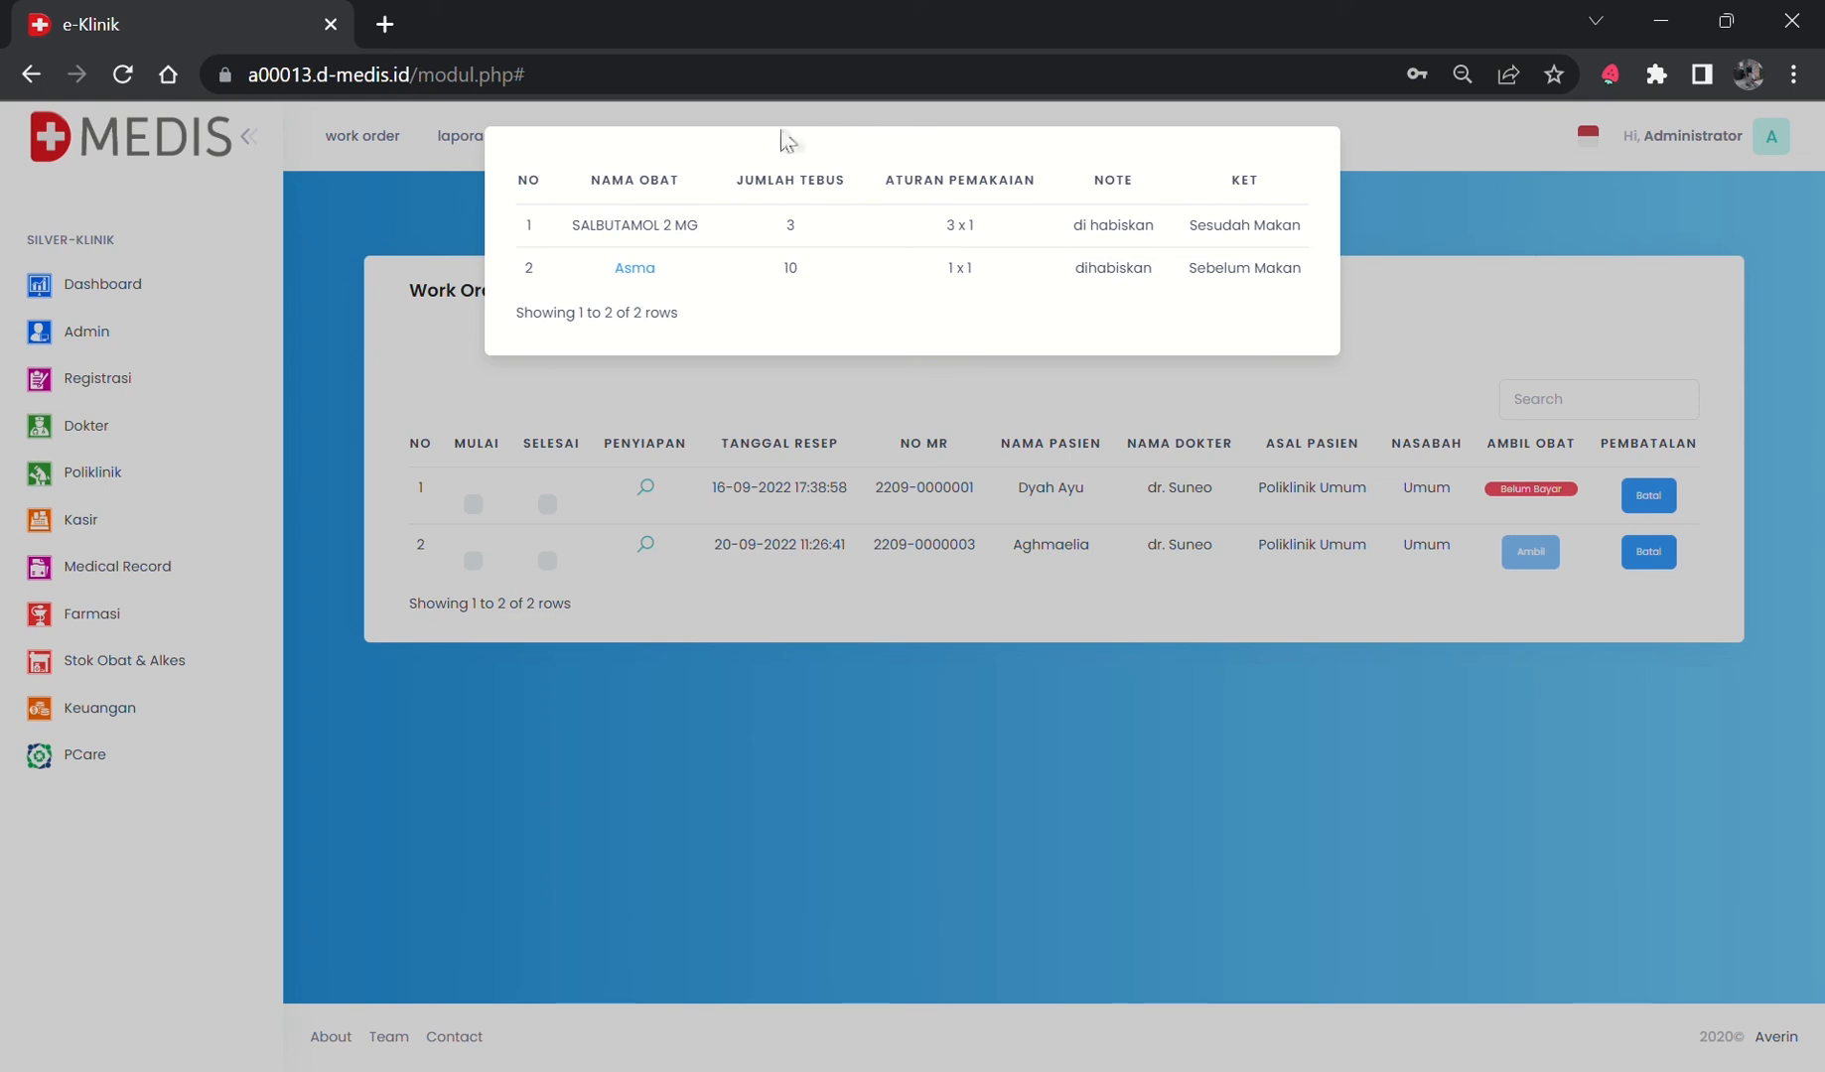
click(643, 272)
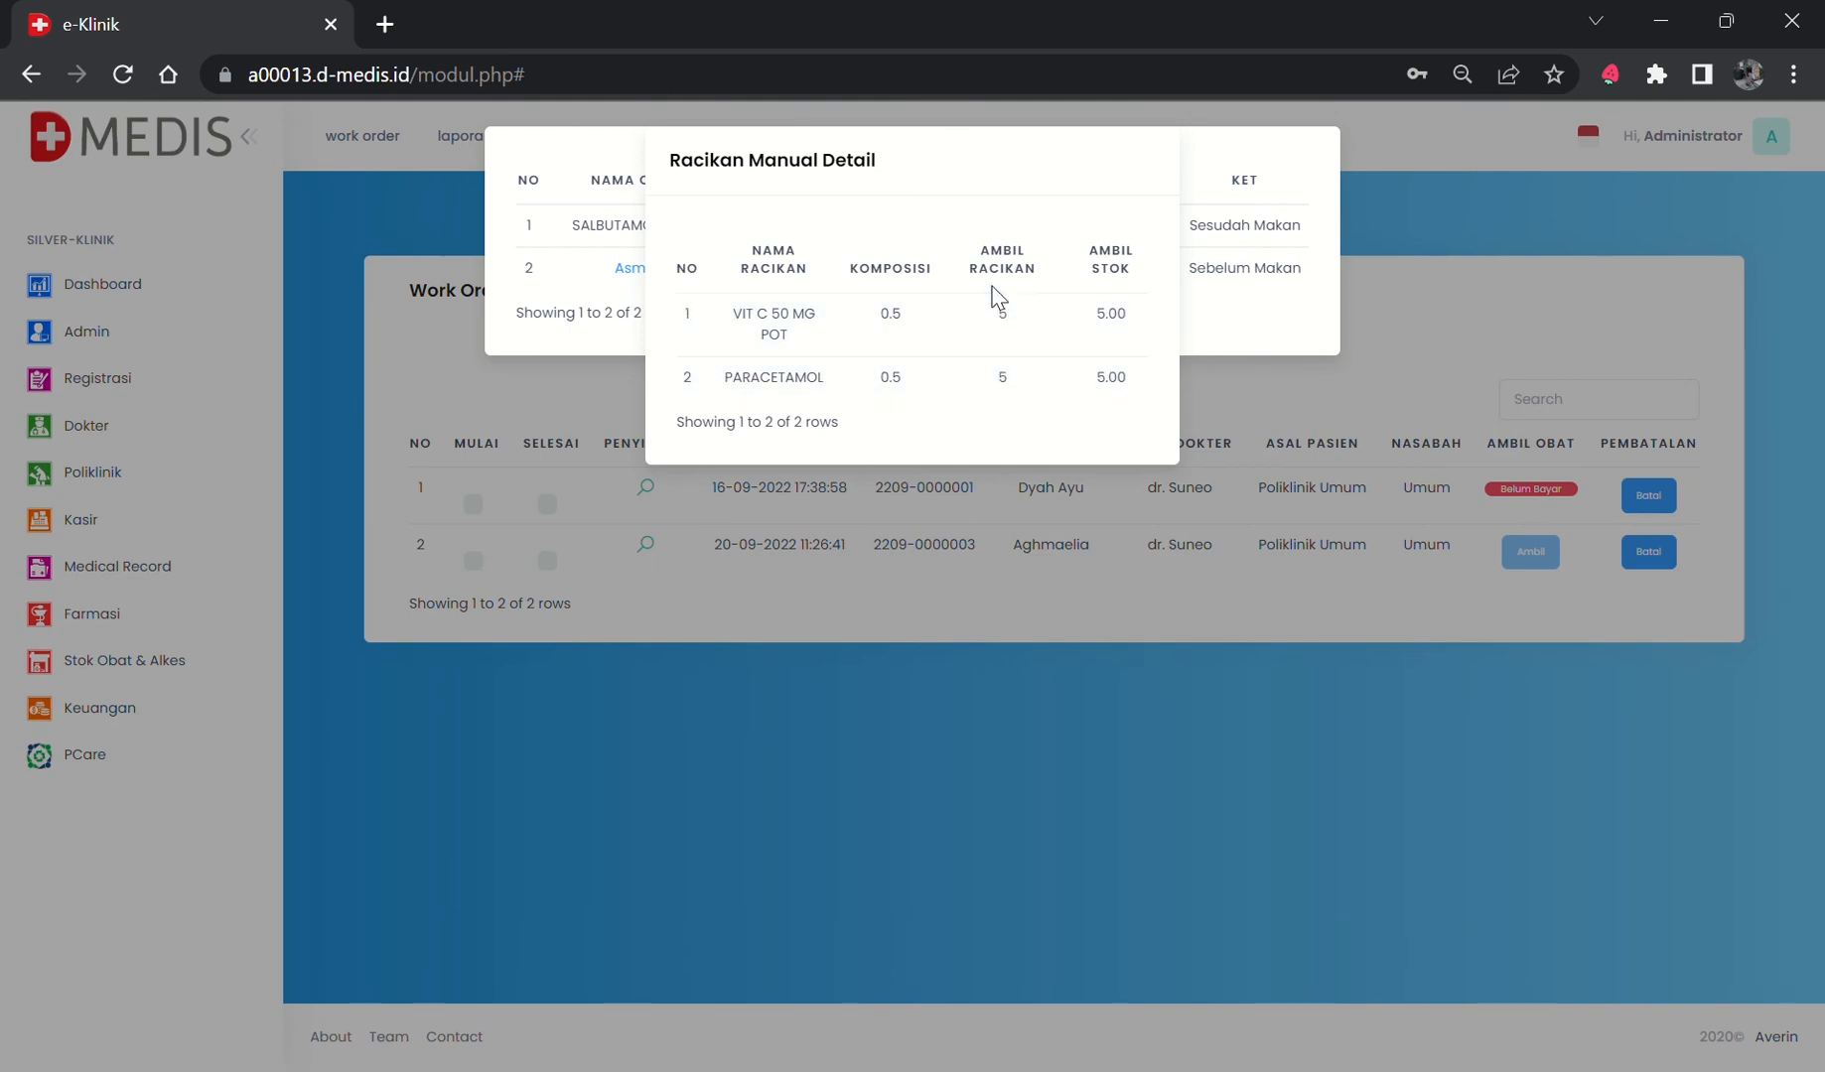
click(825, 598)
click(694, 583)
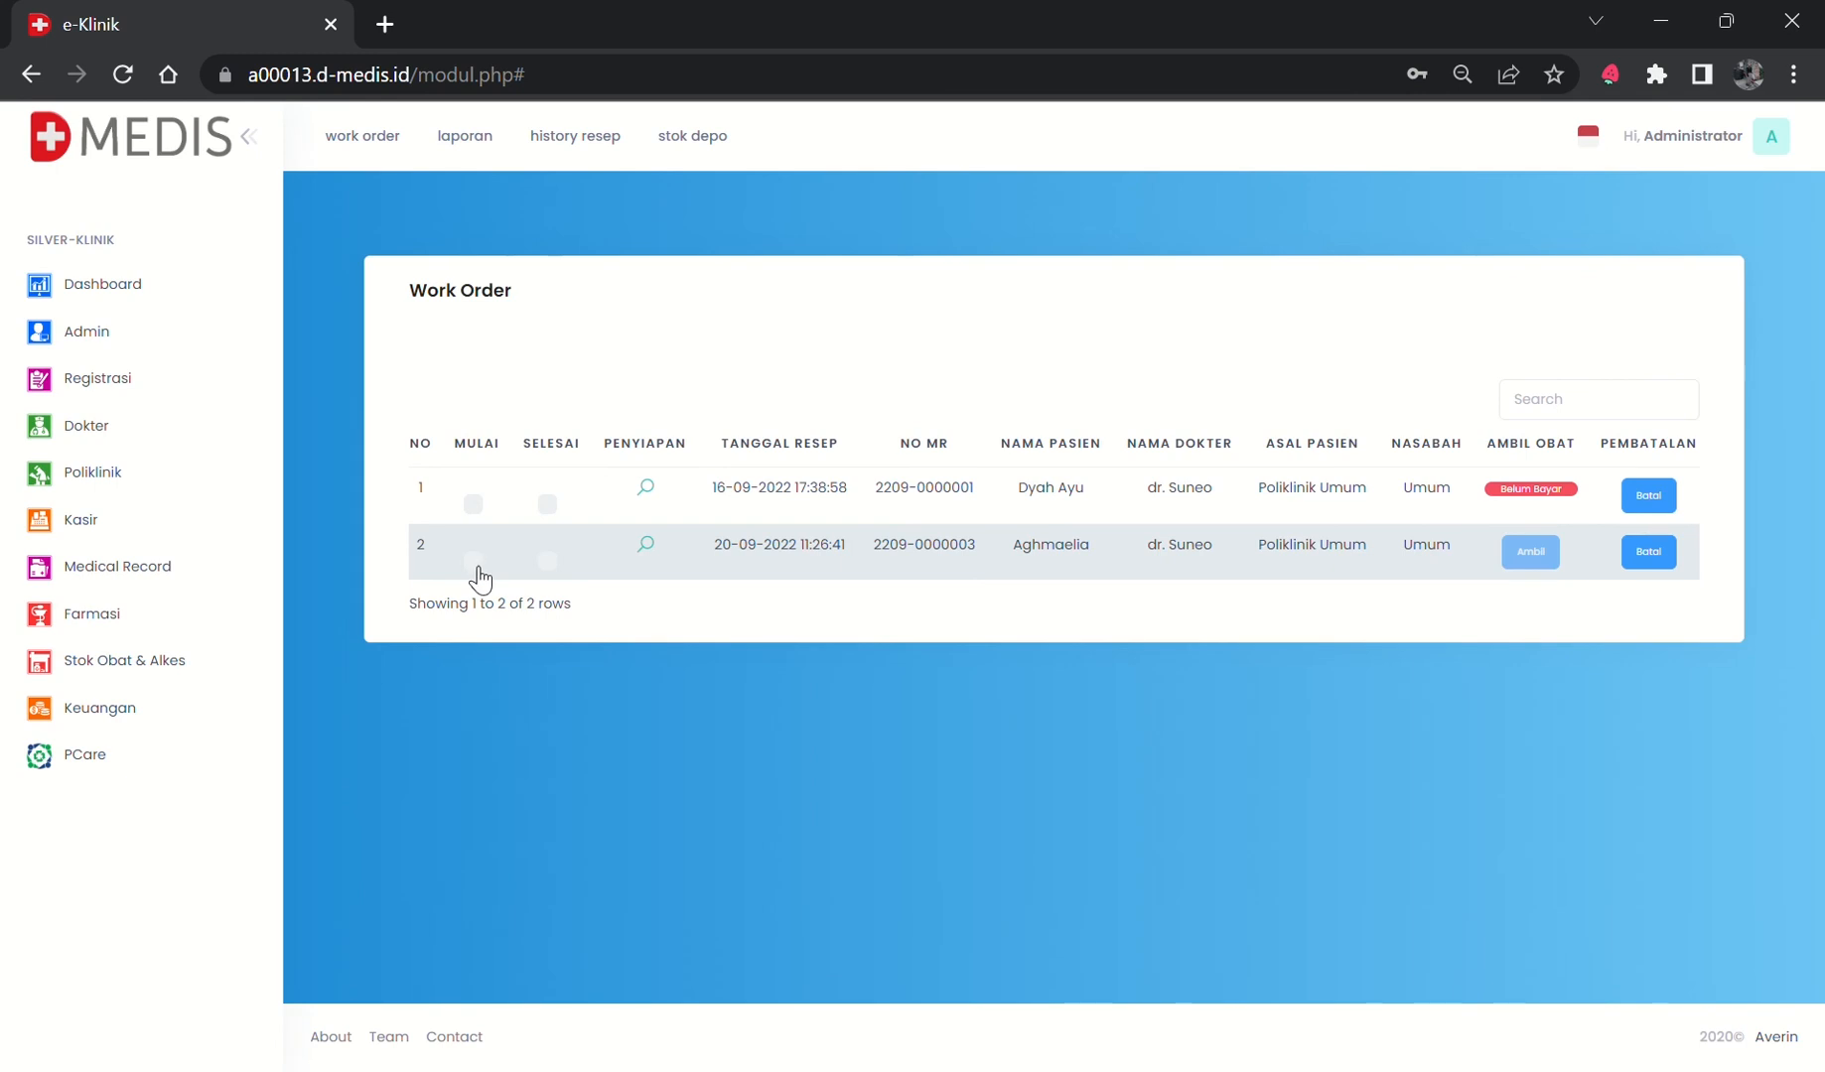
Mark the 20-09-2022 prescription's preparation as started and finished, confirming both changes.
click(473, 561)
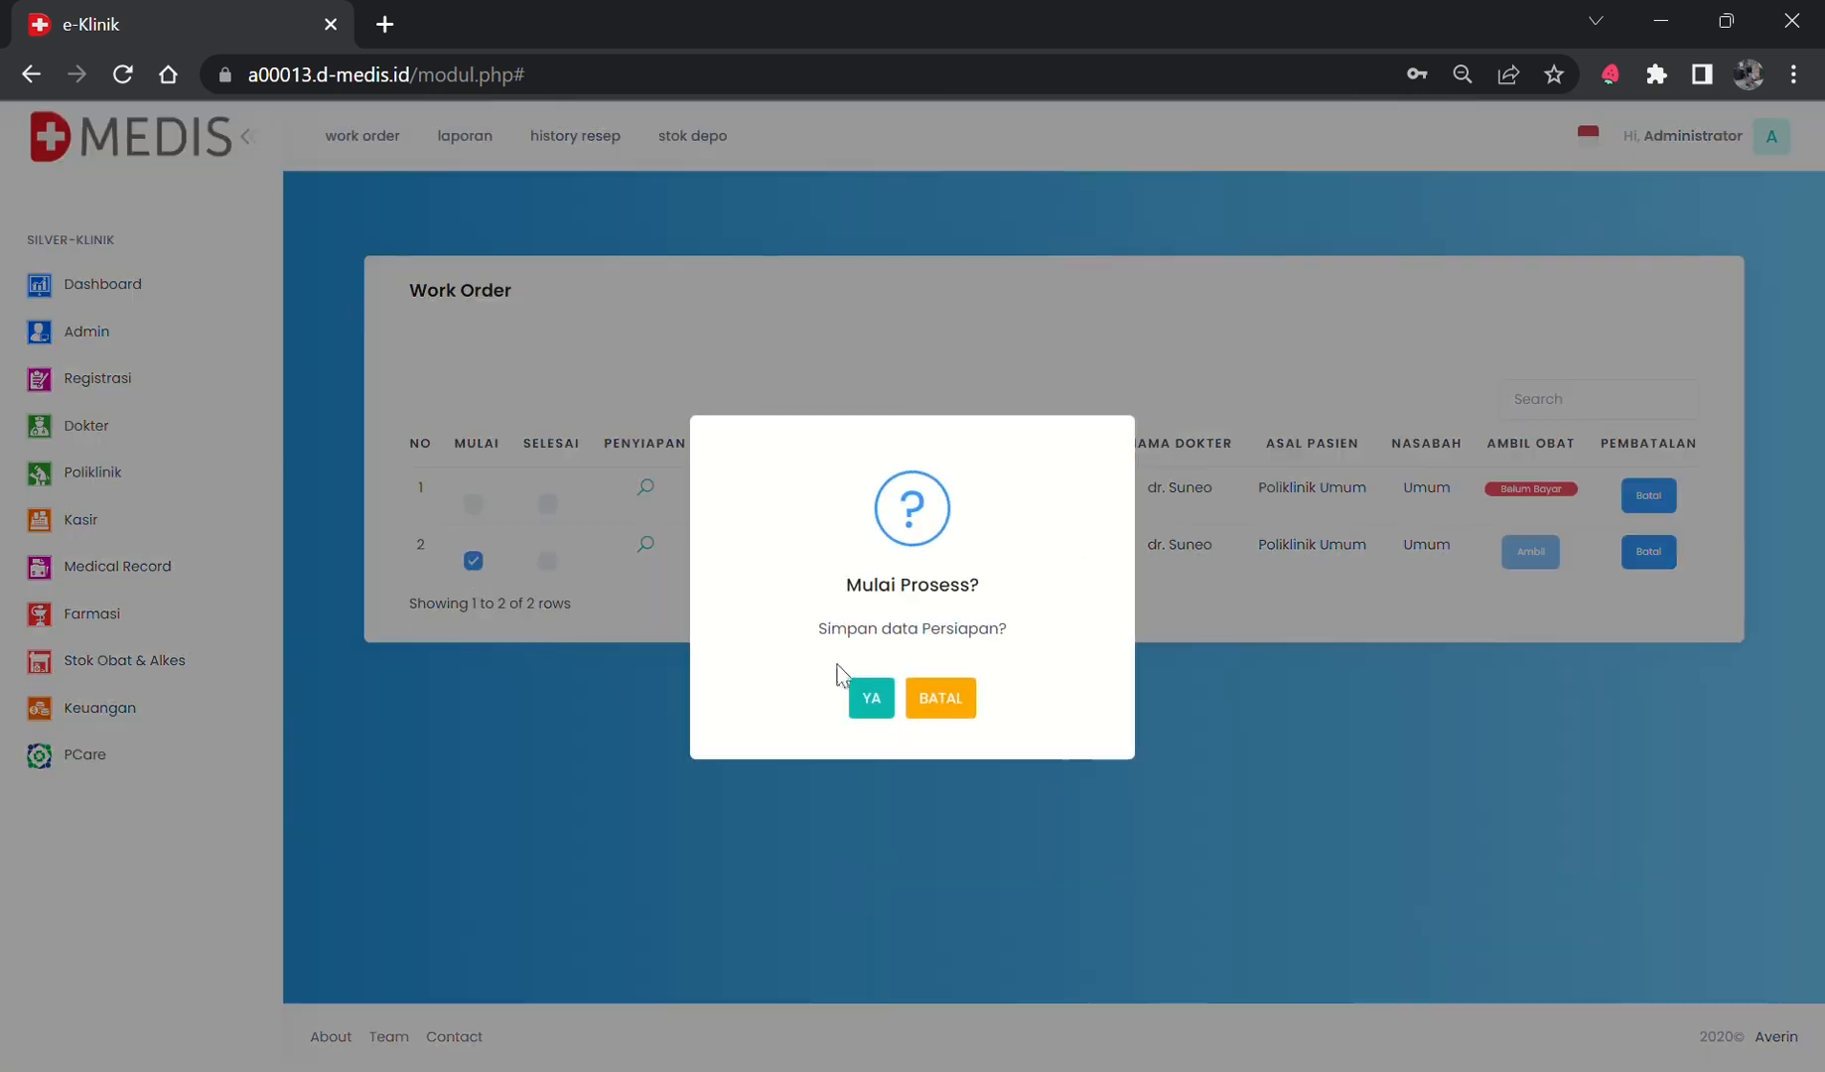
click(870, 700)
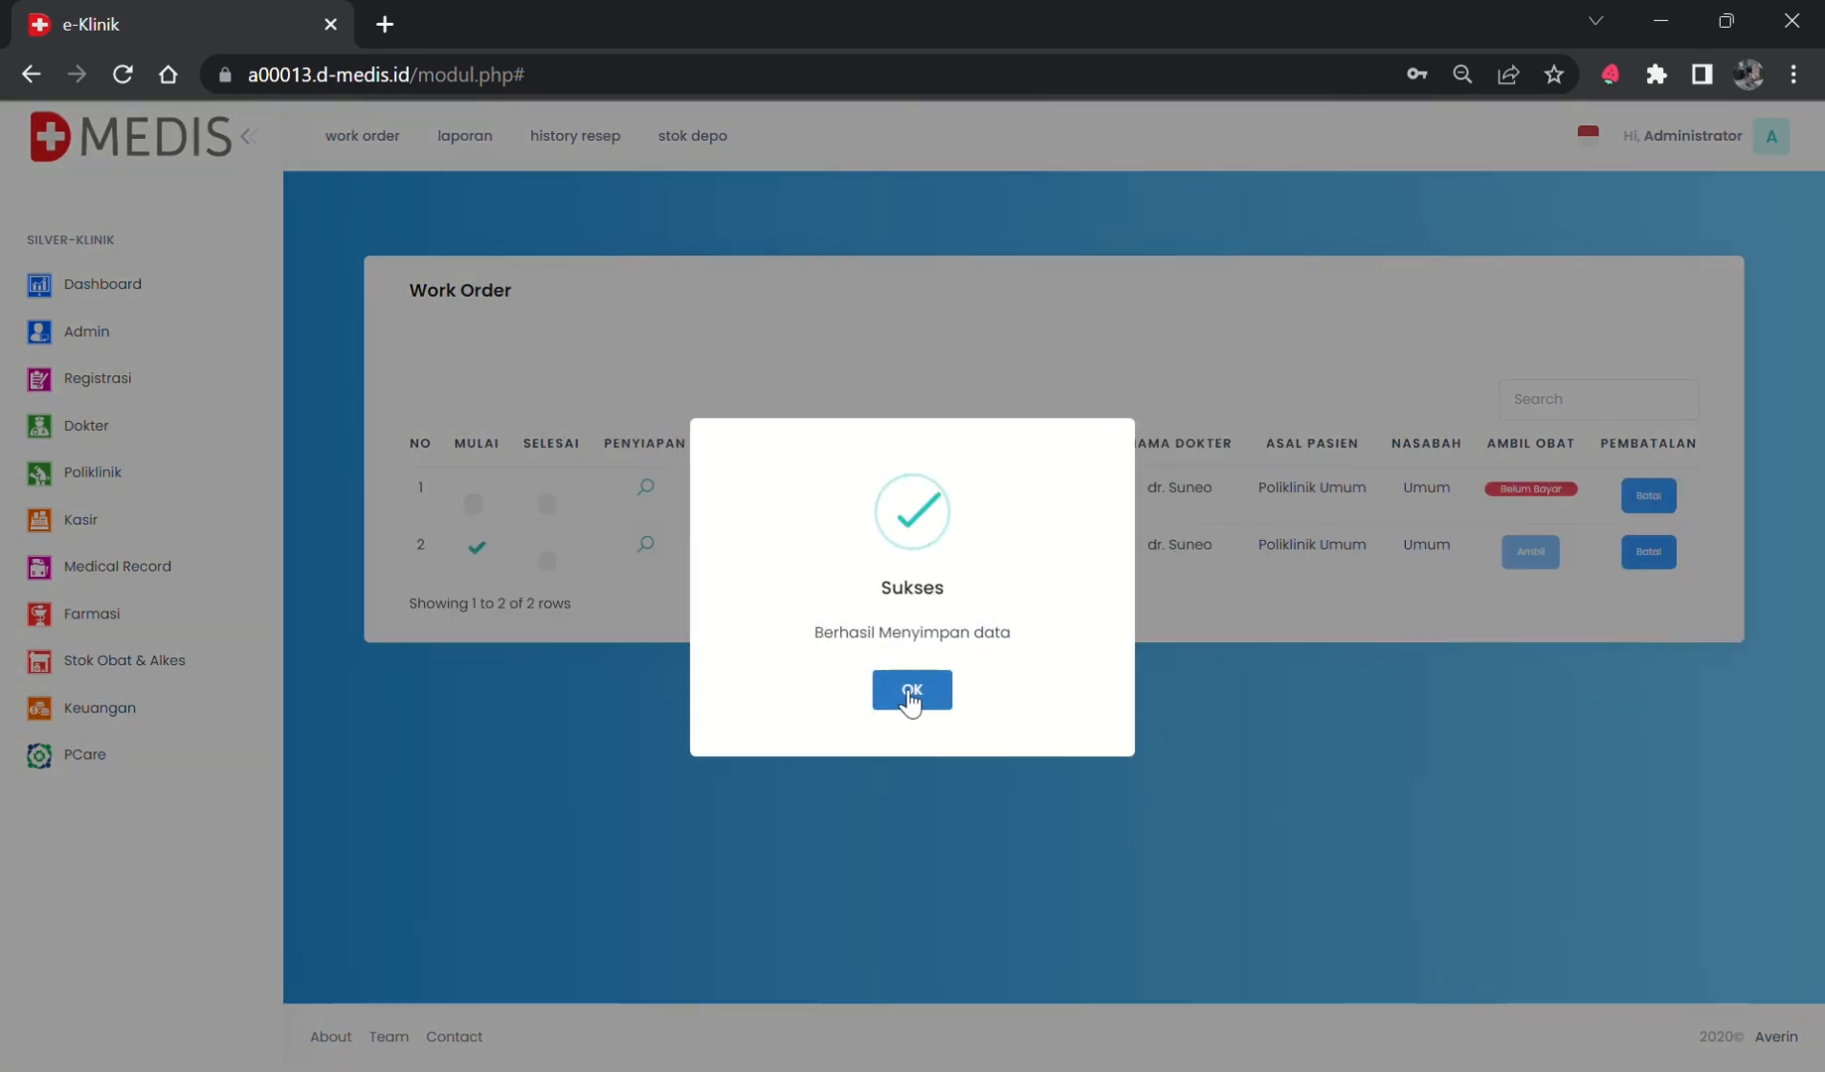
click(918, 683)
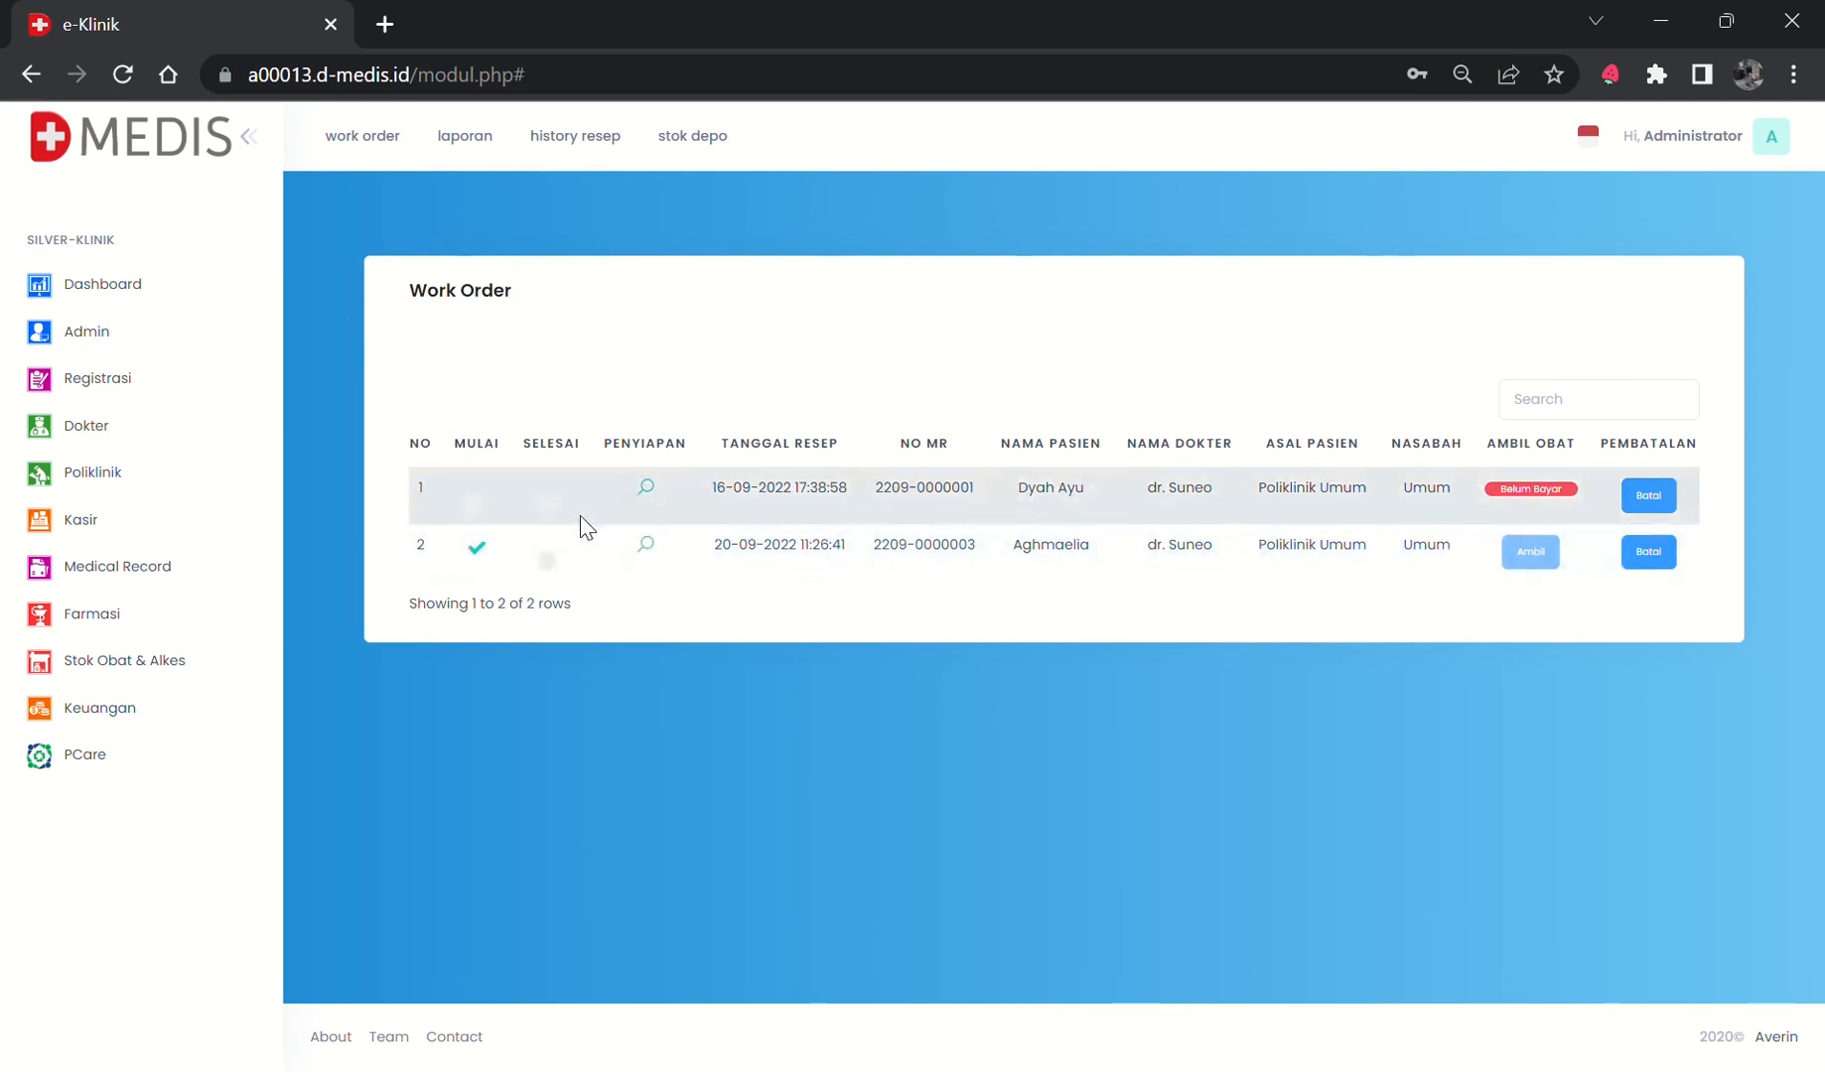
click(547, 563)
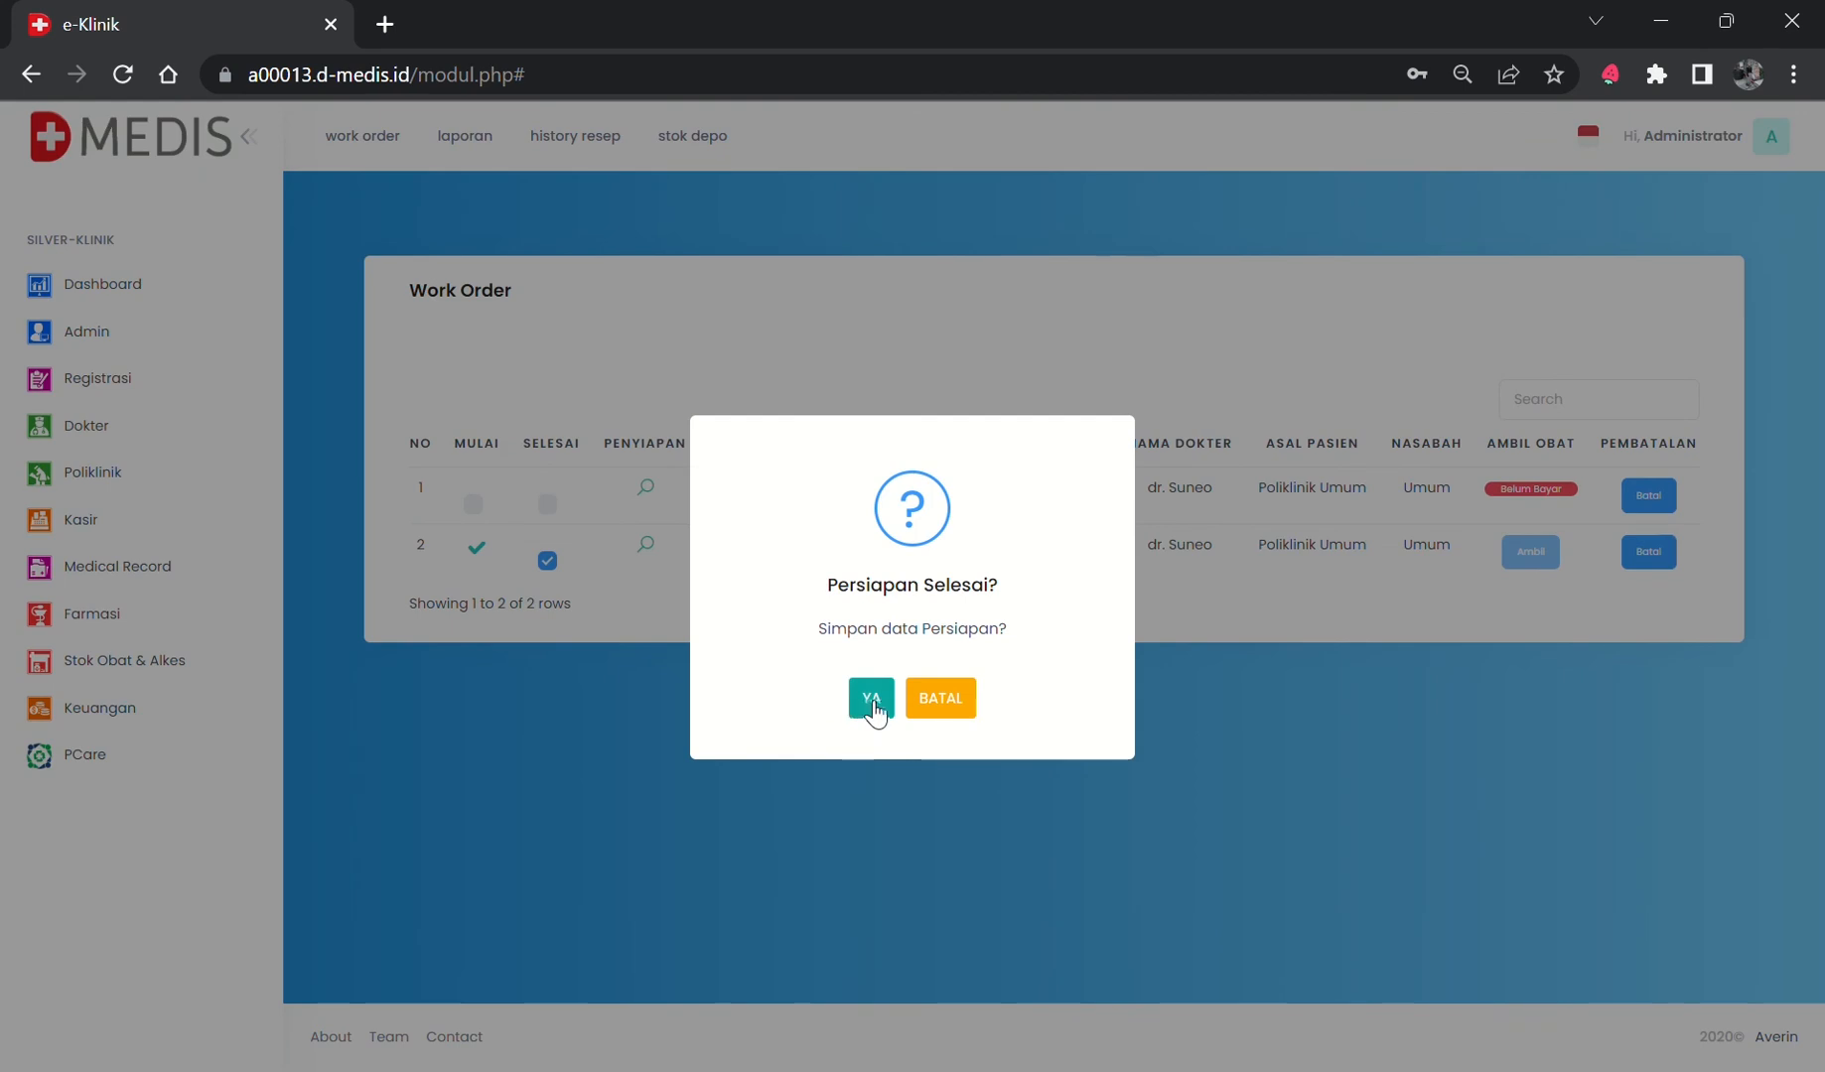
click(869, 700)
click(912, 693)
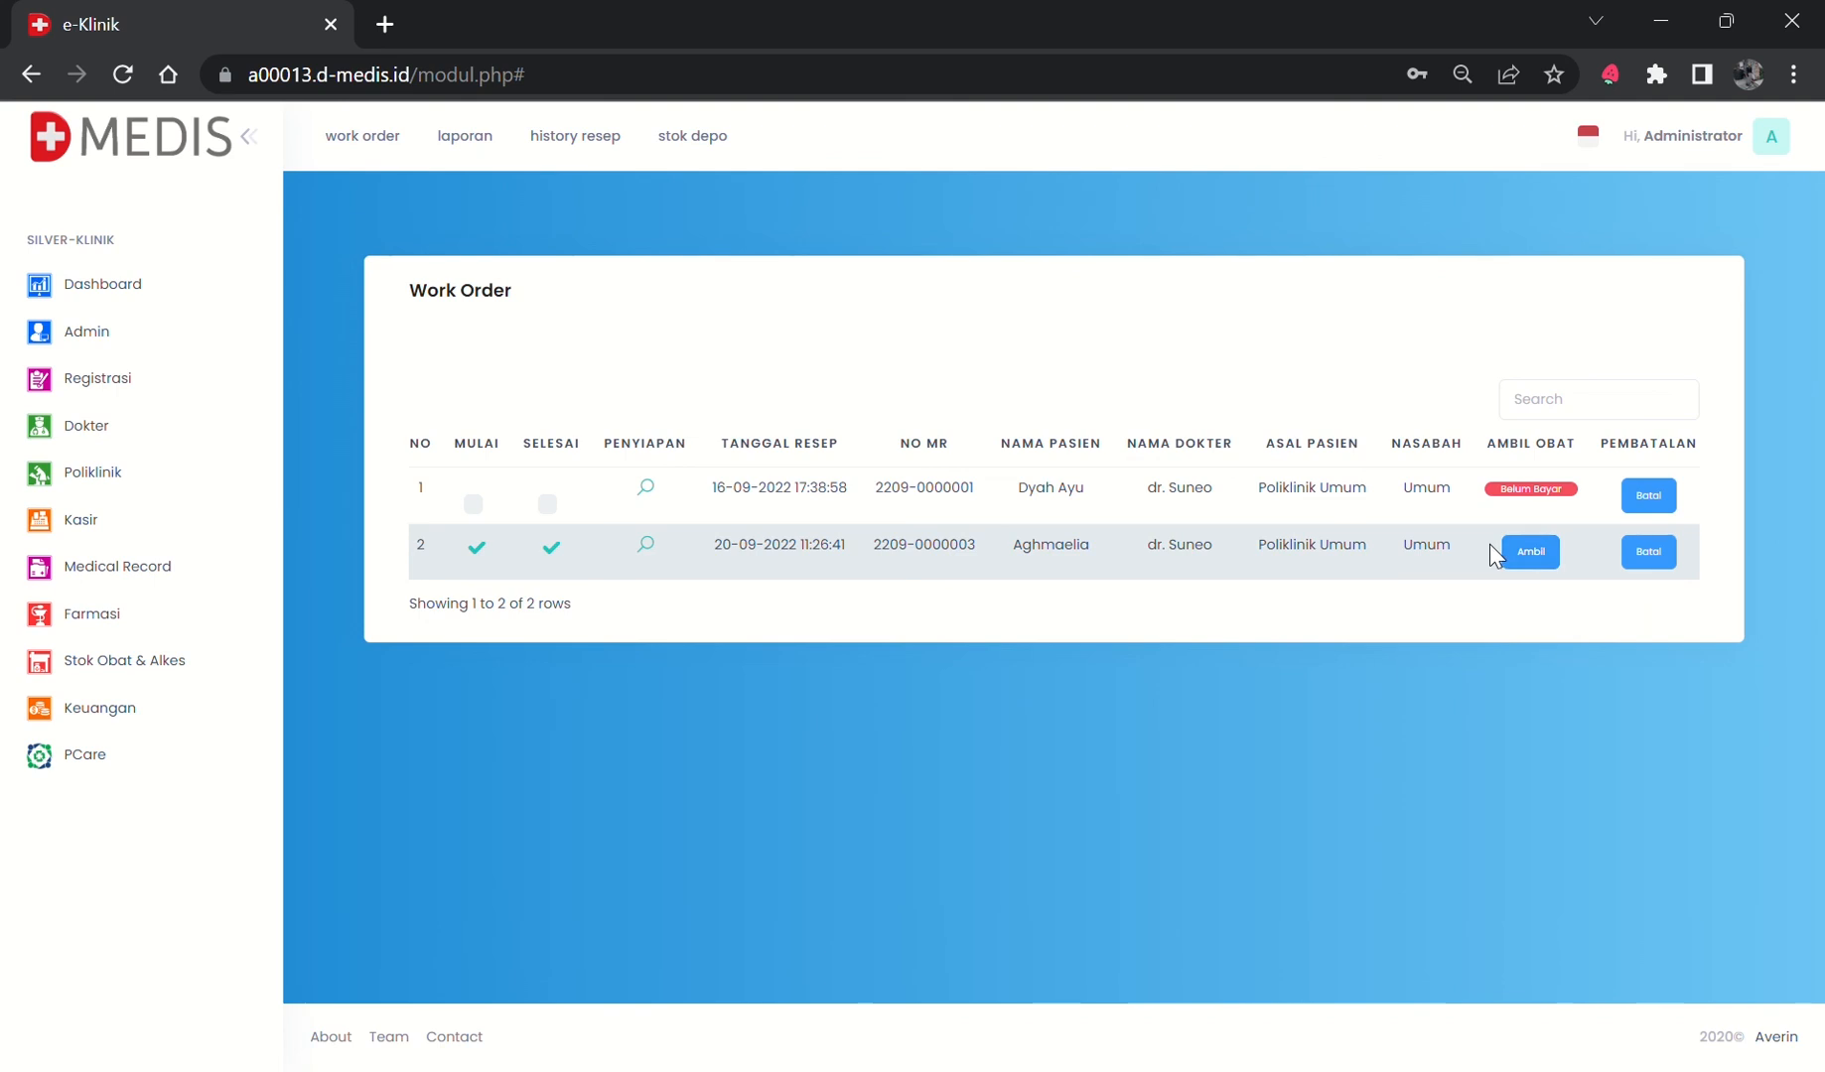
Record the patient's drug pickup for the prepared 20-09-2022 prescription and confirm it.
click(1526, 553)
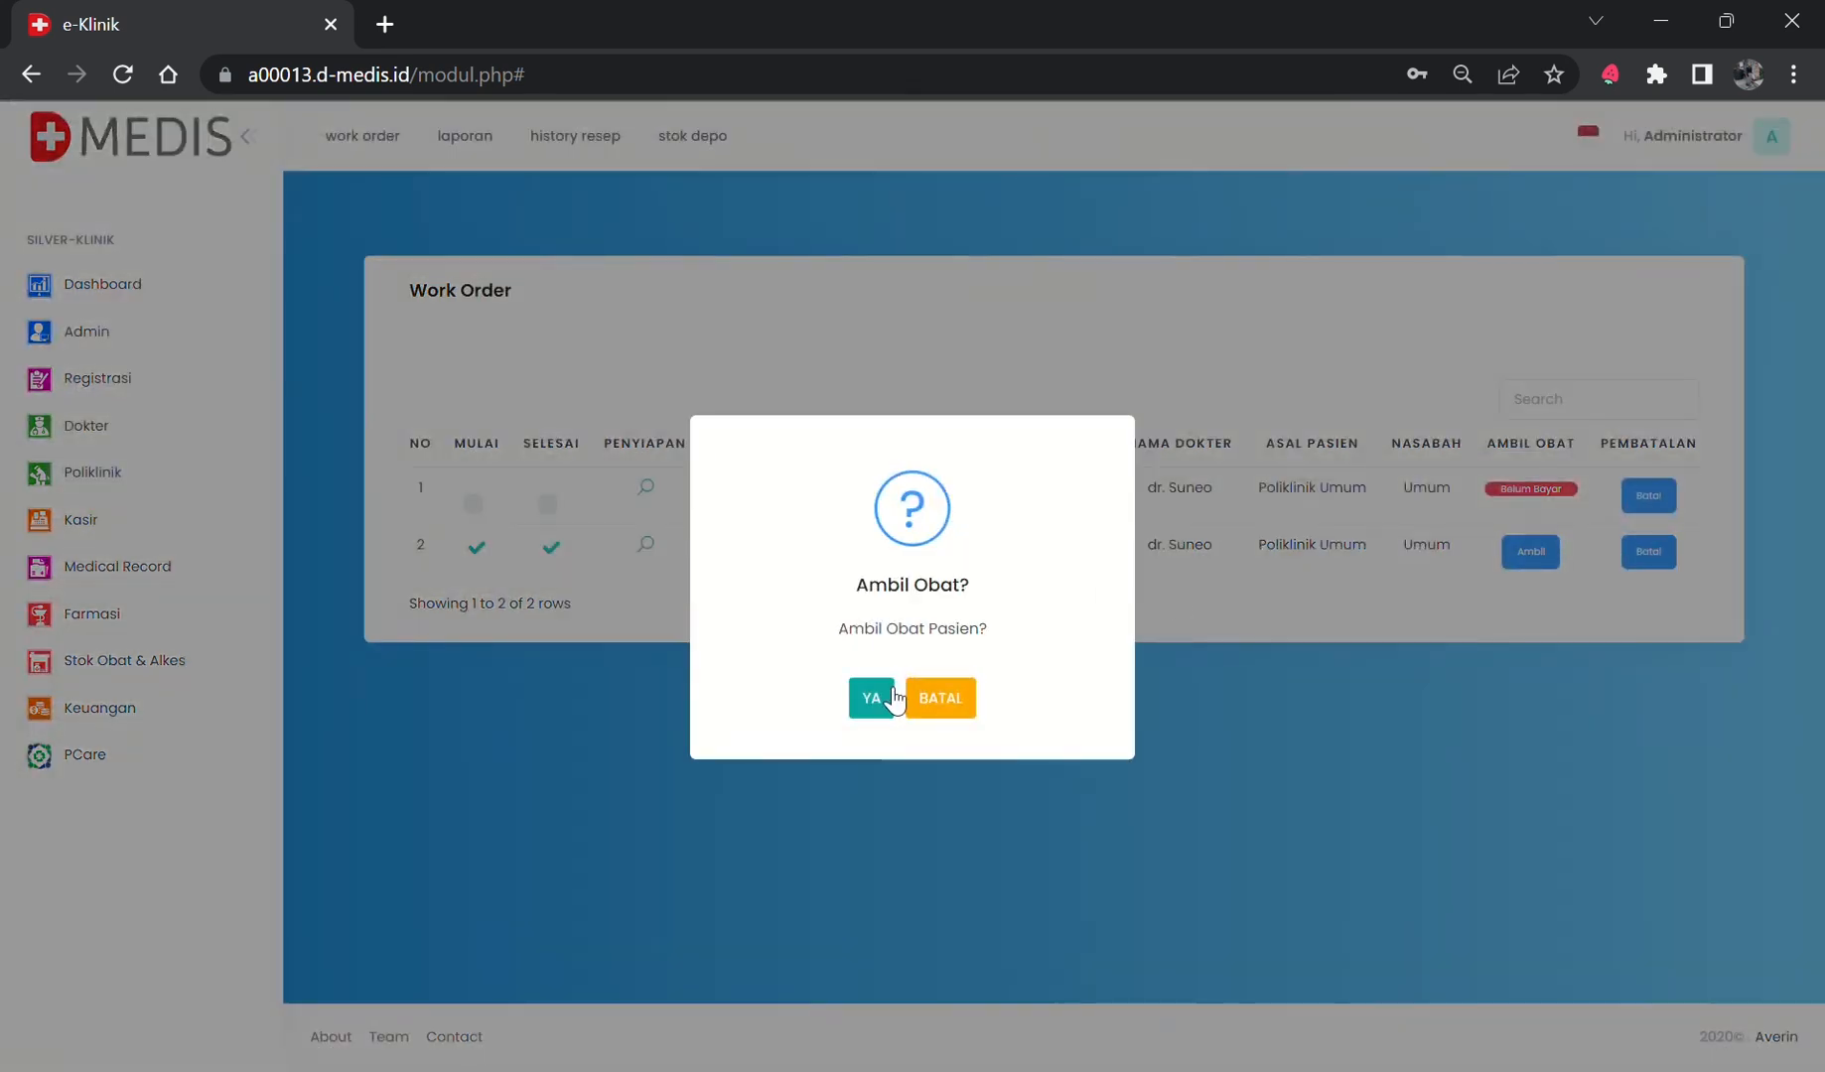
click(872, 698)
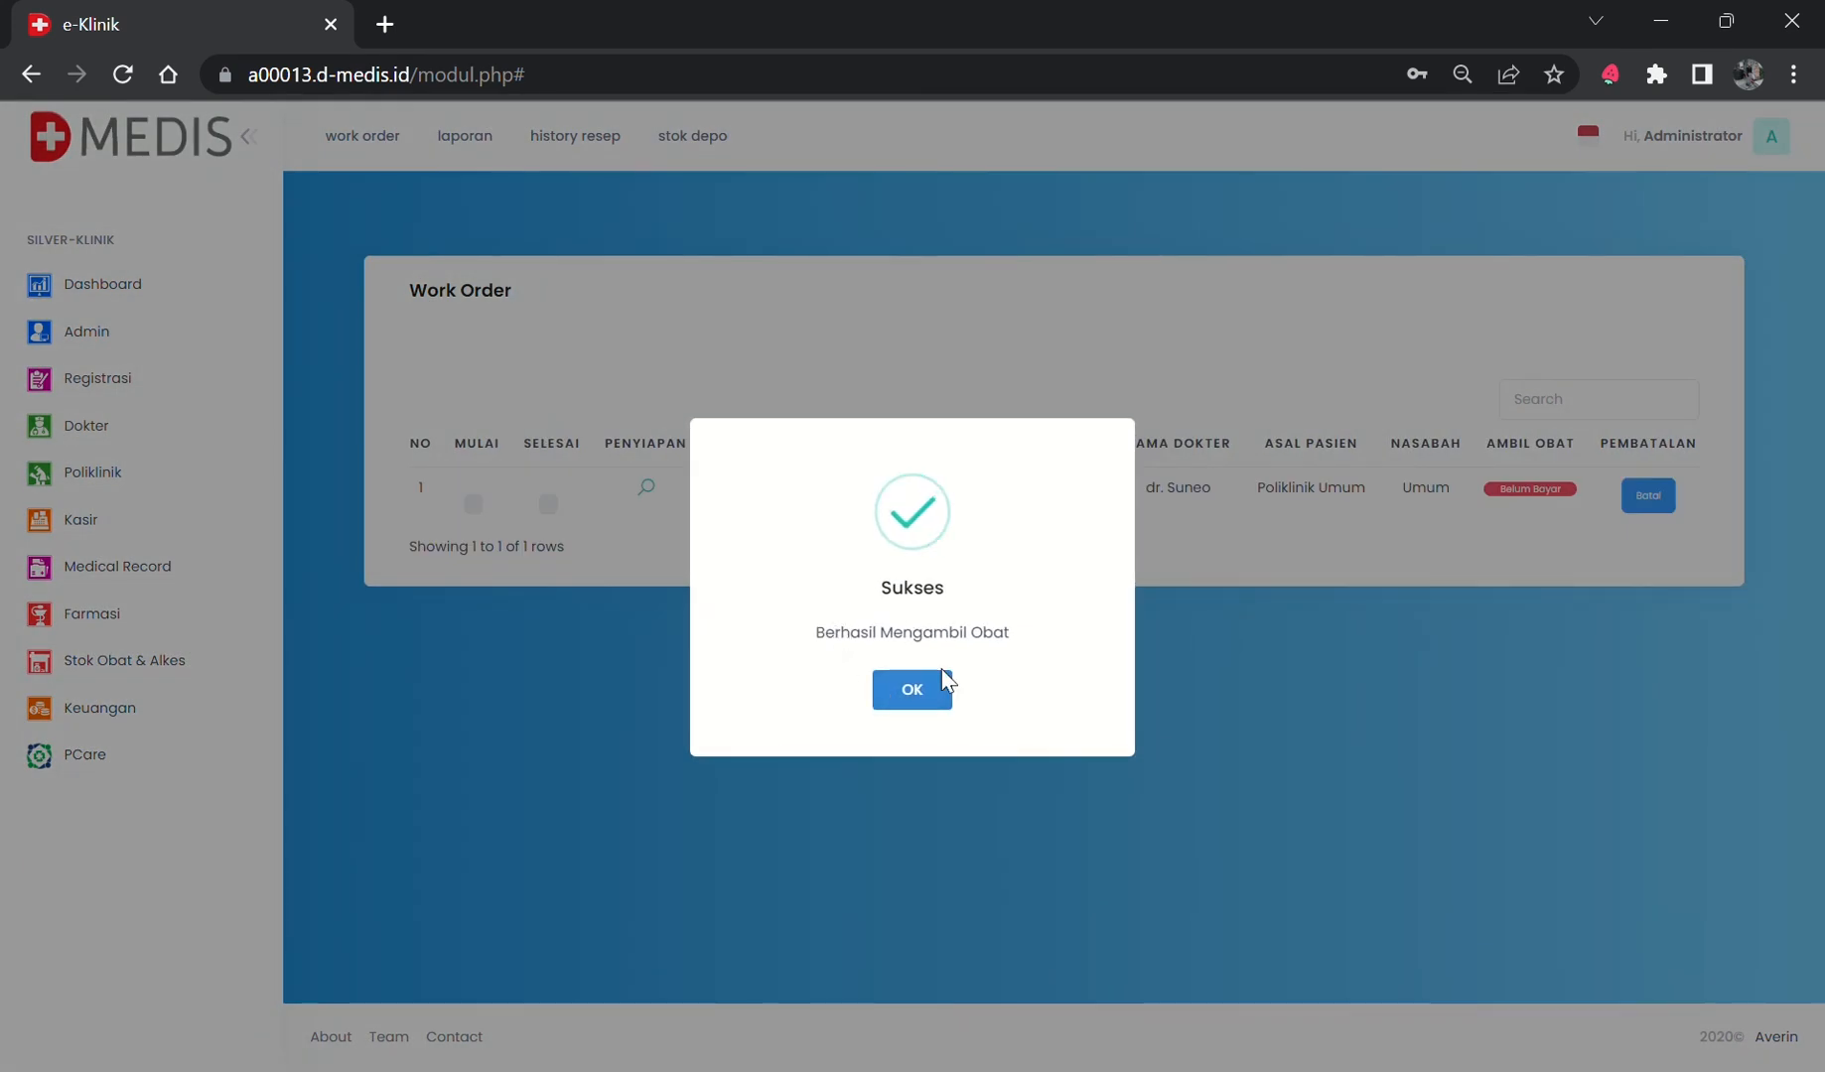
click(929, 695)
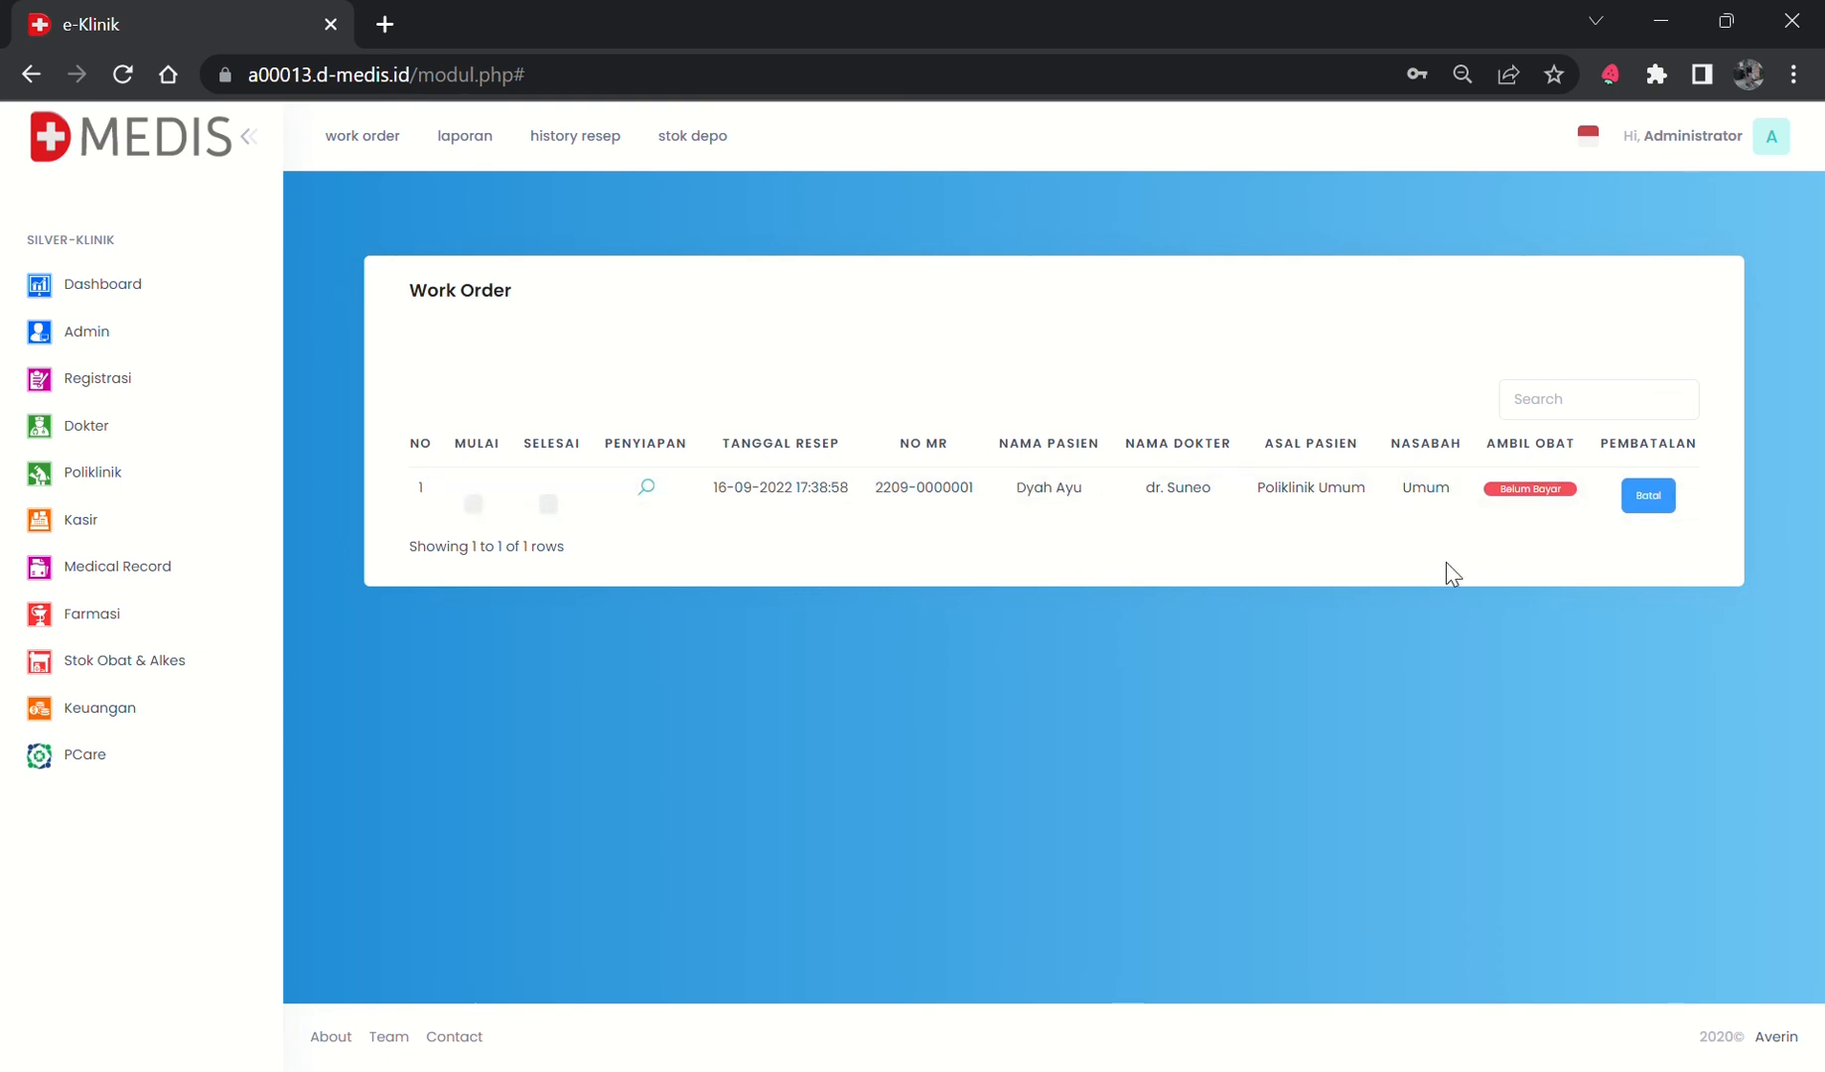
Cancel the unpaid prescription order dated 16-09-2022, confirm the cancellation and close the Pembatalan Resep Pasien form.
click(1658, 498)
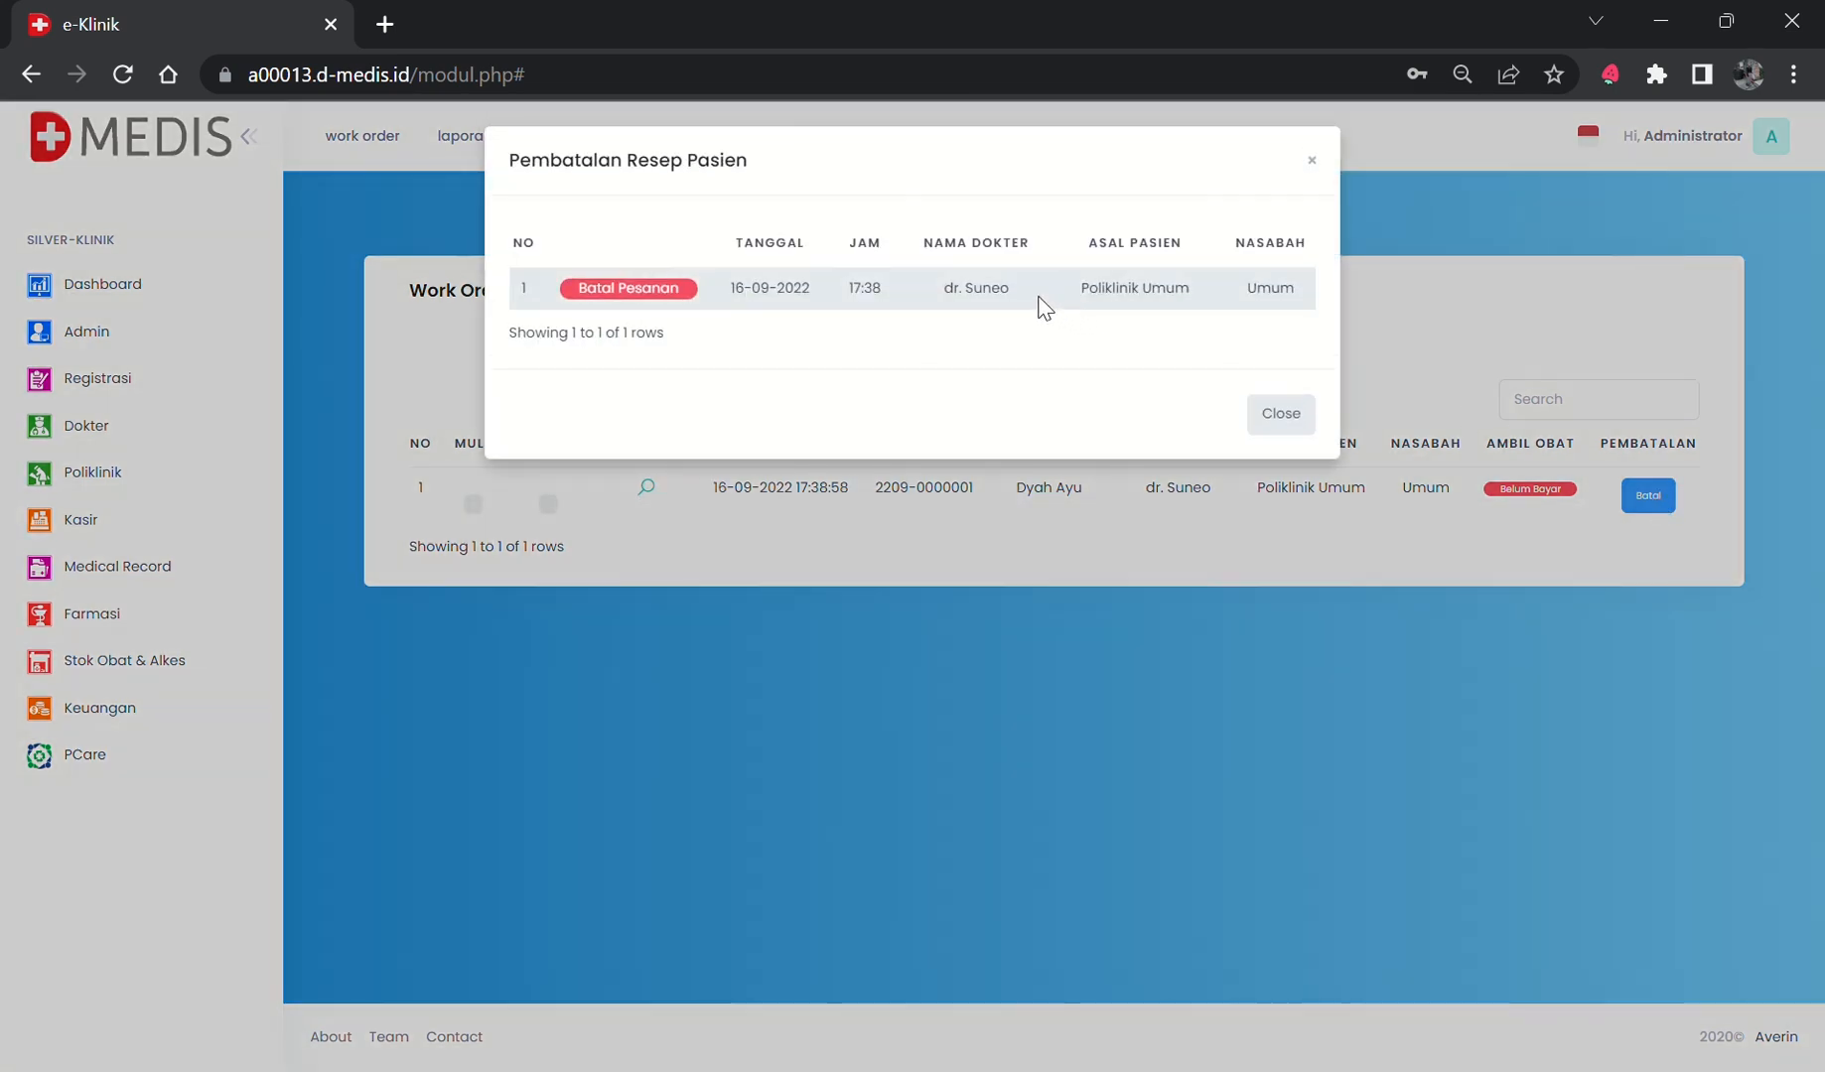
click(631, 292)
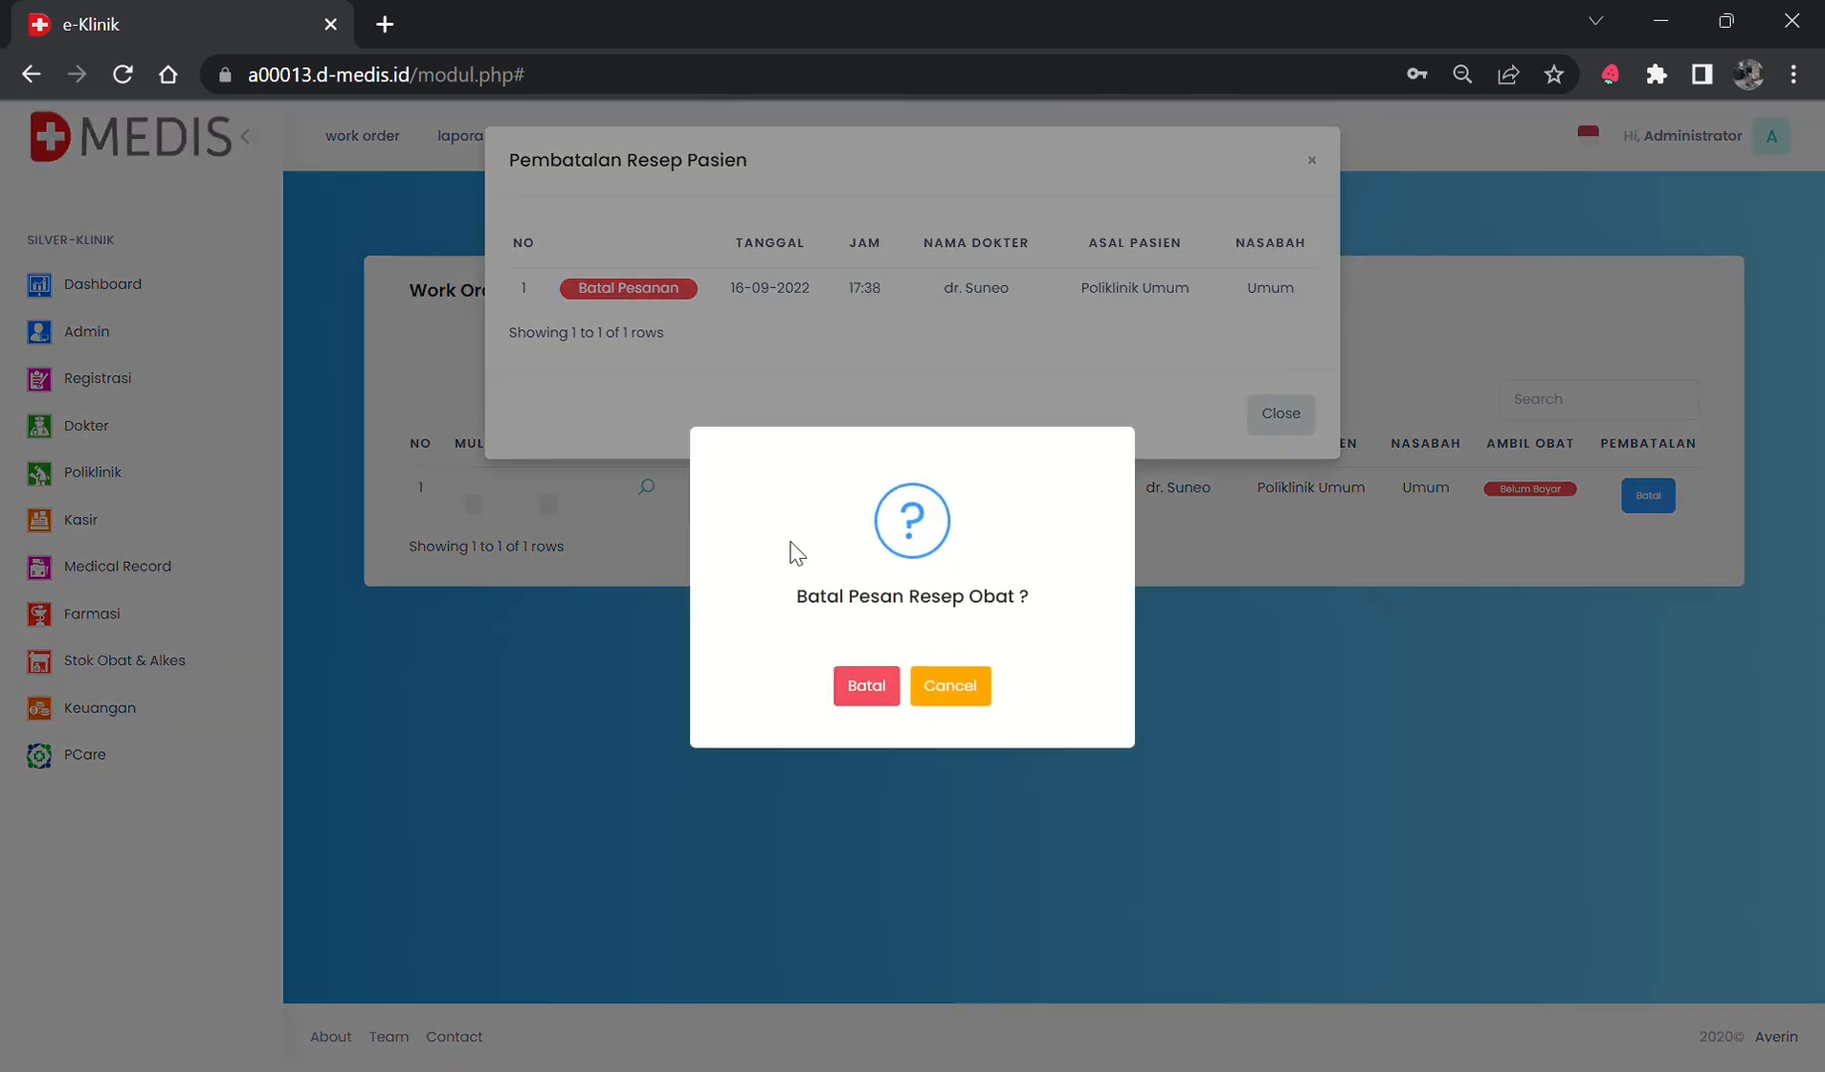
click(893, 697)
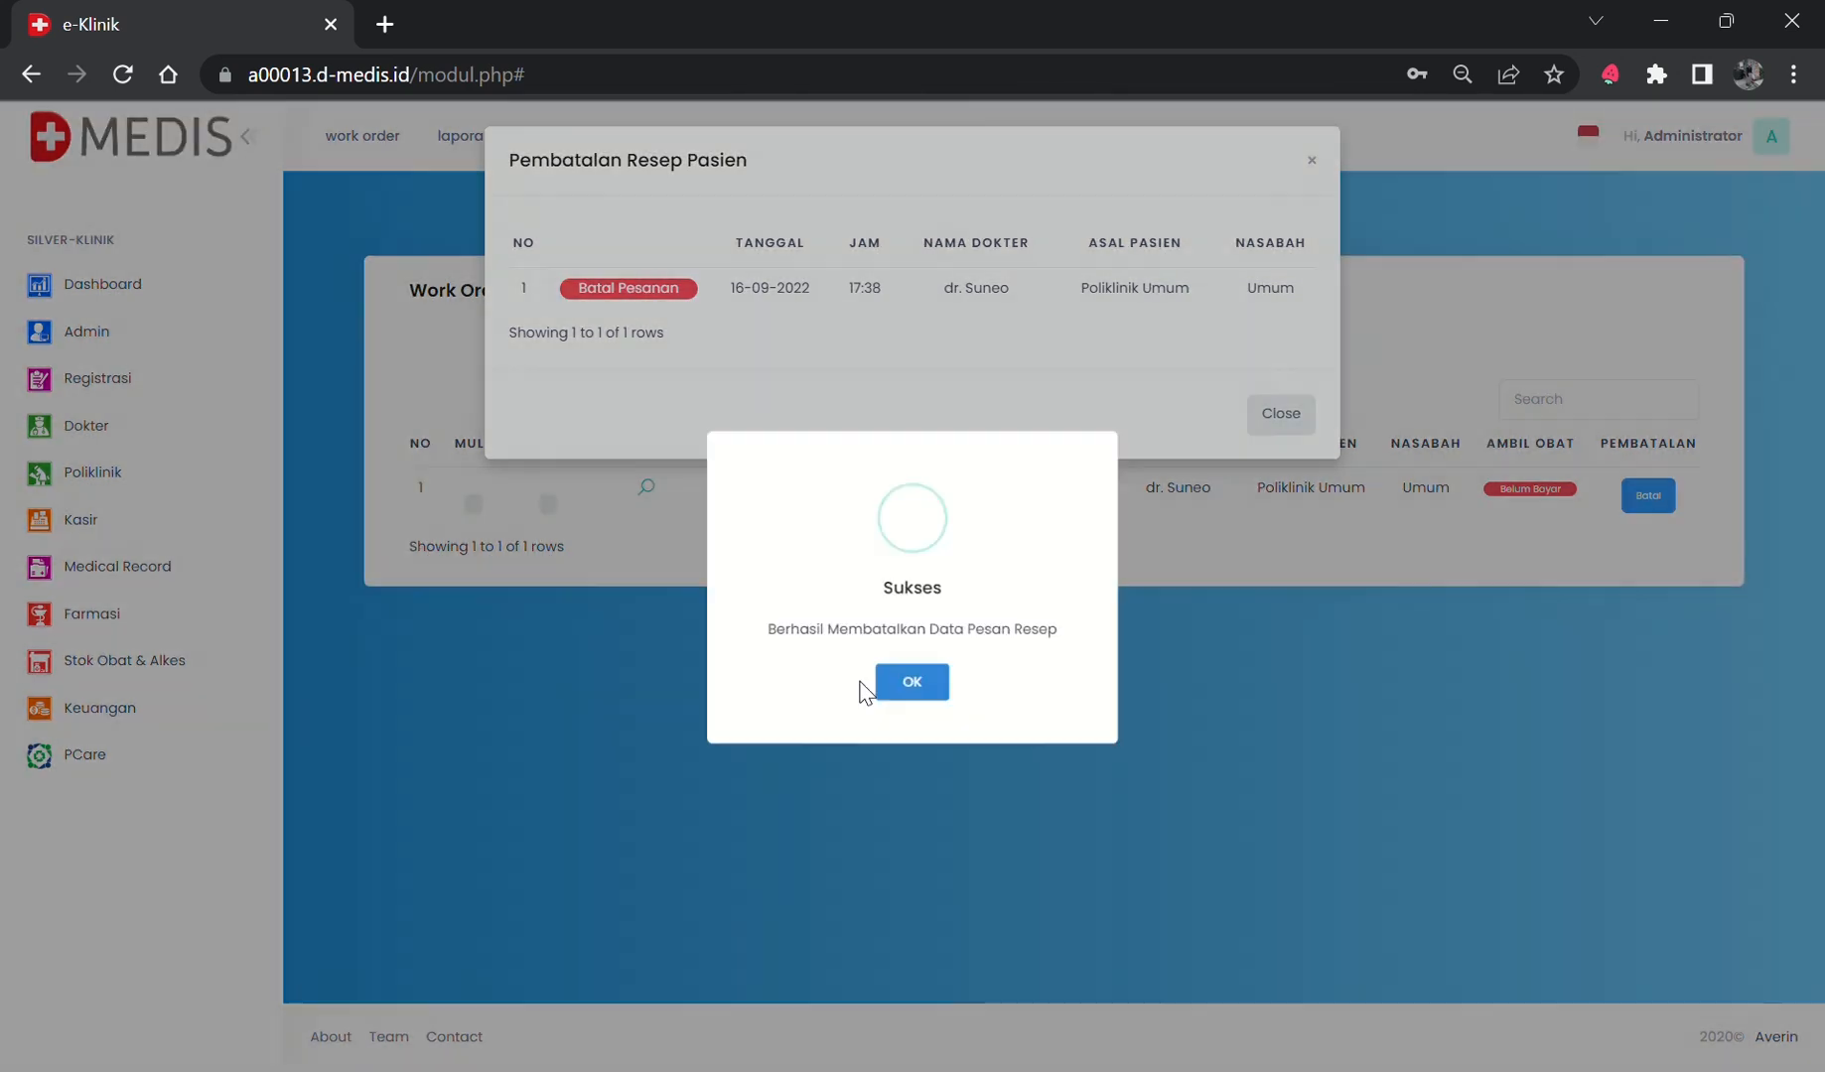
click(913, 692)
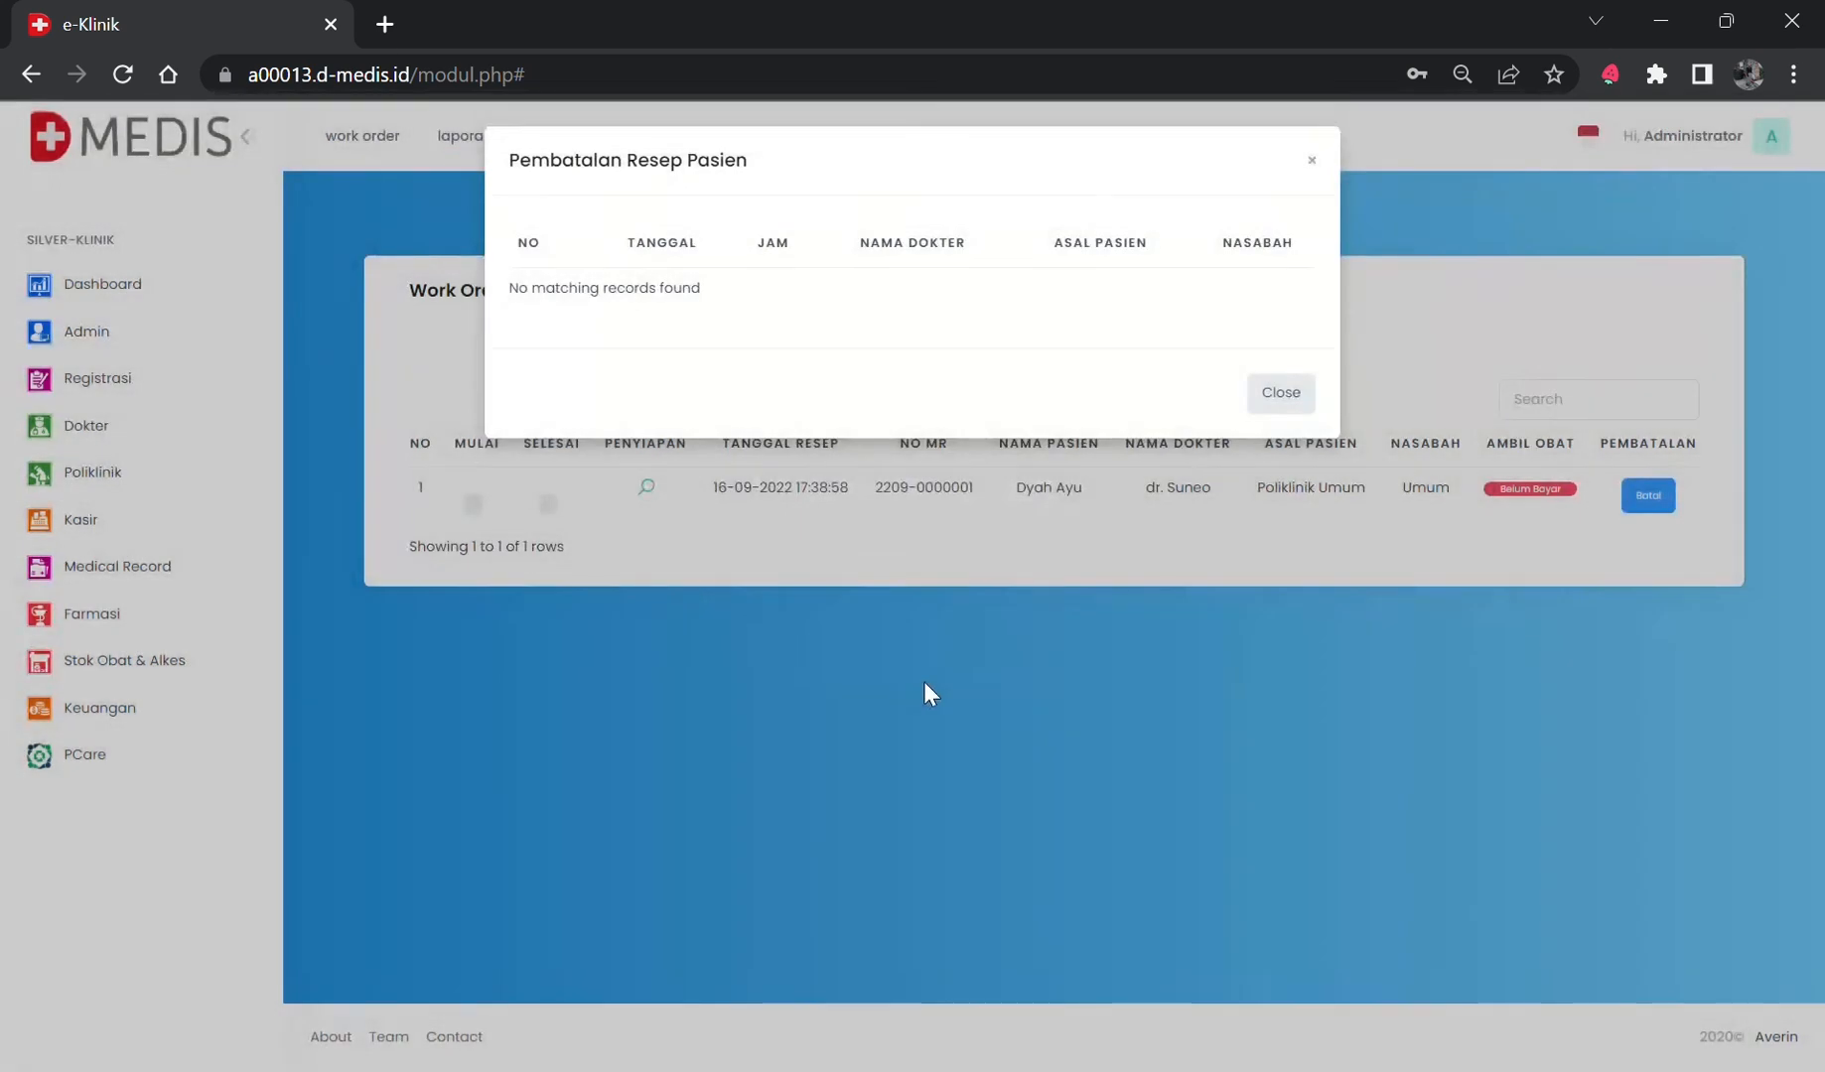
click(898, 656)
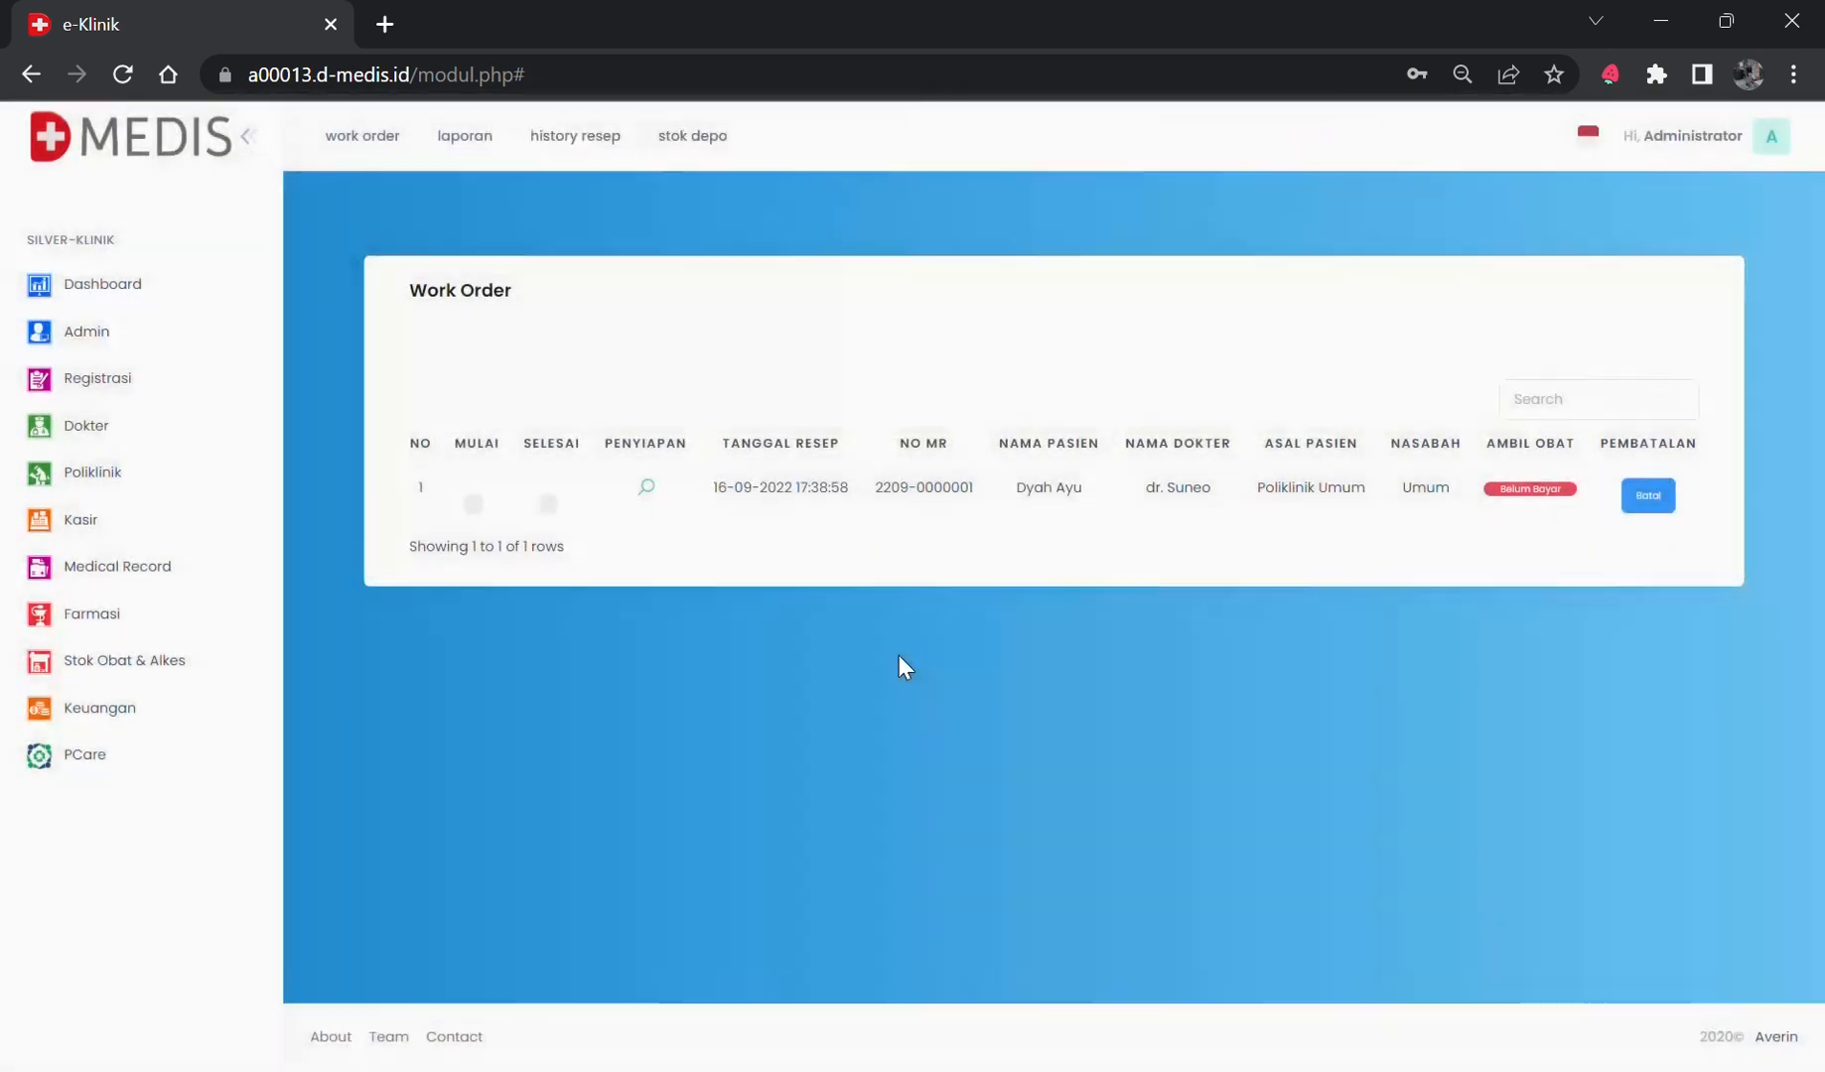